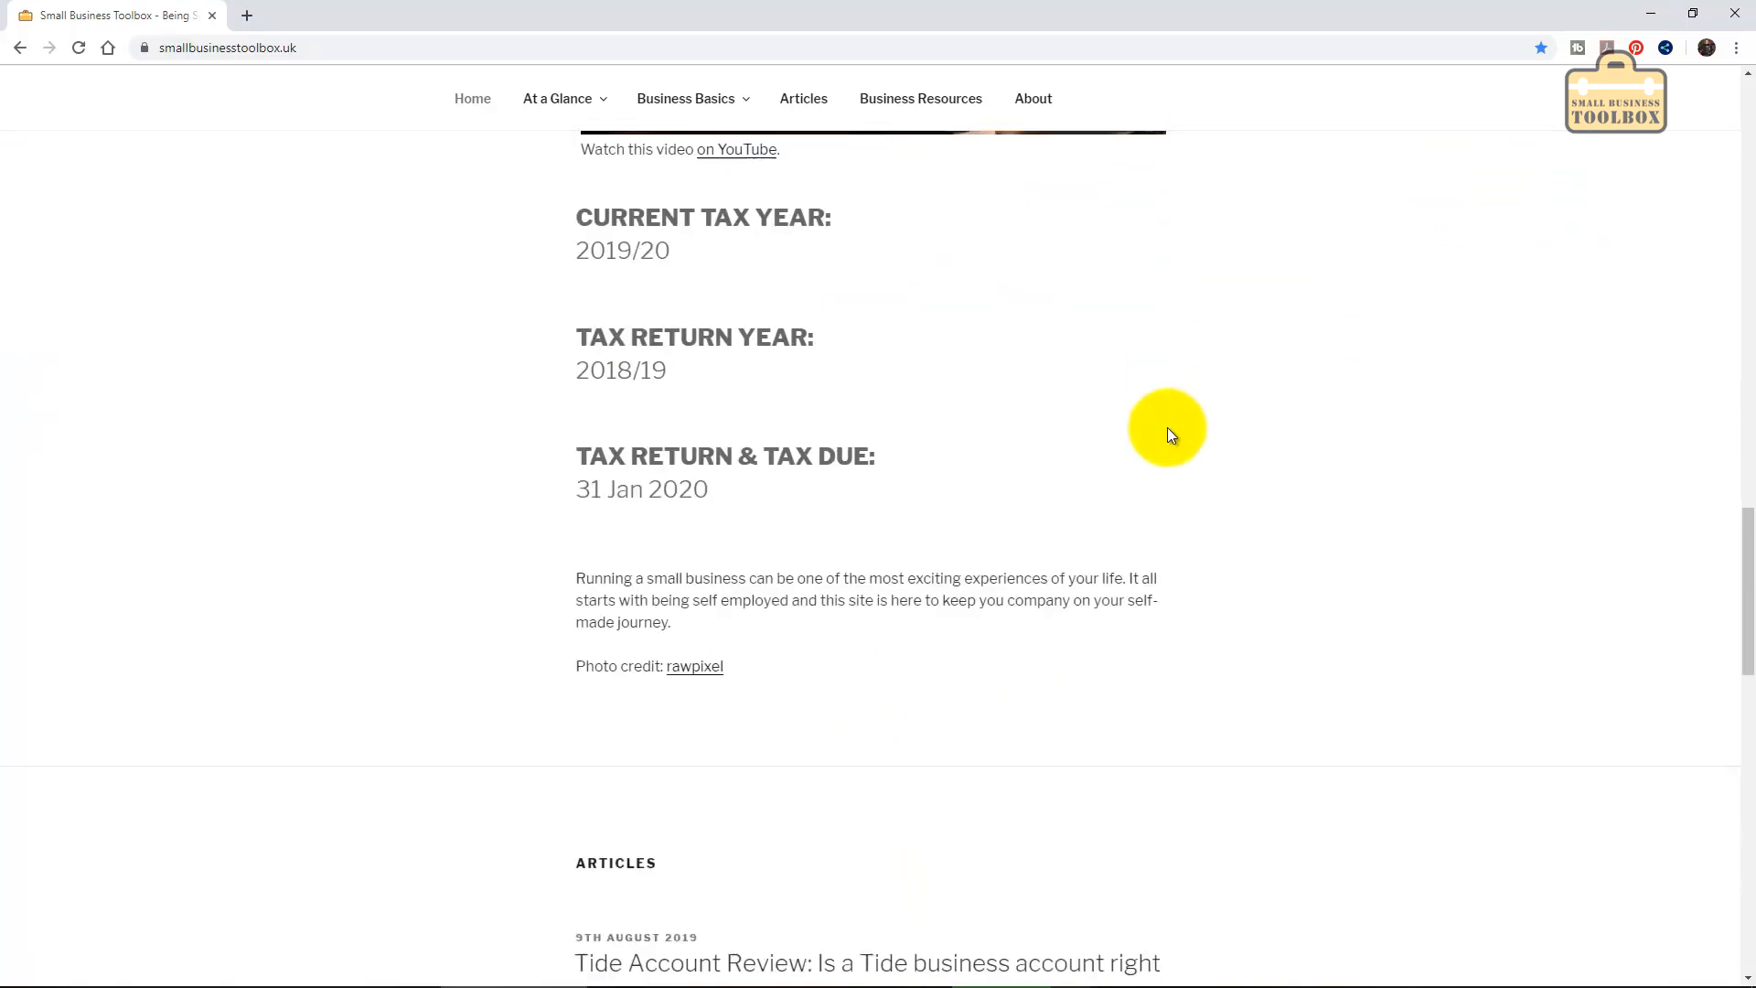
Open the At a Glance page of the Small Business Toolbox site.
scroll(1052, 484, up, 15)
scroll(977, 430, up, 1)
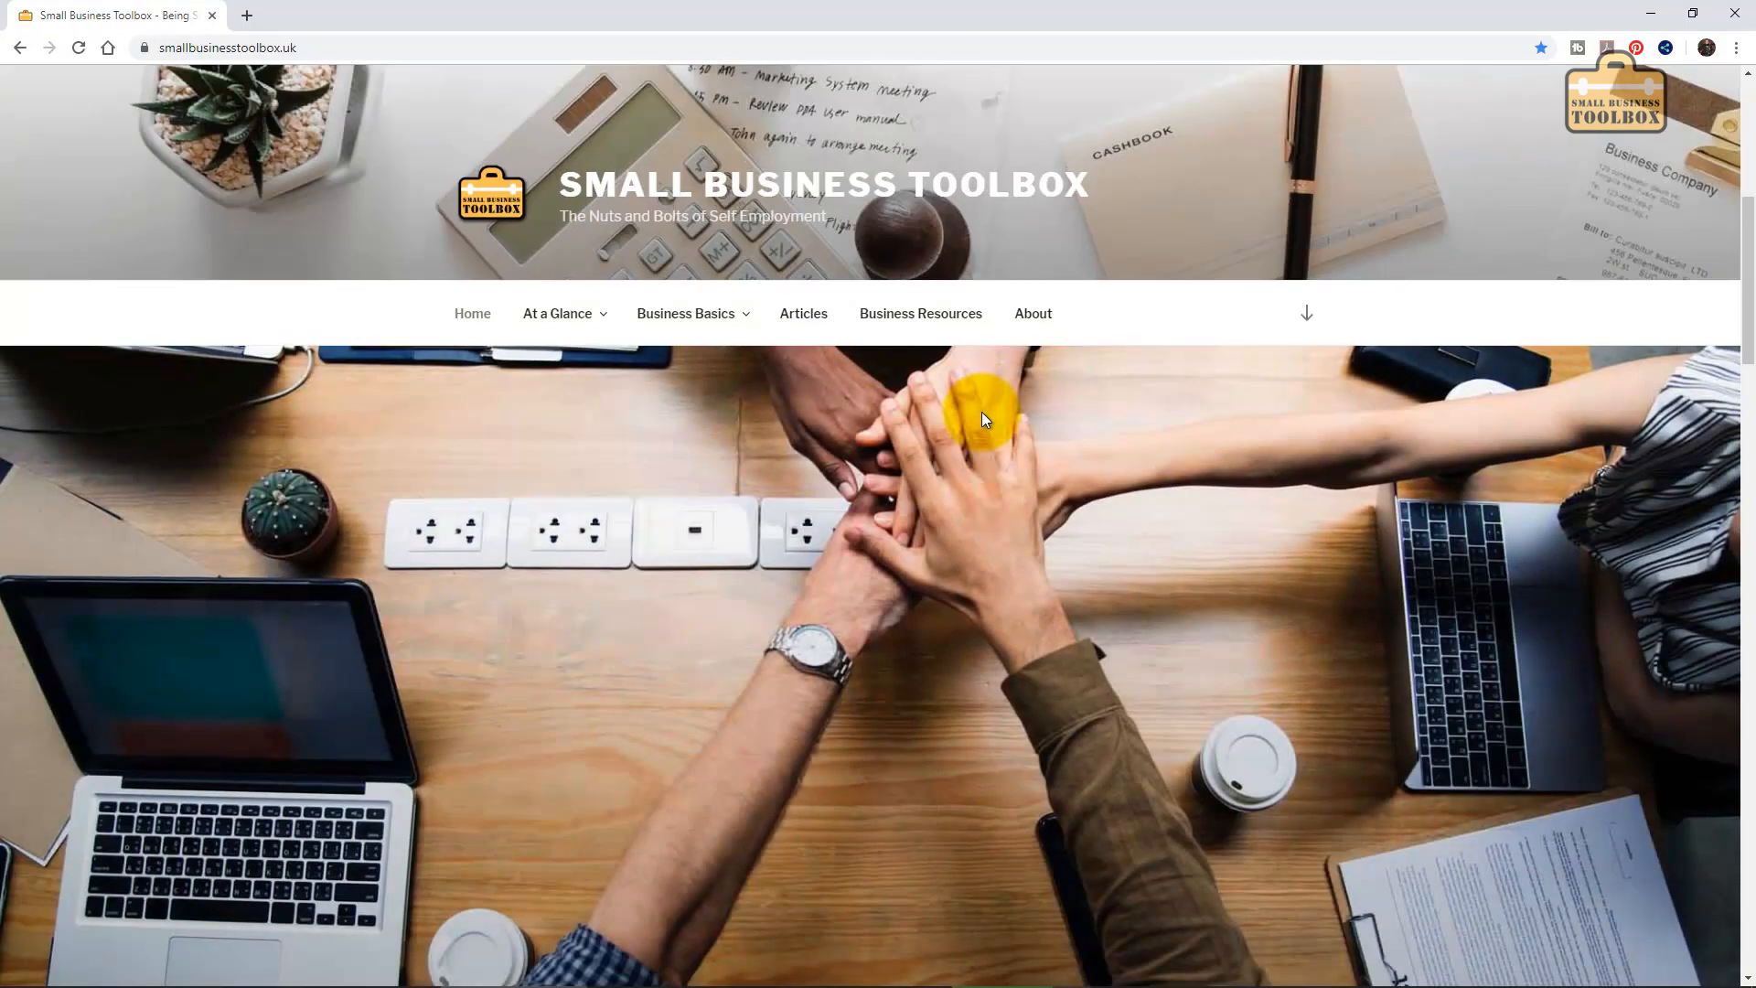
click(560, 313)
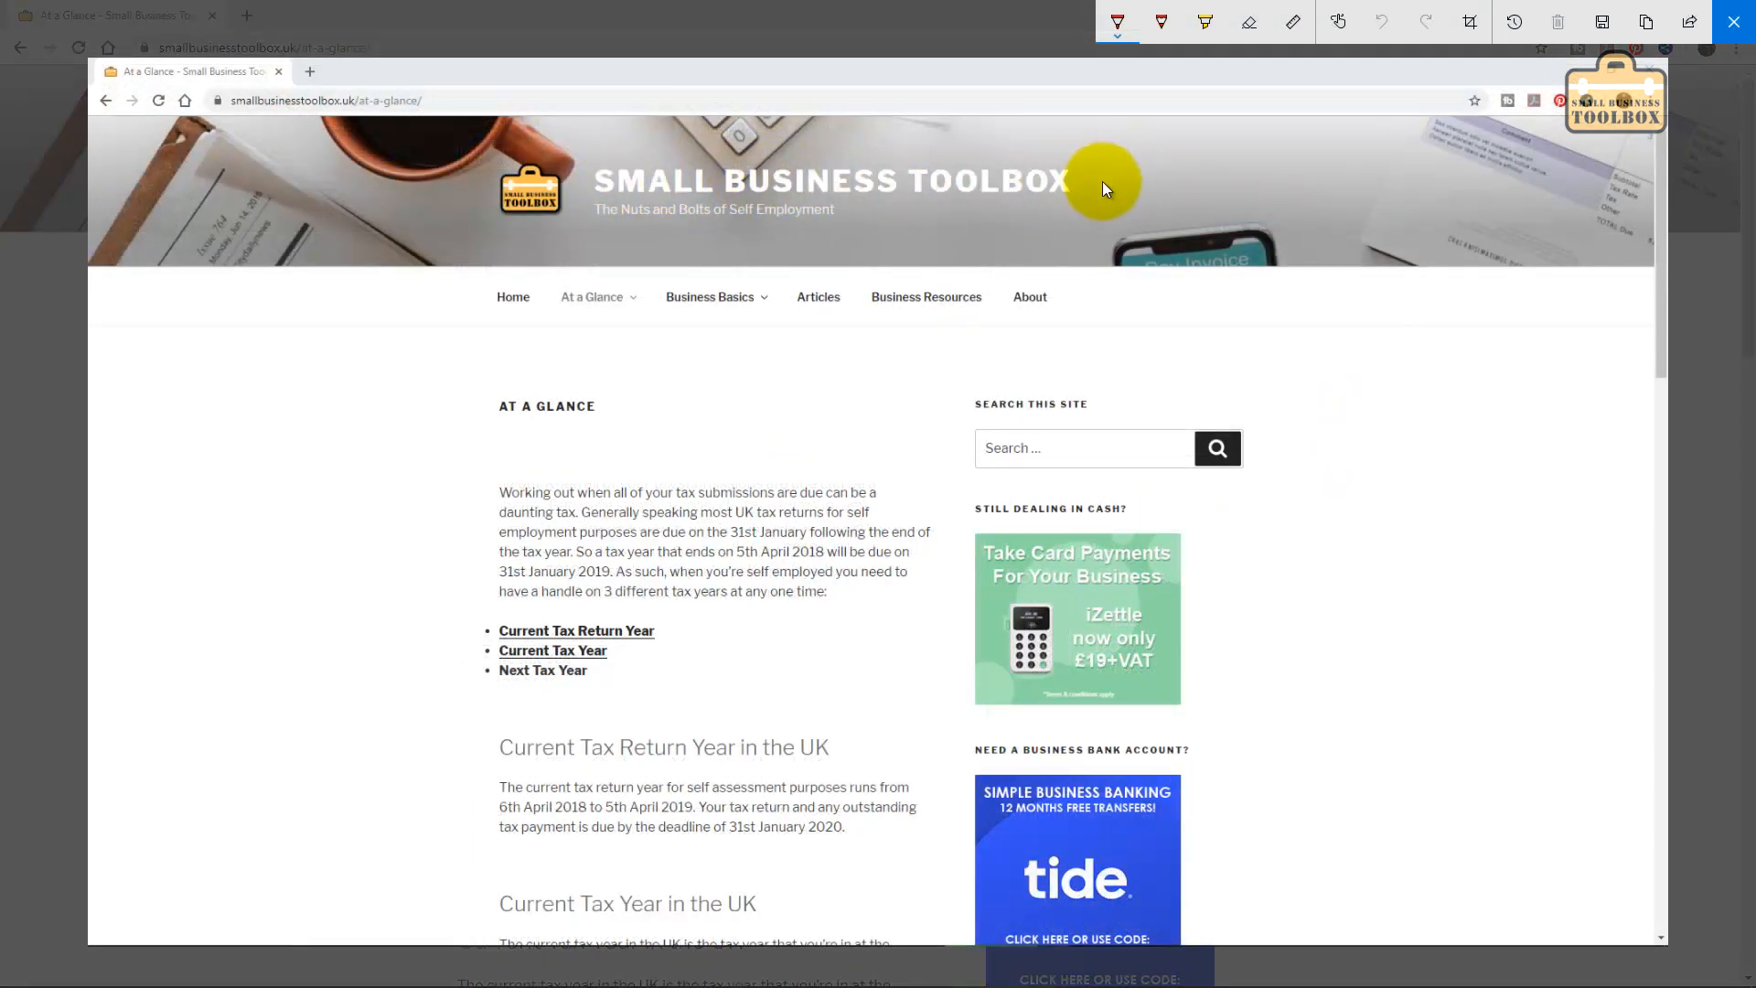
Annotate the page capture with the labels SITE TITLE and TAGLINE, and box the navigation bar as TOP MENU.
drag(1164, 180, 1168, 179)
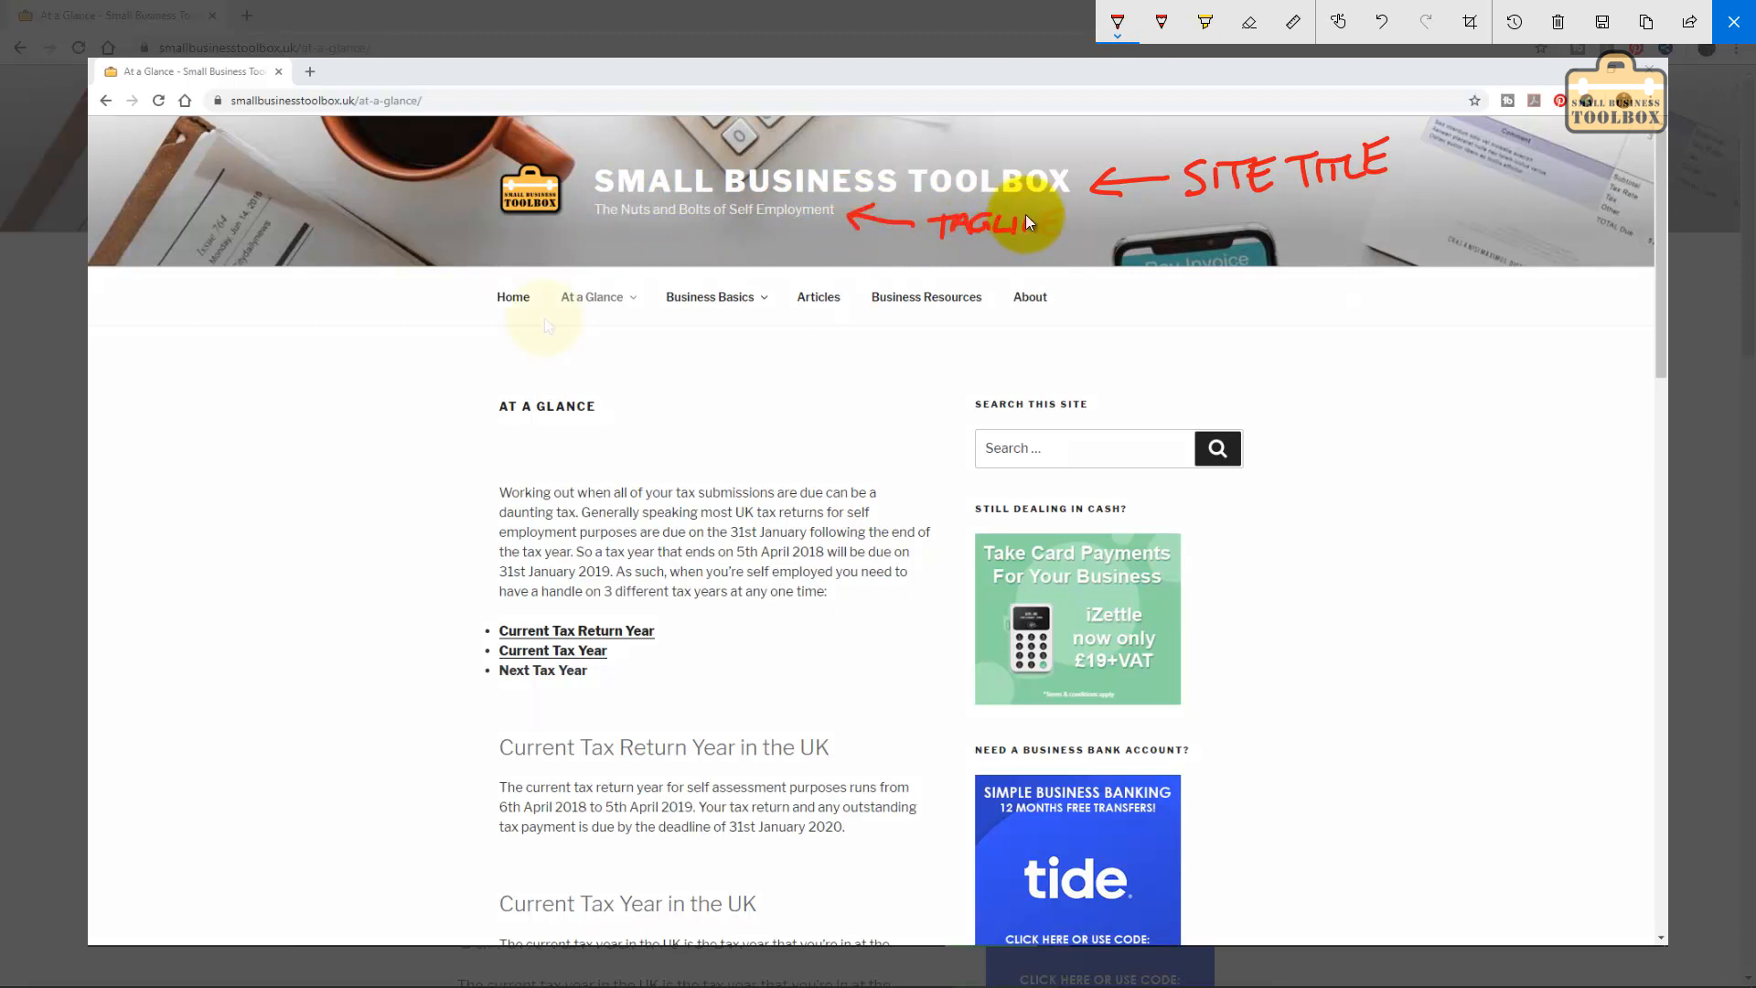
drag(482, 324, 481, 275)
drag(1068, 279, 1075, 317)
drag(481, 325, 1072, 317)
drag(481, 274, 1017, 269)
drag(1170, 292, 1080, 294)
drag(1111, 278, 1111, 310)
drag(1204, 283, 1205, 303)
drag(1185, 283, 1221, 282)
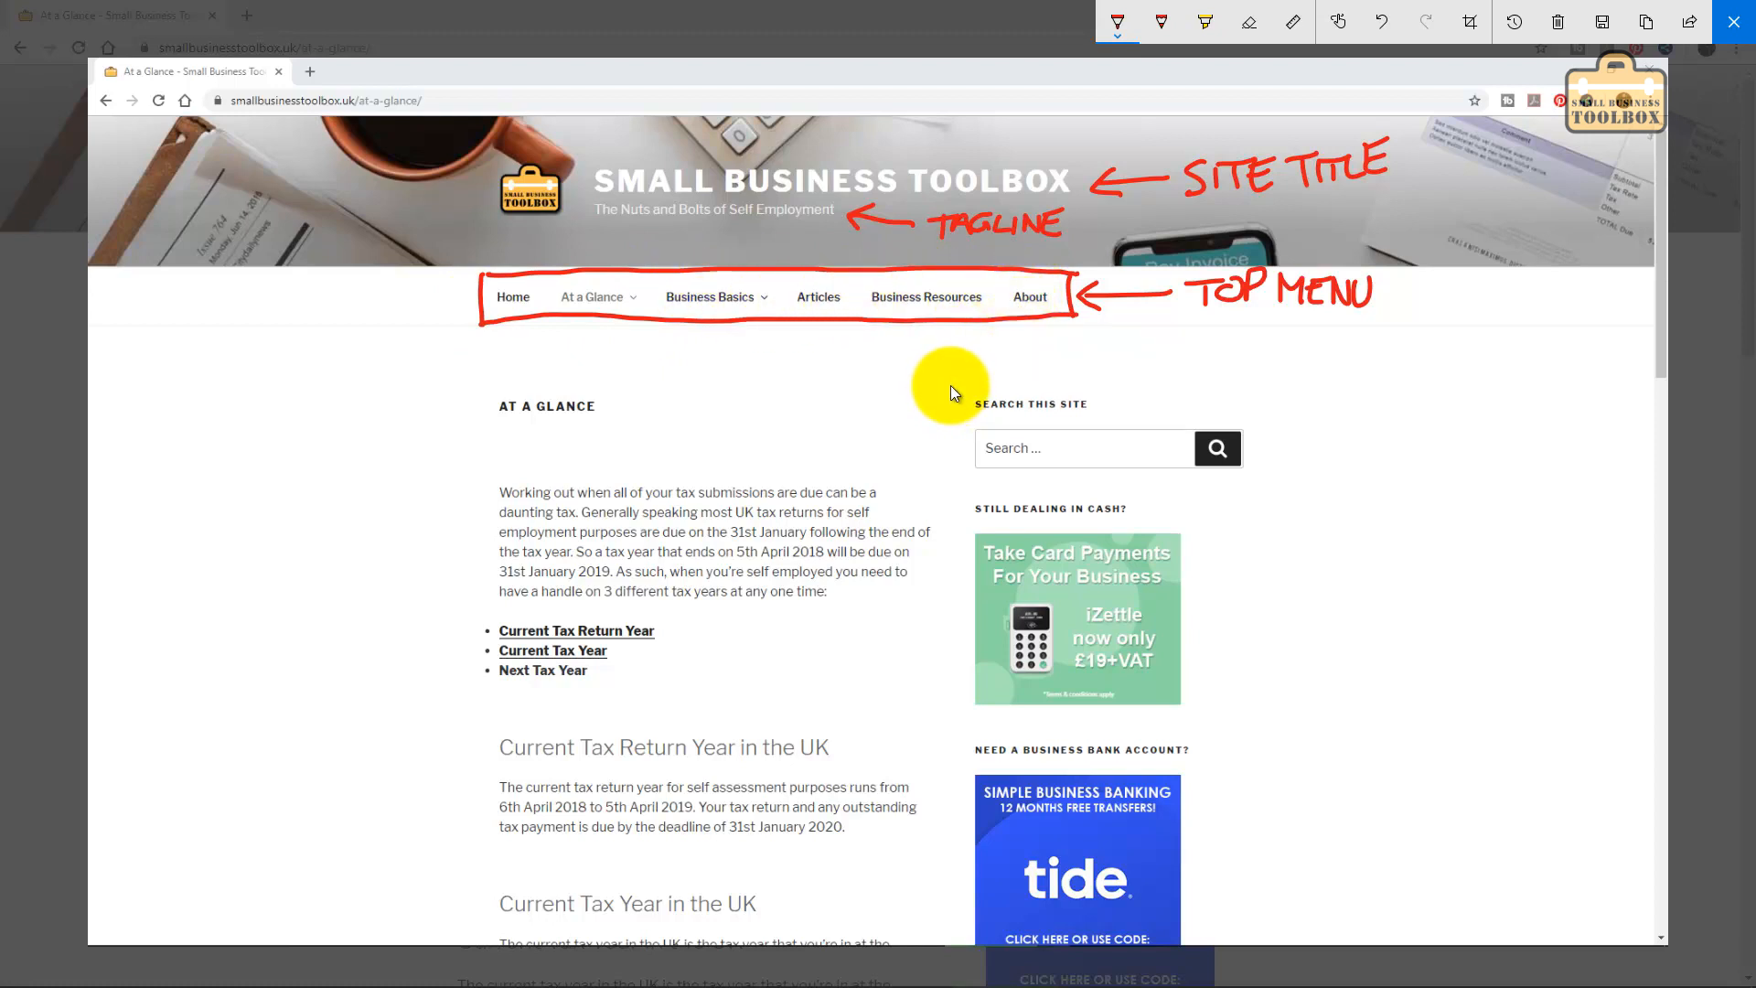
Box the blog sidebar in red with the label BLOG SIDEBAR, and divide it into sections labelled WIDGETS.
drag(945, 904, 944, 940)
mouse_move(951, 379)
mouse_down()
mouse_move(1265, 447)
mouse_move(1262, 938)
mouse_up()
drag(1341, 366, 1274, 399)
drag(1289, 376, 1306, 403)
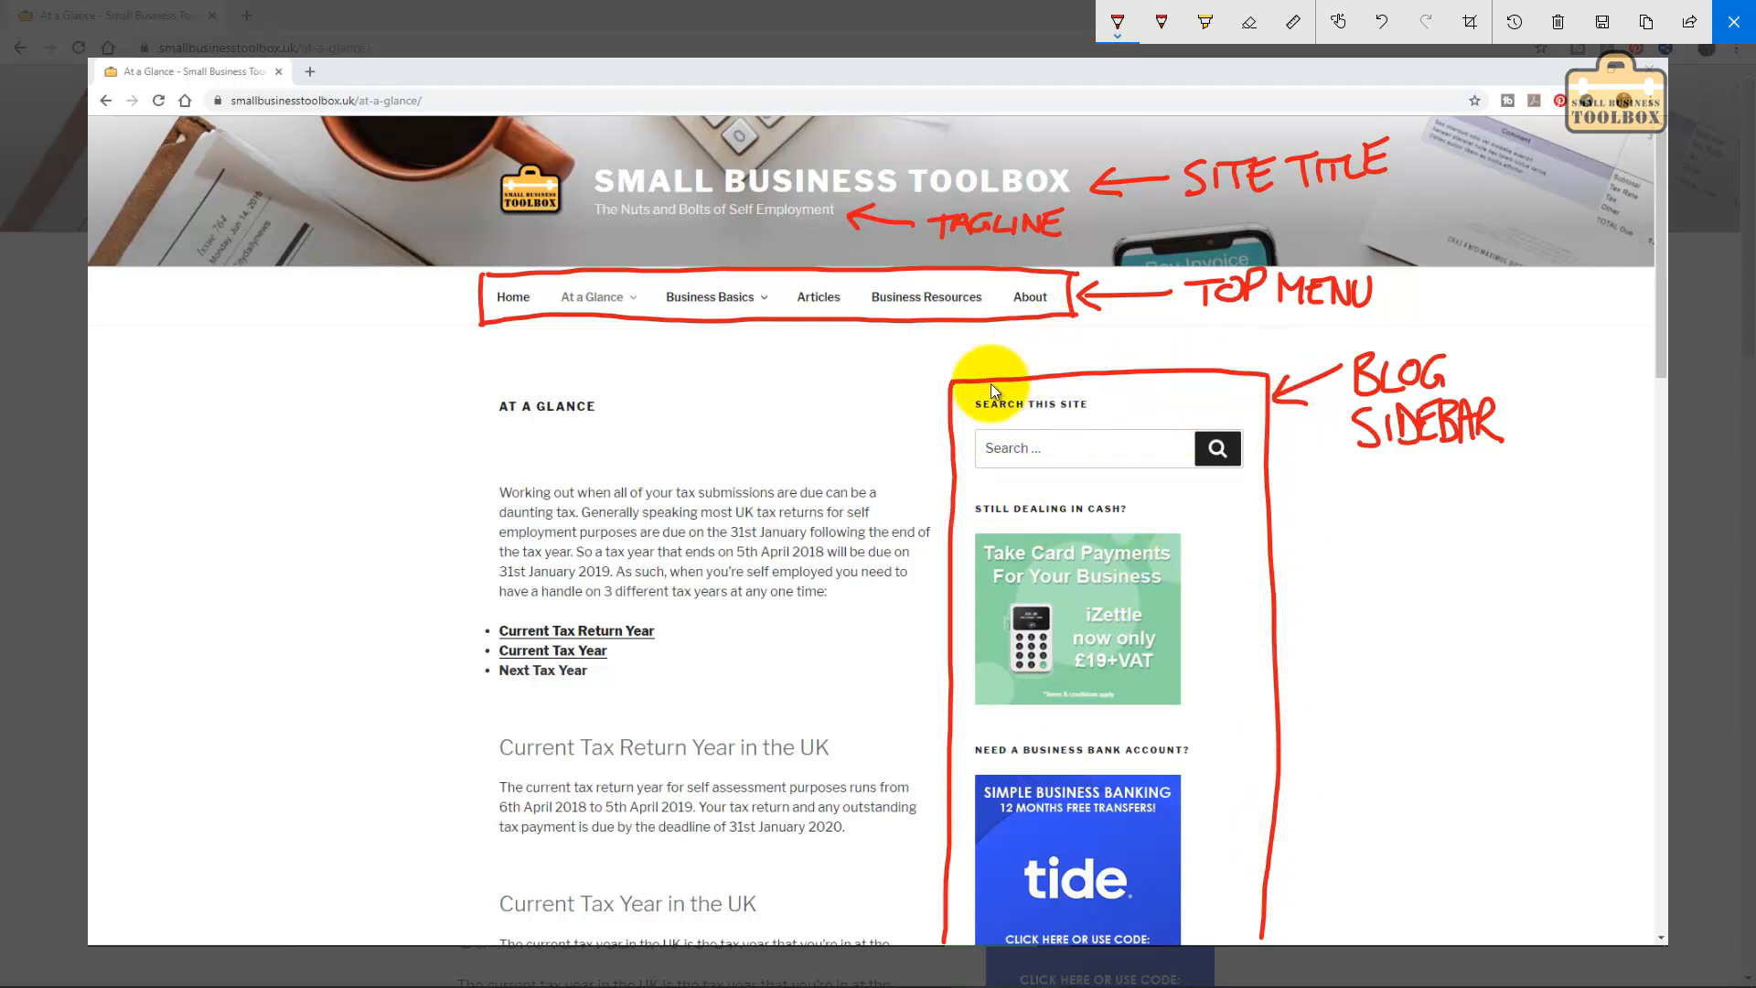
drag(956, 491, 1170, 491)
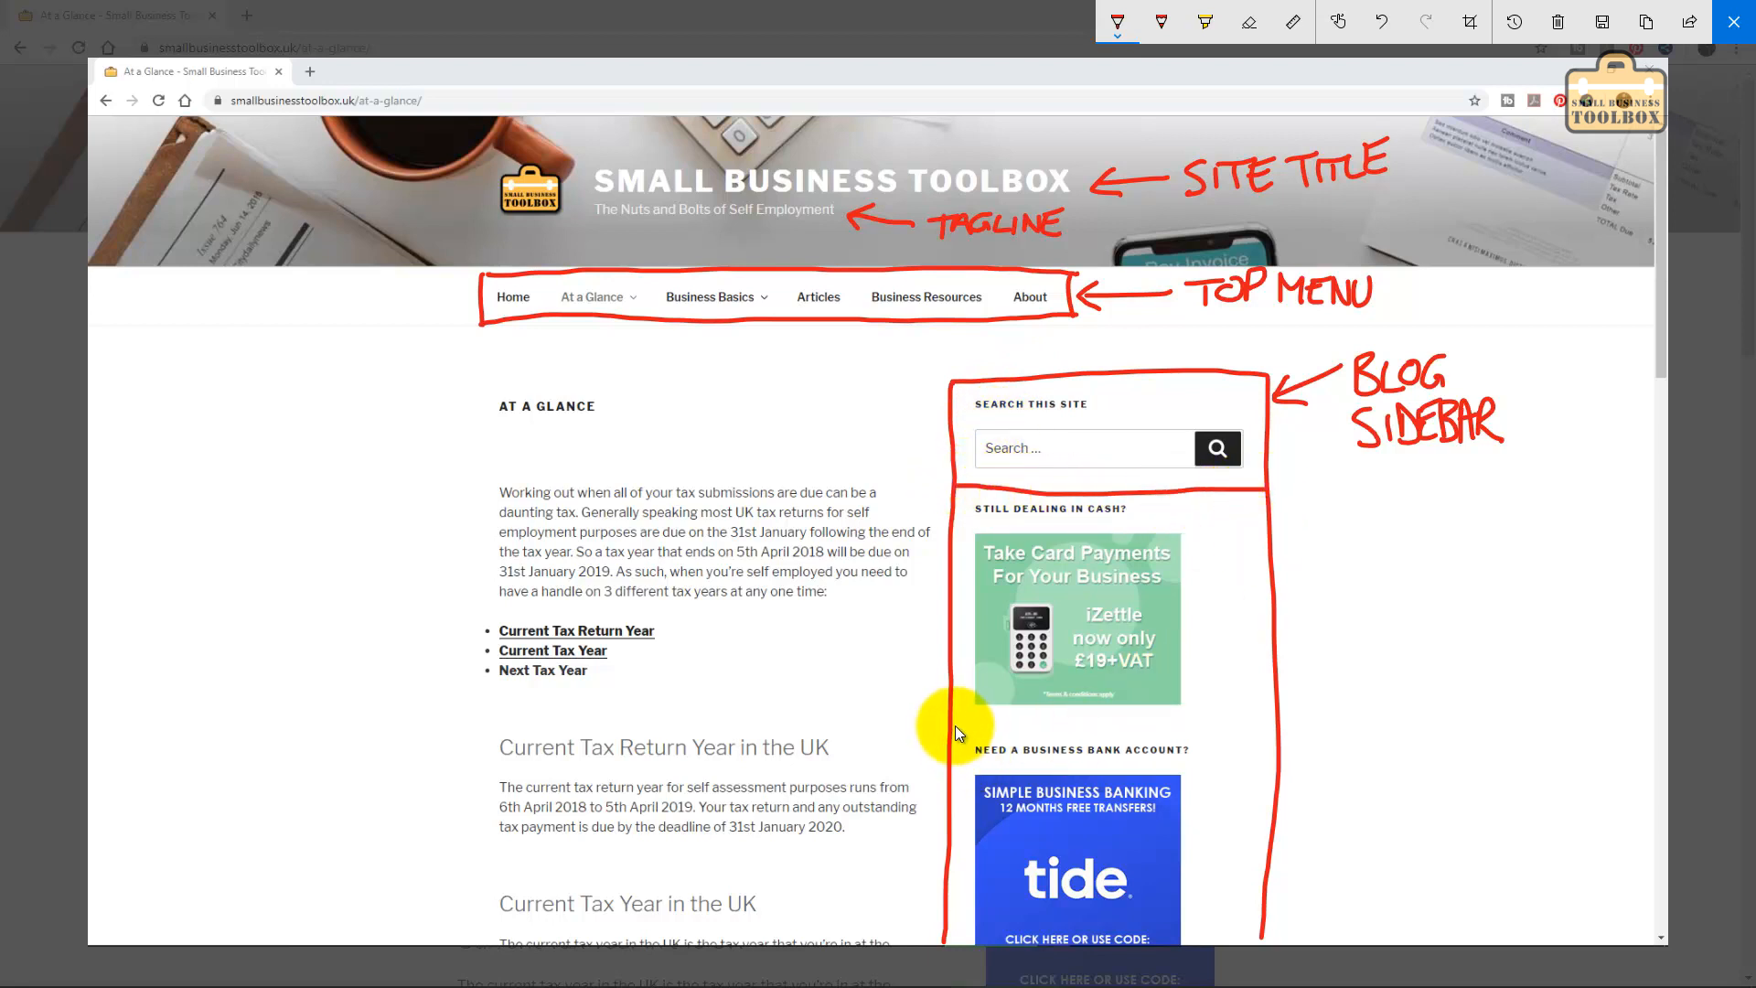
drag(952, 725, 1276, 718)
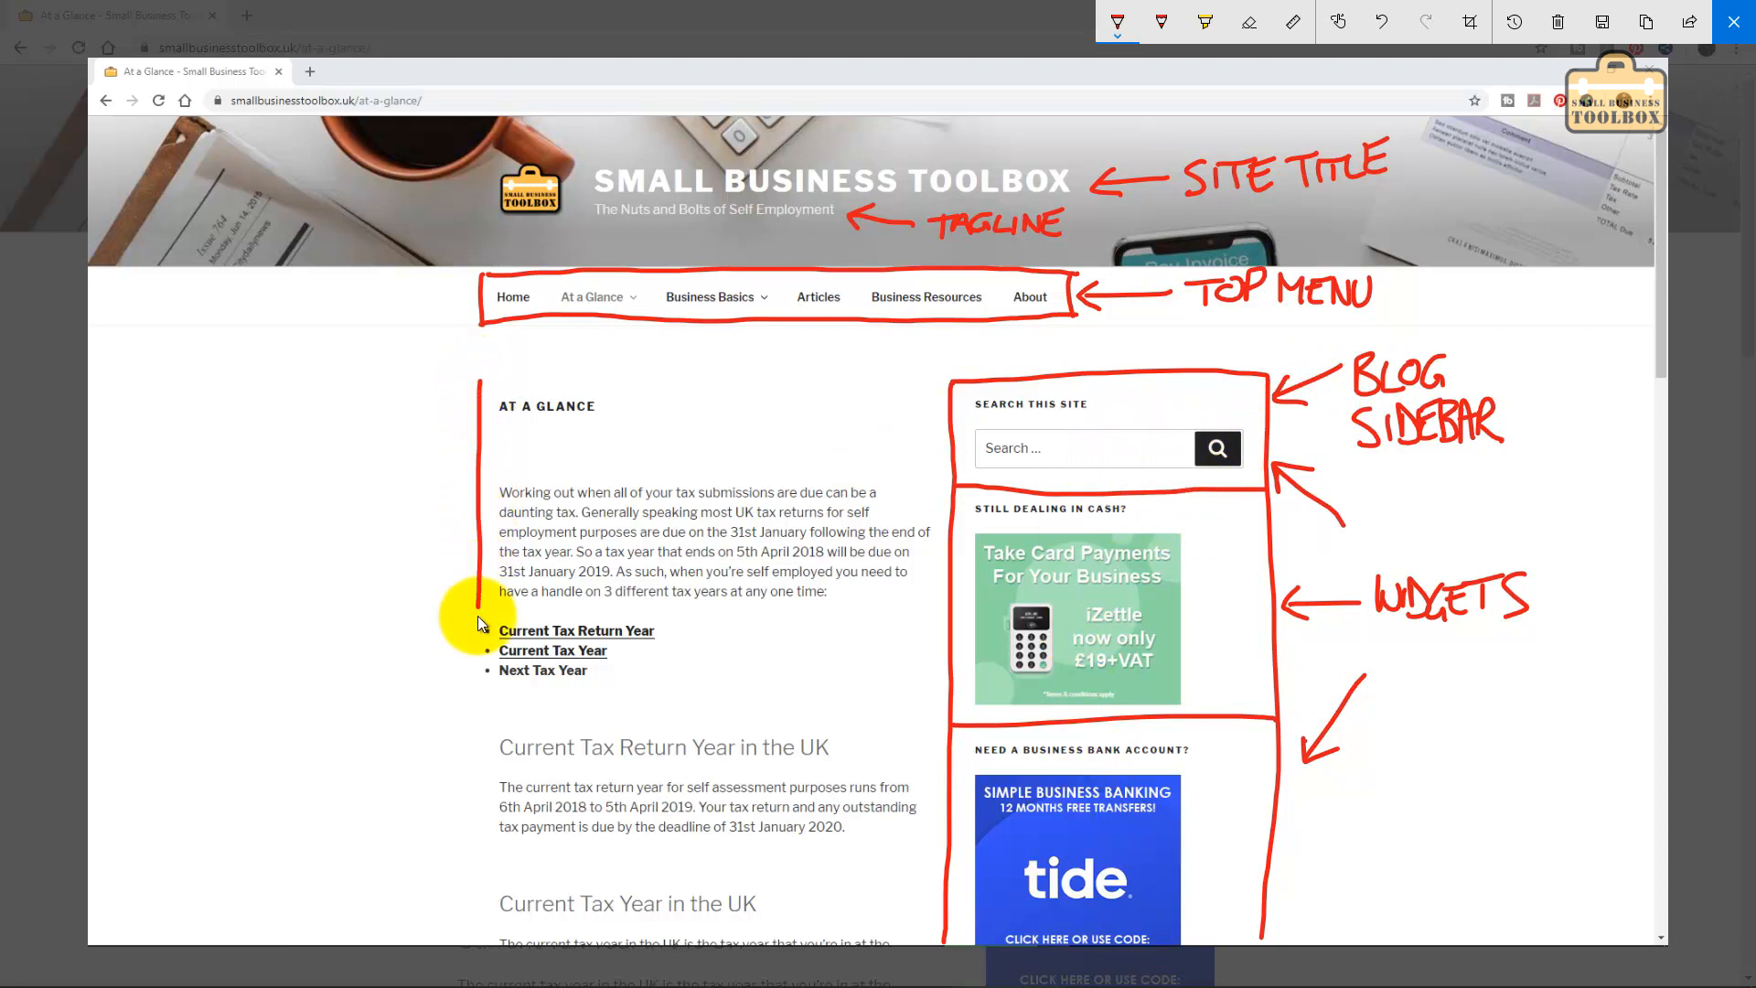
Outline the main content area in red and write PAGE OR POST inside it.
drag(469, 803, 469, 938)
drag(480, 378, 955, 375)
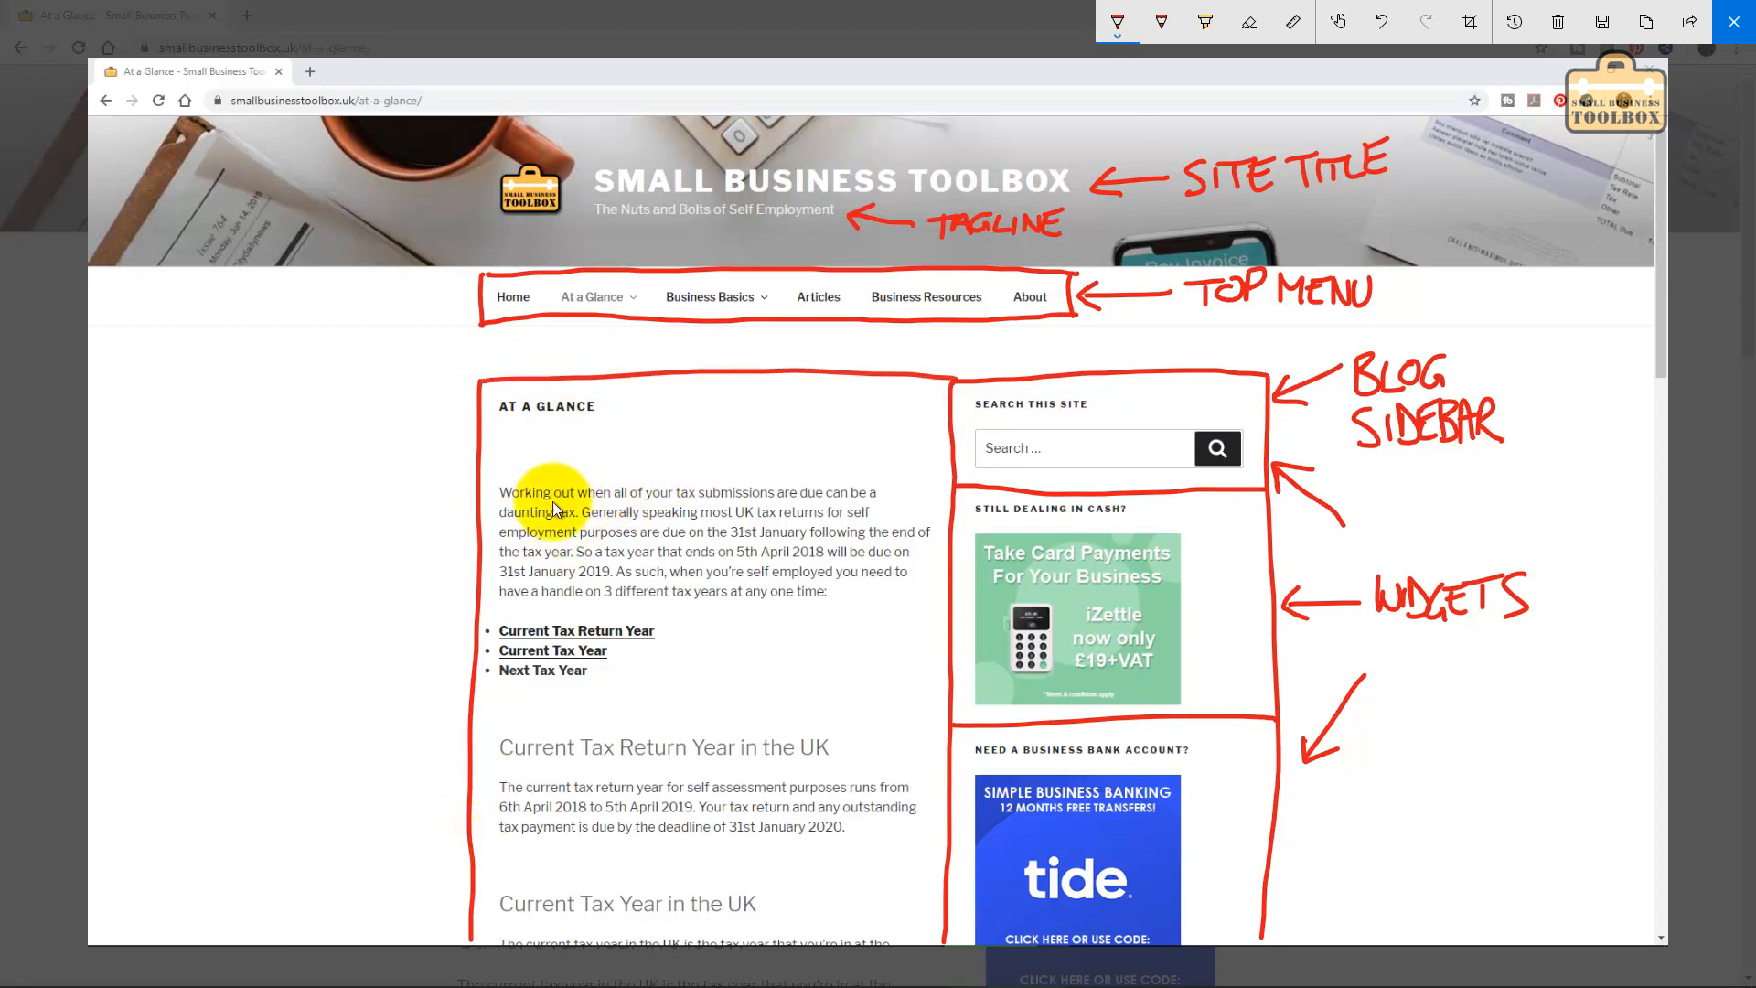
drag(548, 517, 571, 593)
drag(548, 517, 554, 548)
drag(586, 512, 600, 593)
mouse_move(585, 512)
mouse_down()
mouse_move(612, 541)
mouse_move(672, 501)
mouse_up()
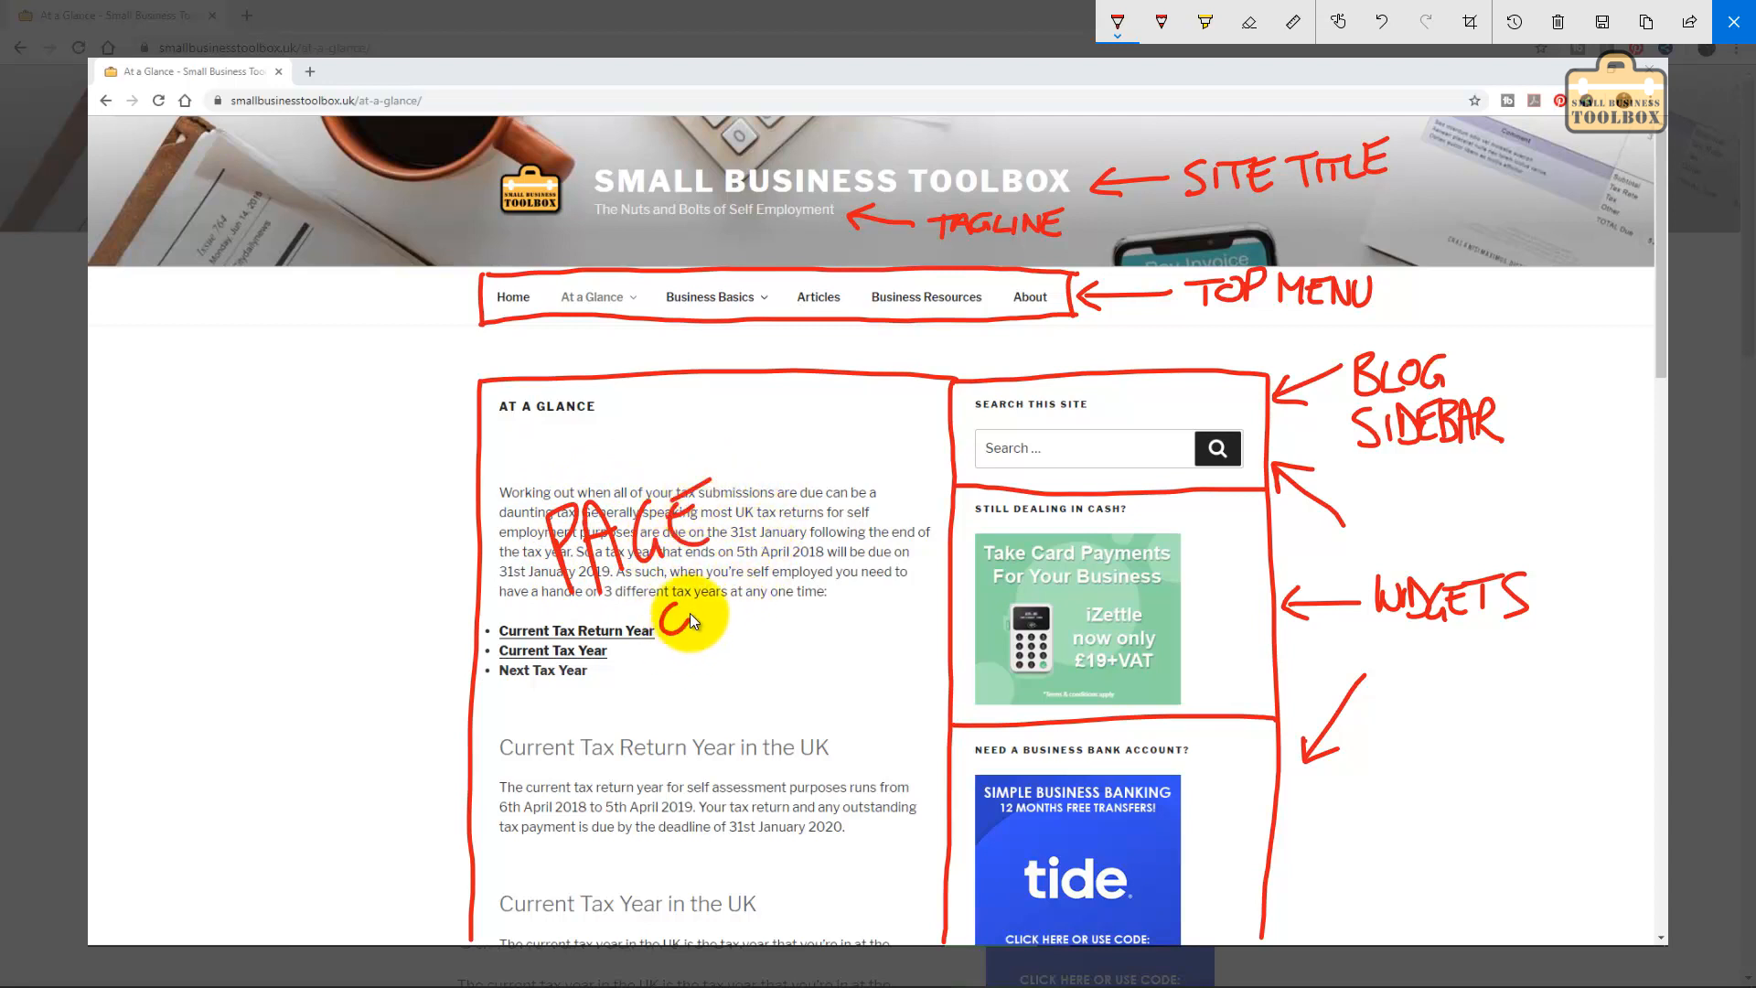
drag(707, 578, 728, 612)
drag(787, 687, 792, 732)
drag(758, 712, 816, 659)
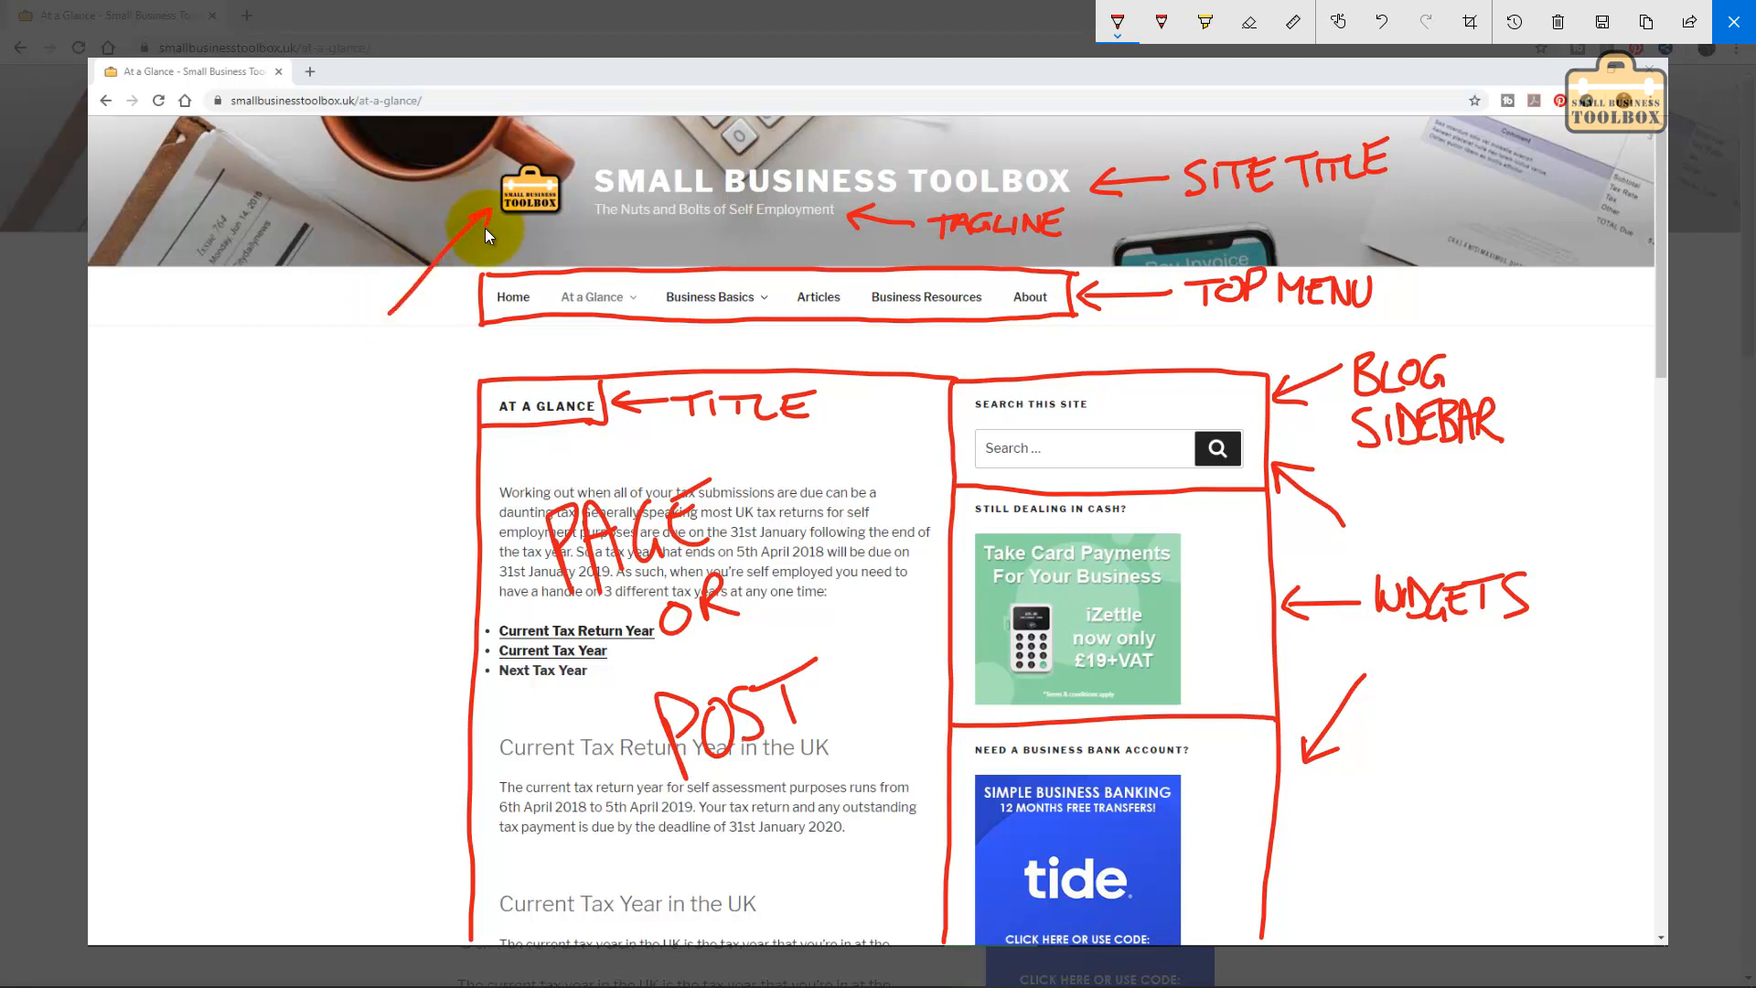
Label the header photo HEADER IMAGE with an arrow and close the annotated capture.
drag(278, 236, 255, 359)
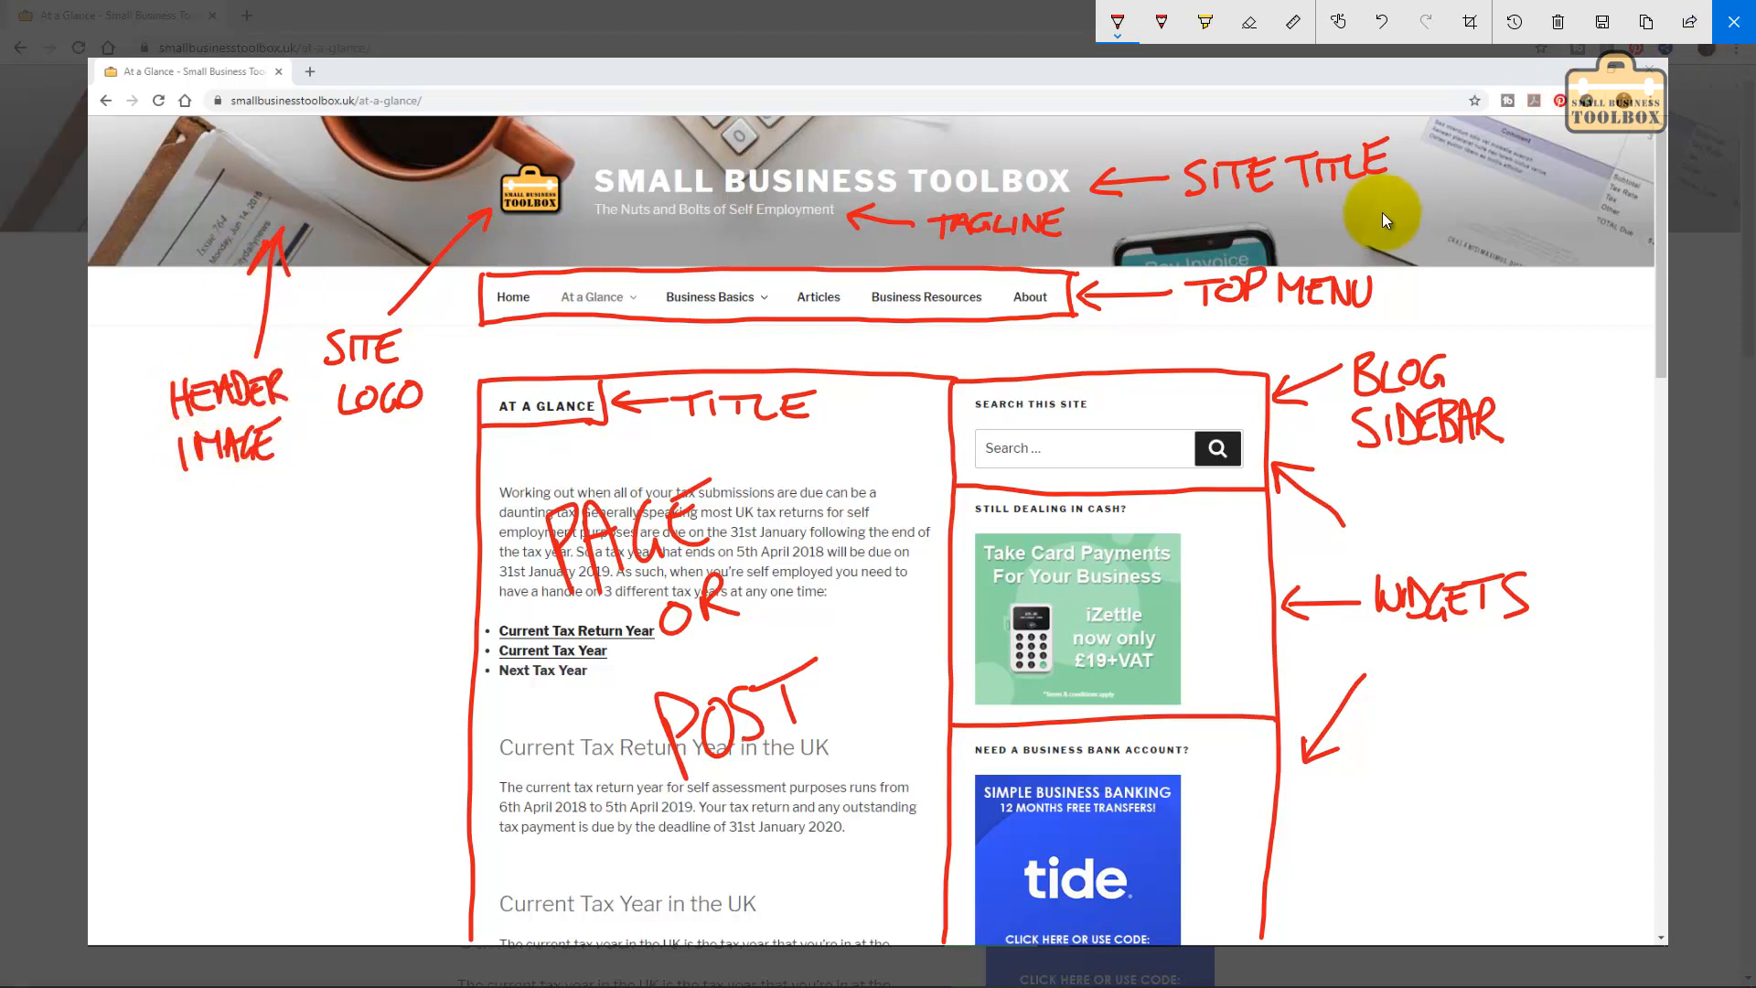
click(1733, 26)
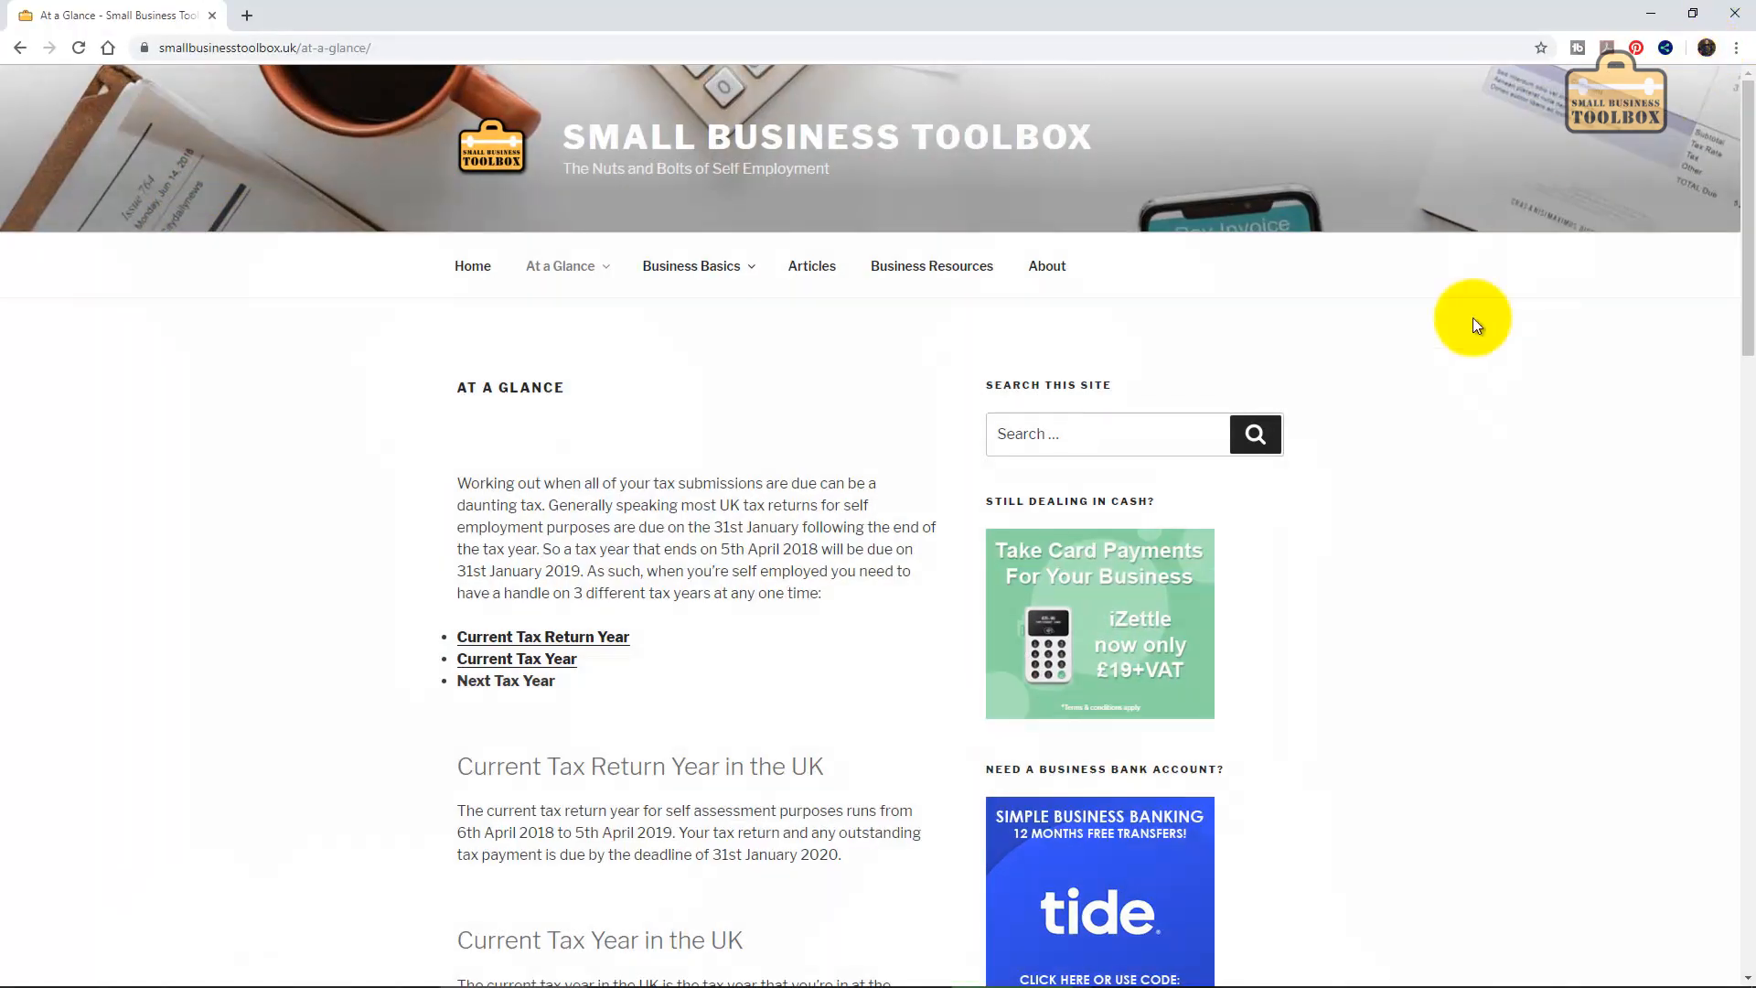
Capture the site footer, outline it in red and split it into two columns with a vertical line.
scroll(1723, 260, down, 6)
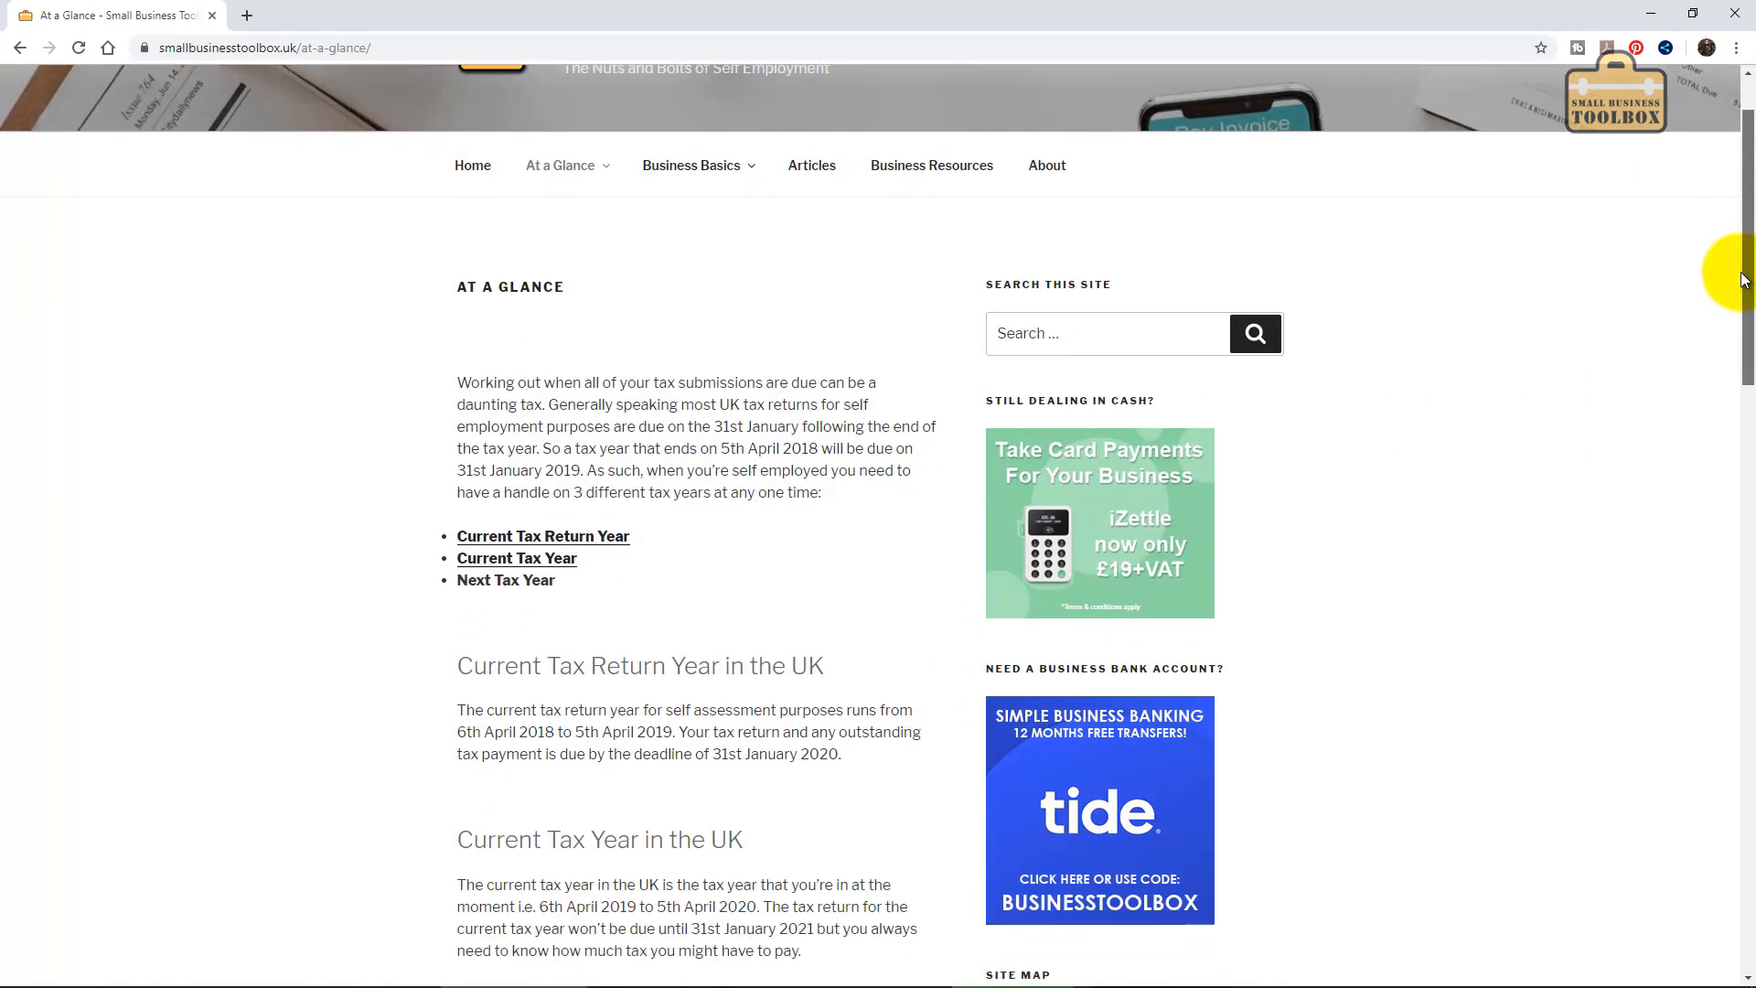
drag(1709, 414, 1663, 688)
drag(1662, 687, 1653, 753)
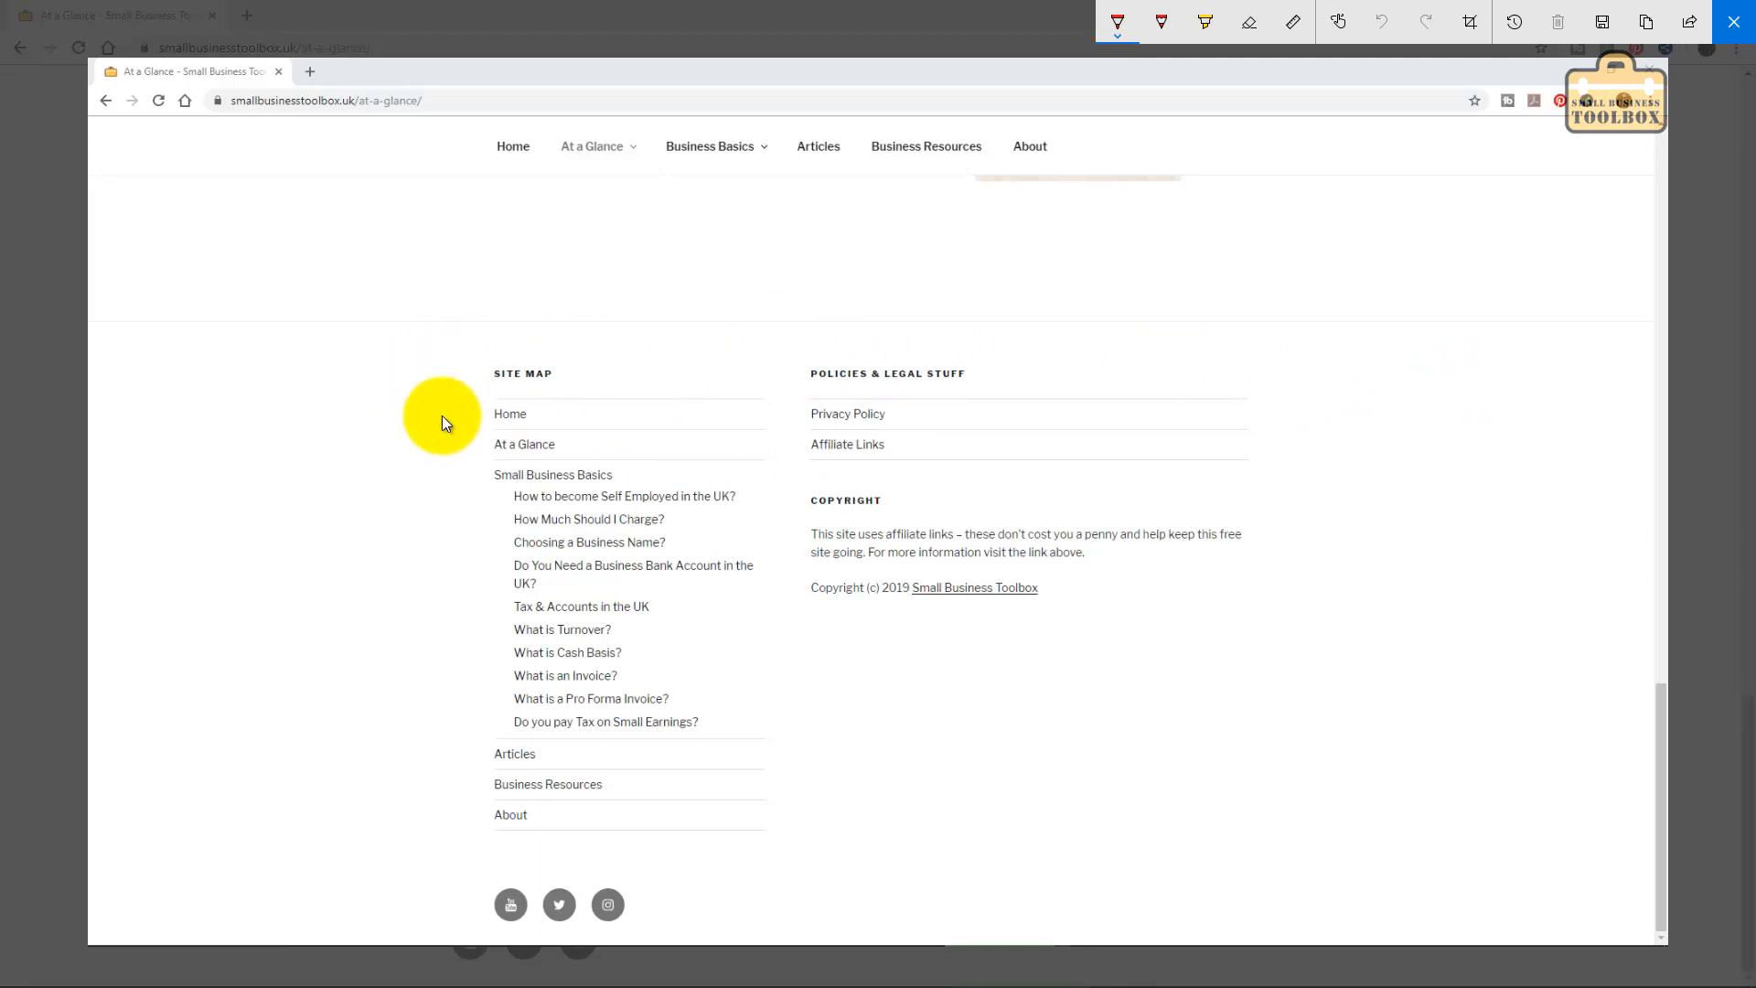
mouse_move(434, 342)
mouse_down()
mouse_move(928, 337)
mouse_move(1319, 362)
mouse_up()
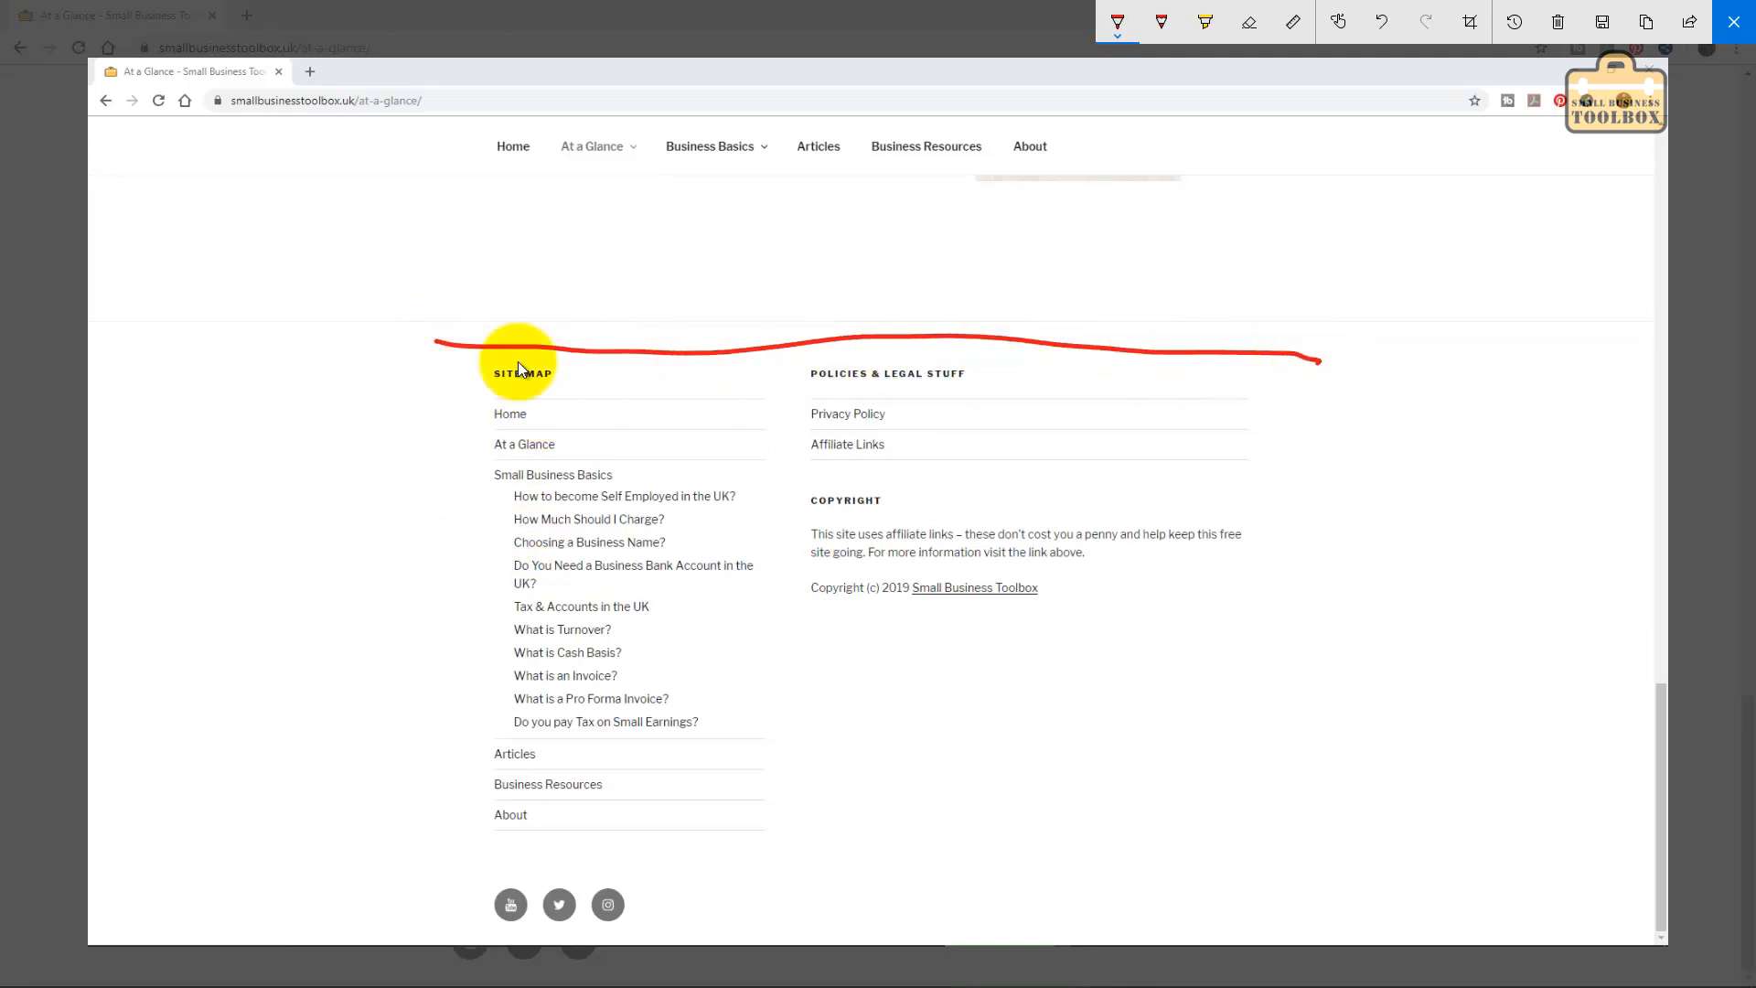
mouse_move(435, 344)
mouse_down()
mouse_move(453, 860)
mouse_move(1325, 846)
mouse_move(1294, 346)
mouse_up()
drag(784, 349, 788, 849)
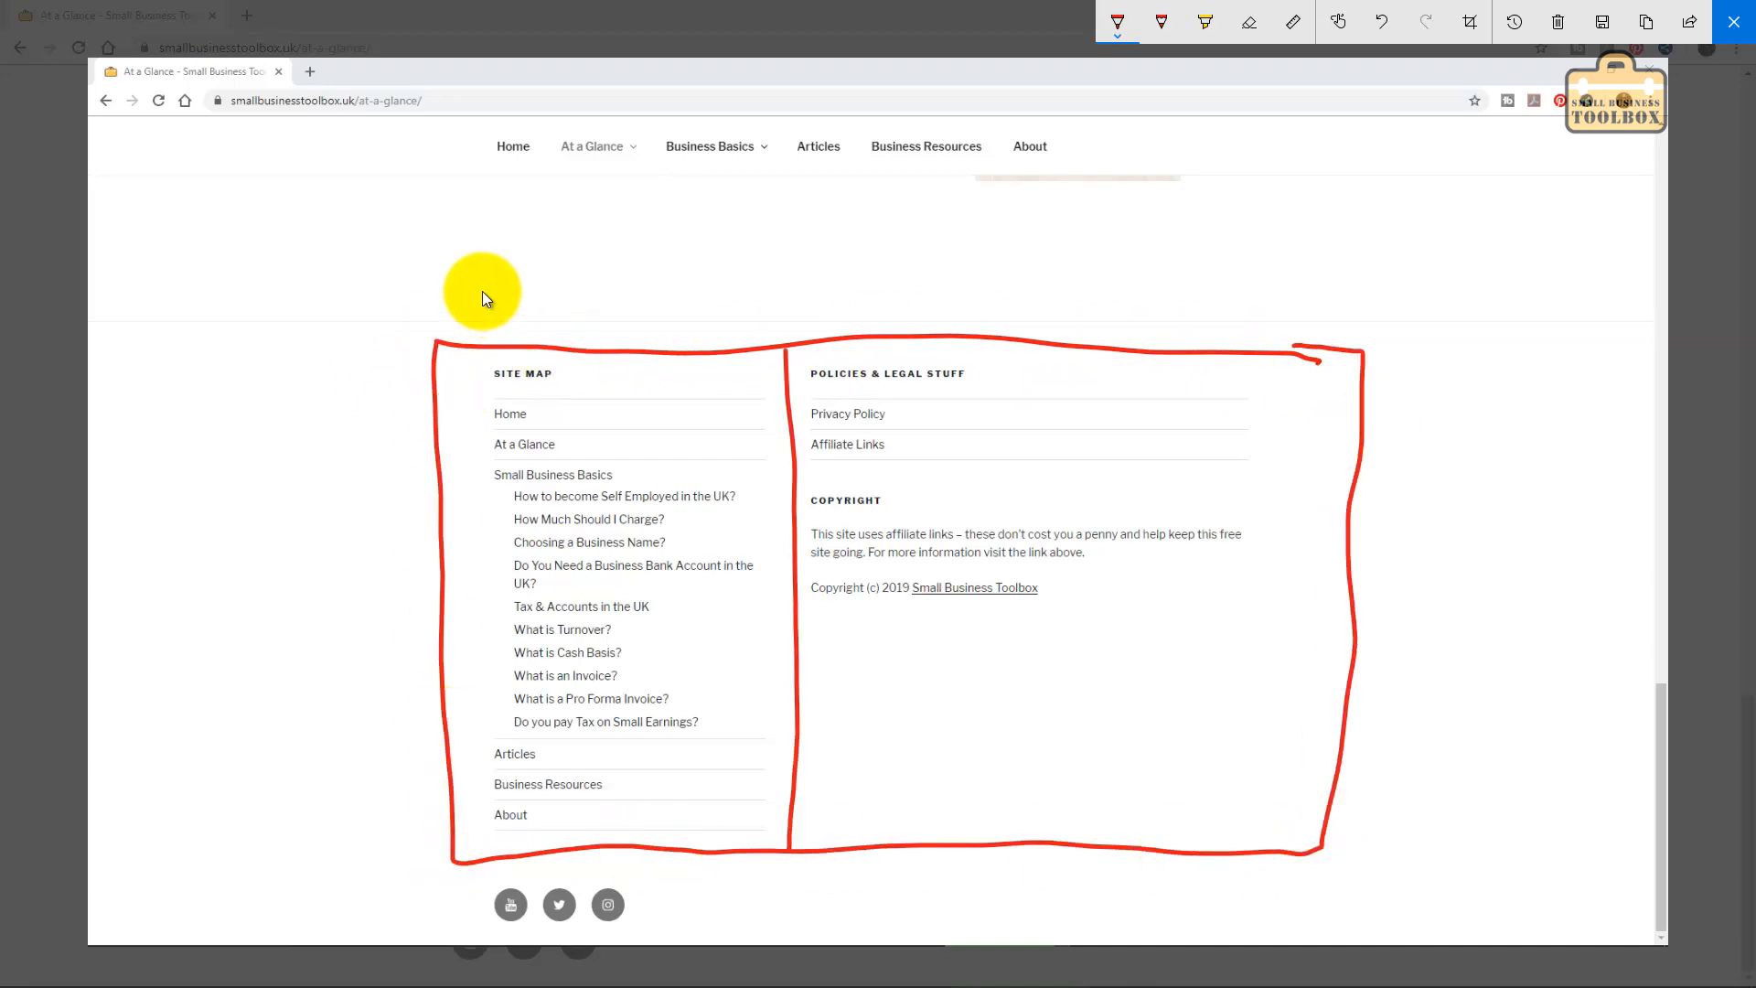
Write the labels FOOTER 1 and FOOTER 2 above the two outlined footer columns.
drag(507, 299, 514, 298)
drag(534, 296, 536, 298)
drag(554, 297, 556, 321)
drag(542, 297, 594, 320)
drag(573, 308, 590, 307)
drag(604, 287, 628, 322)
drag(670, 280, 686, 321)
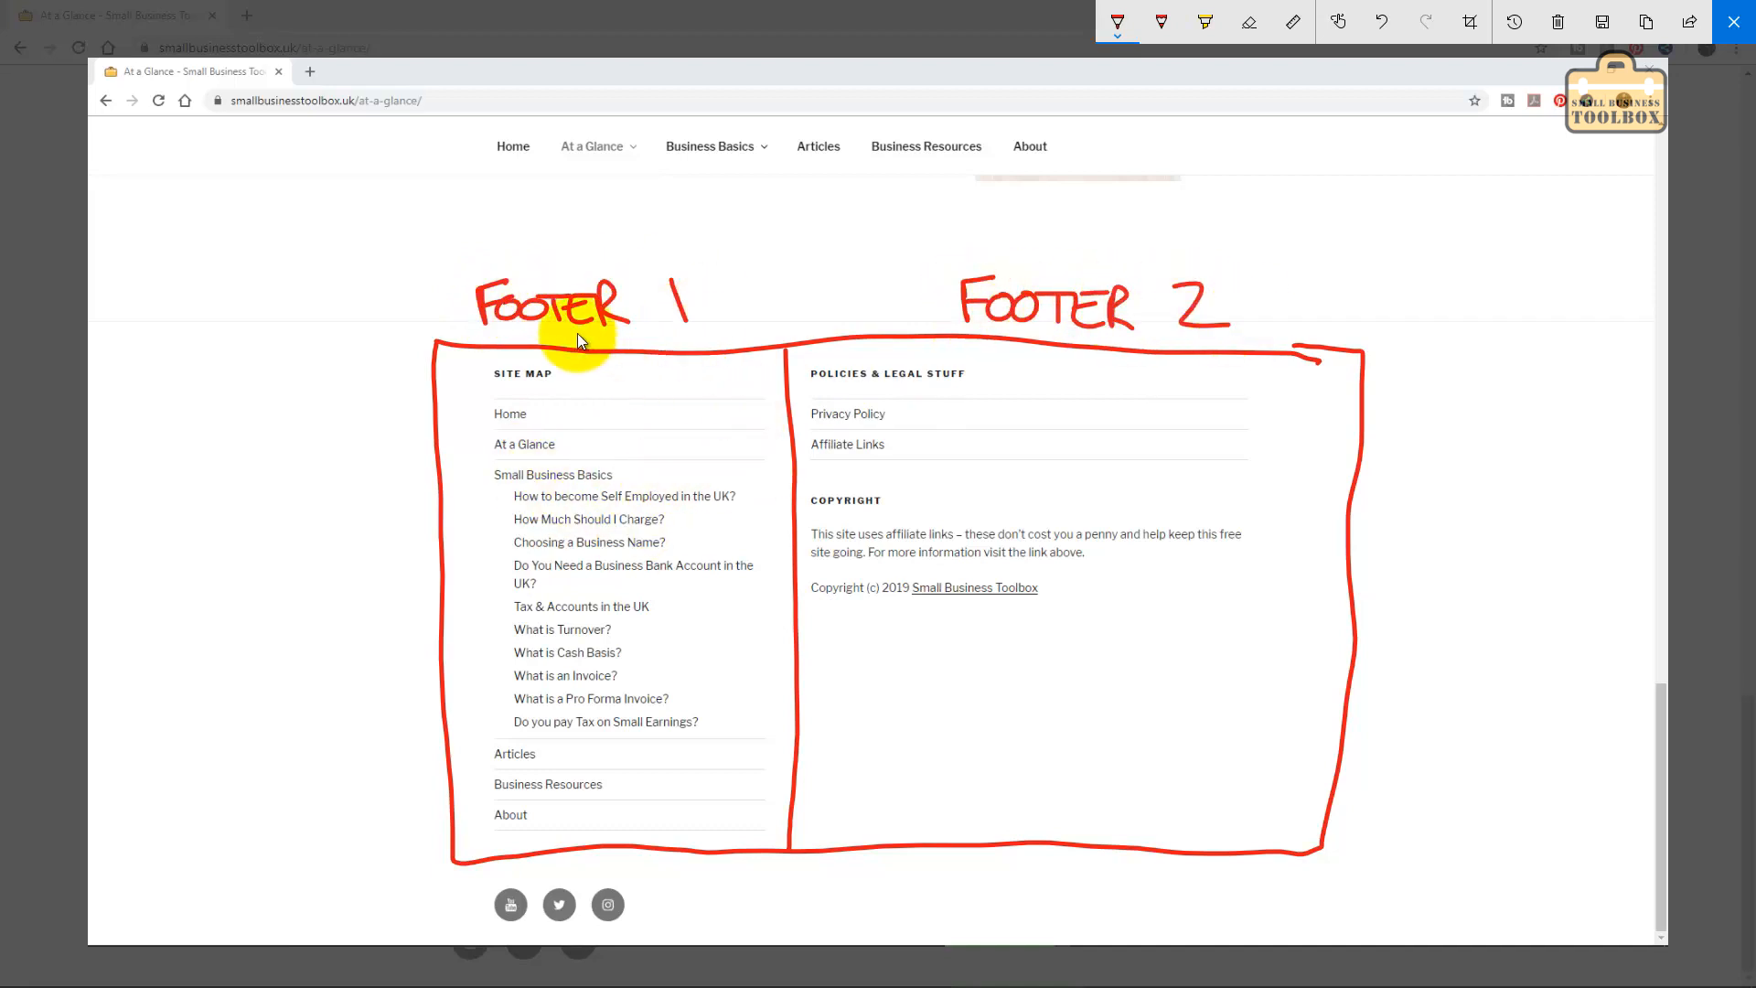
Separate the policies and copyright blocks with a line and write an underlined WIDGETS! below them.
drag(791, 476, 1344, 477)
drag(850, 660, 899, 681)
drag(908, 679, 909, 708)
drag(1154, 651, 1123, 706)
drag(1216, 613, 1218, 677)
click(1224, 718)
drag(924, 785, 1187, 768)
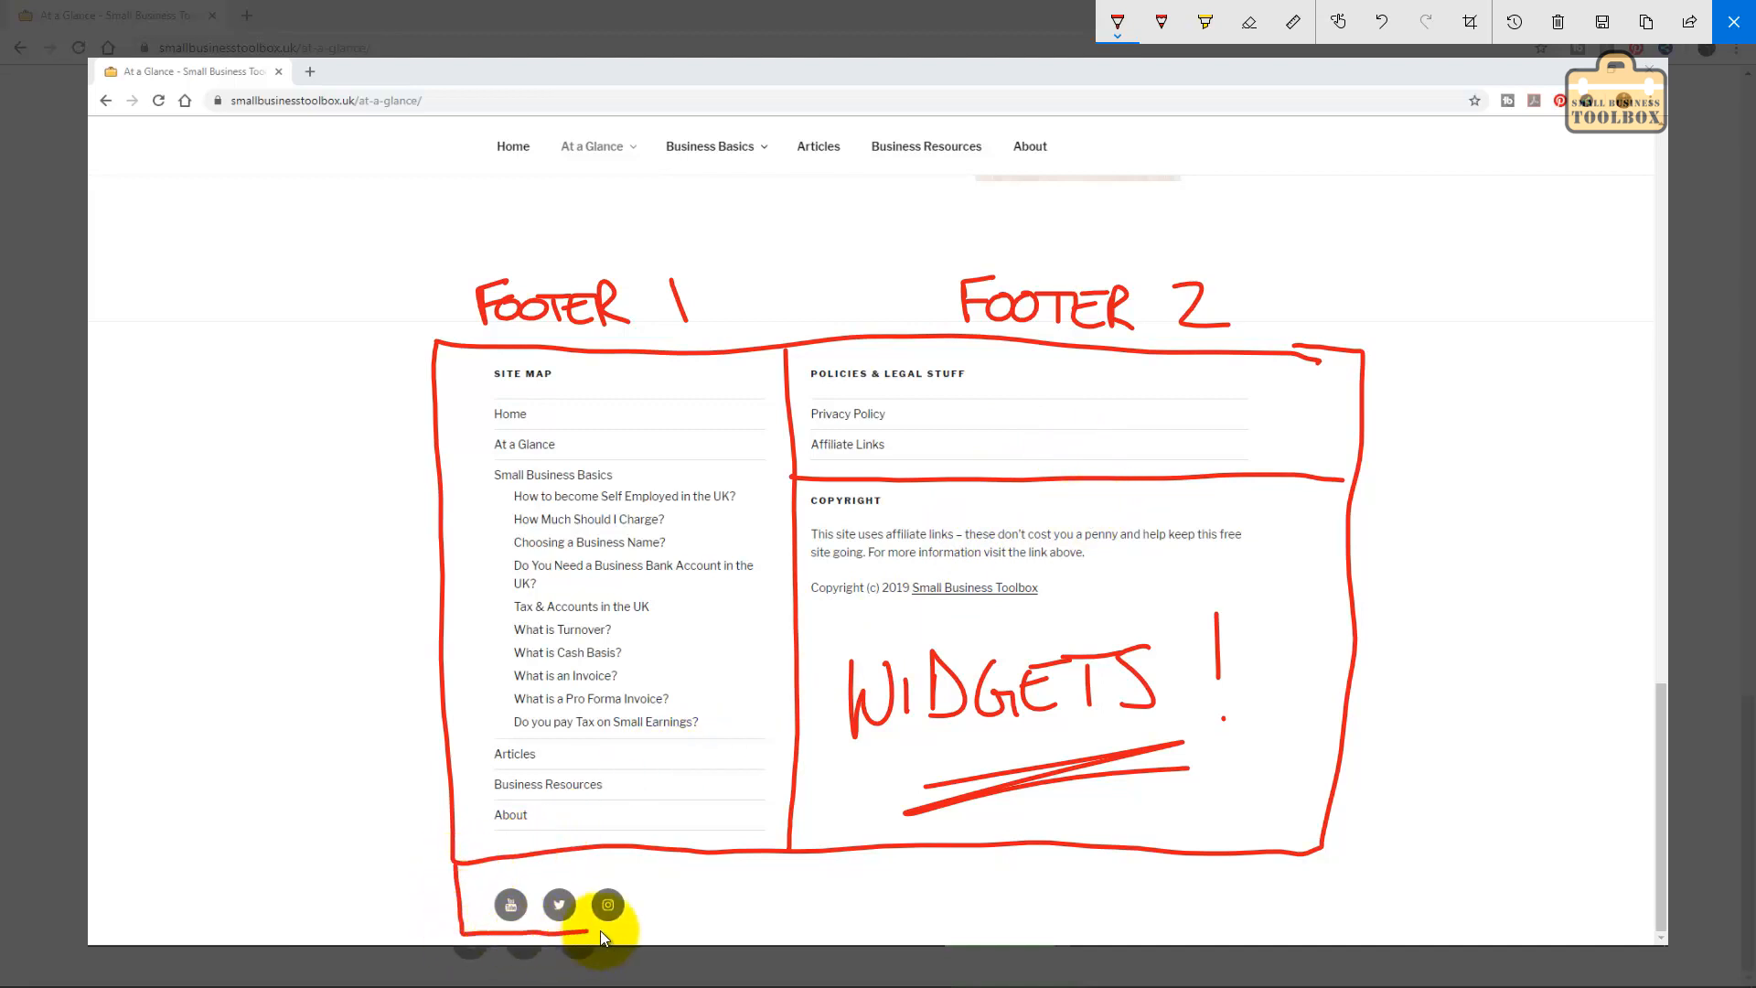
Box the social media icons below the footer and point an arrow at the box.
drag(600, 930, 652, 850)
drag(760, 890, 666, 892)
drag(682, 880, 694, 908)
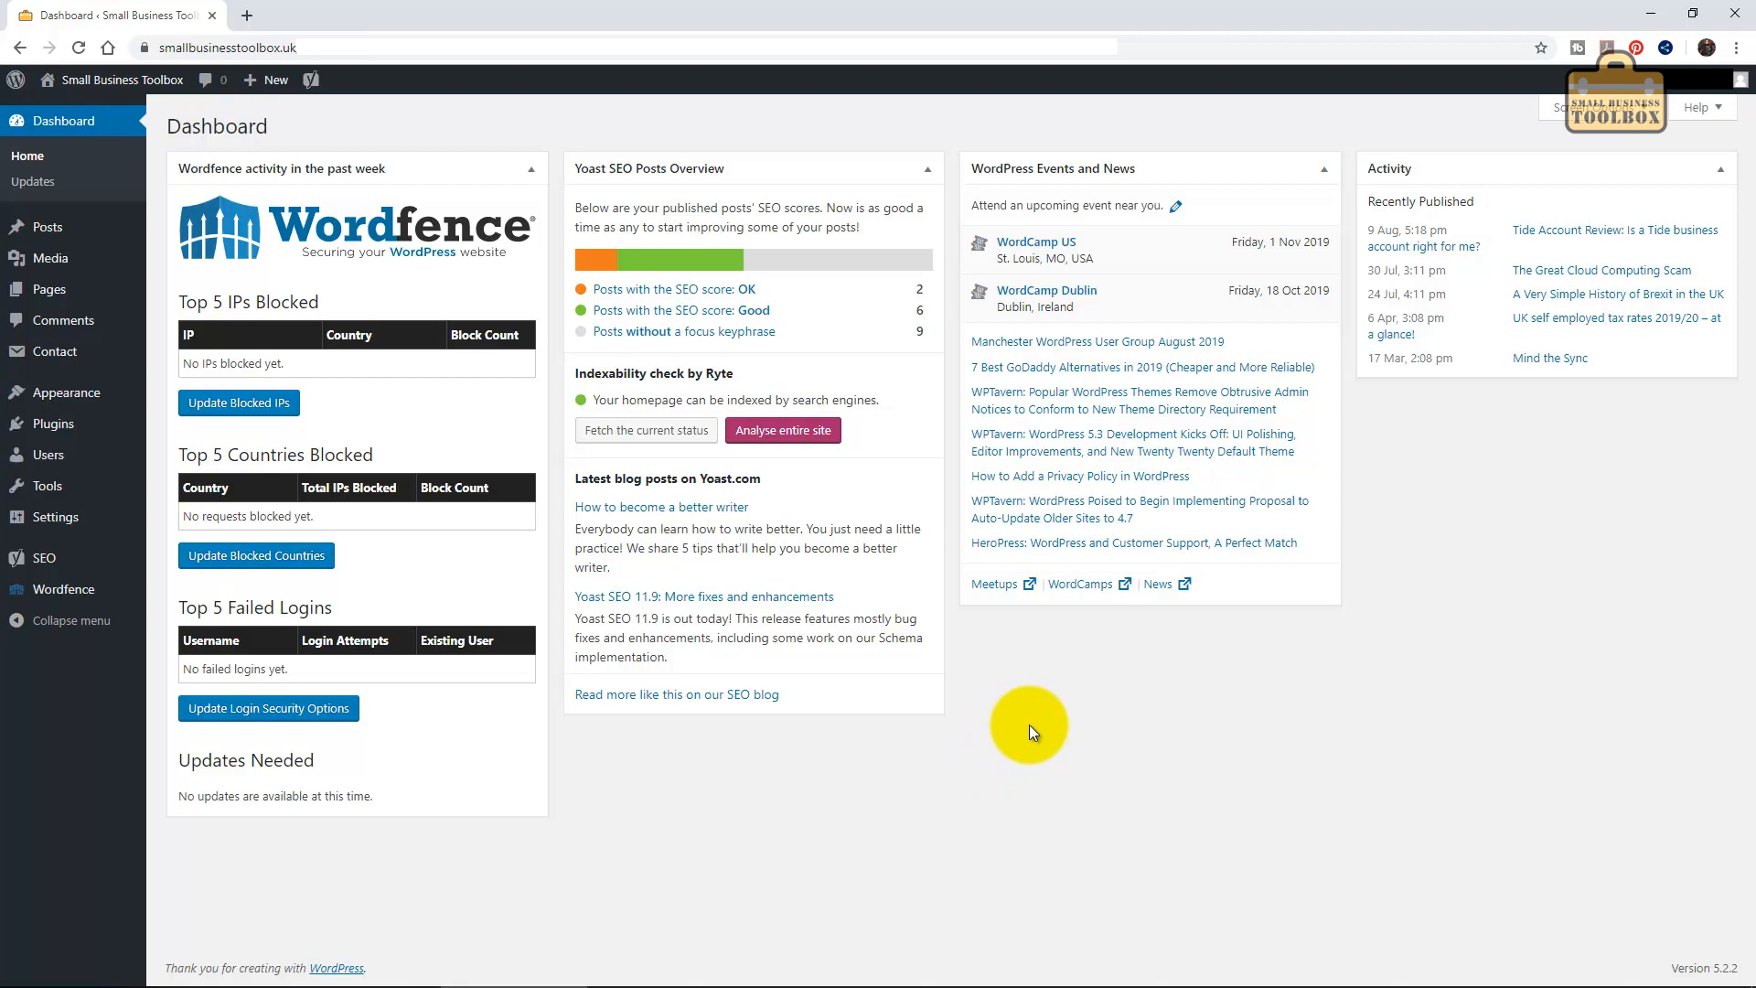
Open the WordPress General Settings and review the options from site title and tagline to the login URL.
mouse_move(77, 521)
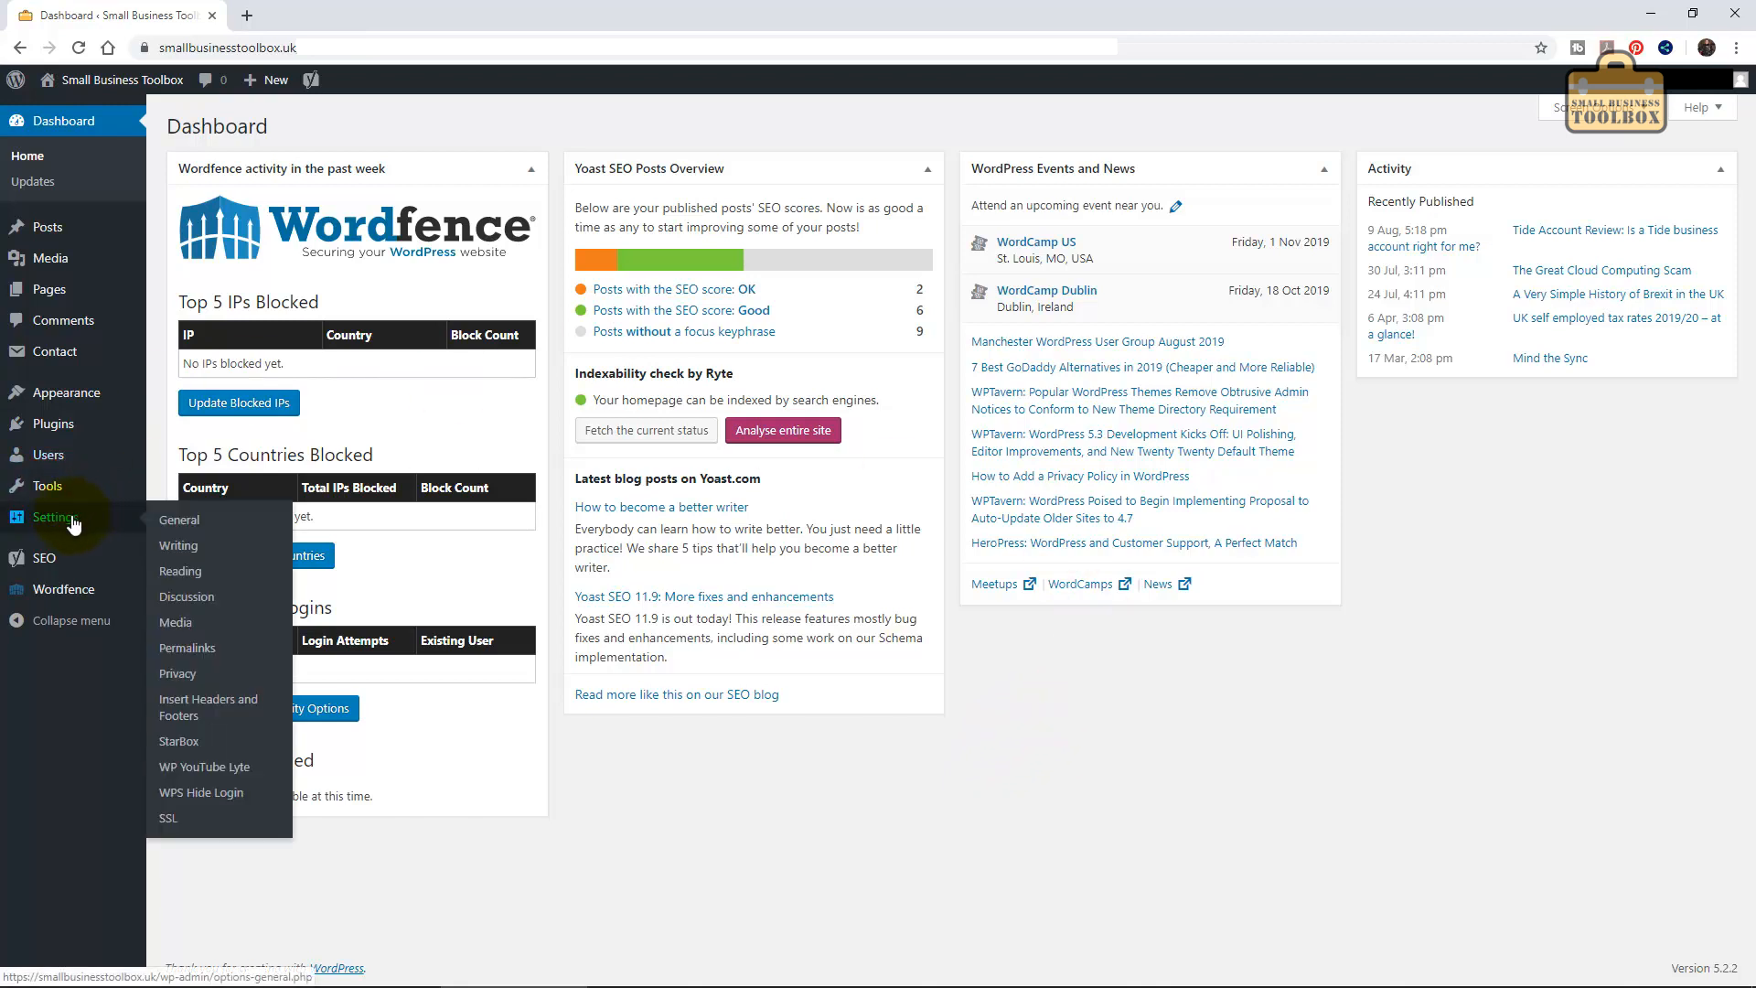
click(175, 521)
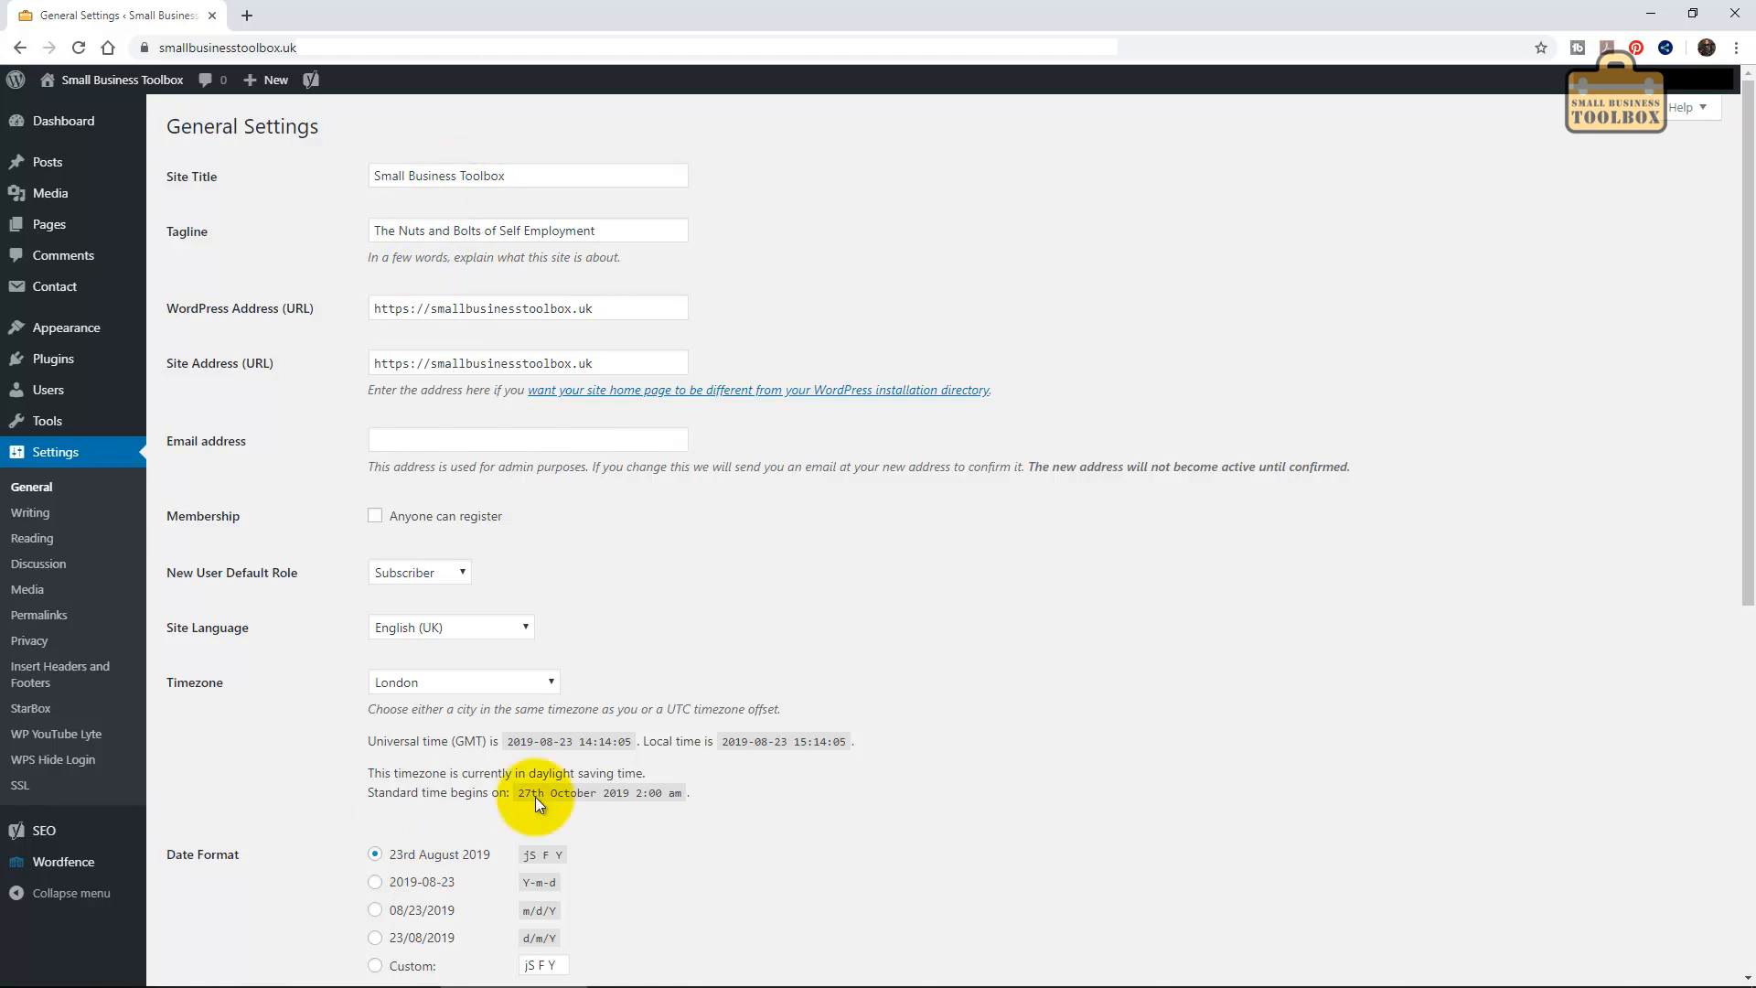
scroll(1703, 534, down, 7)
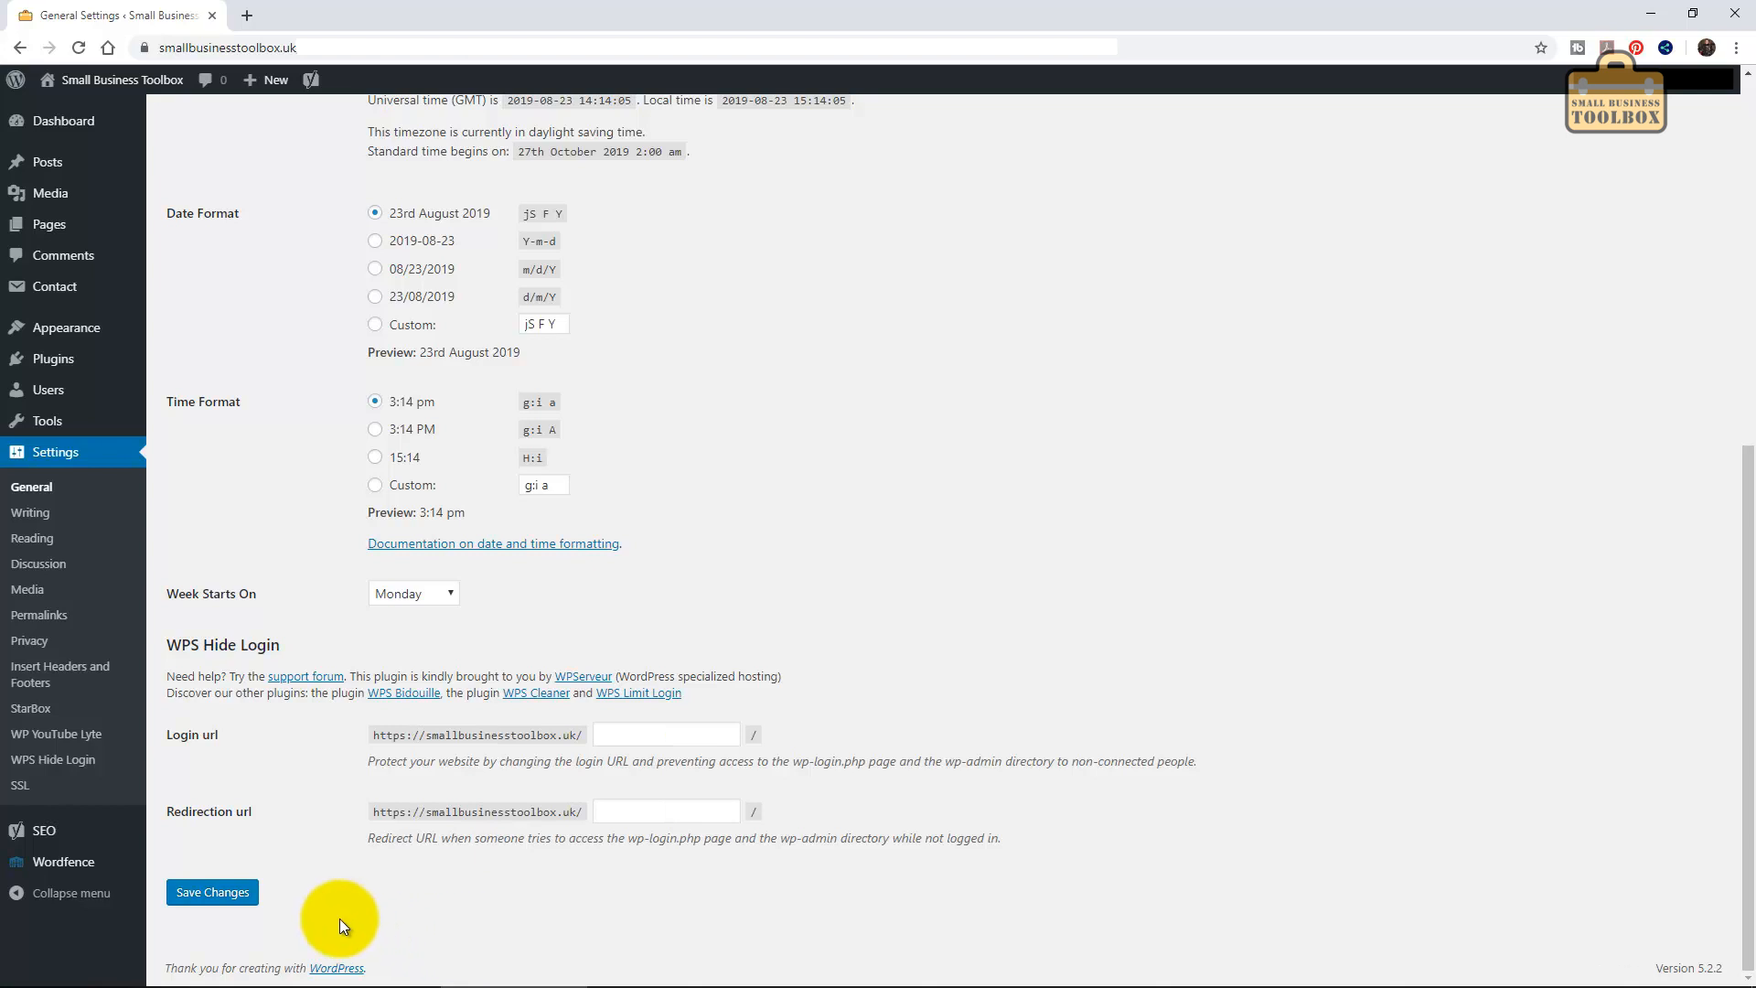
Open the Menus editor and load Top Menu for editing.
mouse_move(91, 331)
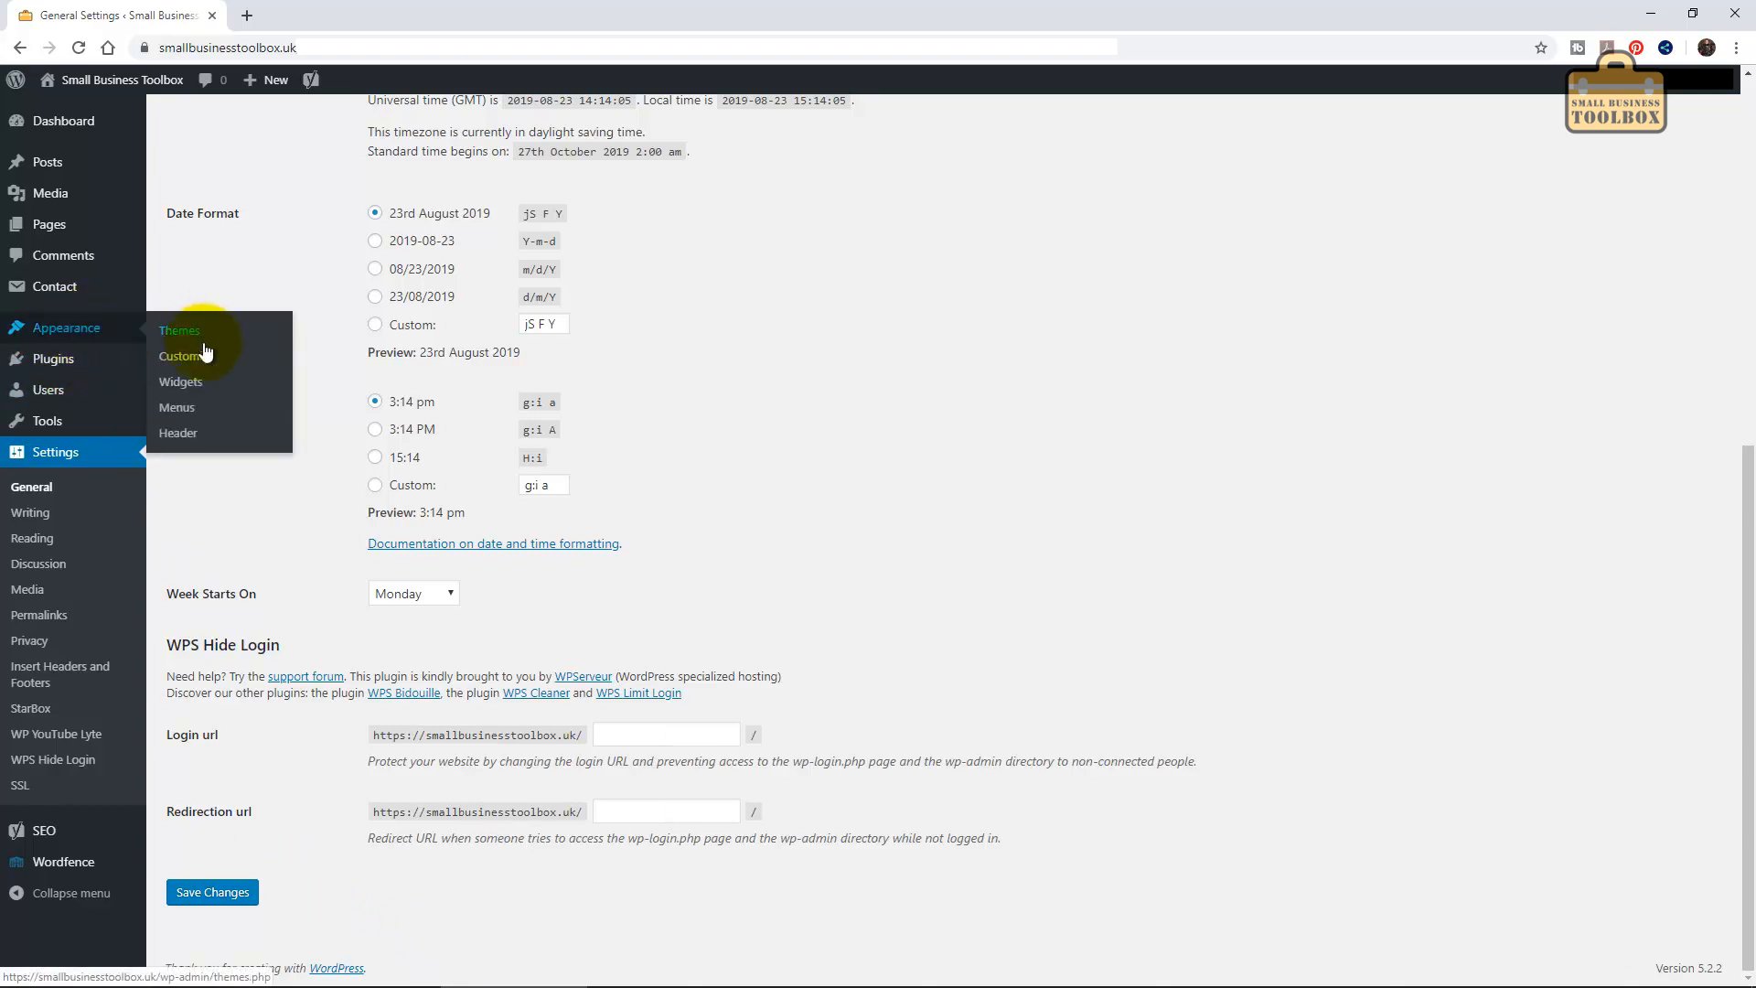
click(183, 408)
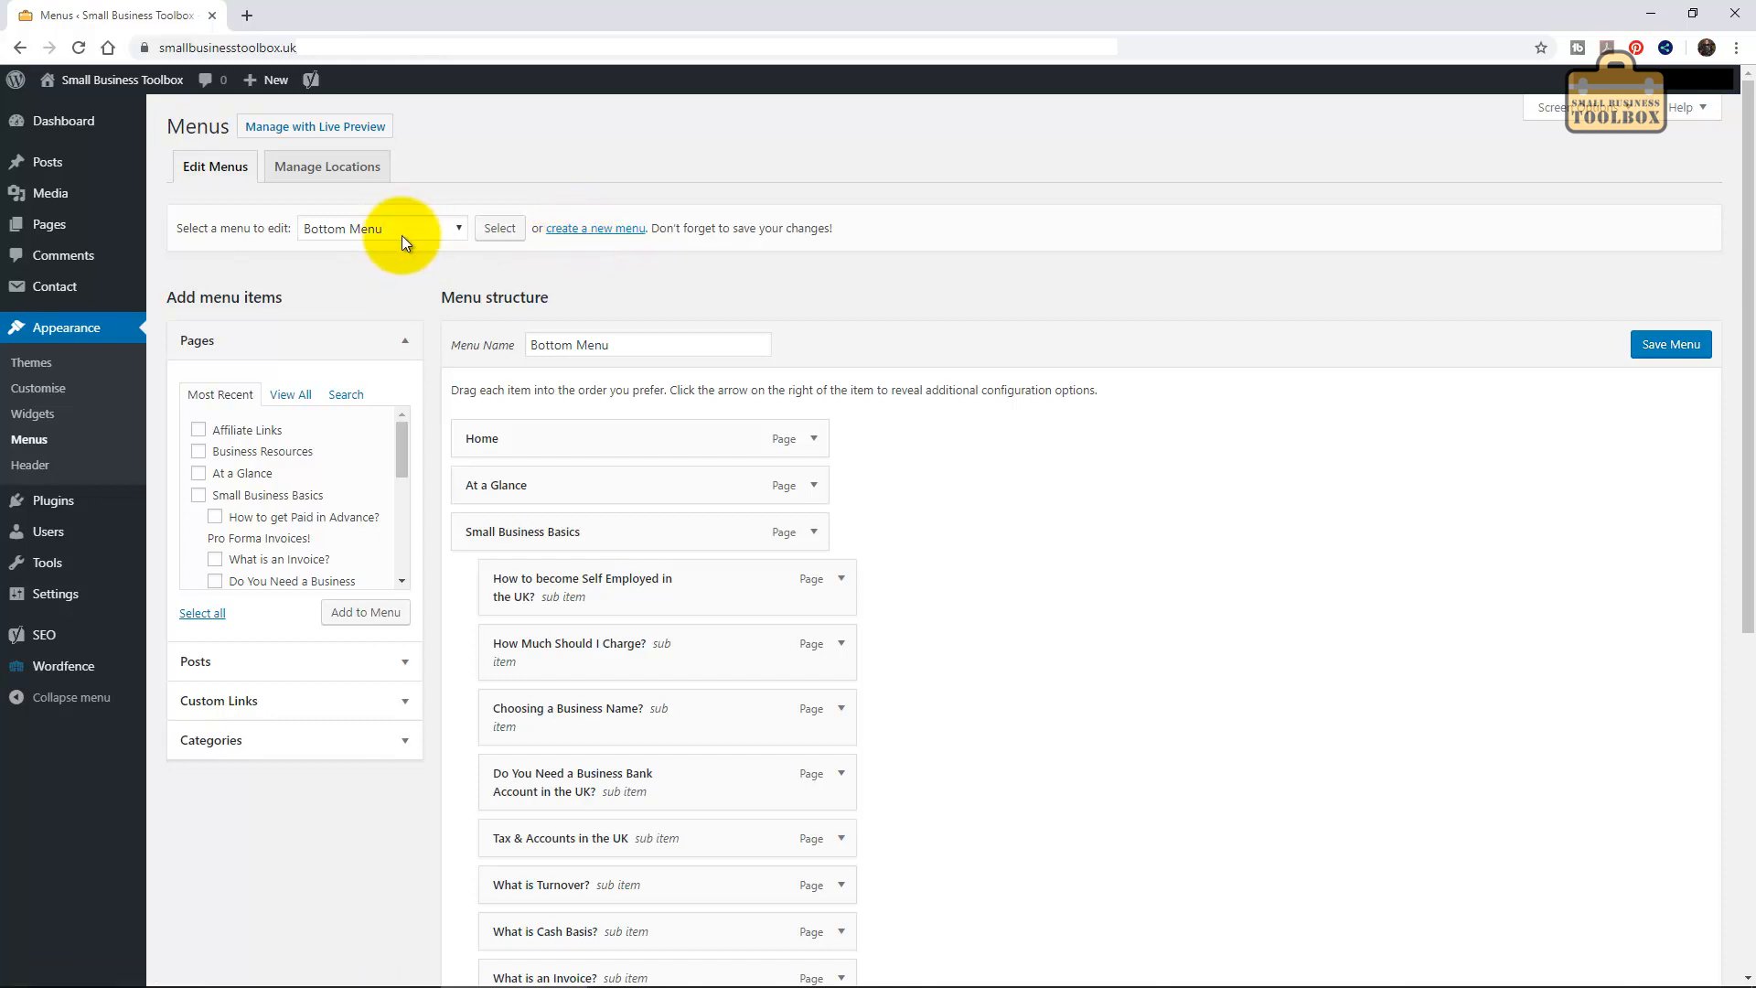
click(424, 239)
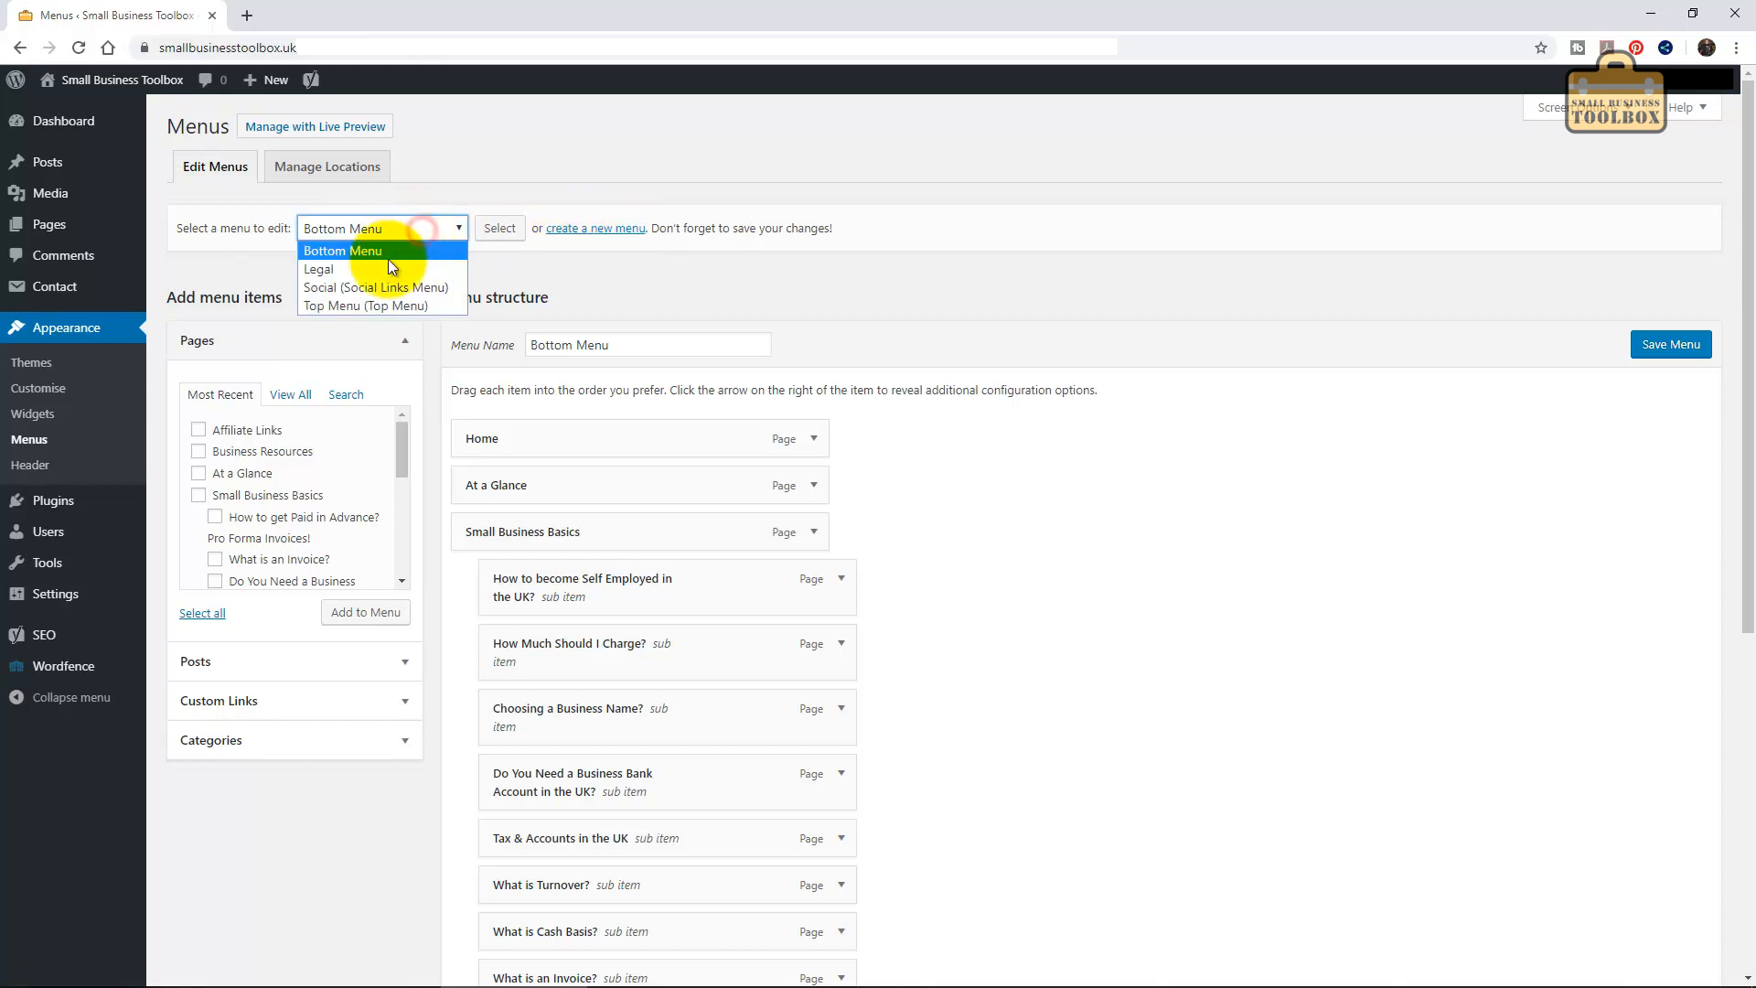
click(382, 307)
click(497, 236)
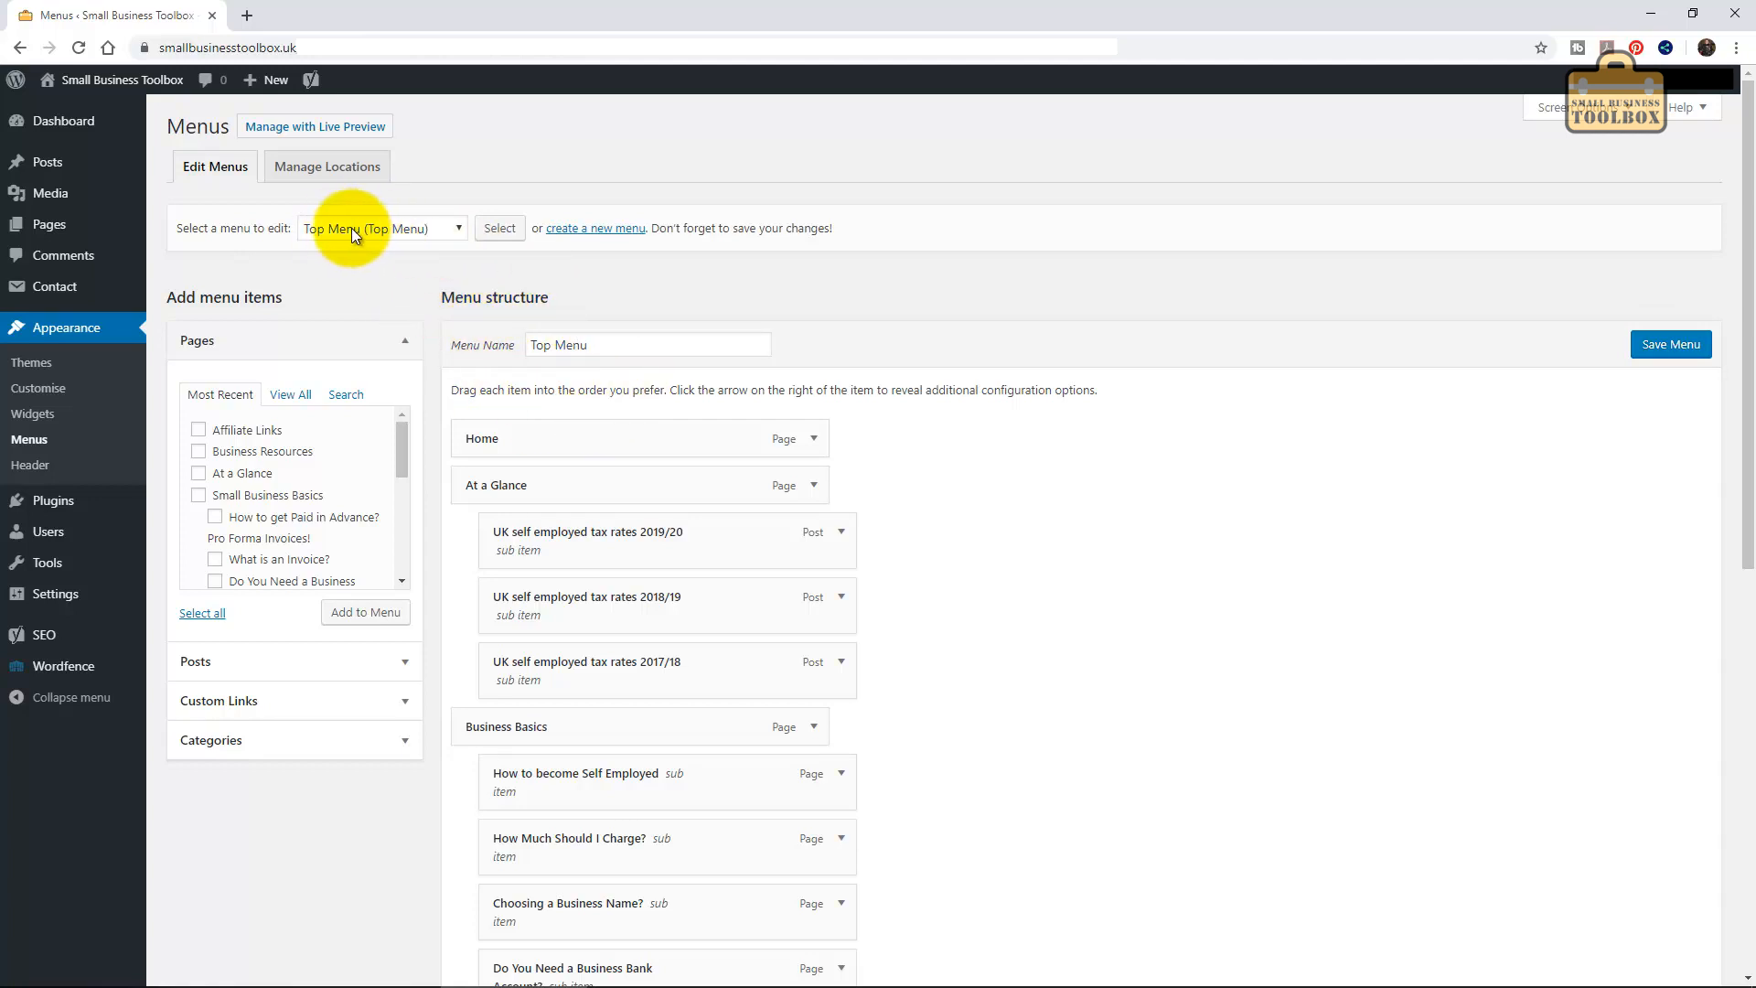
Try to create a new menu named Top Menu.
click(600, 230)
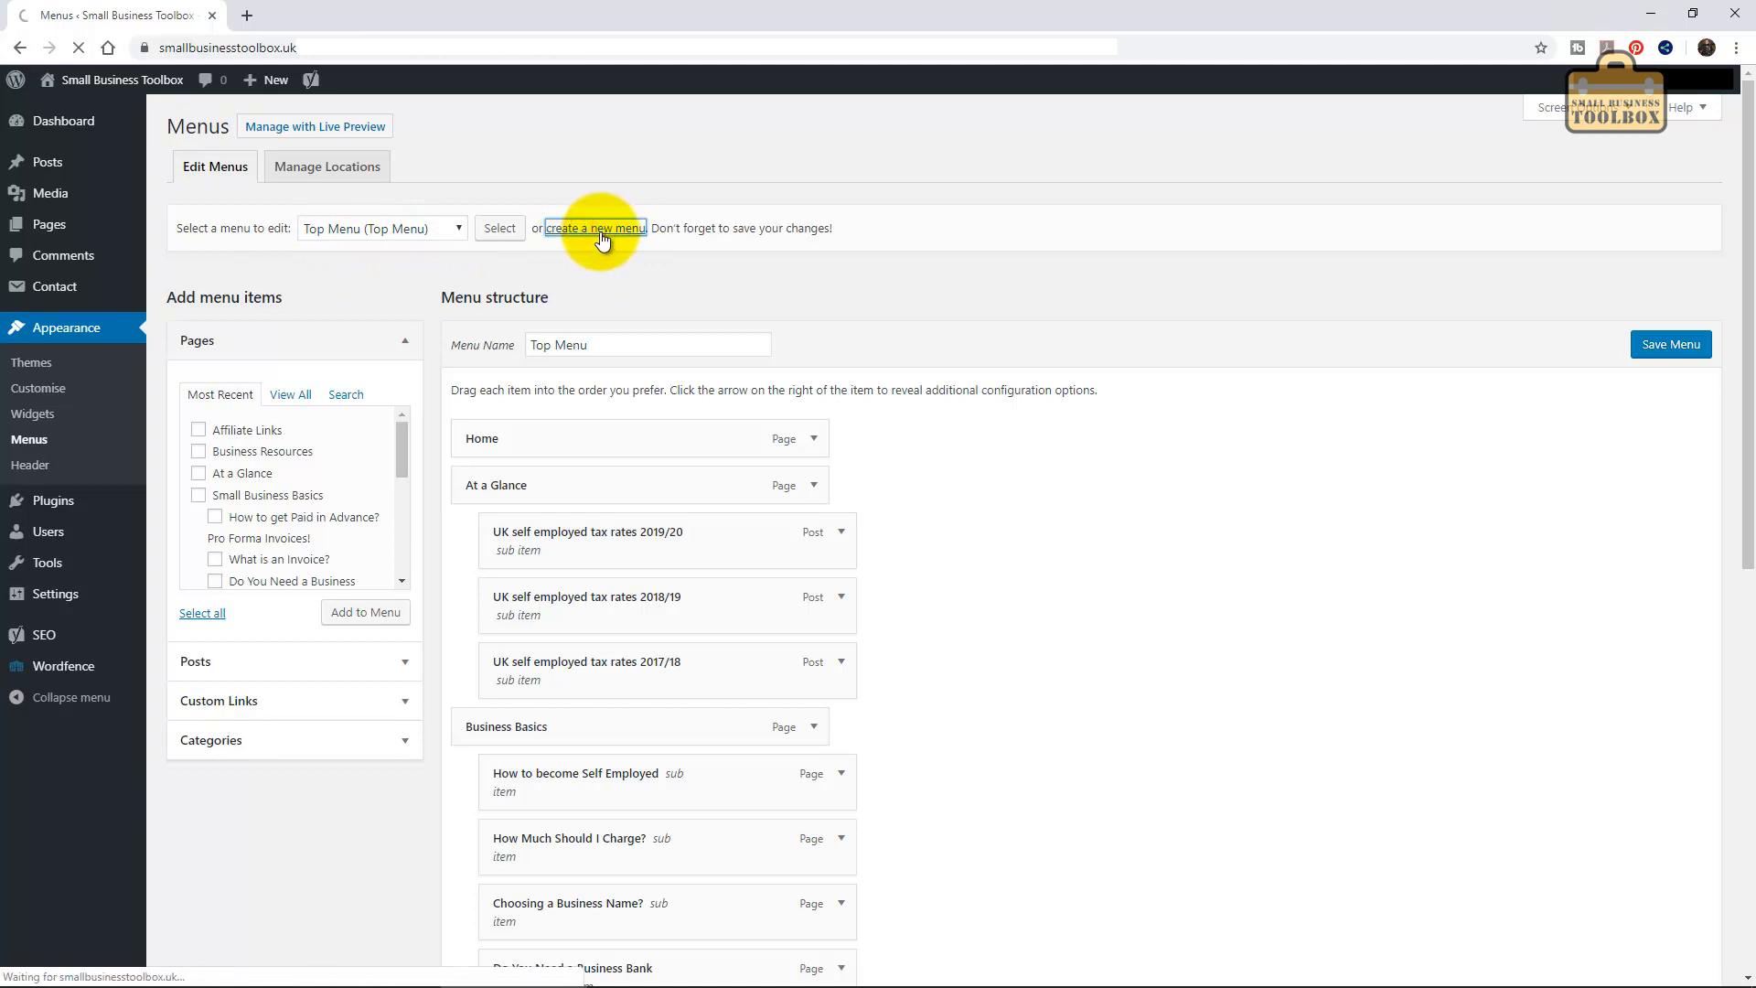
text(Top Menu)
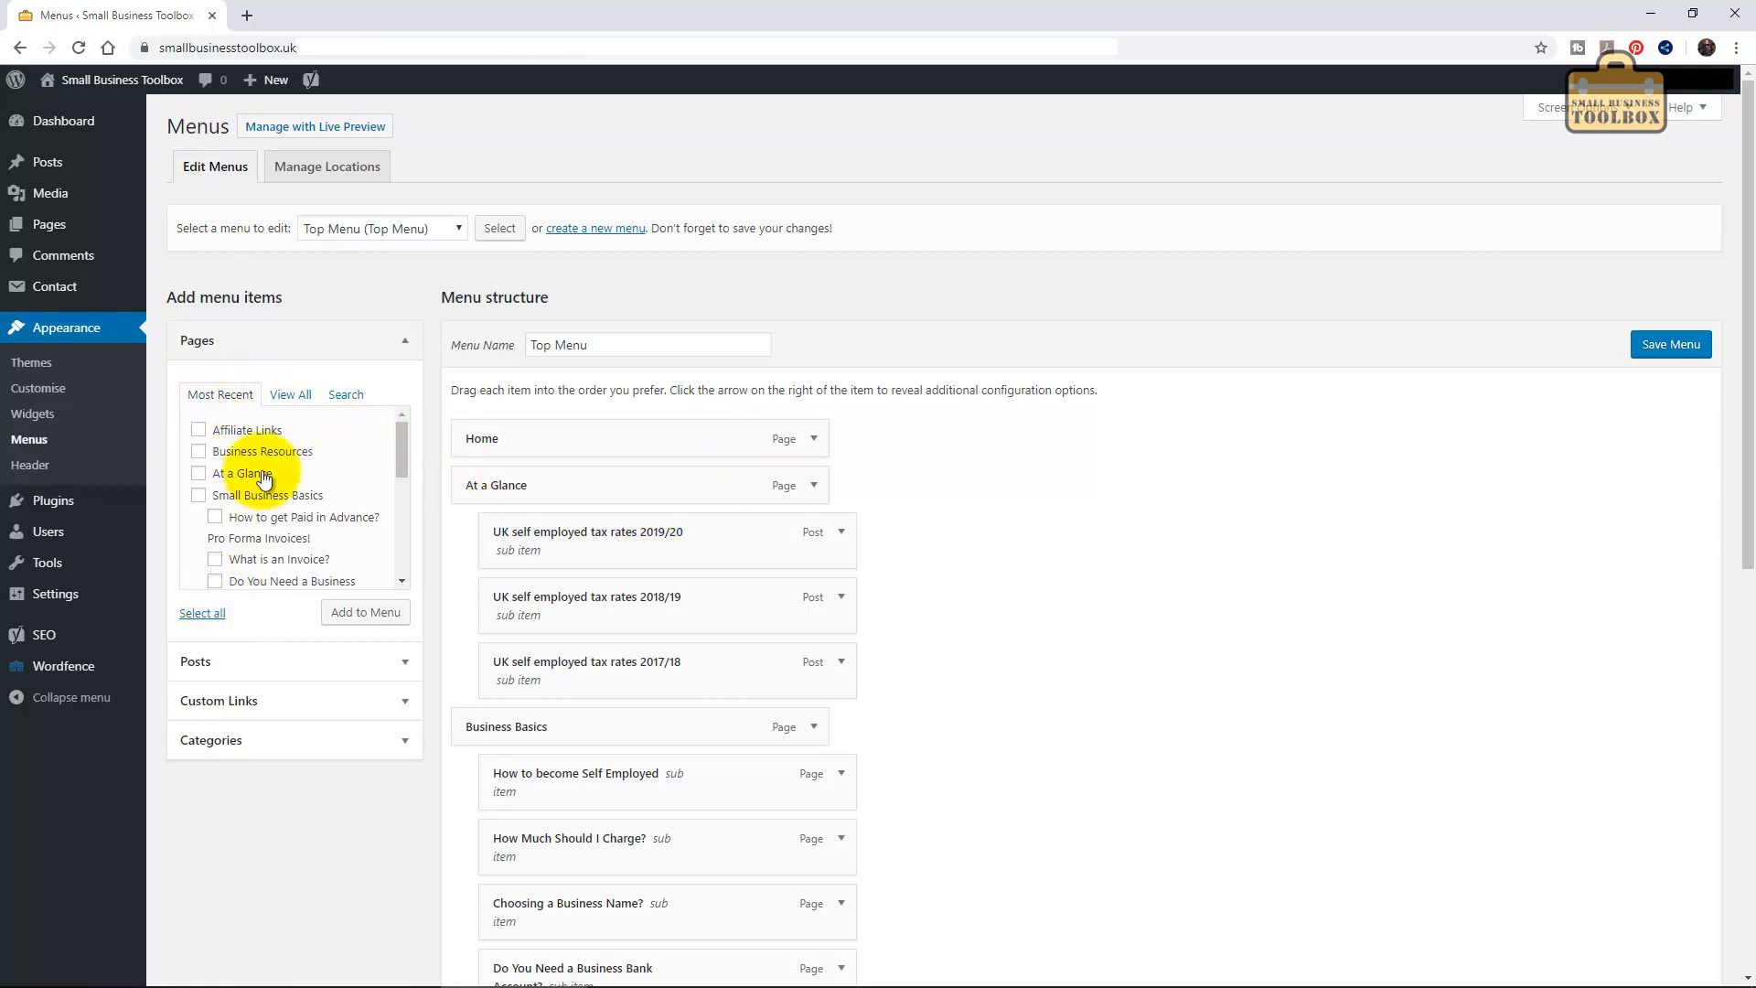
Try selecting At a Glance from the full page list as a menu item and moving items in the menu structure.
click(288, 398)
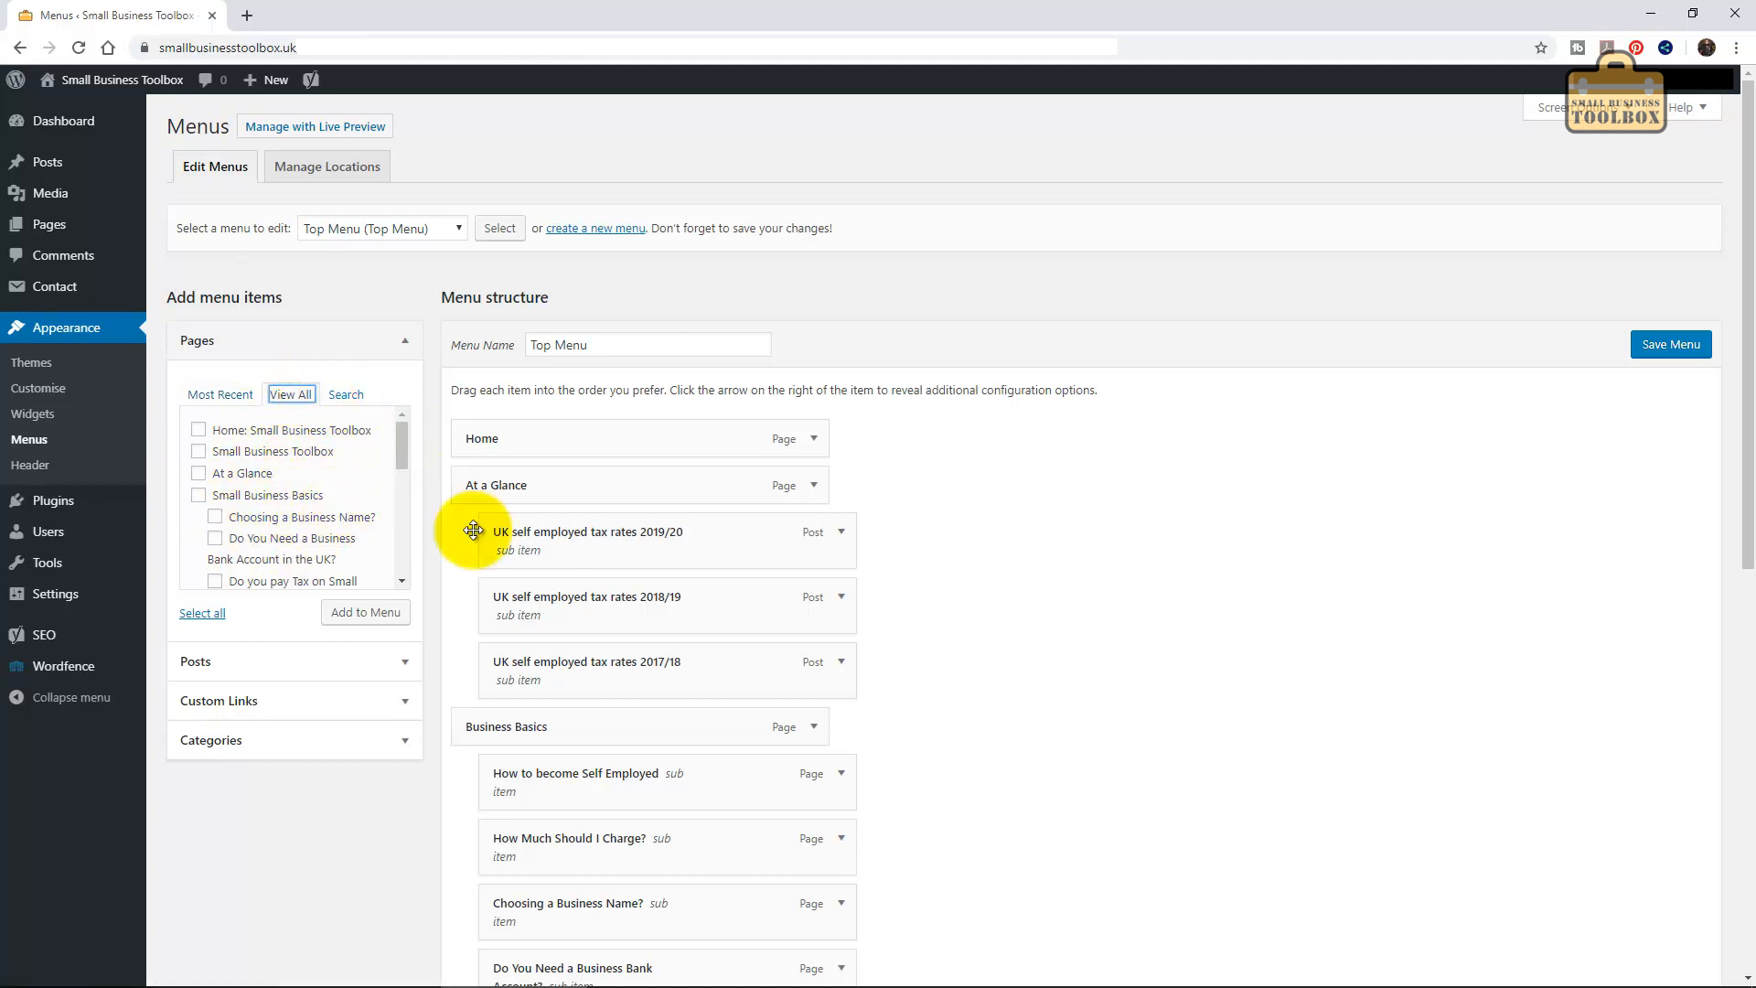
click(199, 473)
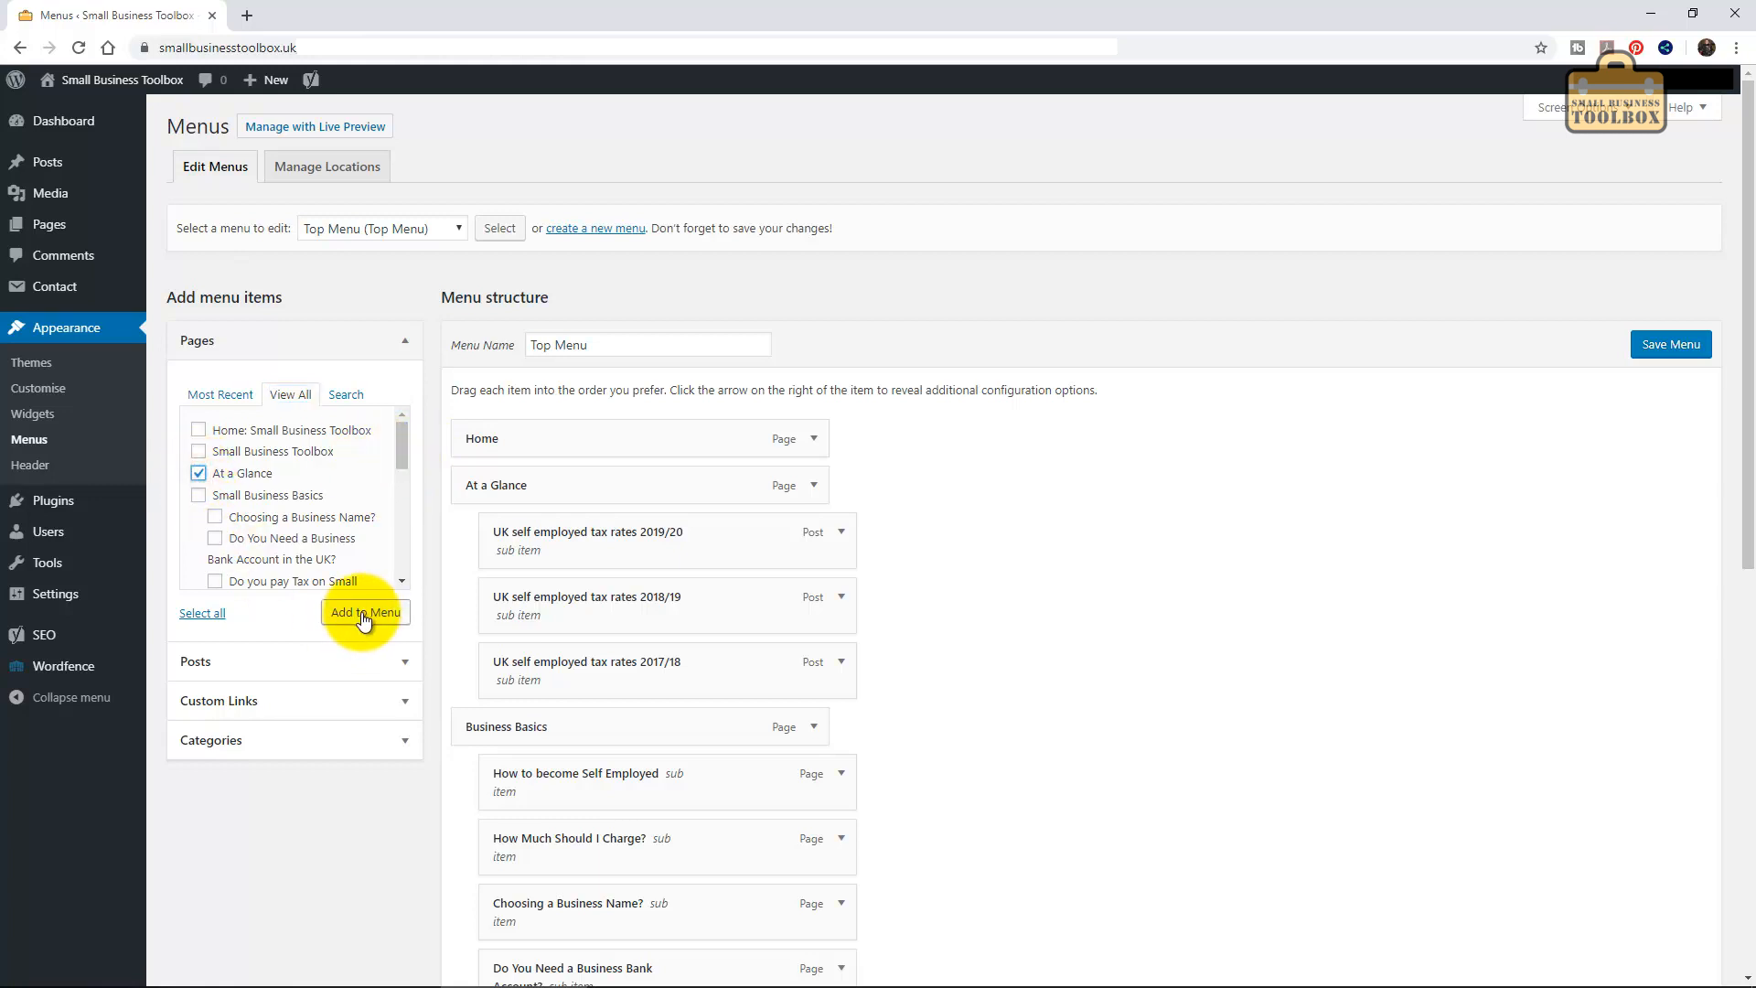
click(198, 473)
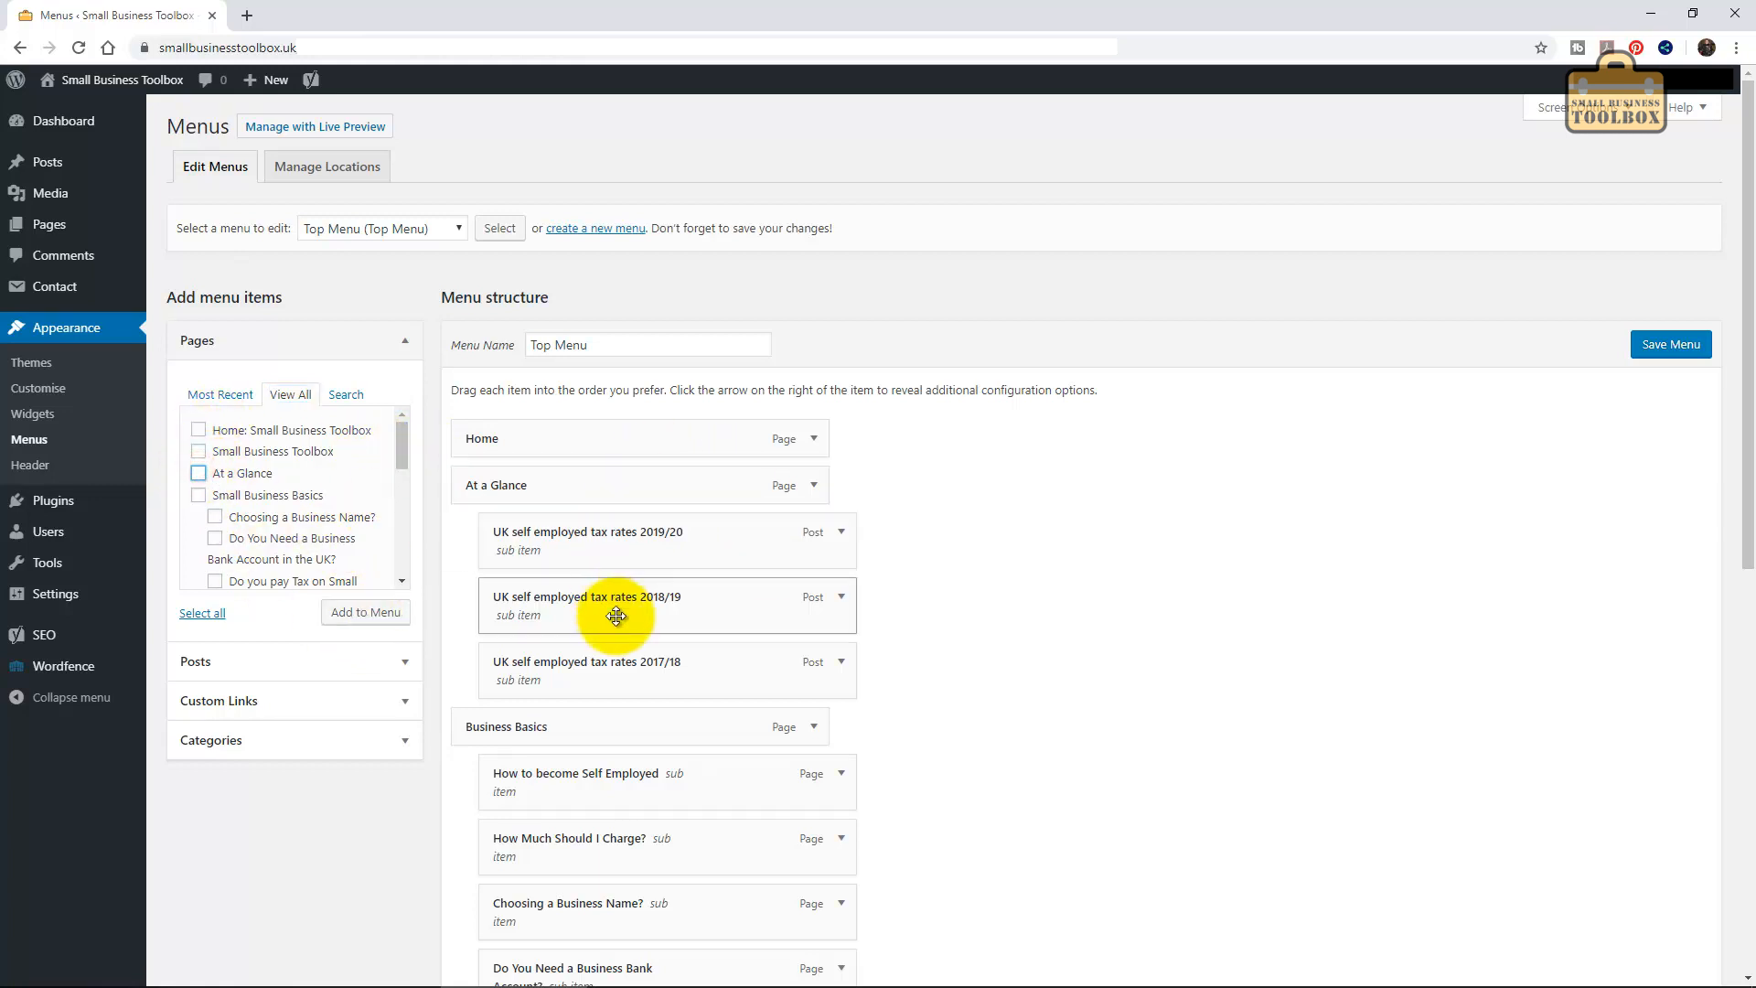
mouse_move(686, 537)
mouse_down()
mouse_move(710, 596)
mouse_move(695, 554)
mouse_up()
mouse_move(651, 788)
mouse_down()
mouse_move(668, 868)
mouse_move(655, 788)
mouse_up()
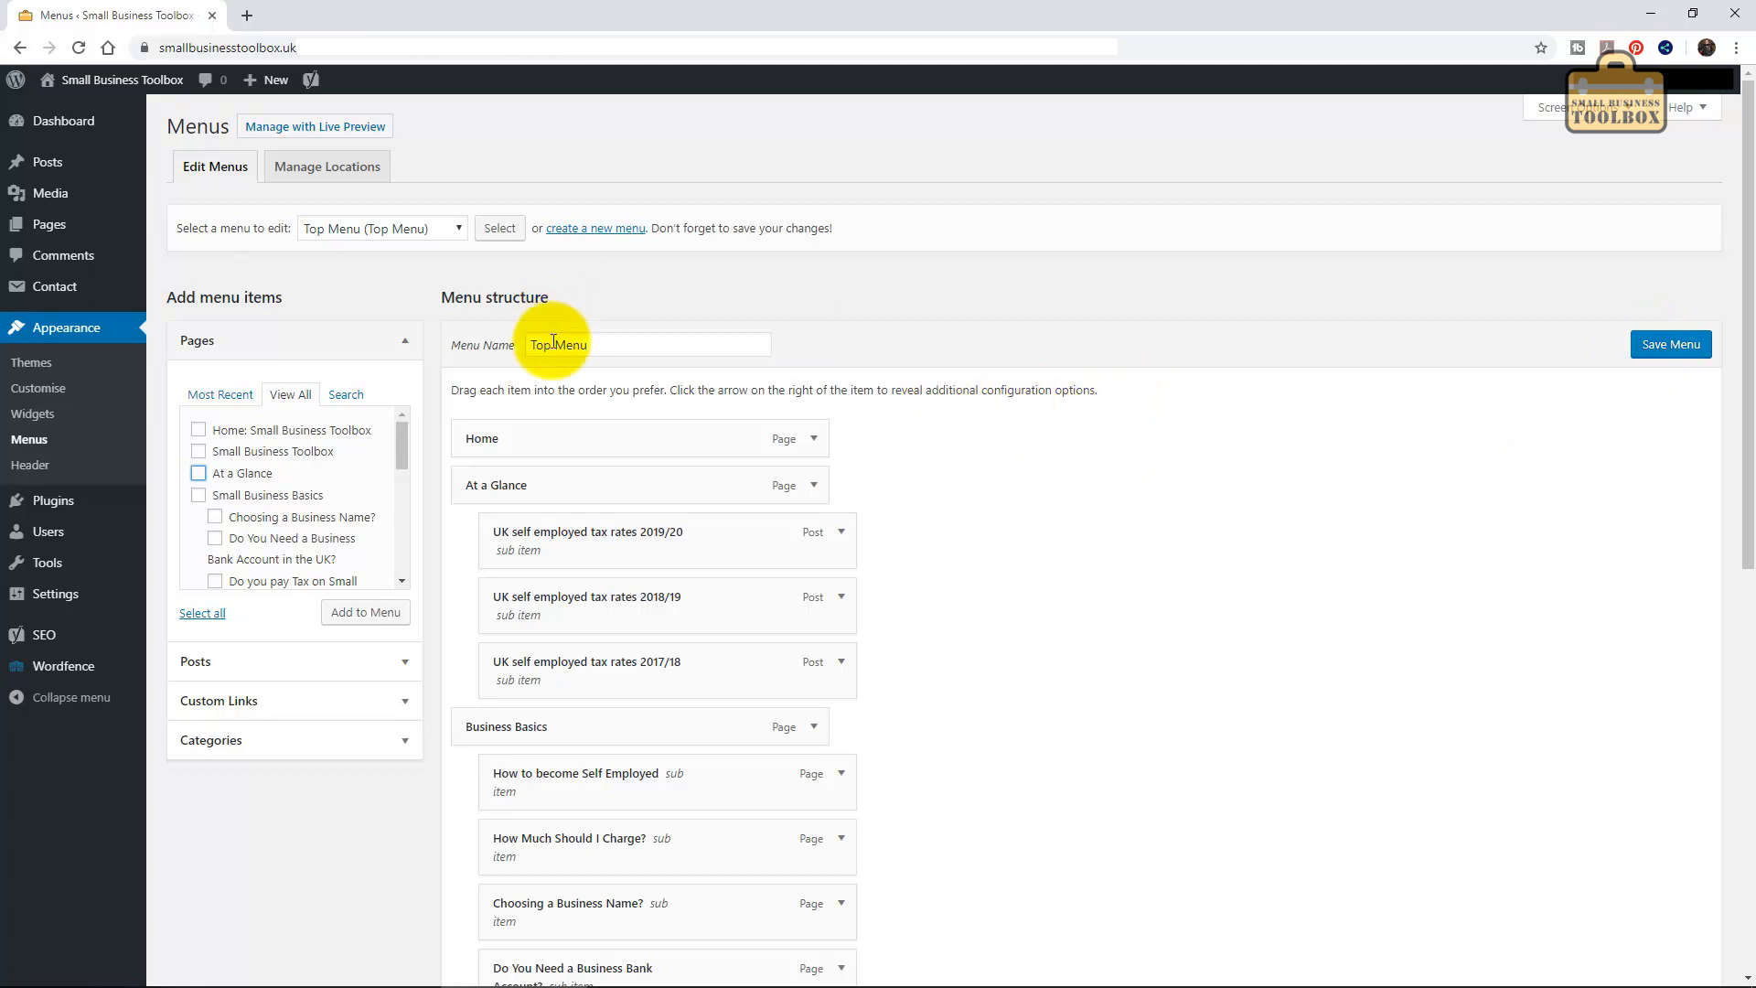
Save the menu under the name Top Menu with Top Menu as its display location.
click(658, 340)
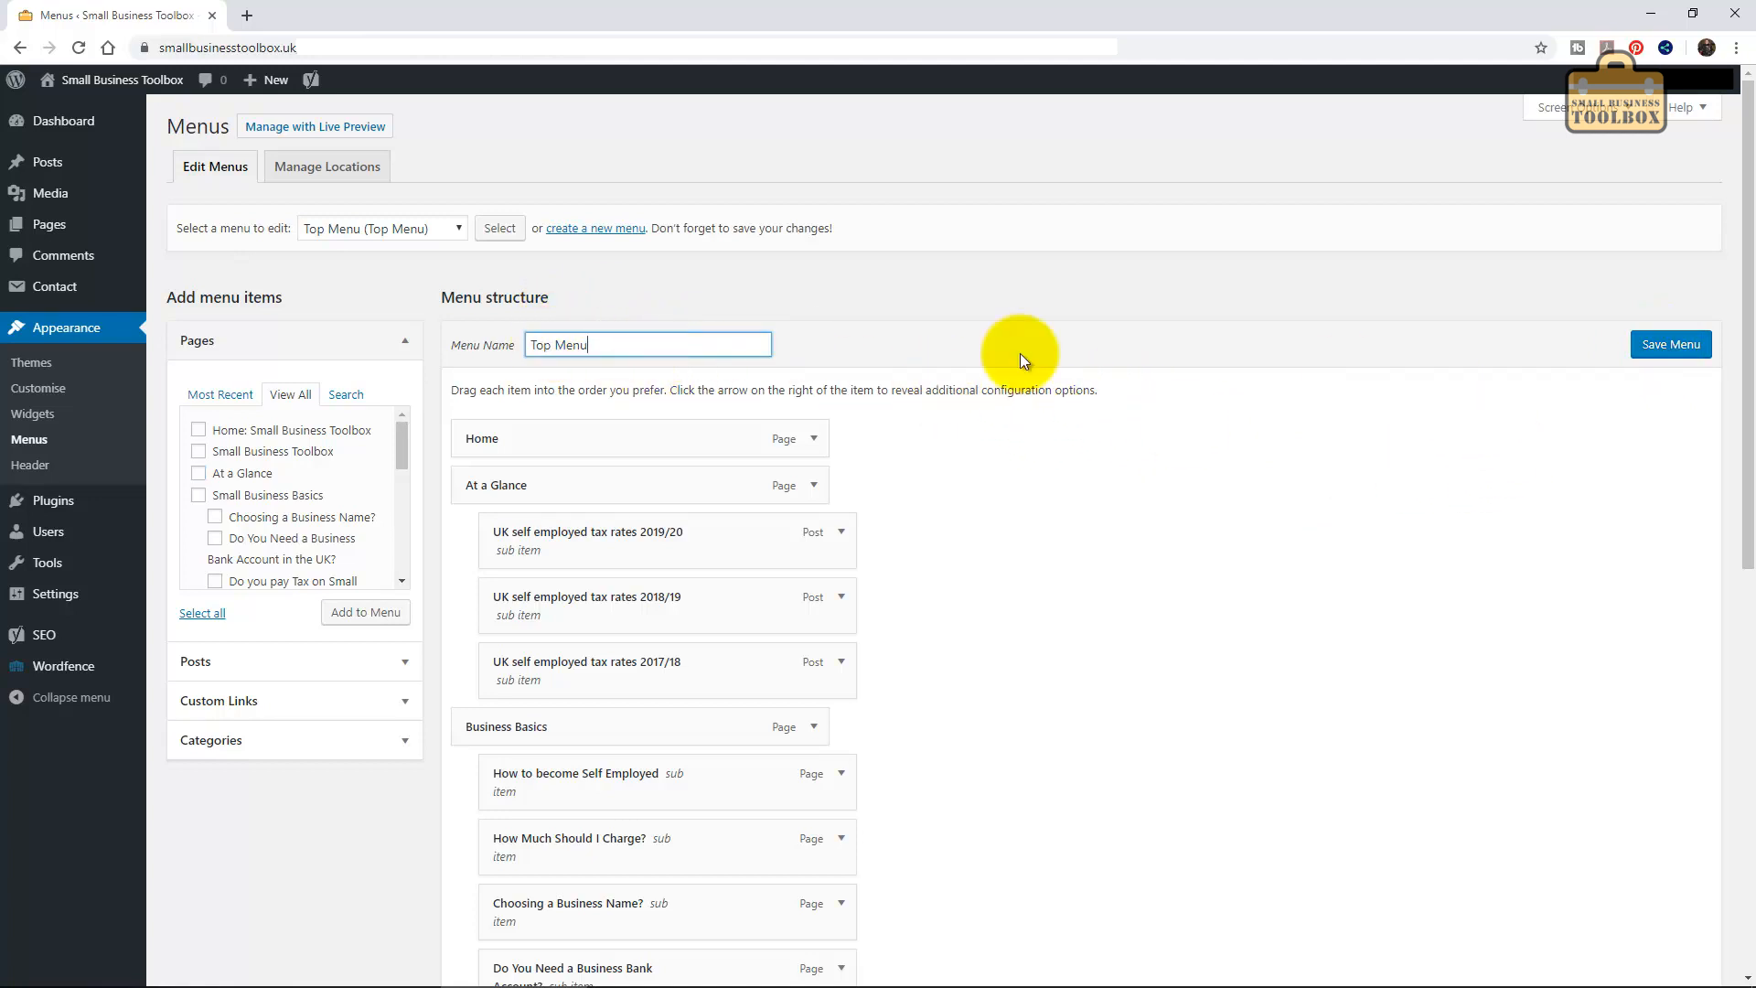
drag(1739, 442, 1733, 550)
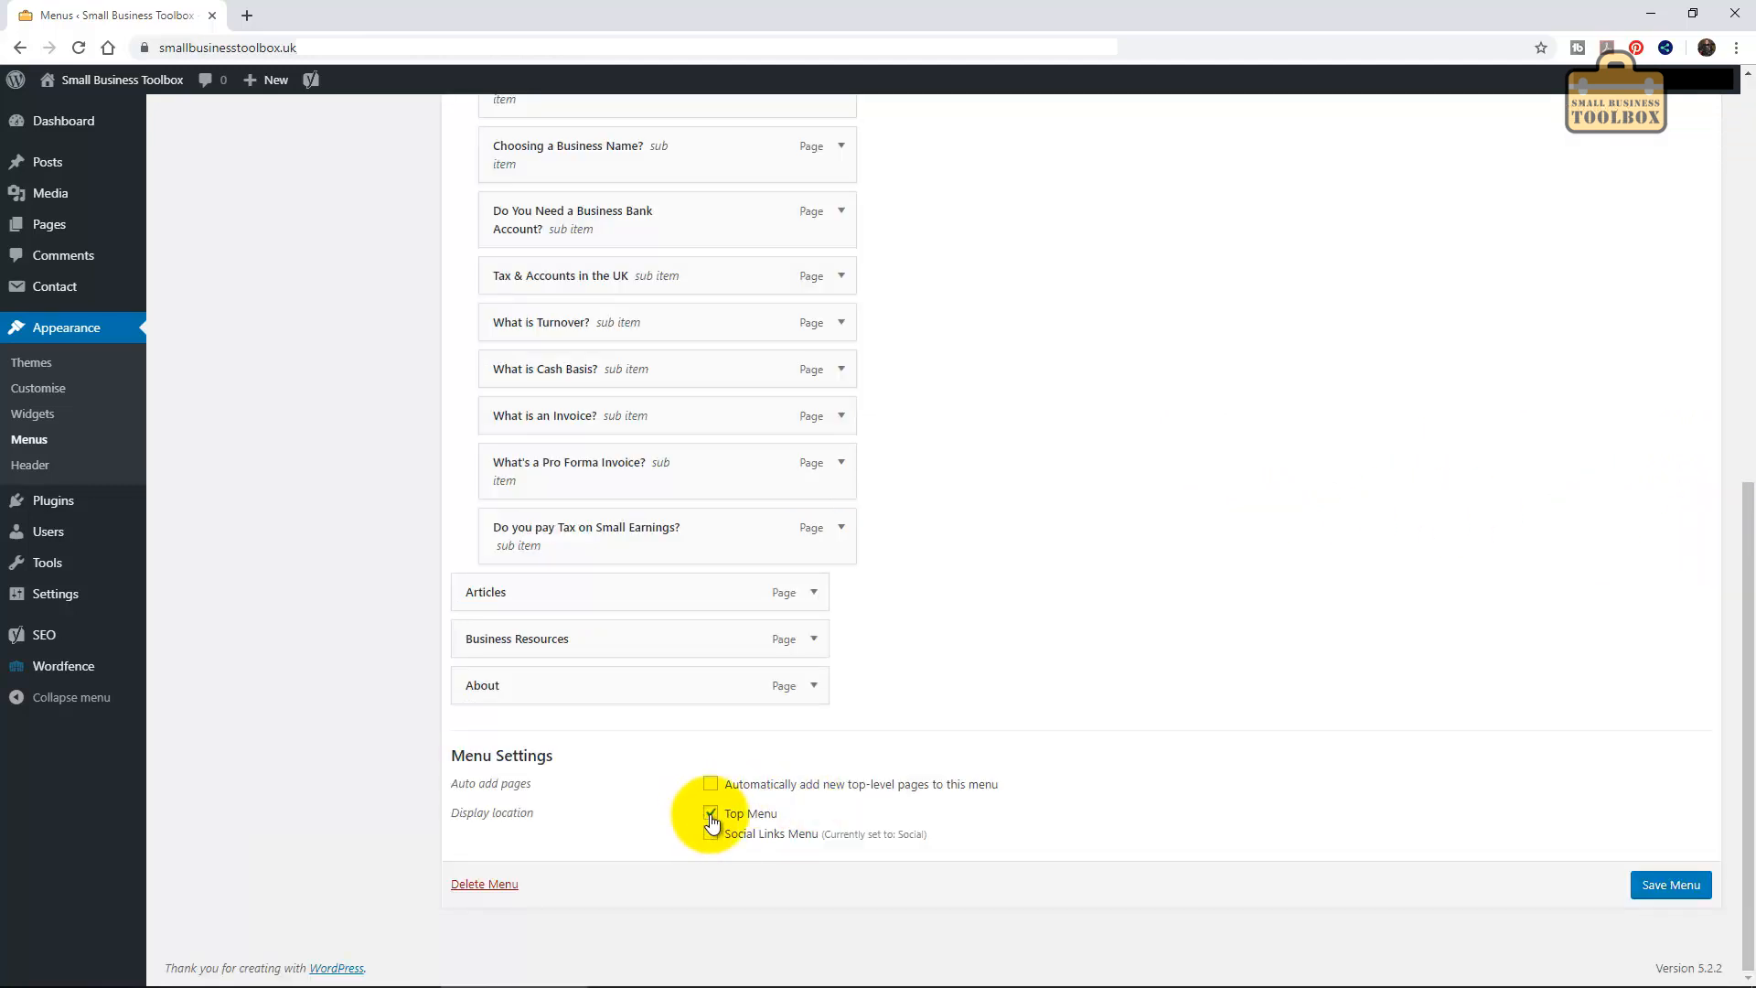
click(1665, 895)
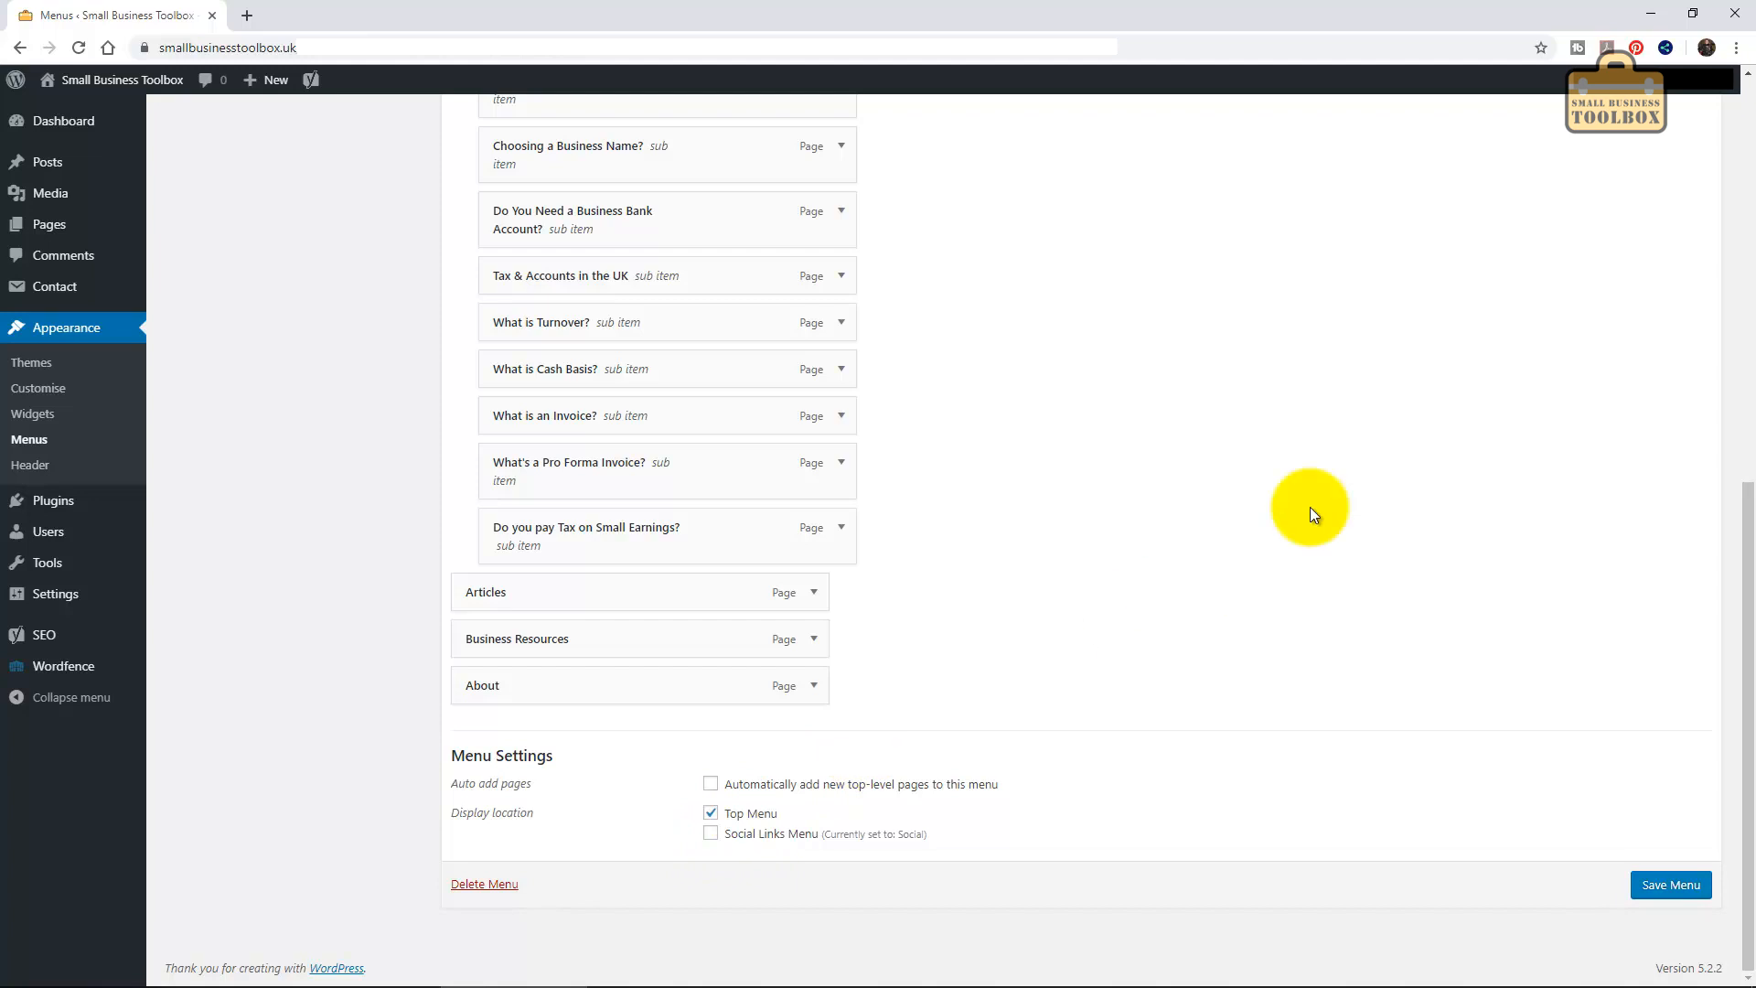
Load the Social (Social Links Menu) menu for editing, leaving the current menu without saving its changes.
drag(1745, 576, 1742, 170)
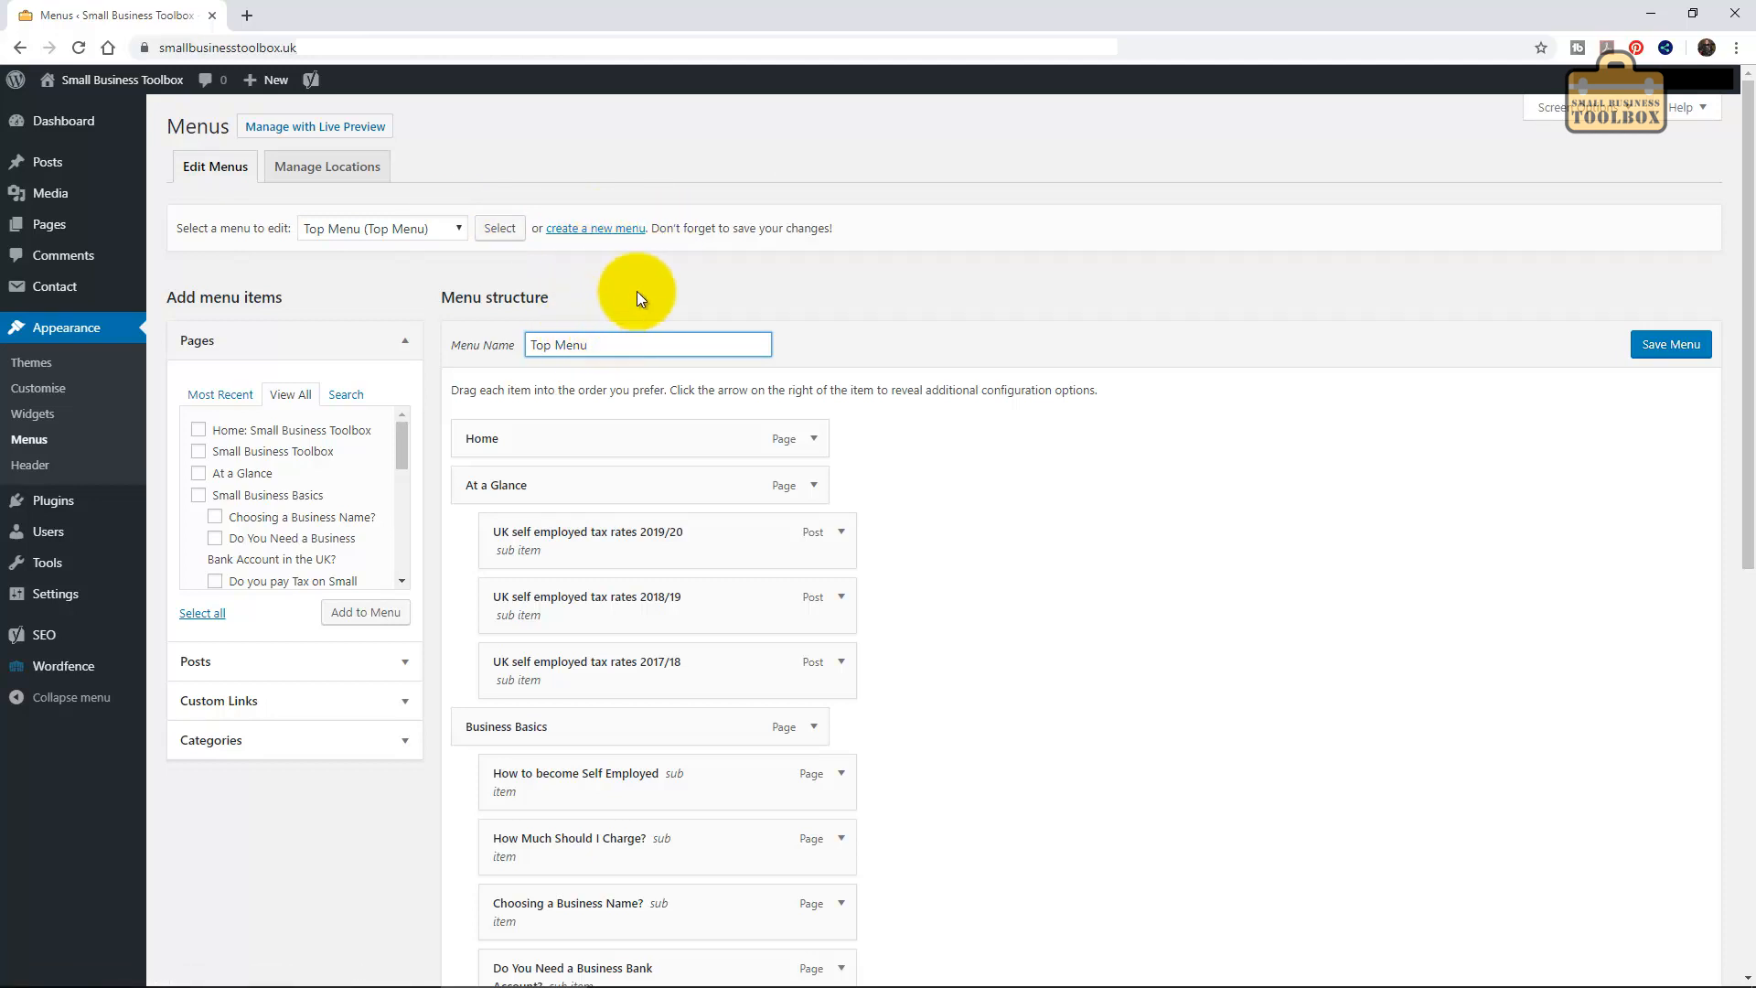
click(419, 230)
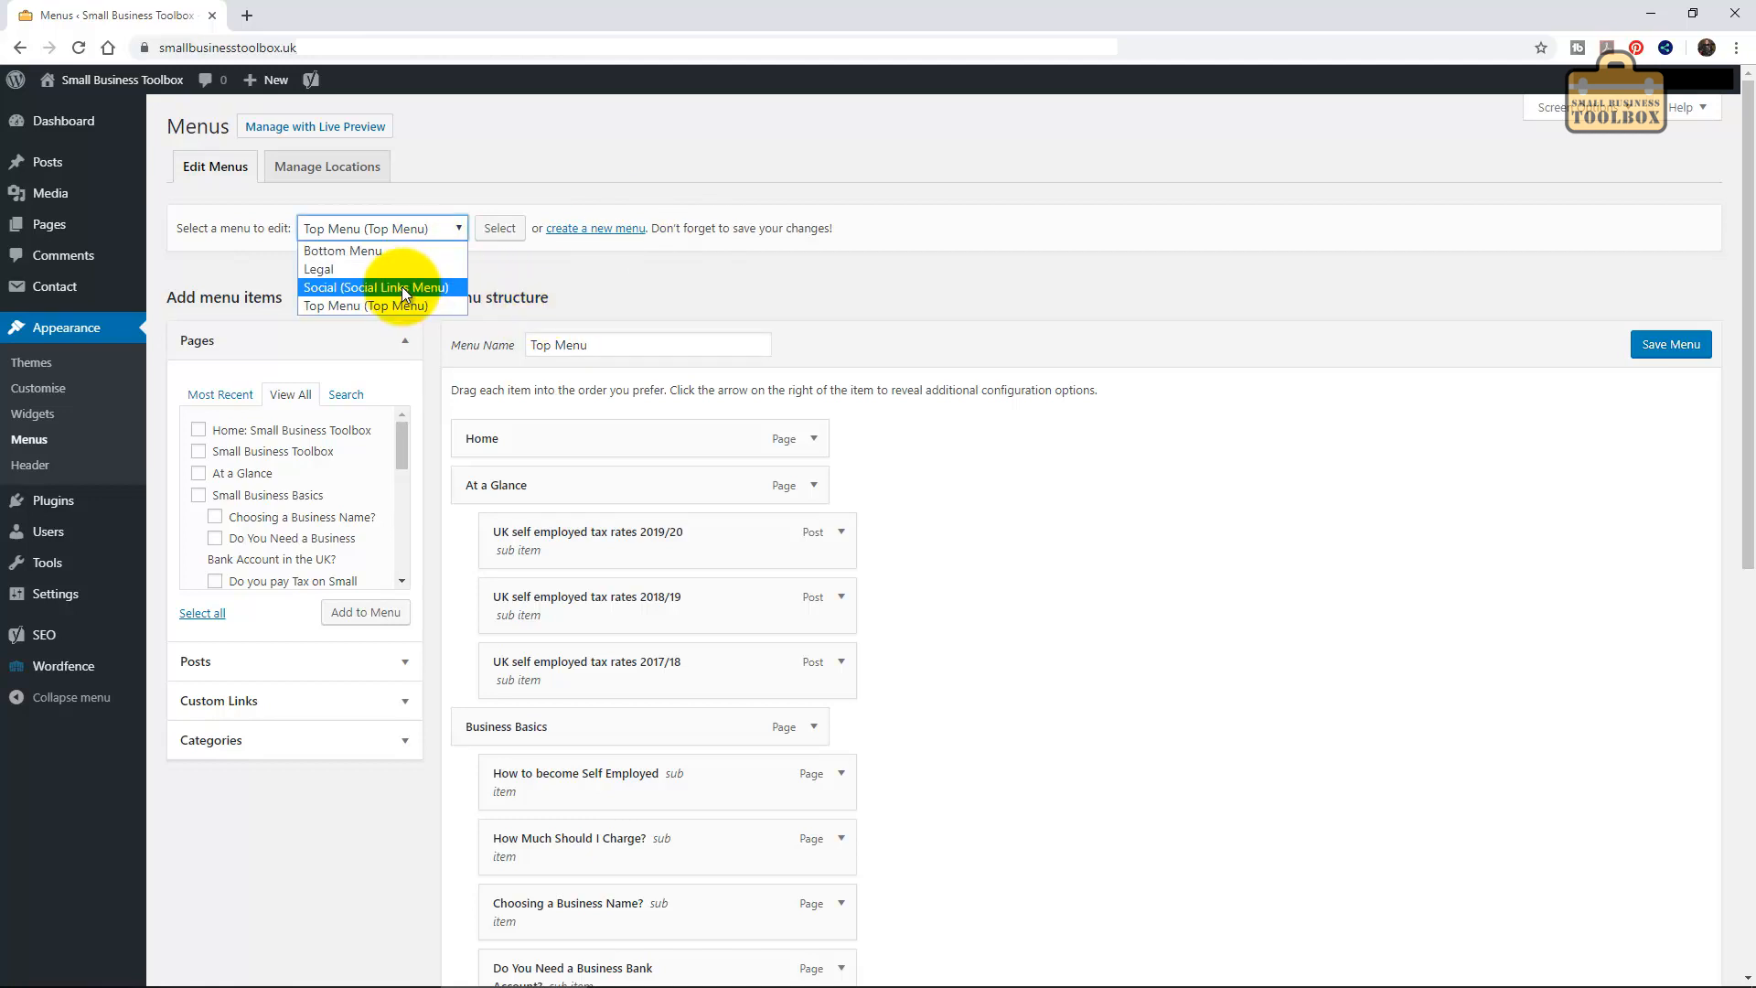
click(406, 288)
click(498, 230)
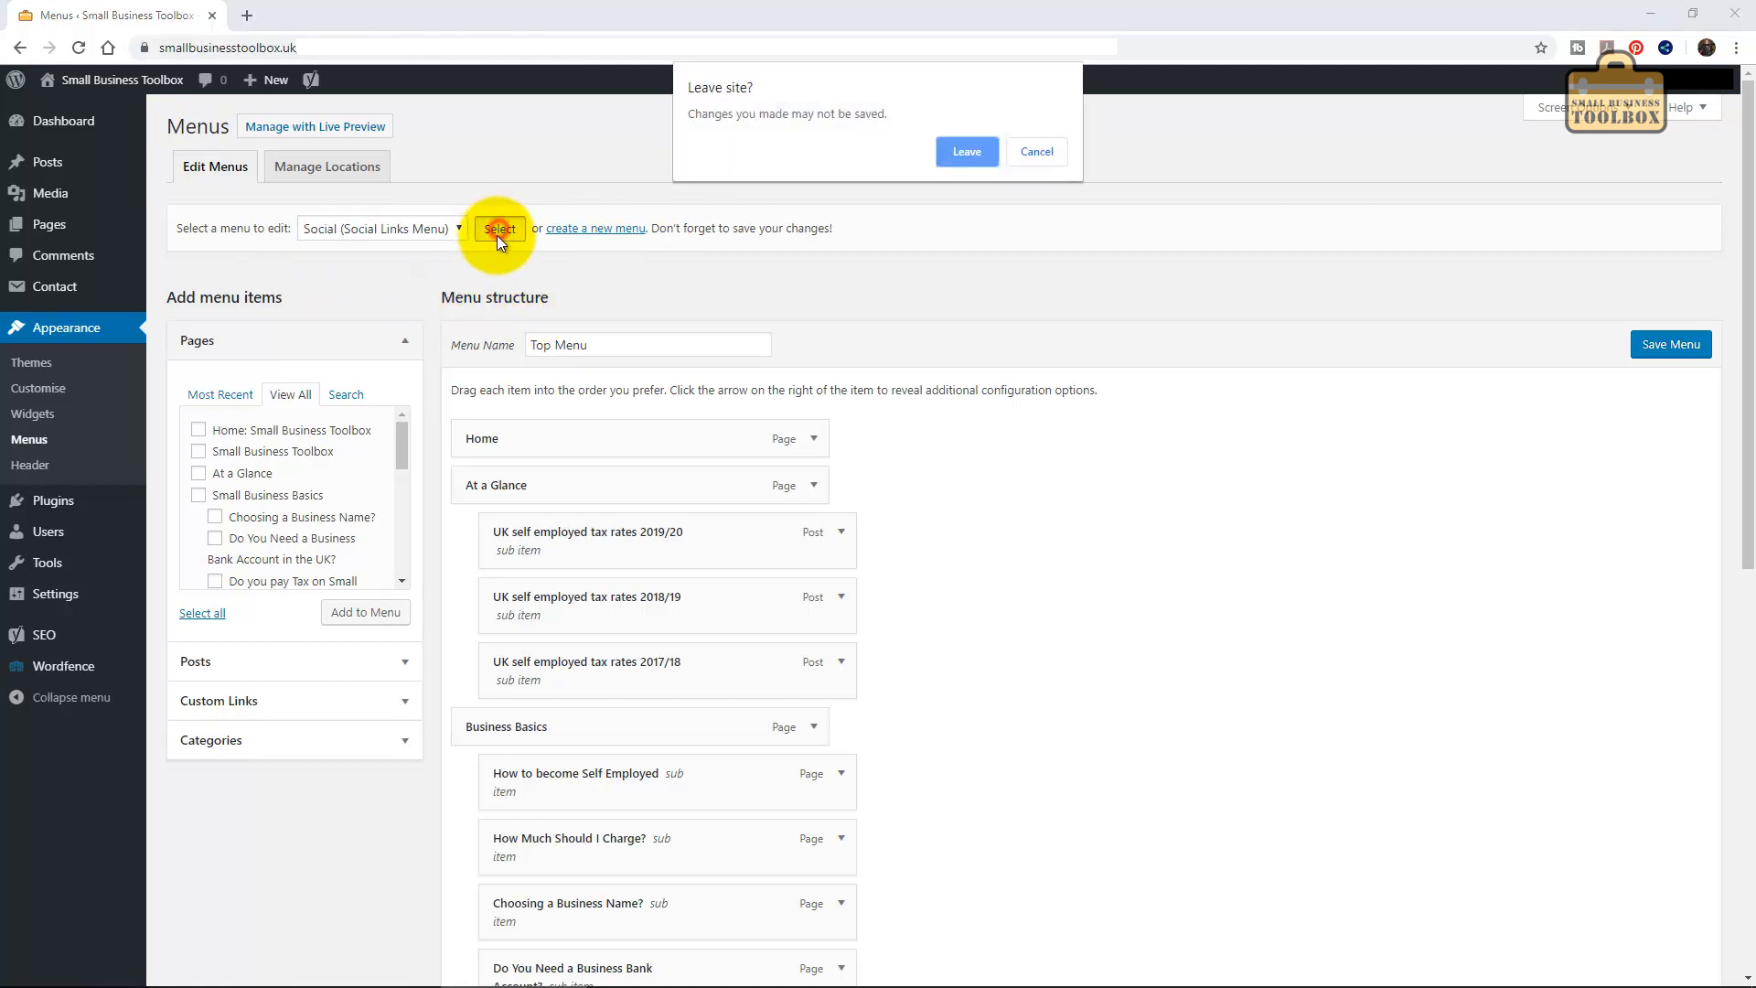
key(Return)
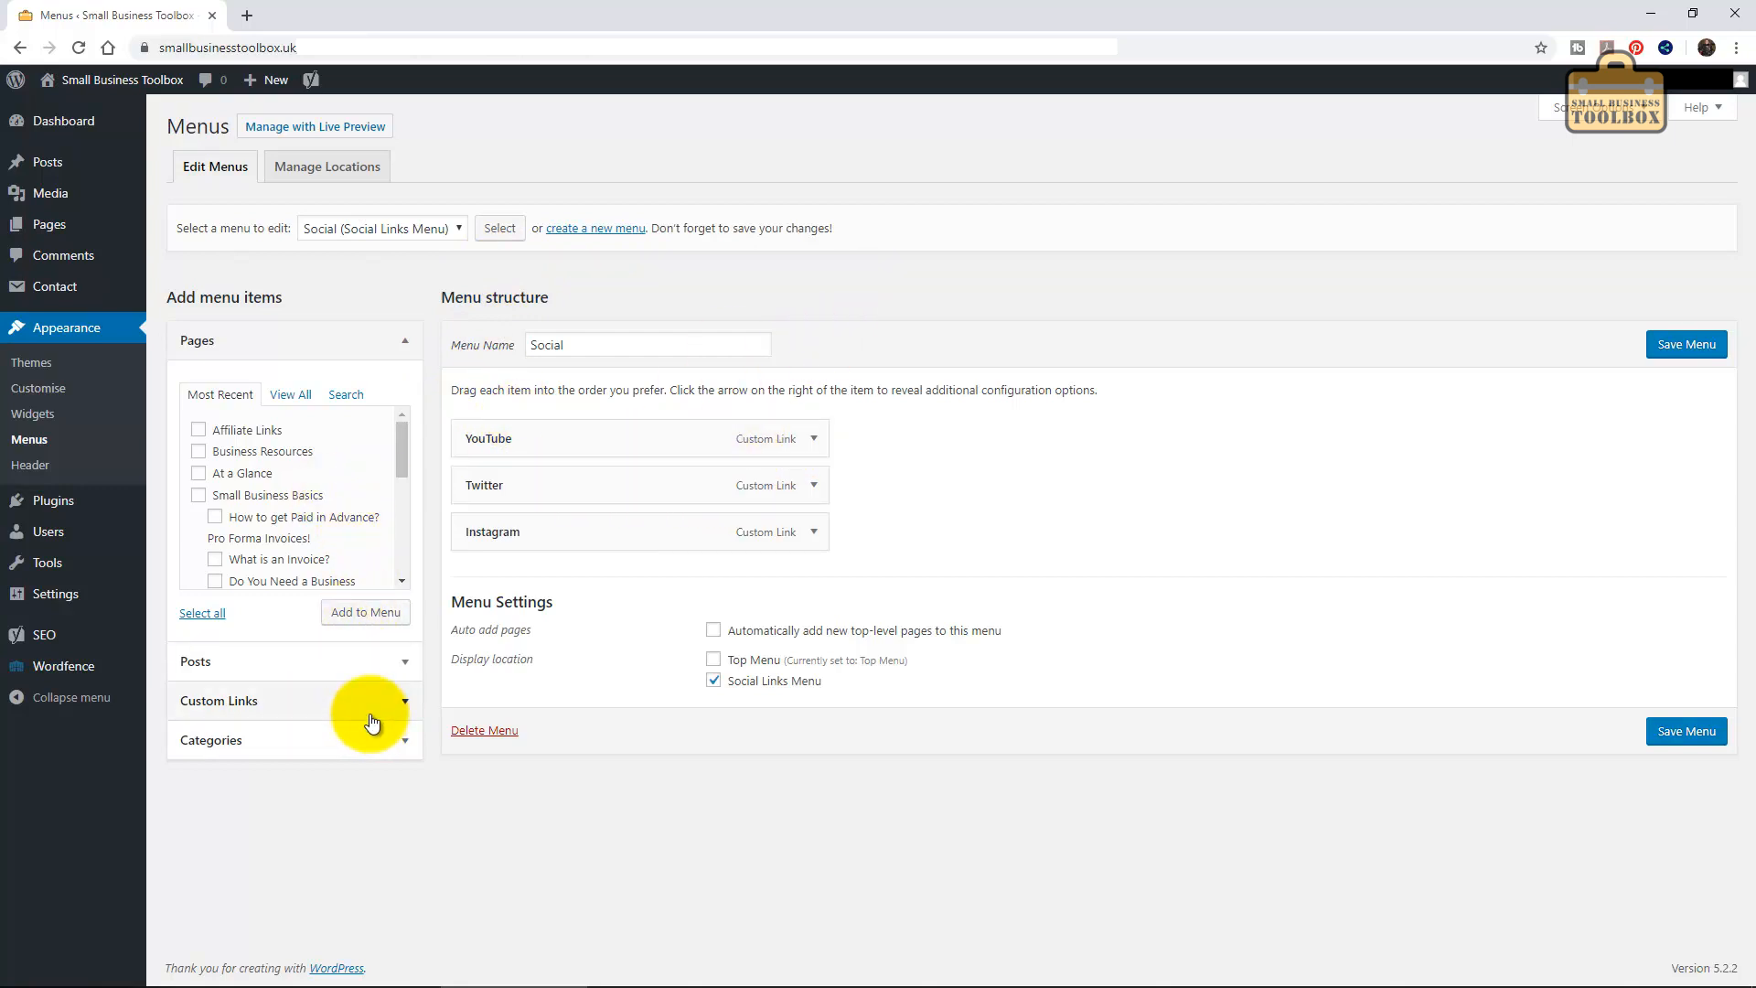
Show the form for adding custom links and go through its URL and Link Text fields.
click(405, 703)
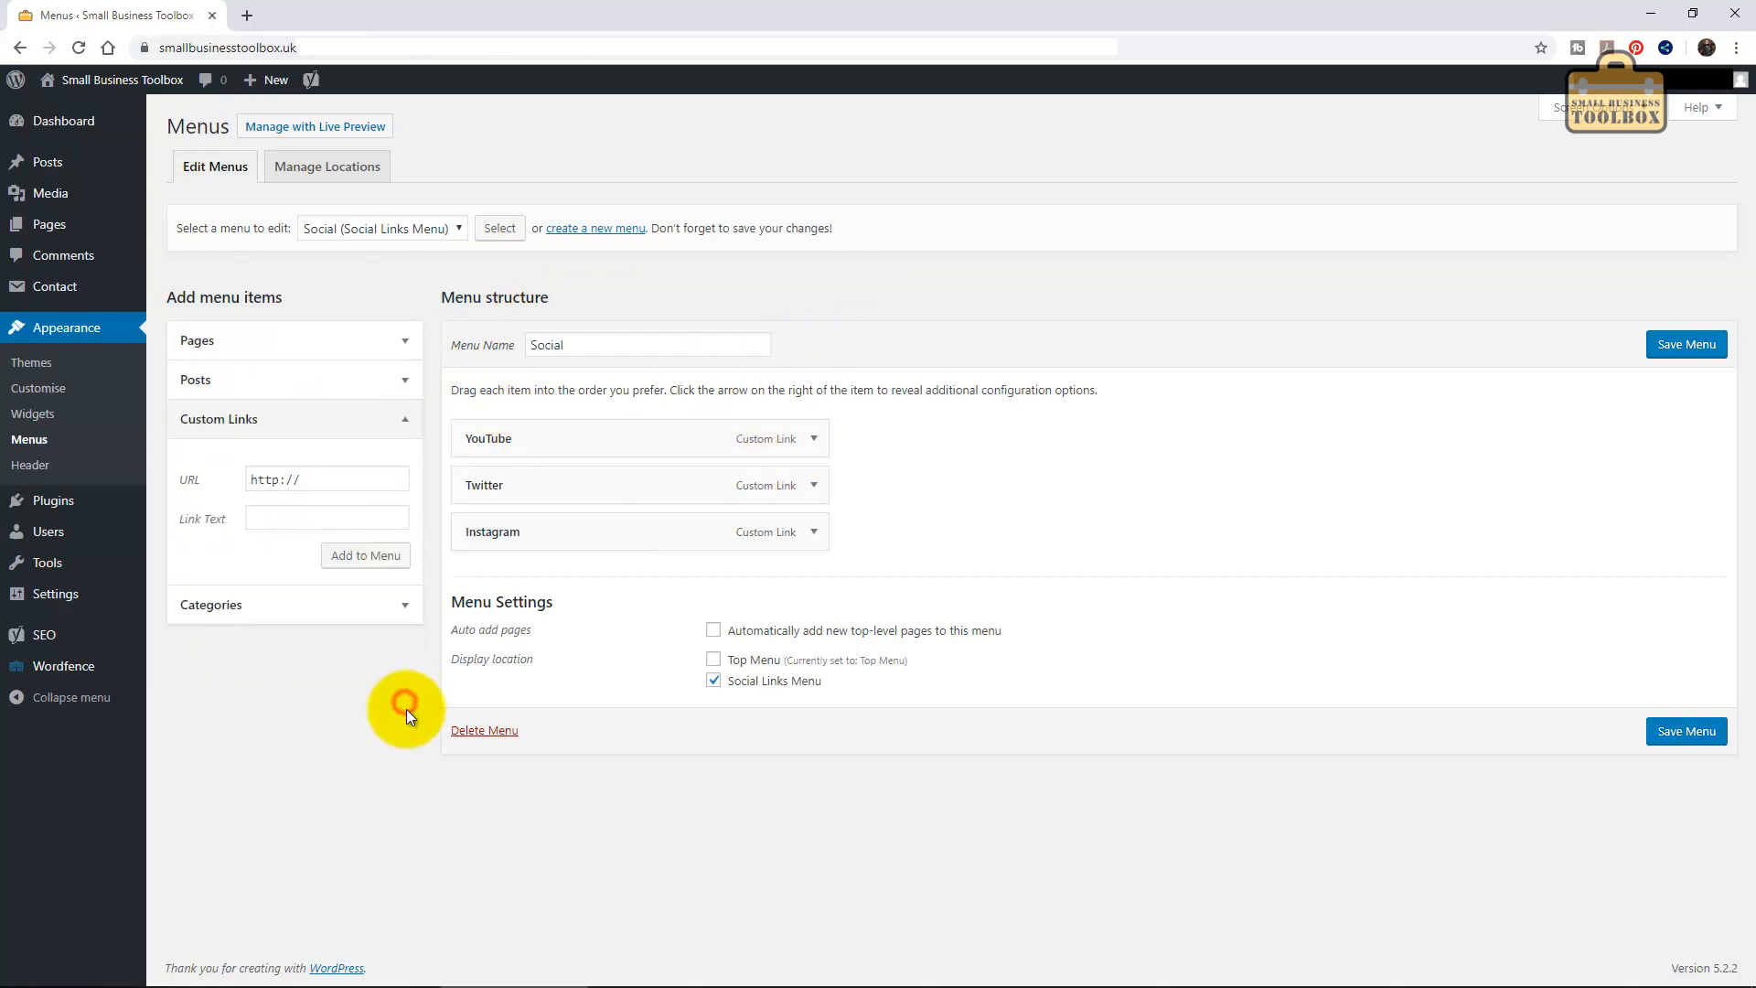
click(333, 480)
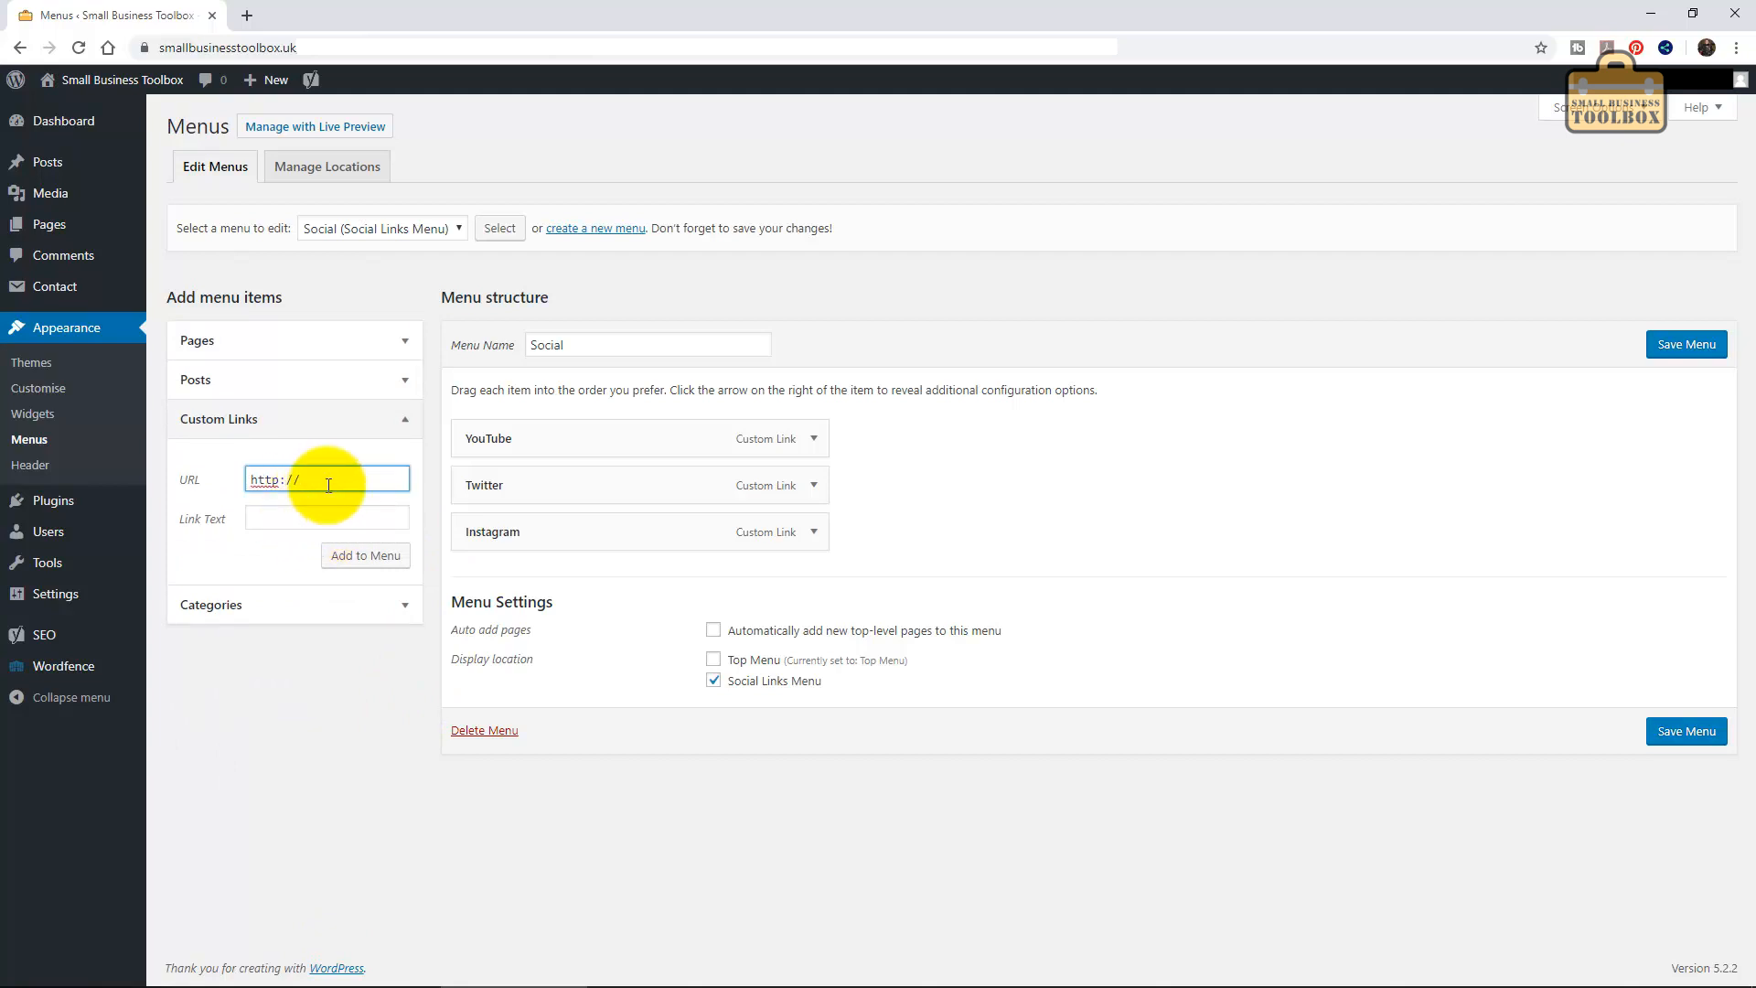
click(298, 515)
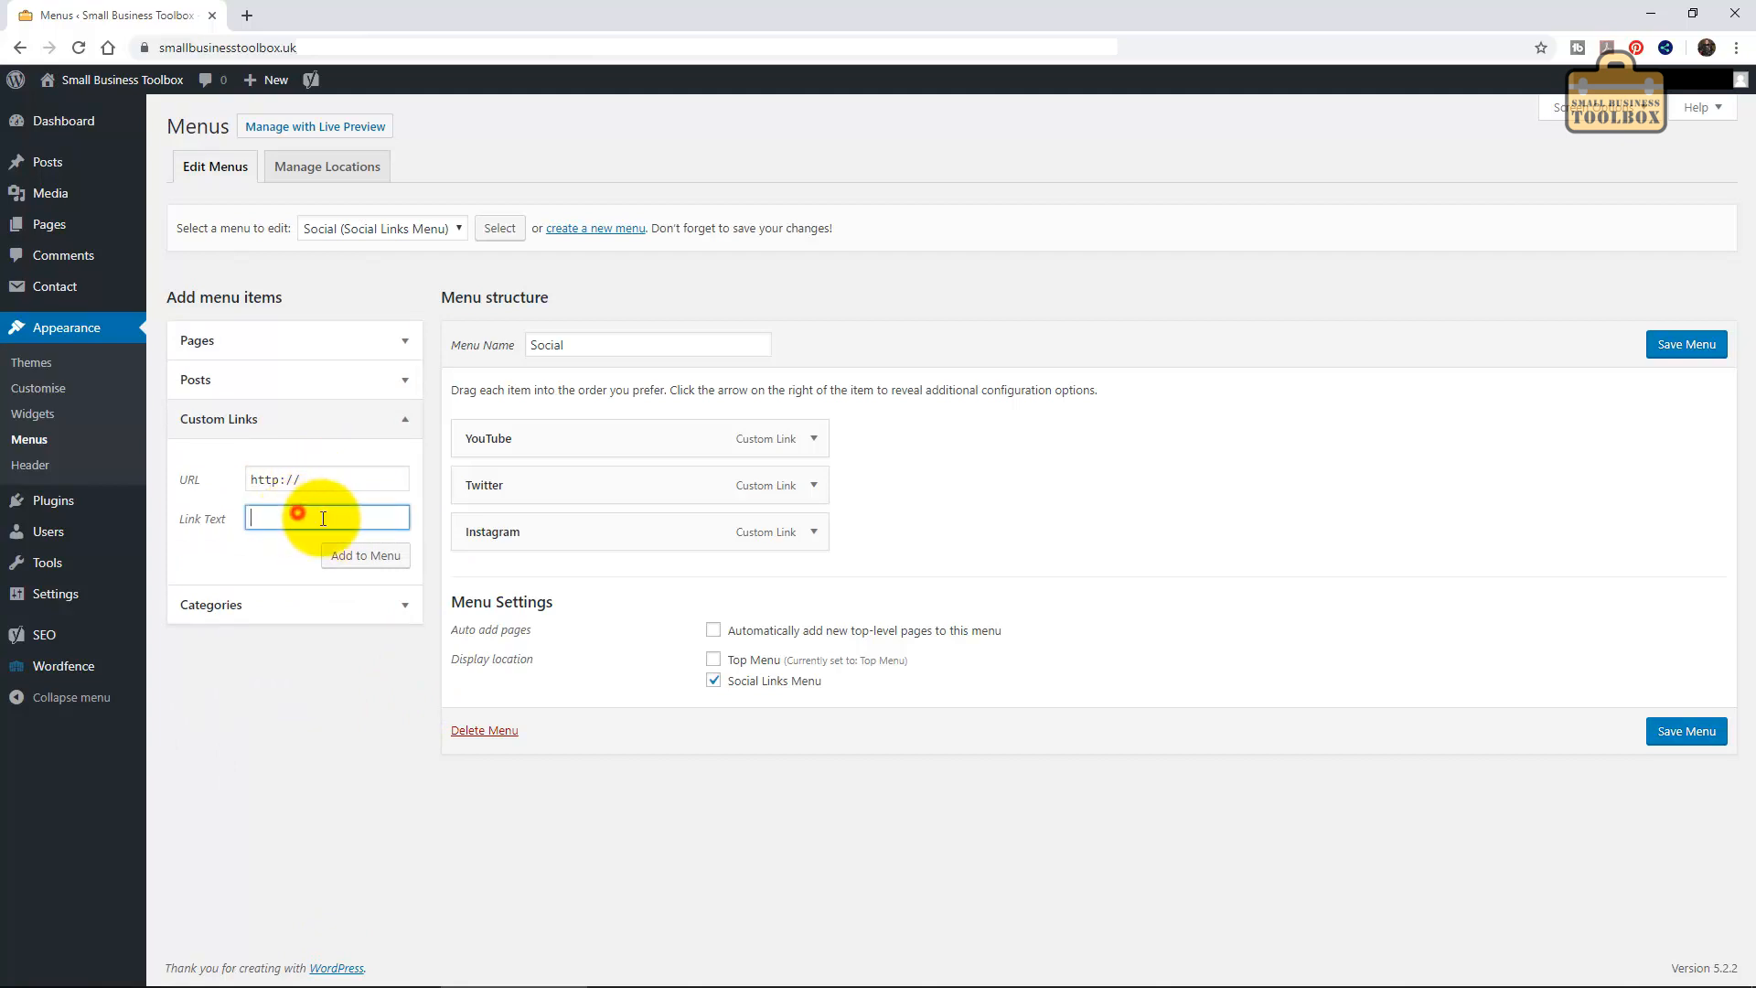
Inspect the settings of the YouTube, Twitter and Instagram custom links in the Social menu, collapsing each again.
click(812, 439)
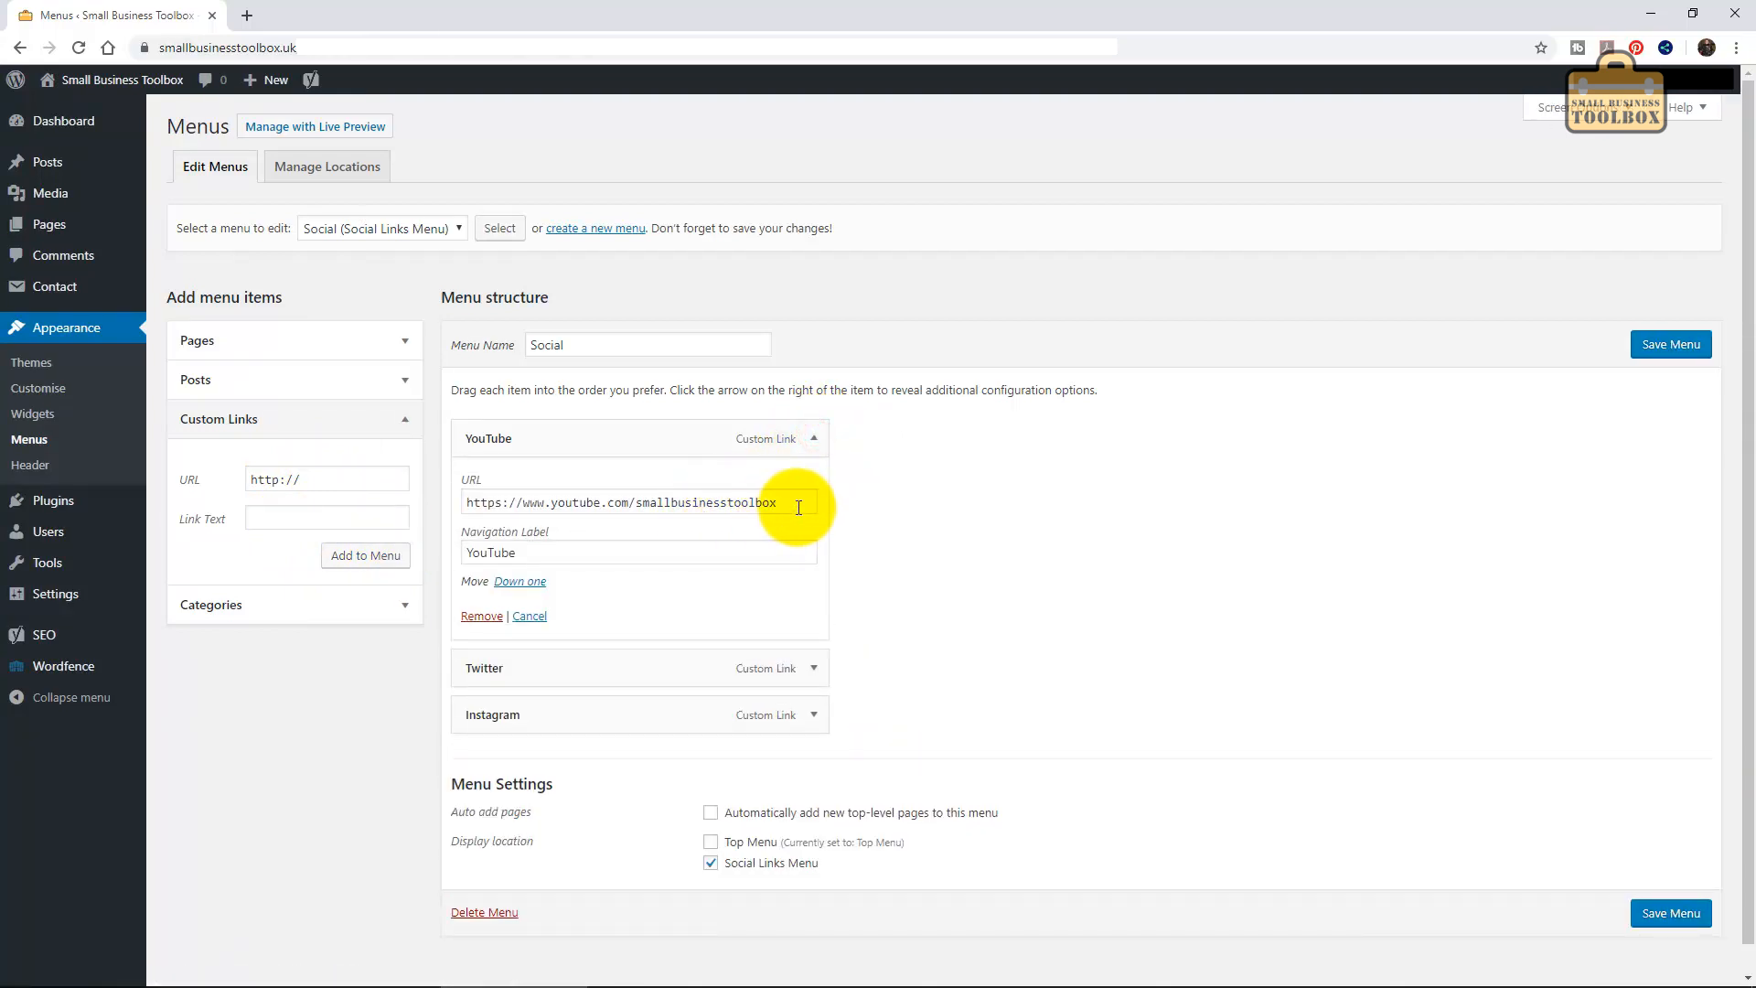
click(815, 436)
click(813, 486)
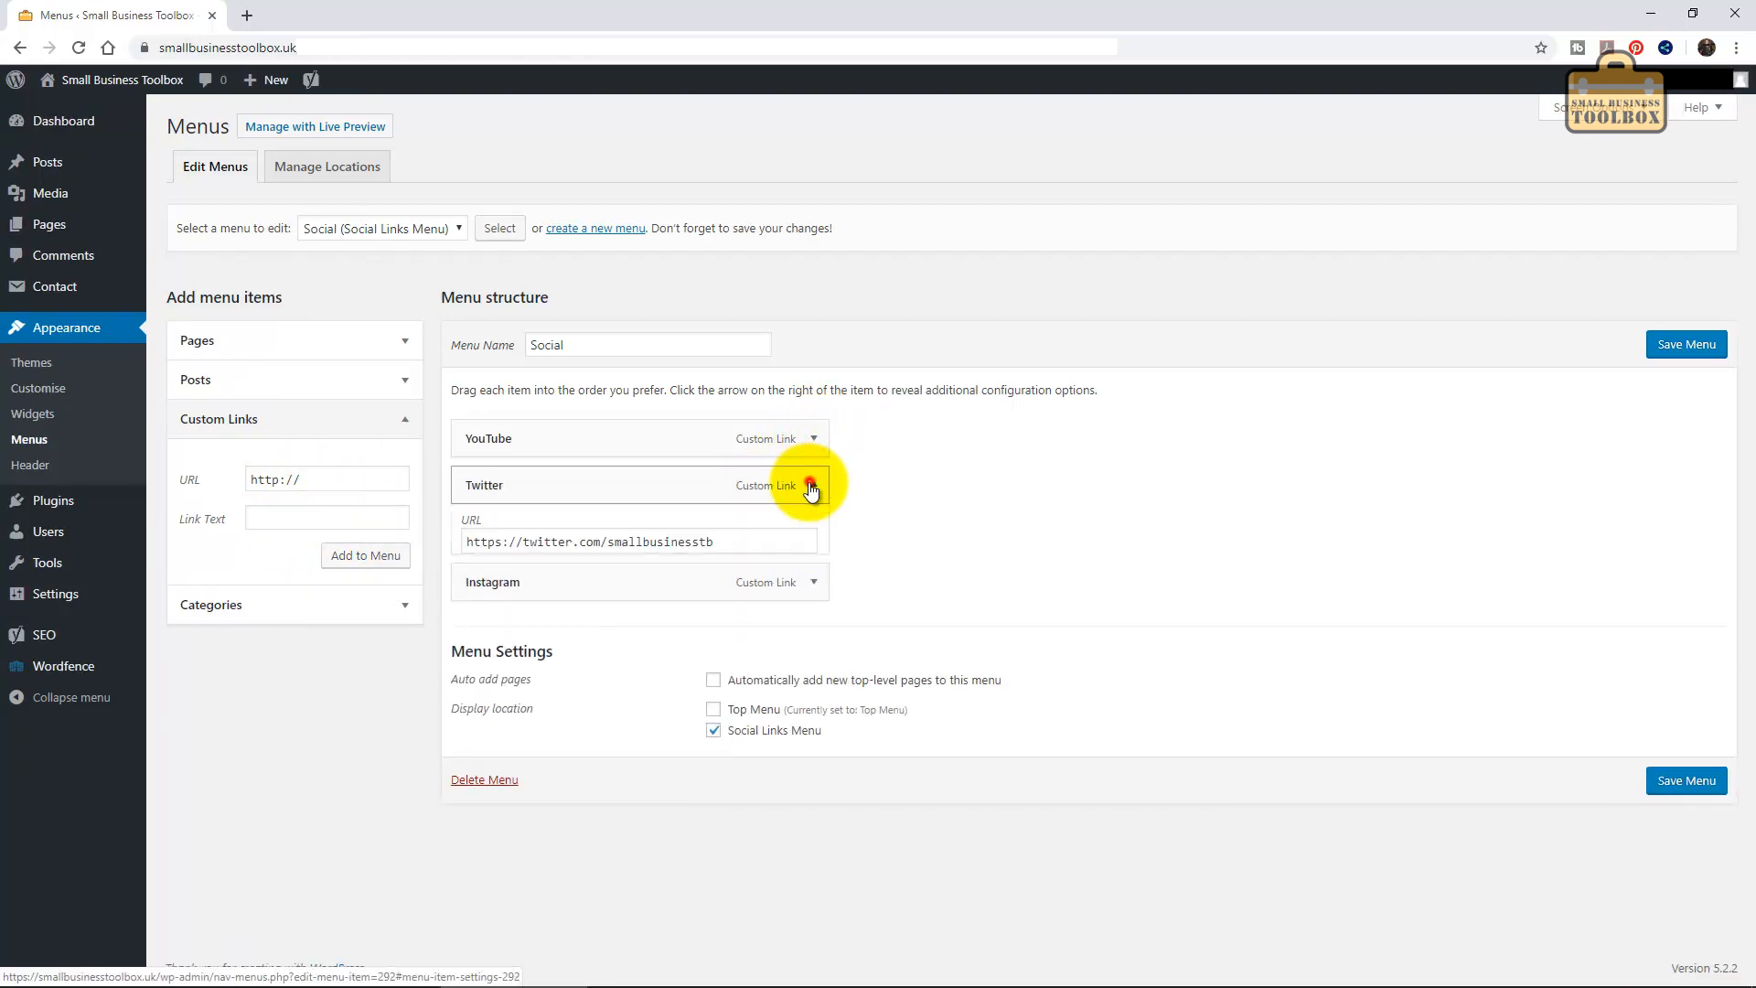
click(812, 485)
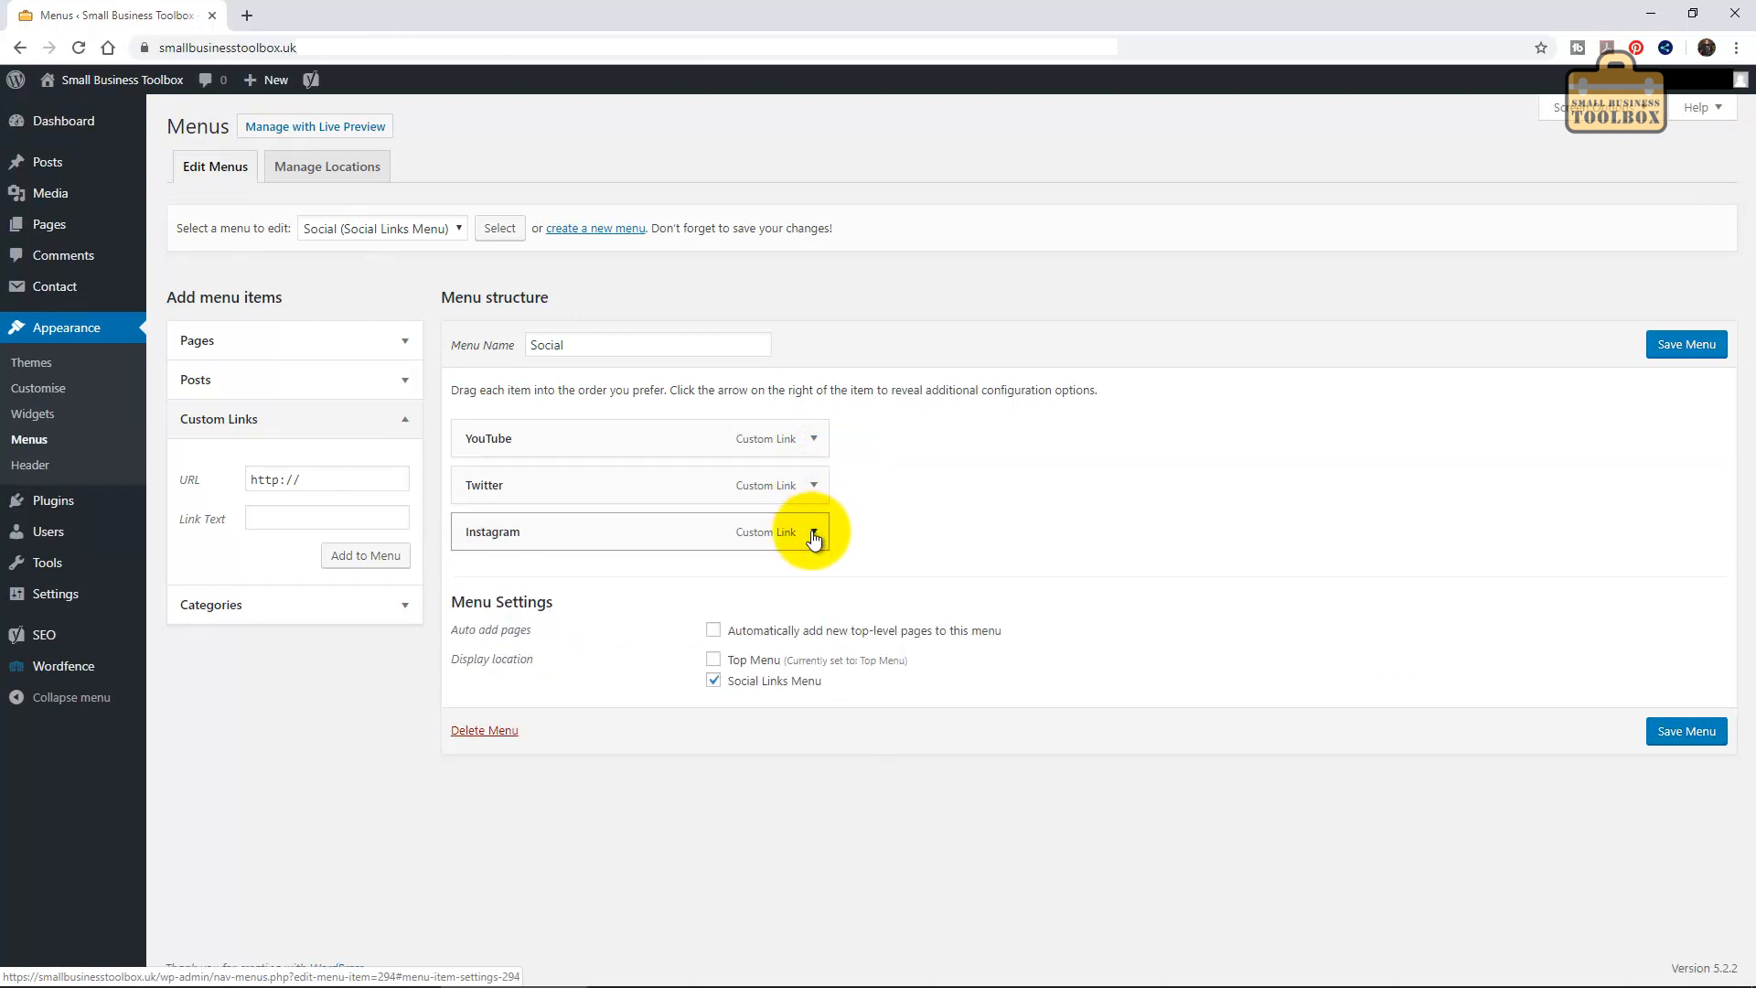
click(813, 533)
click(813, 533)
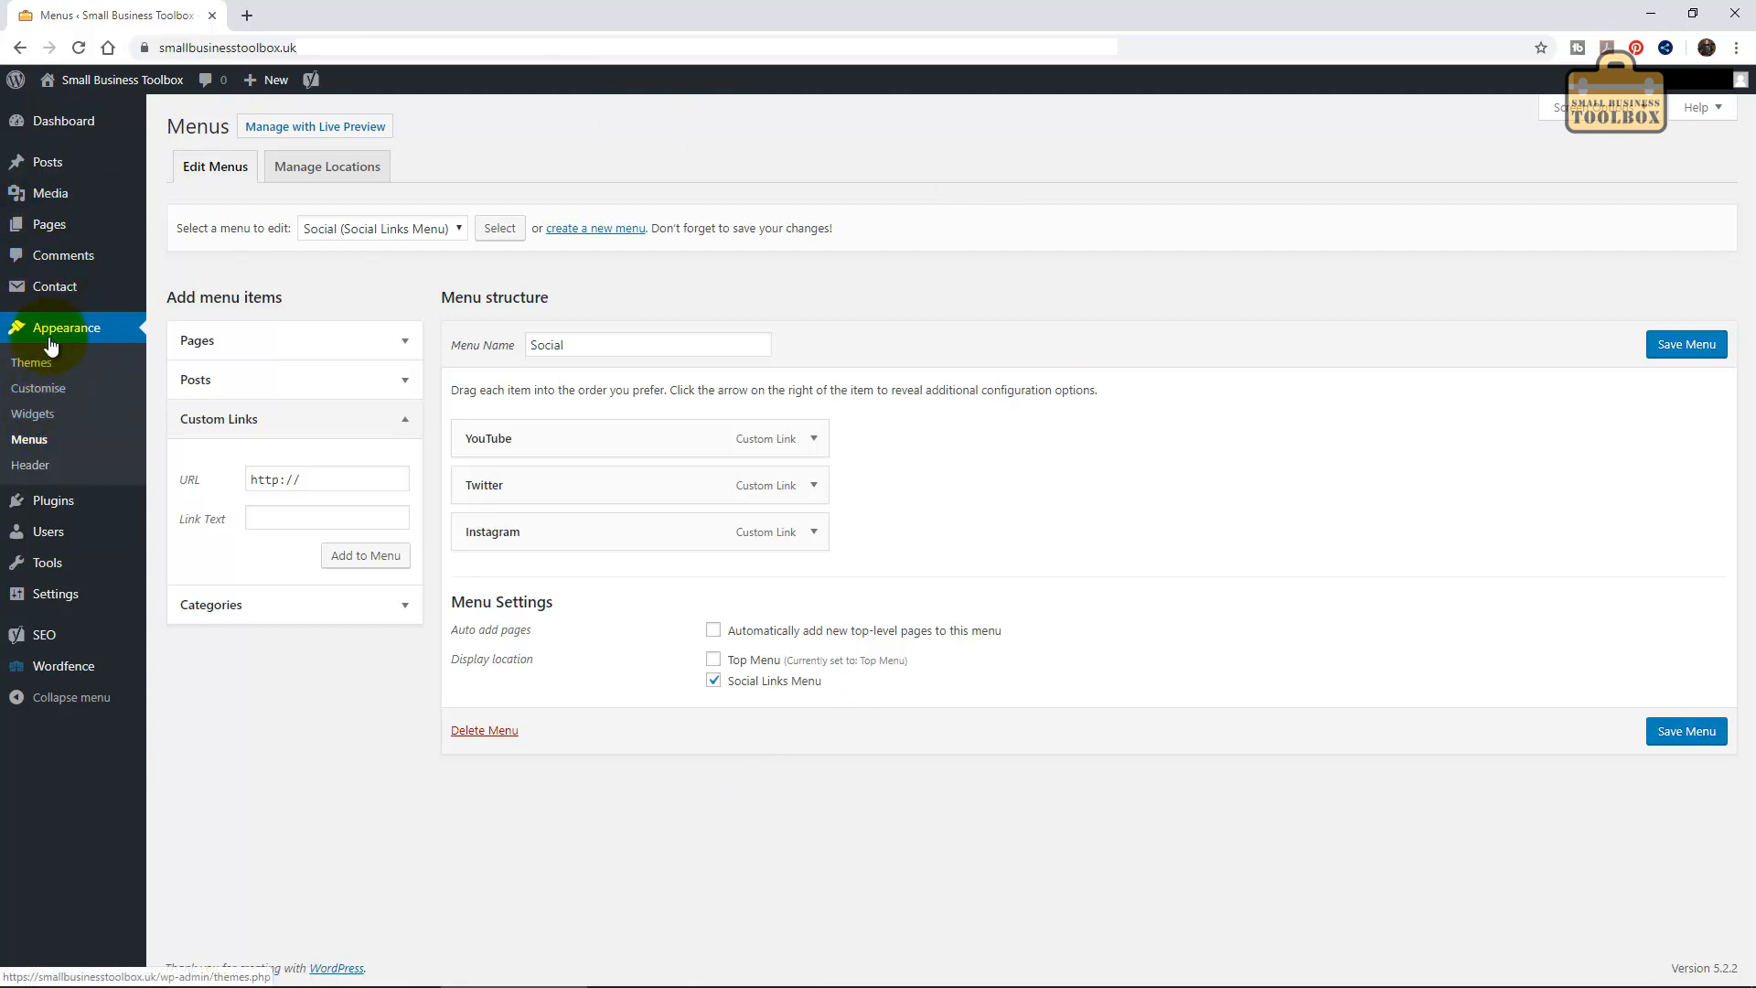
Open the Widgets page and expand the Footer 1 and Footer 2 areas.
click(27, 419)
click(957, 181)
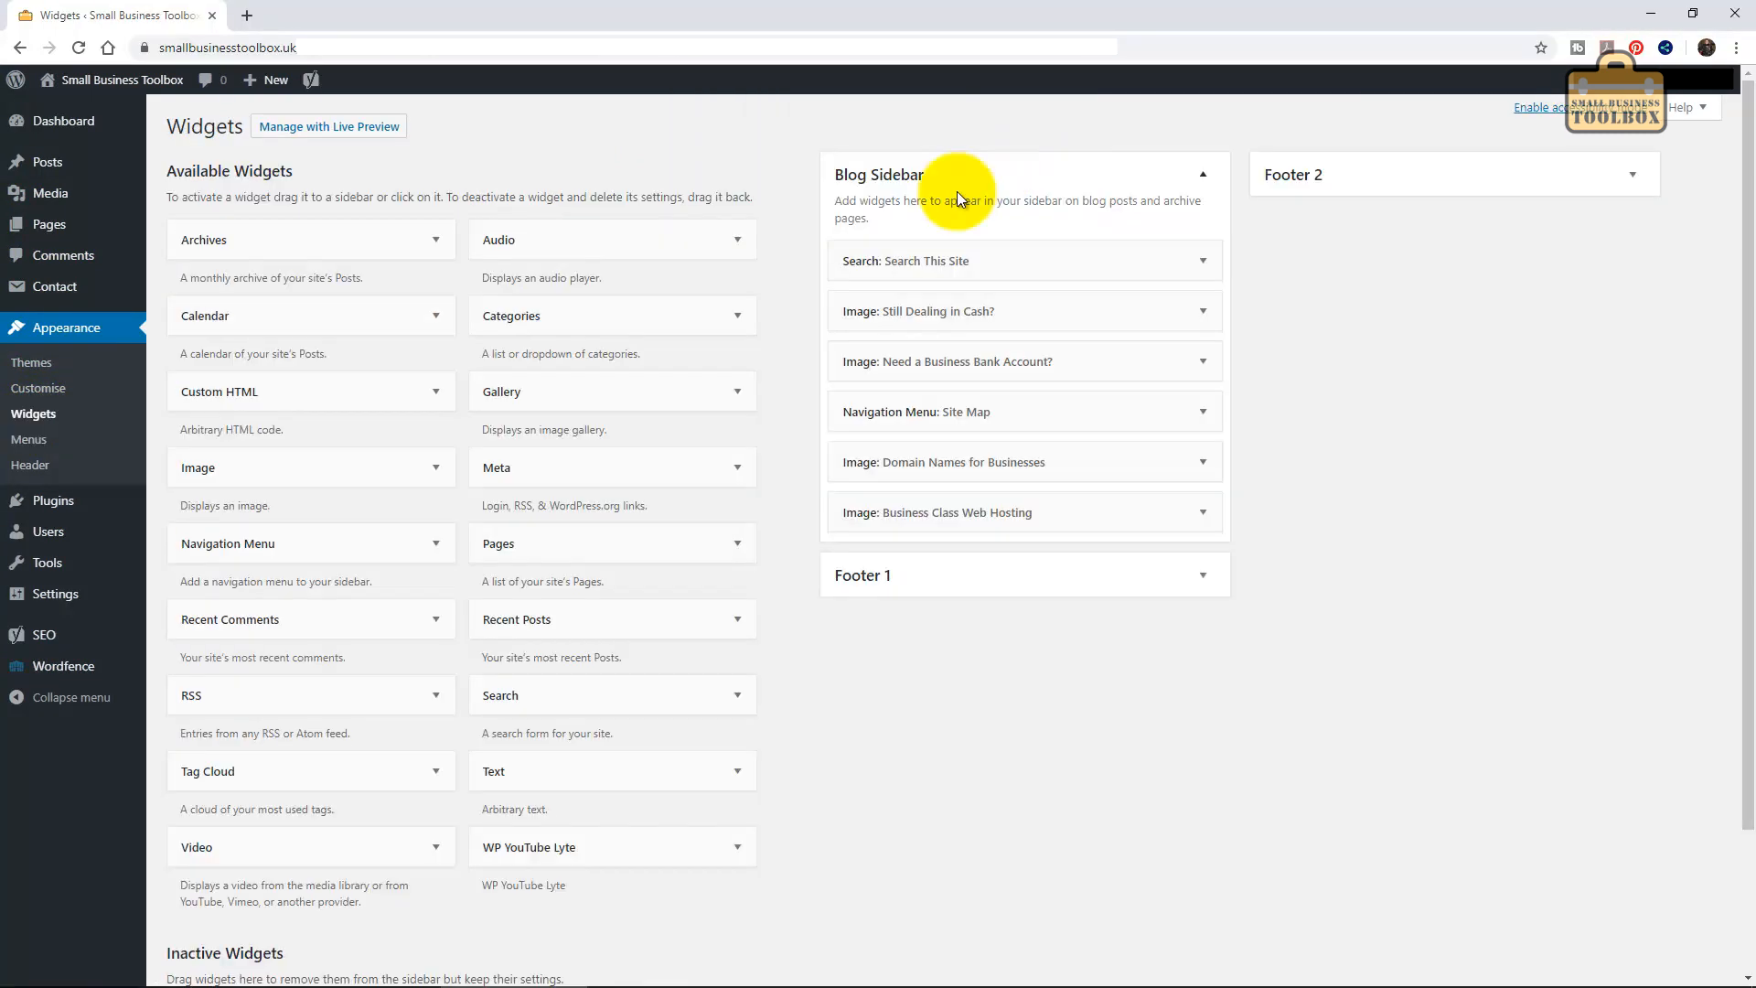
click(1201, 575)
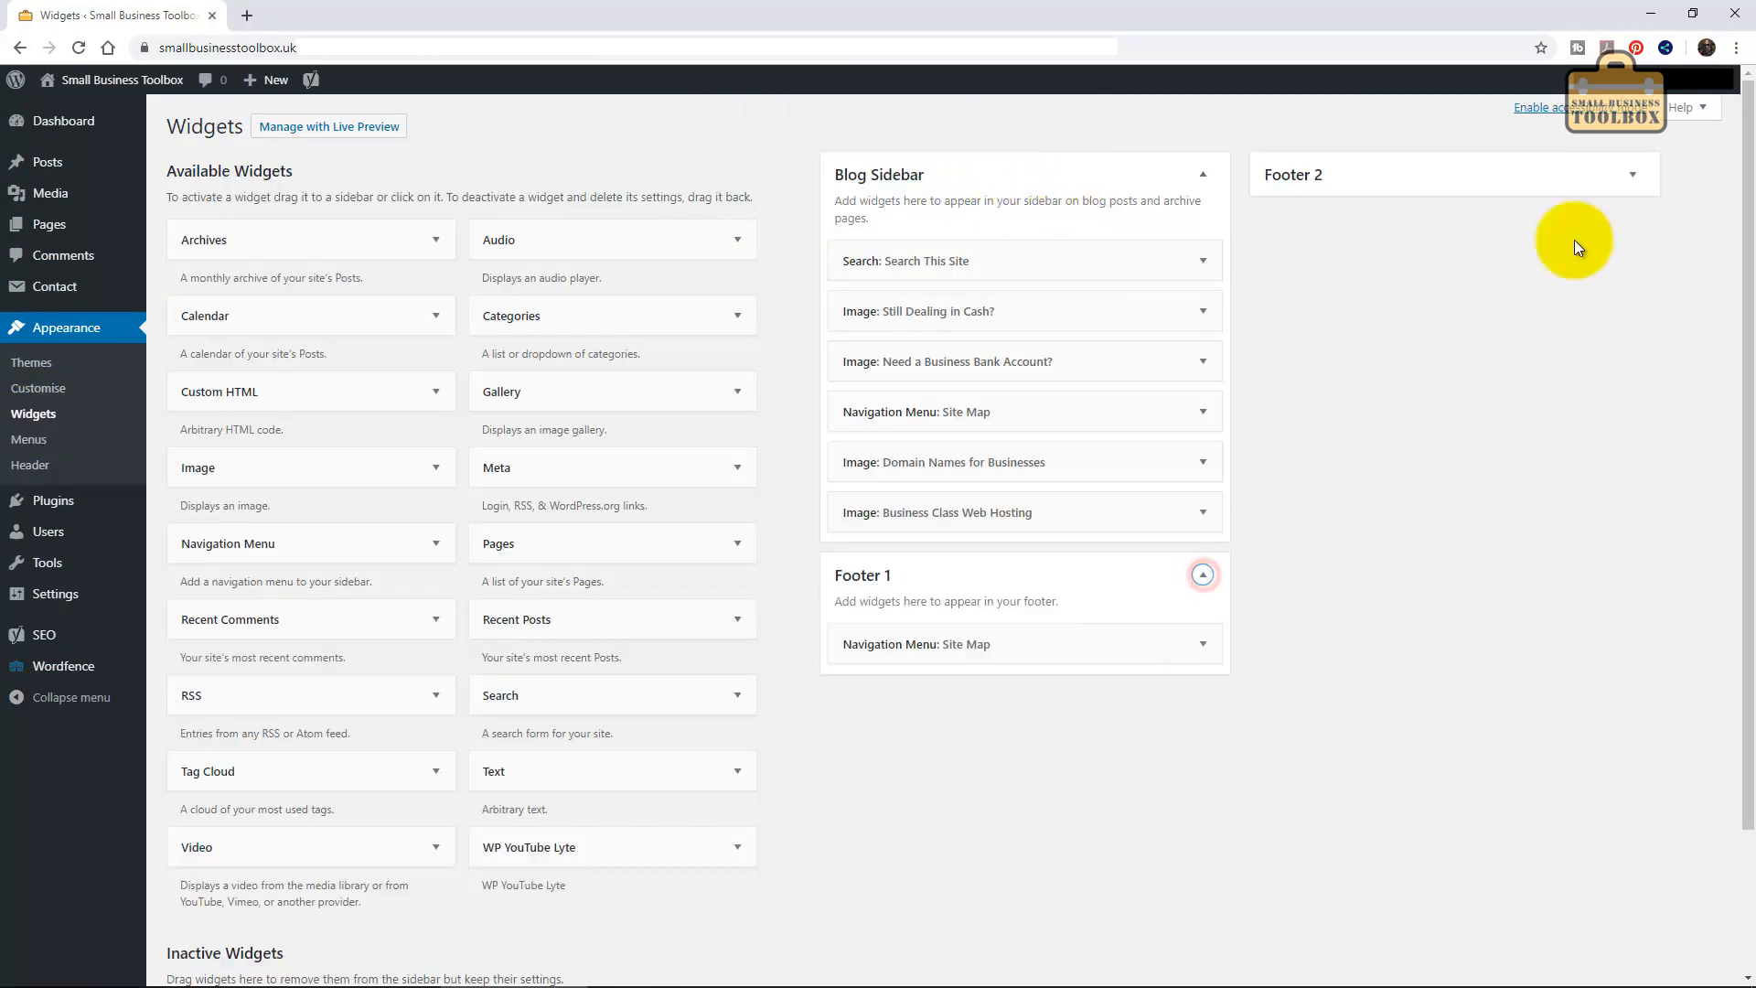
click(1631, 174)
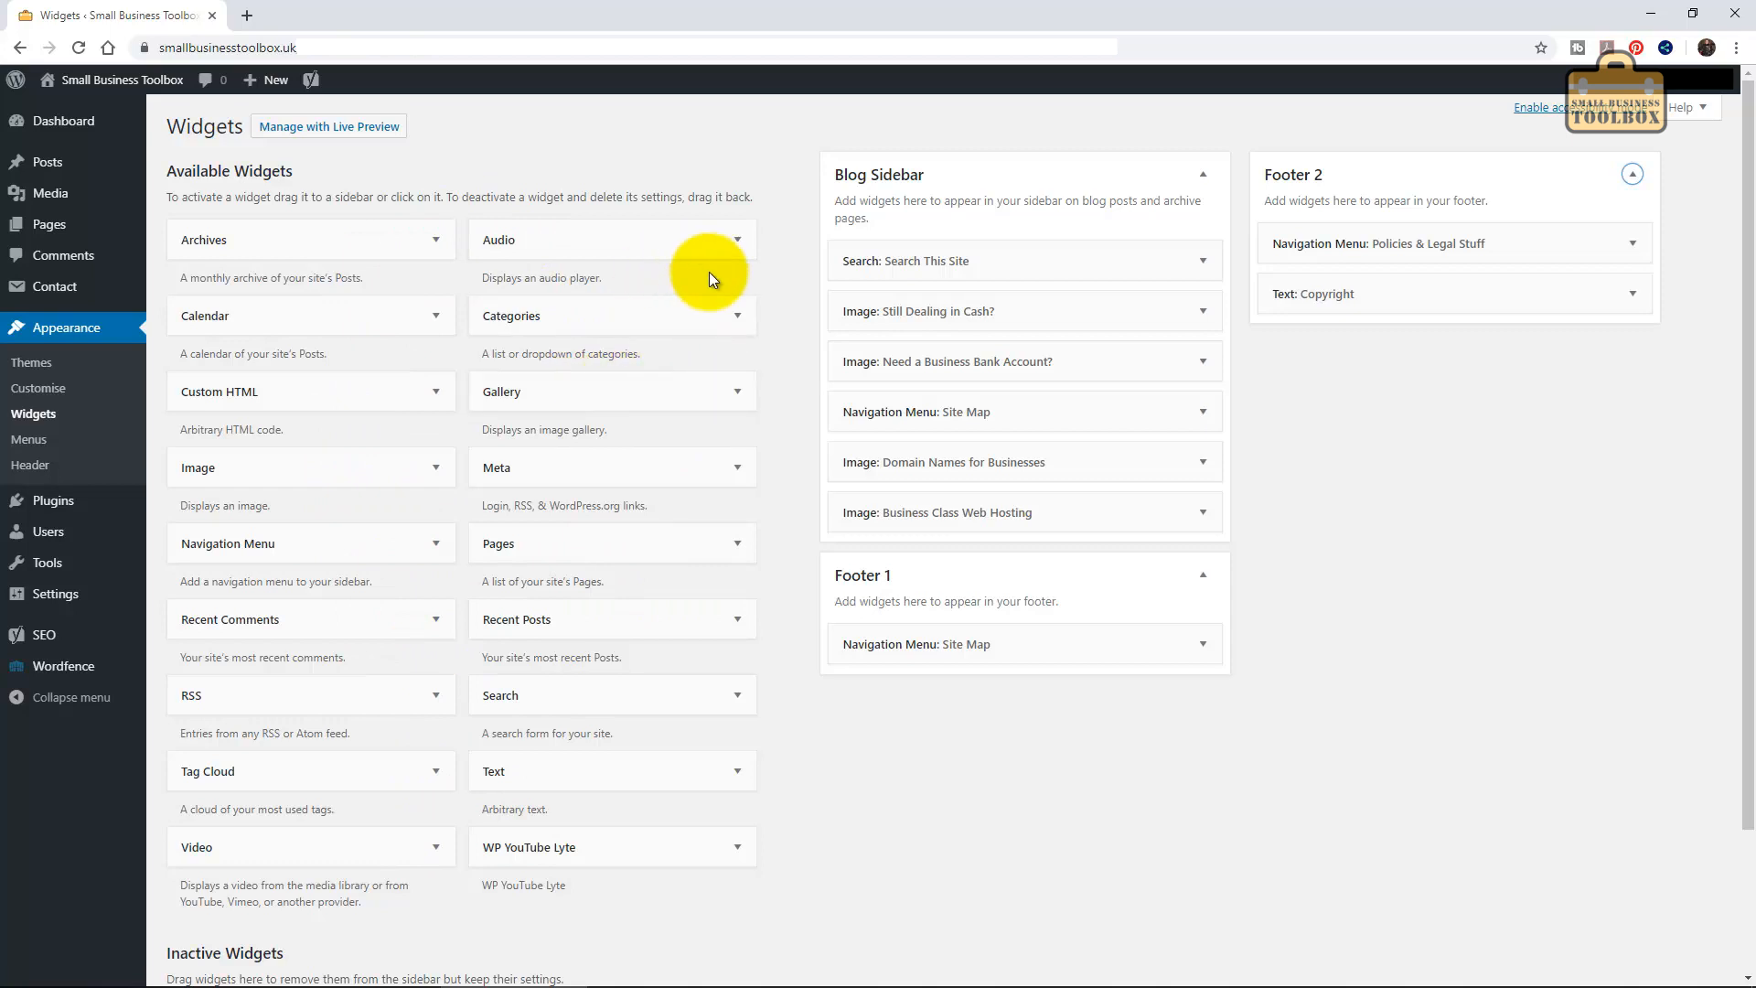
Add a Gallery widget at the end of the Blog Sidebar, then delete it again.
drag(554, 392, 1098, 558)
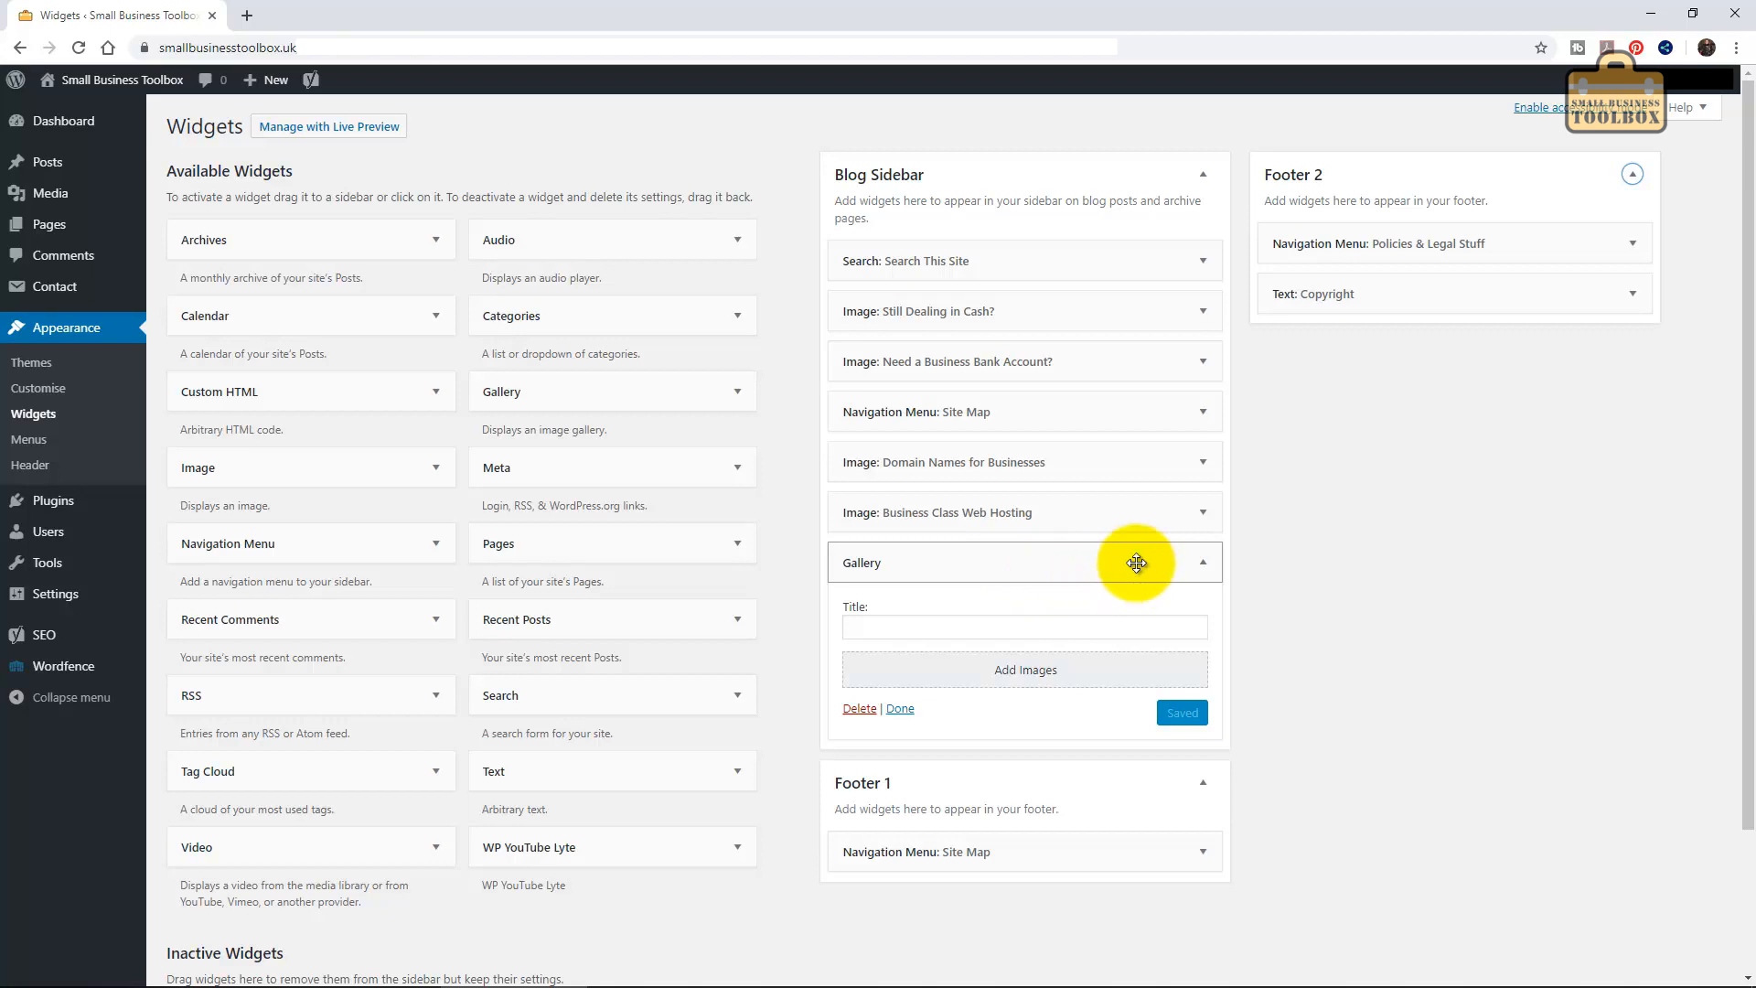
click(864, 711)
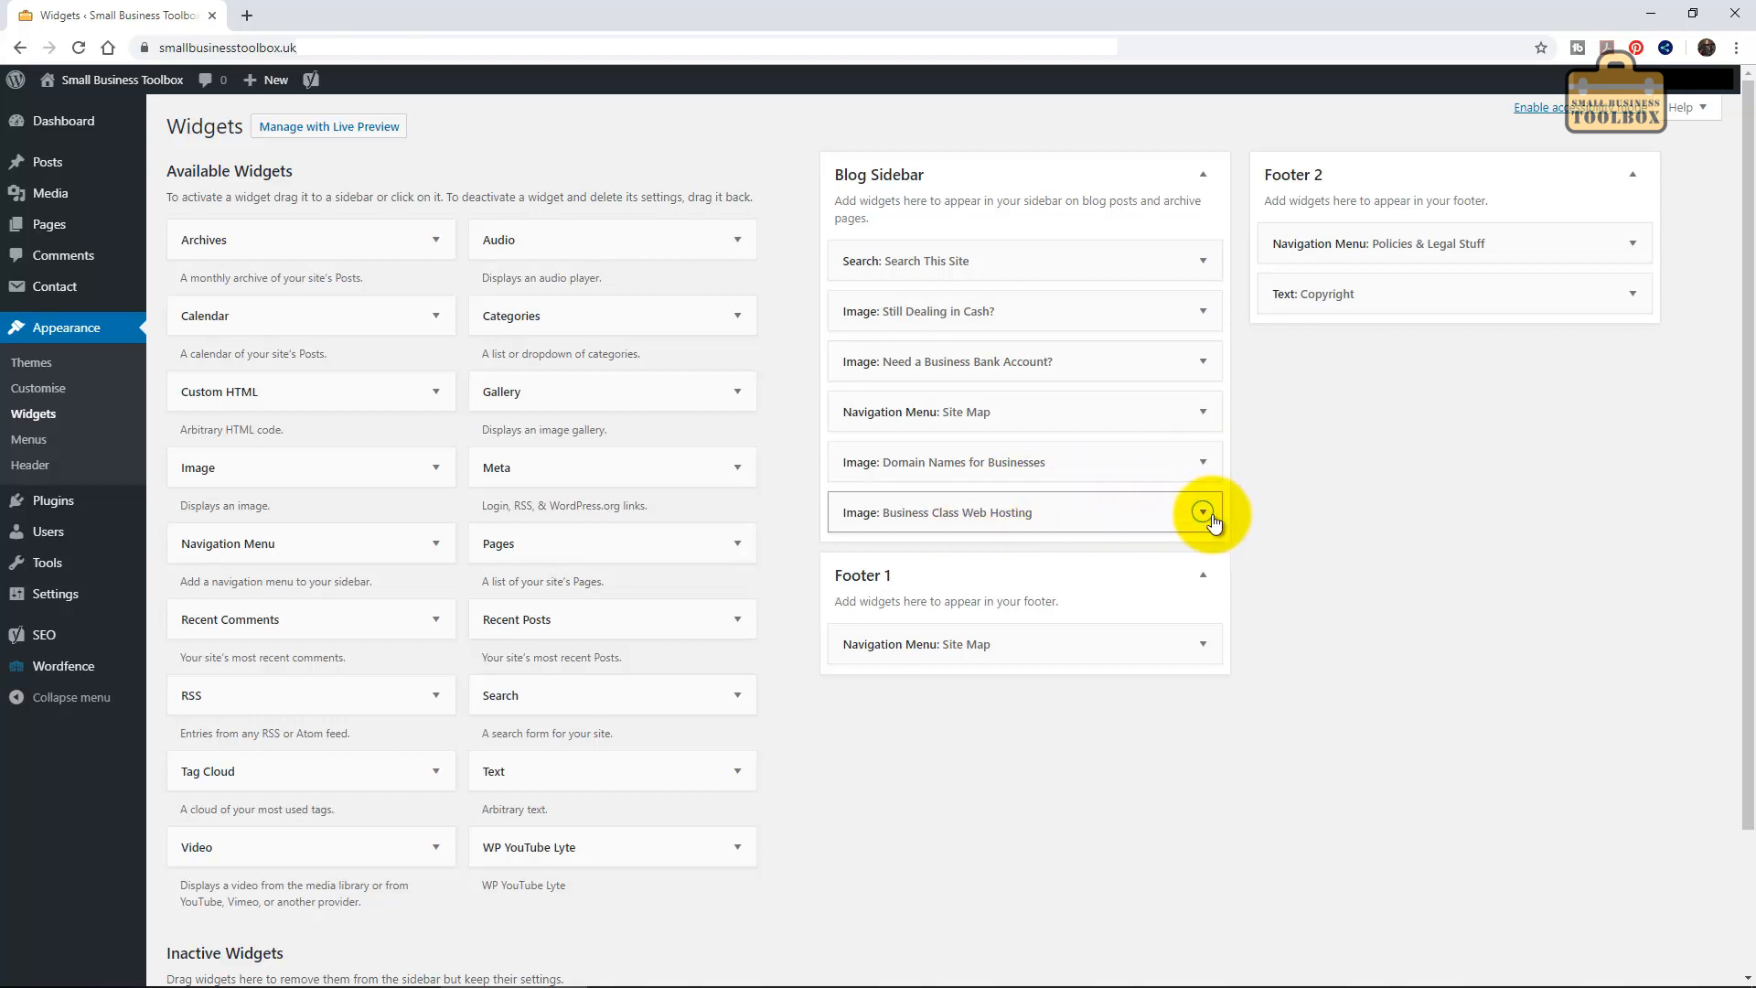
Move the Business Class Web Hosting image widget to Inactive Widgets, then return it to the end of the Blog Sidebar.
drag(1746, 462, 1702, 581)
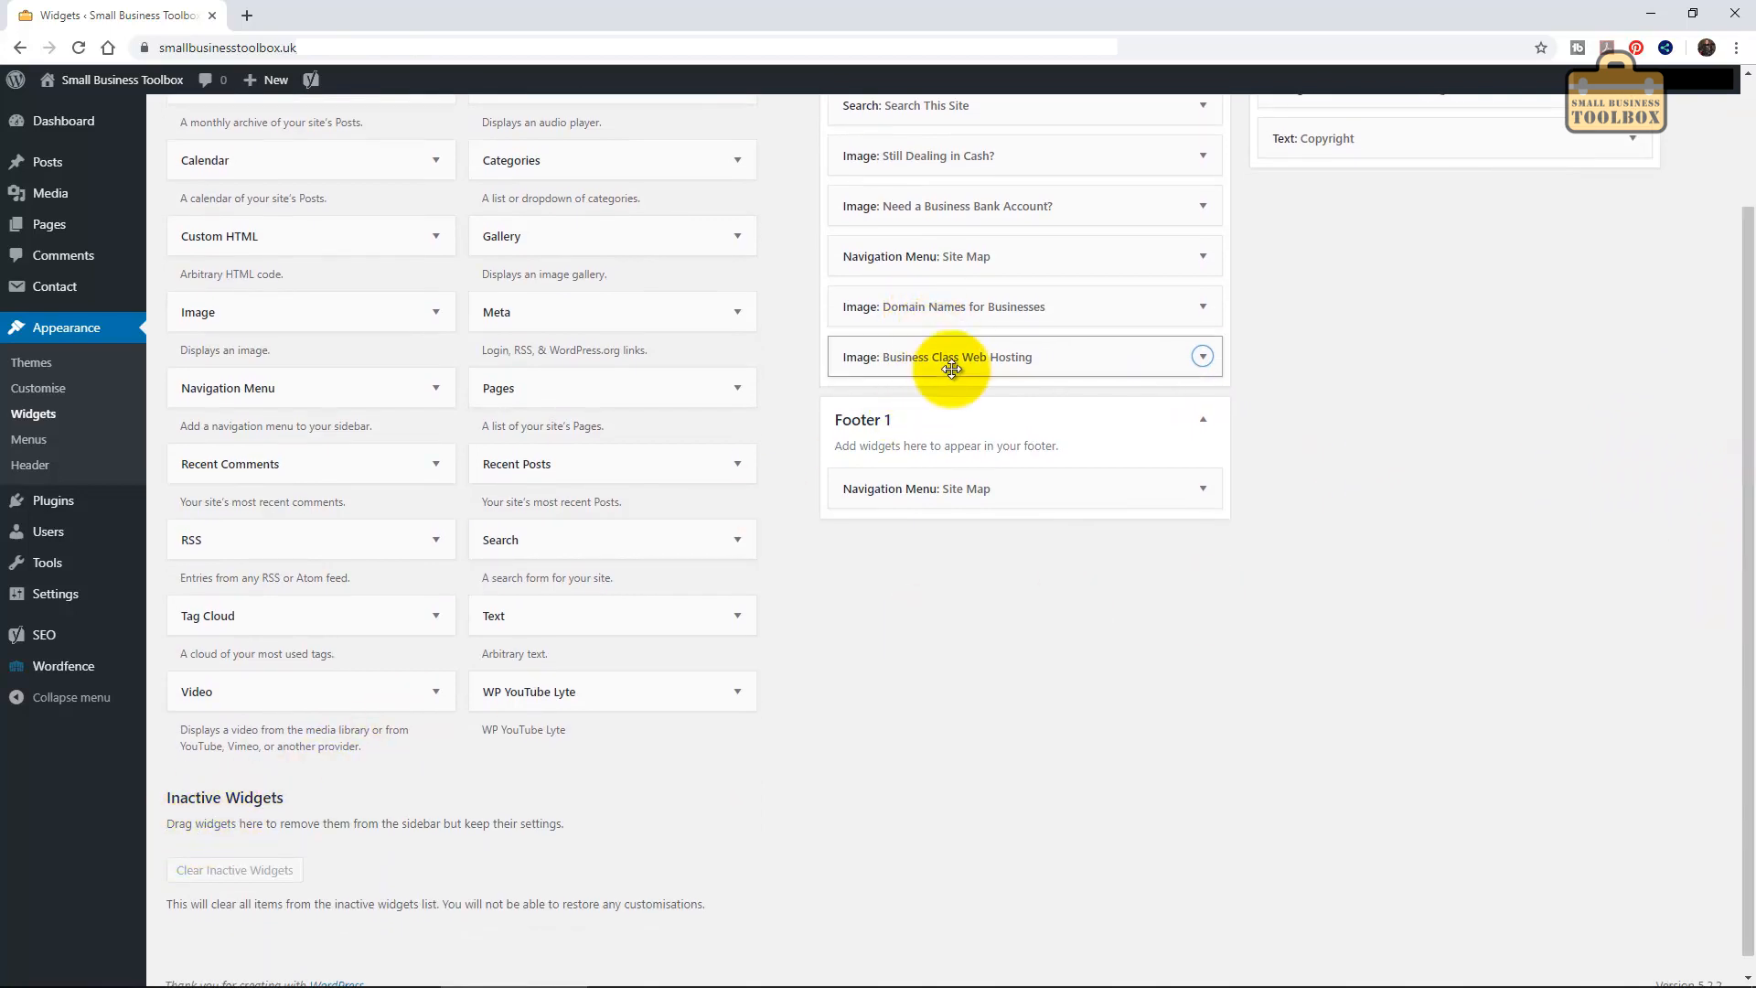
drag(953, 358, 327, 868)
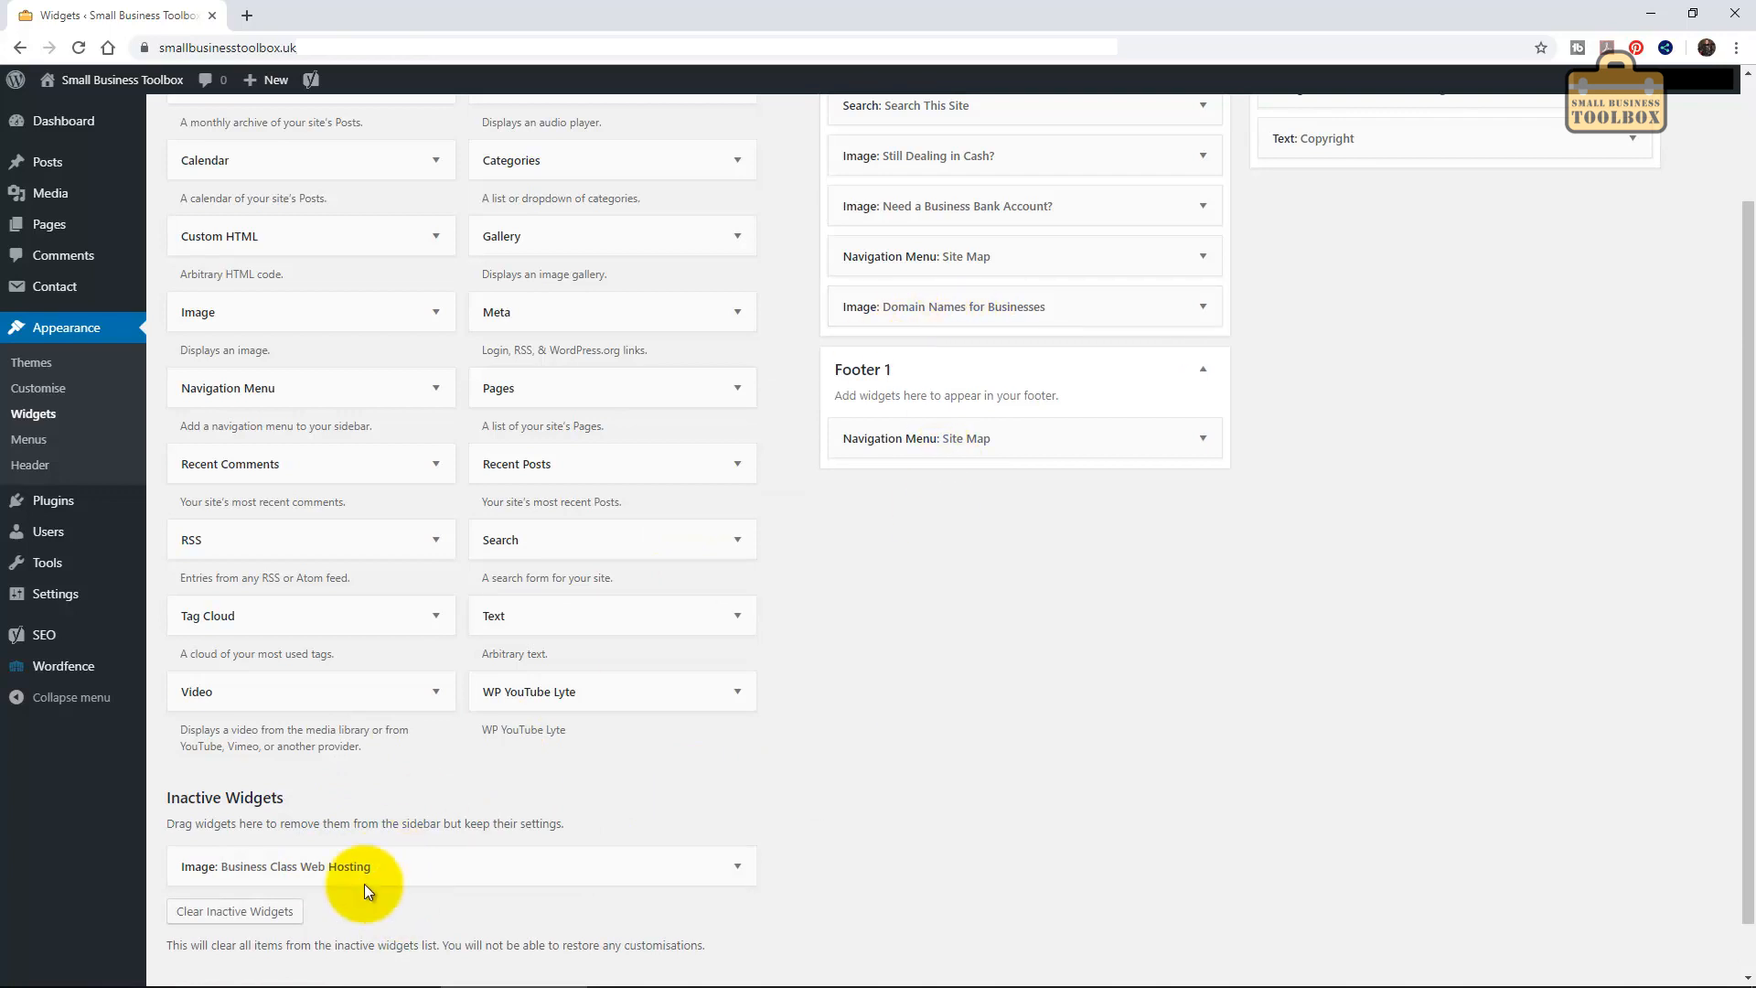
drag(518, 870, 1019, 359)
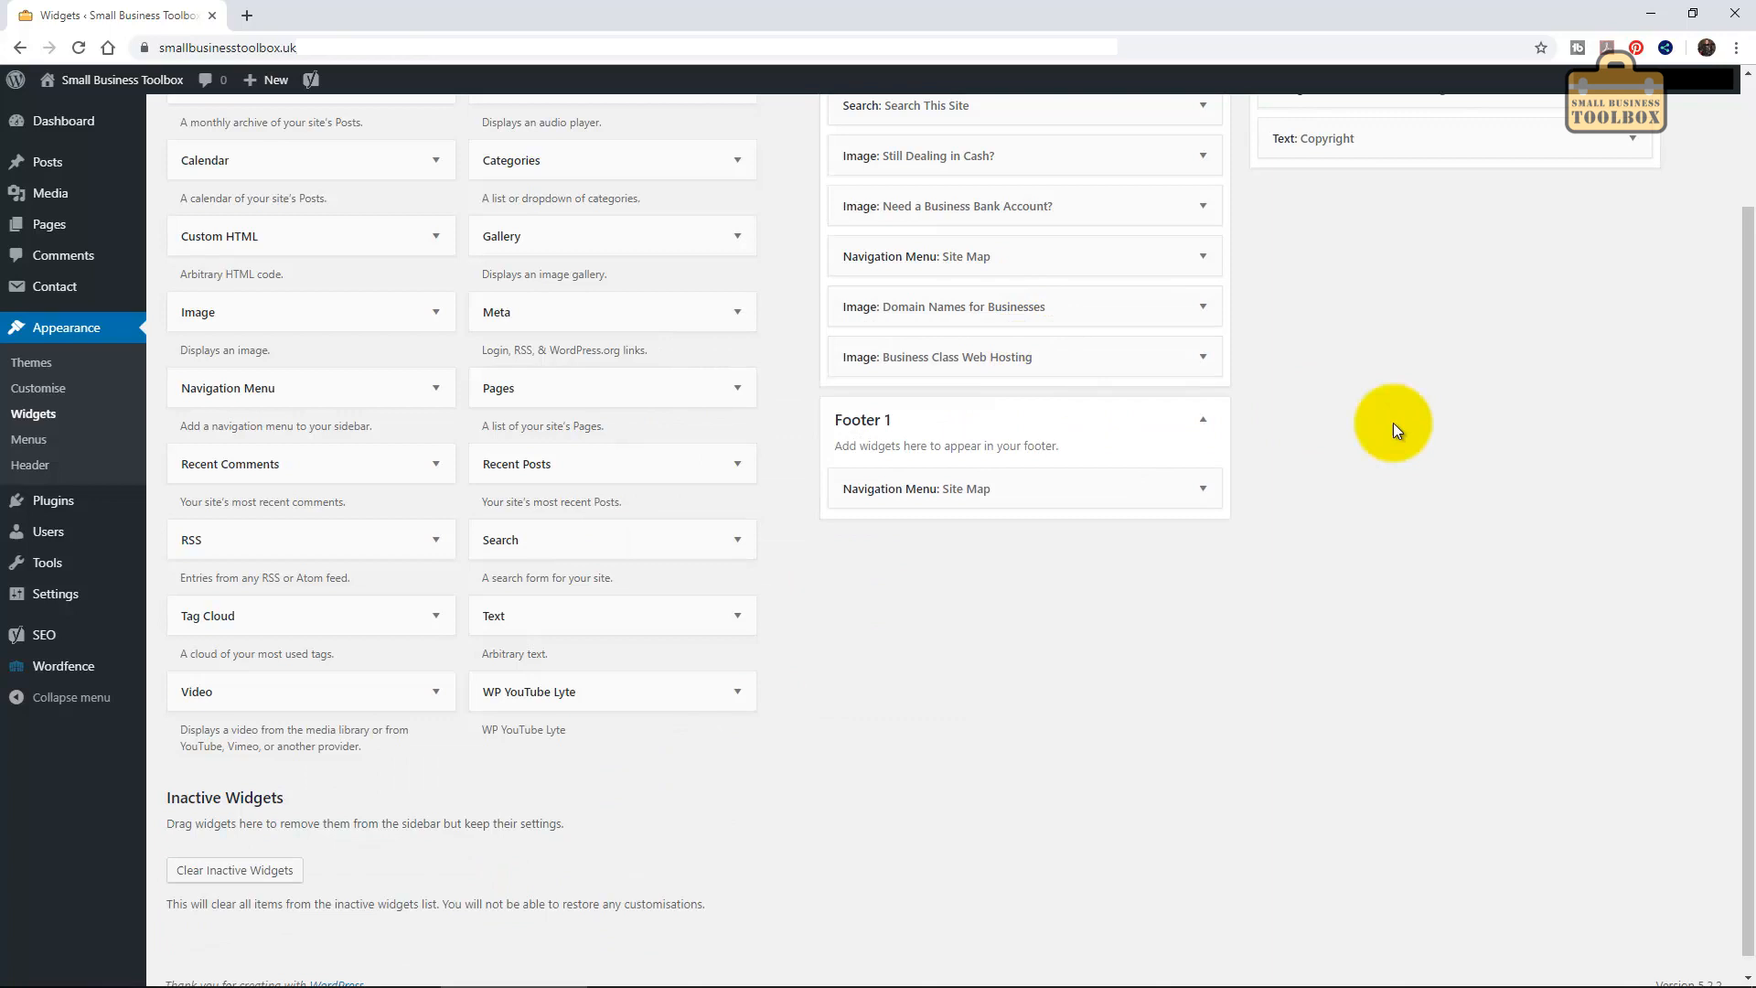
scroll(1280, 494, up, 2)
Open a blank new page and look at its title field, content area and publishing options.
mouse_move(62, 230)
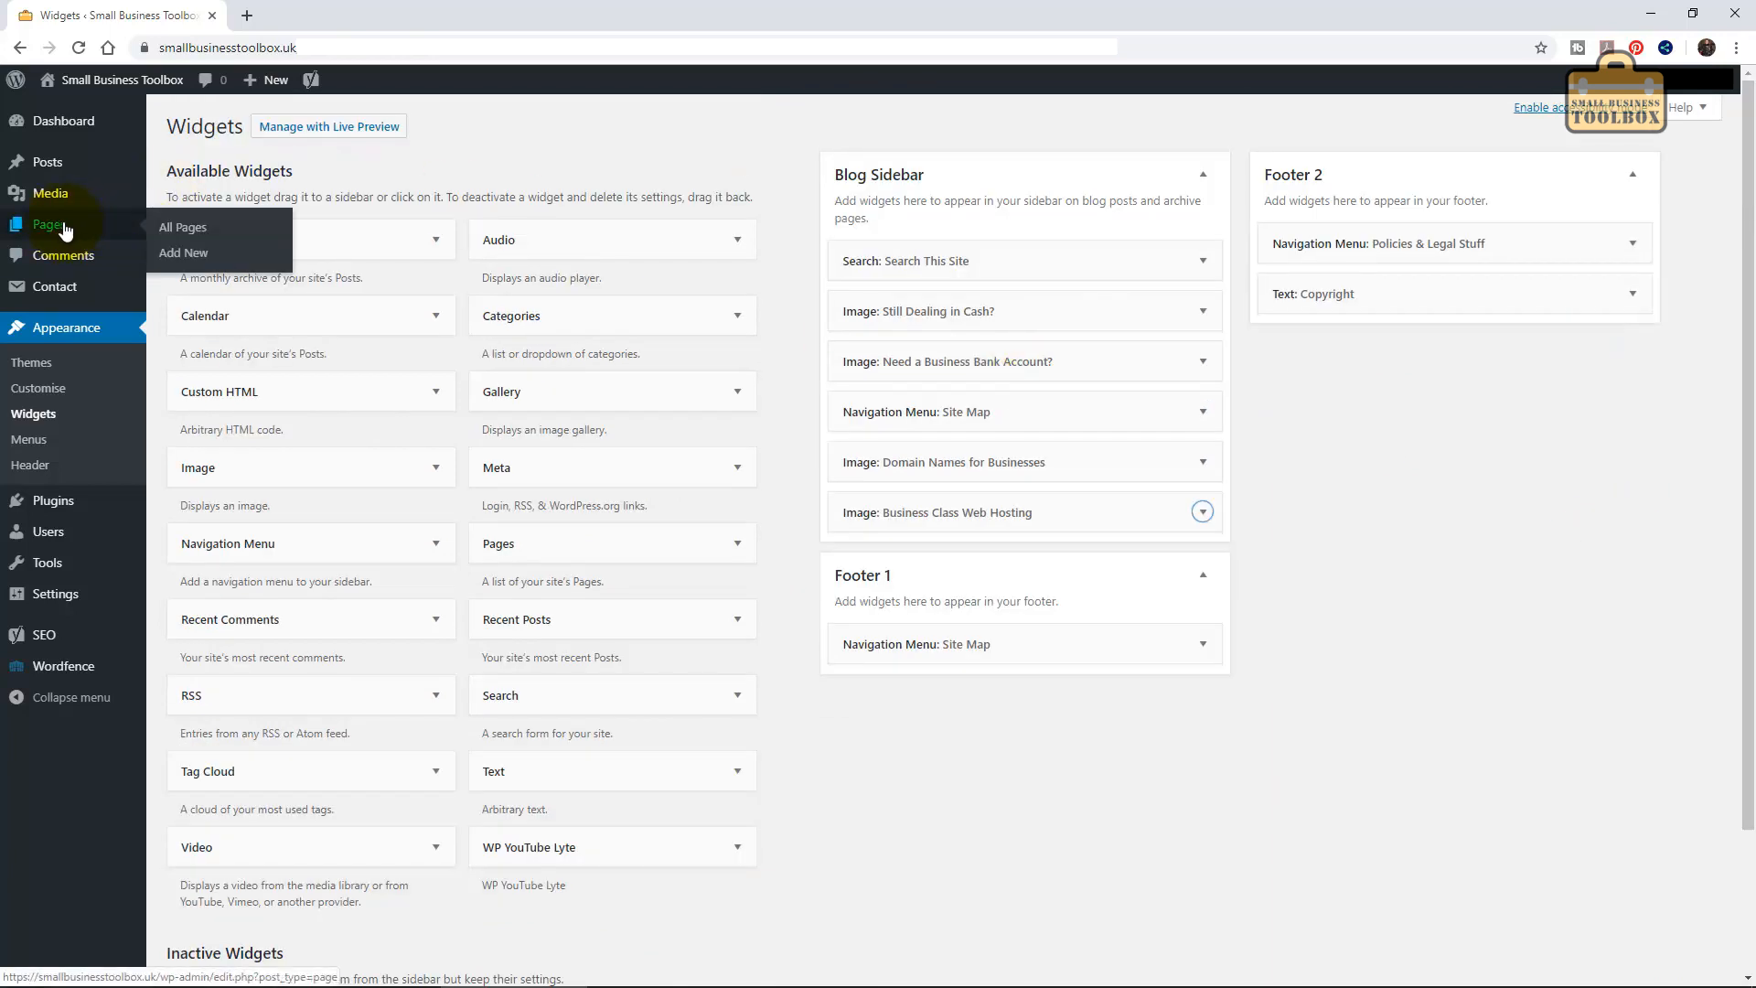
click(62, 231)
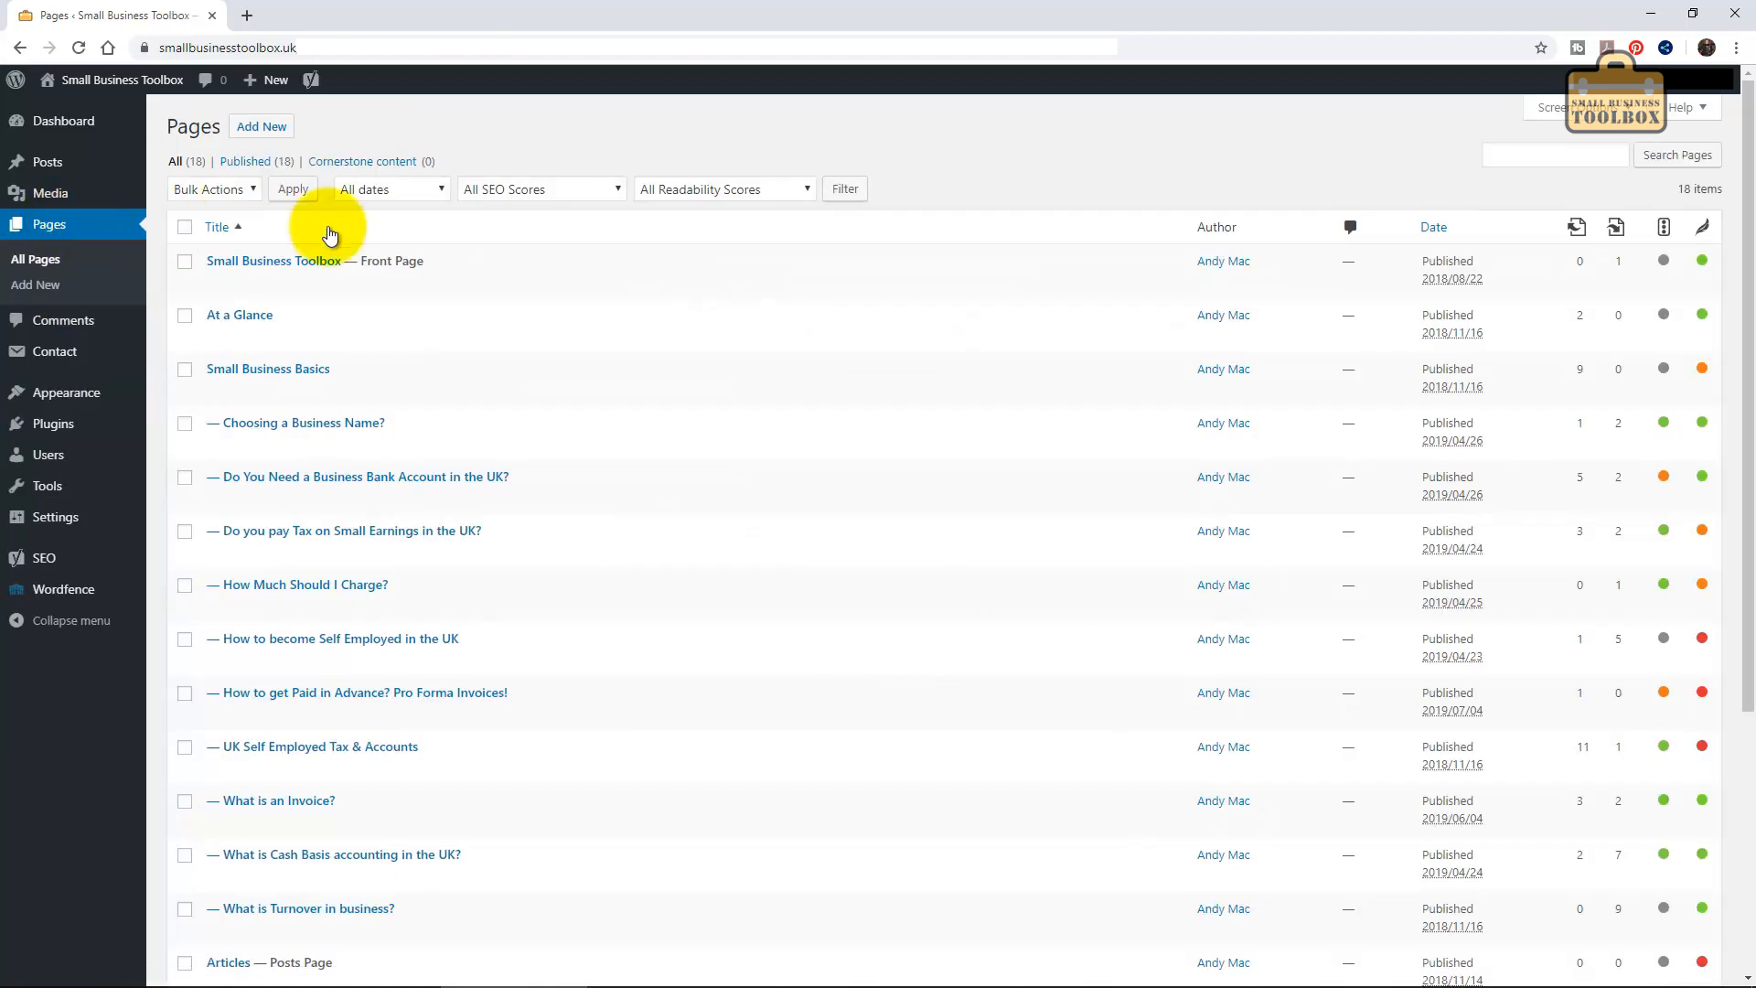
click(261, 133)
click(387, 172)
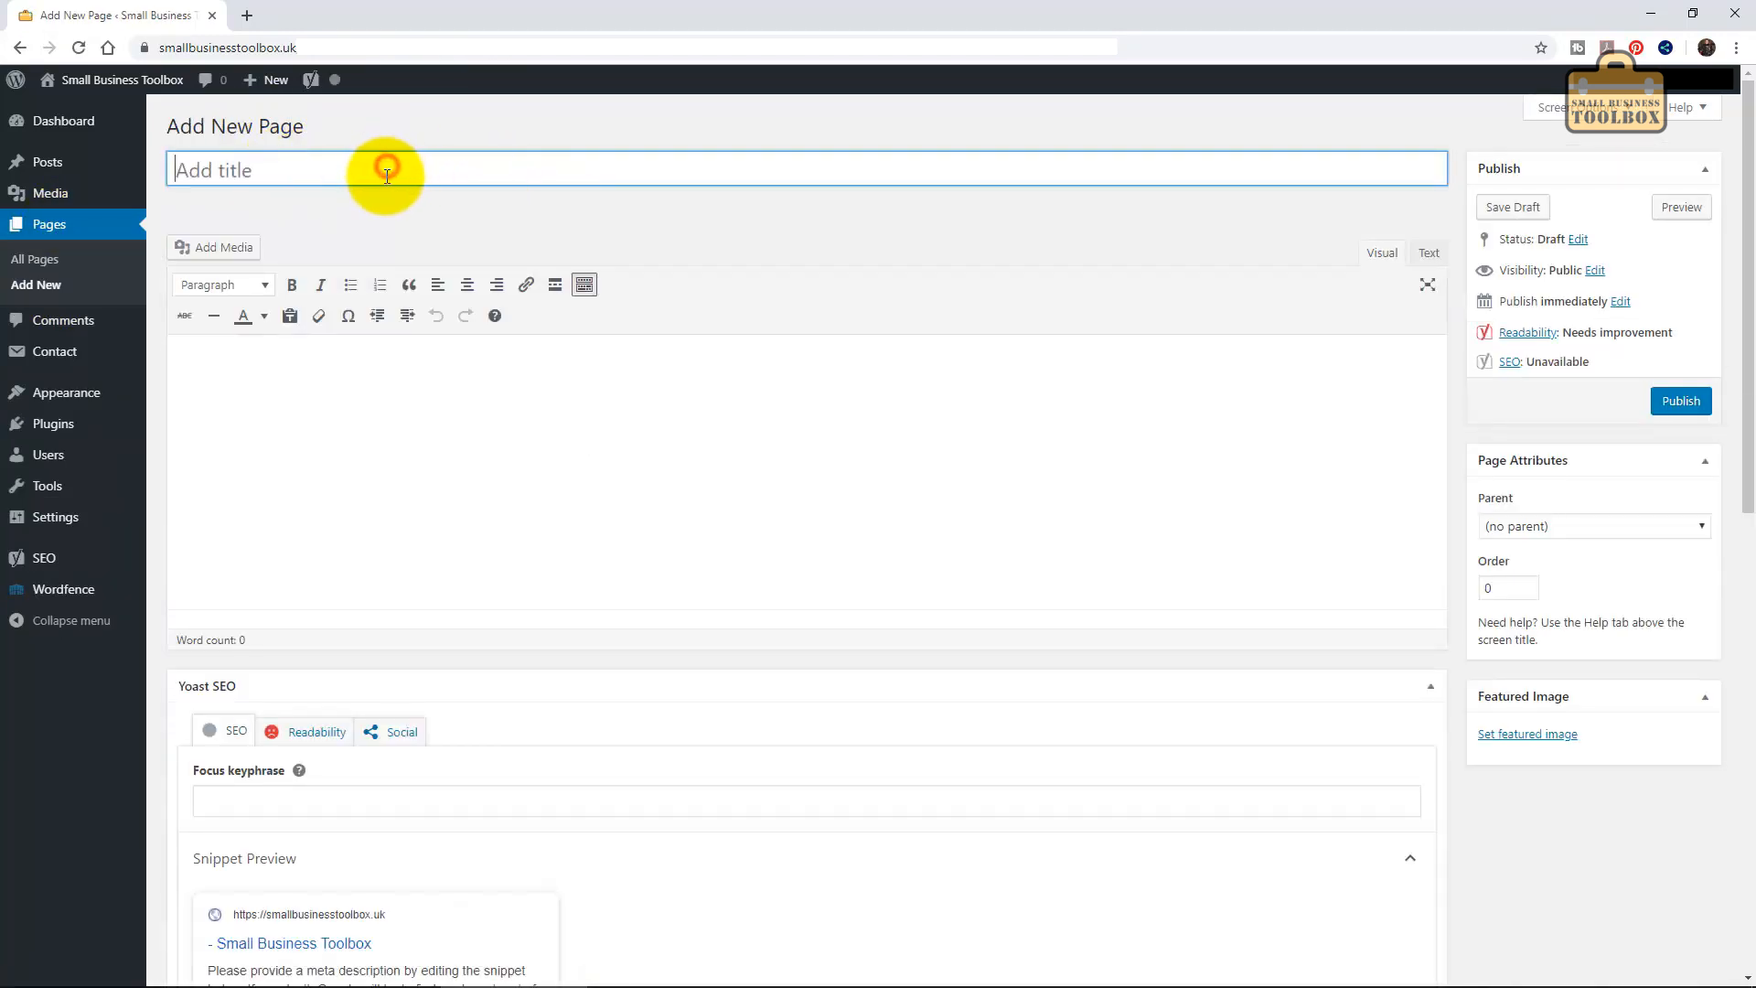
click(470, 463)
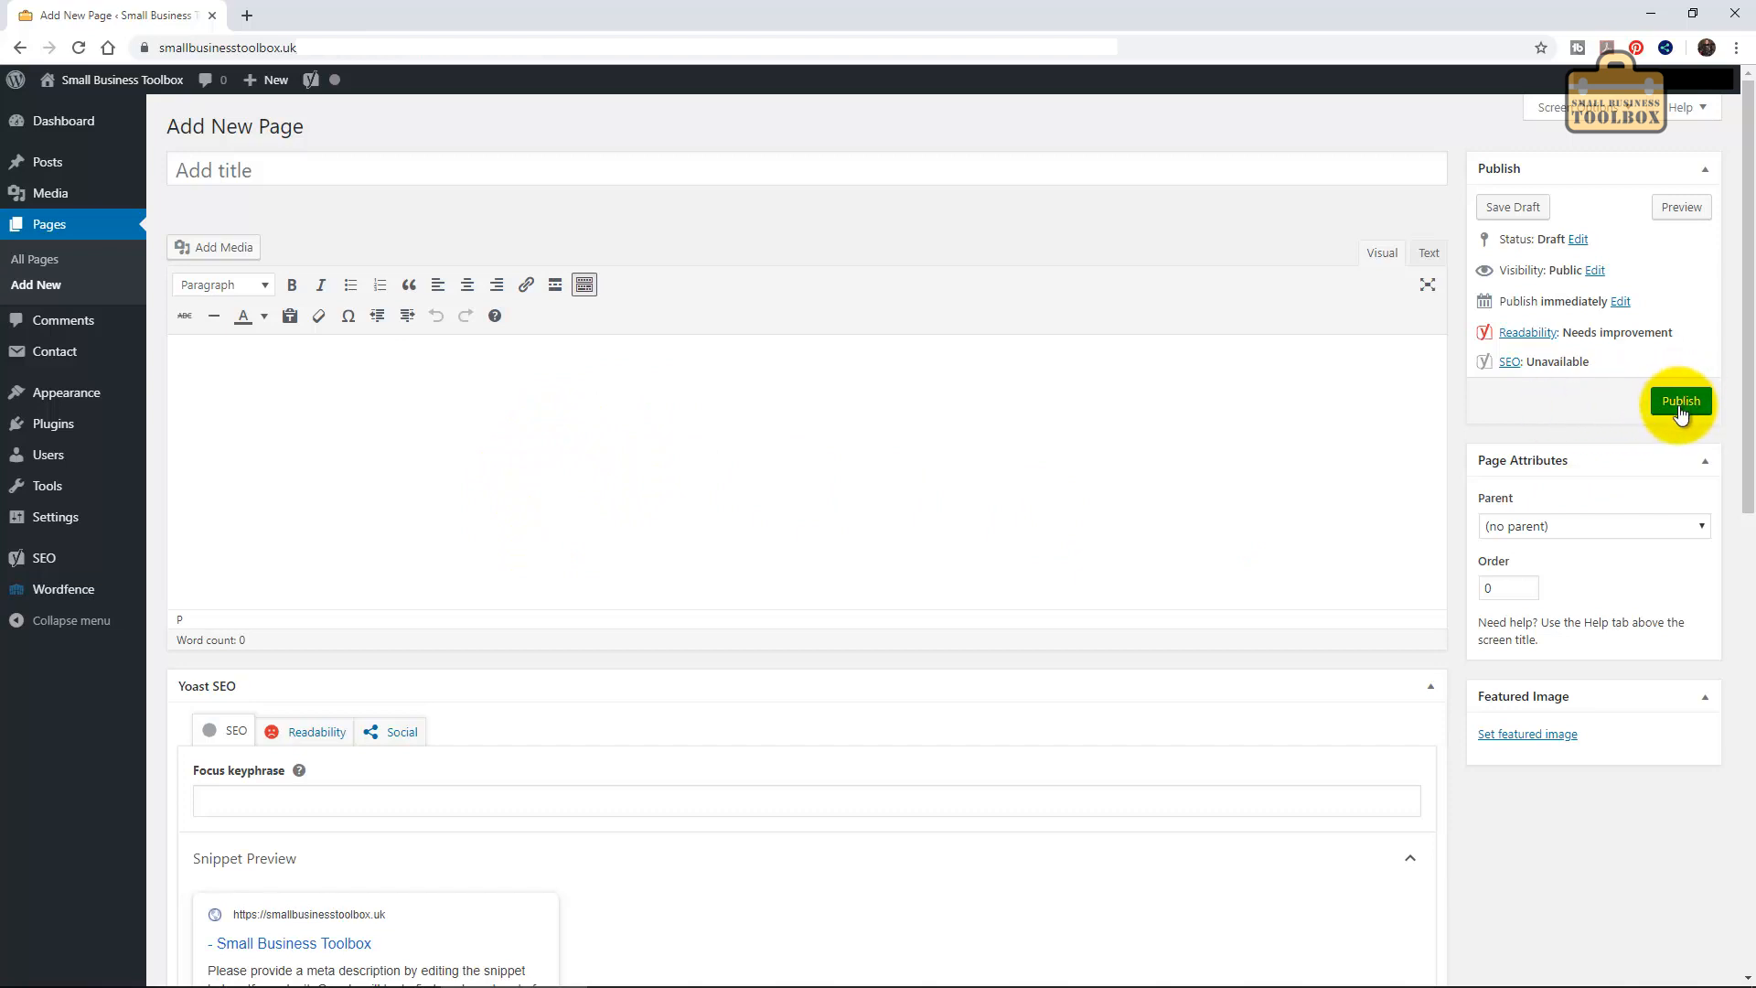
click(742, 472)
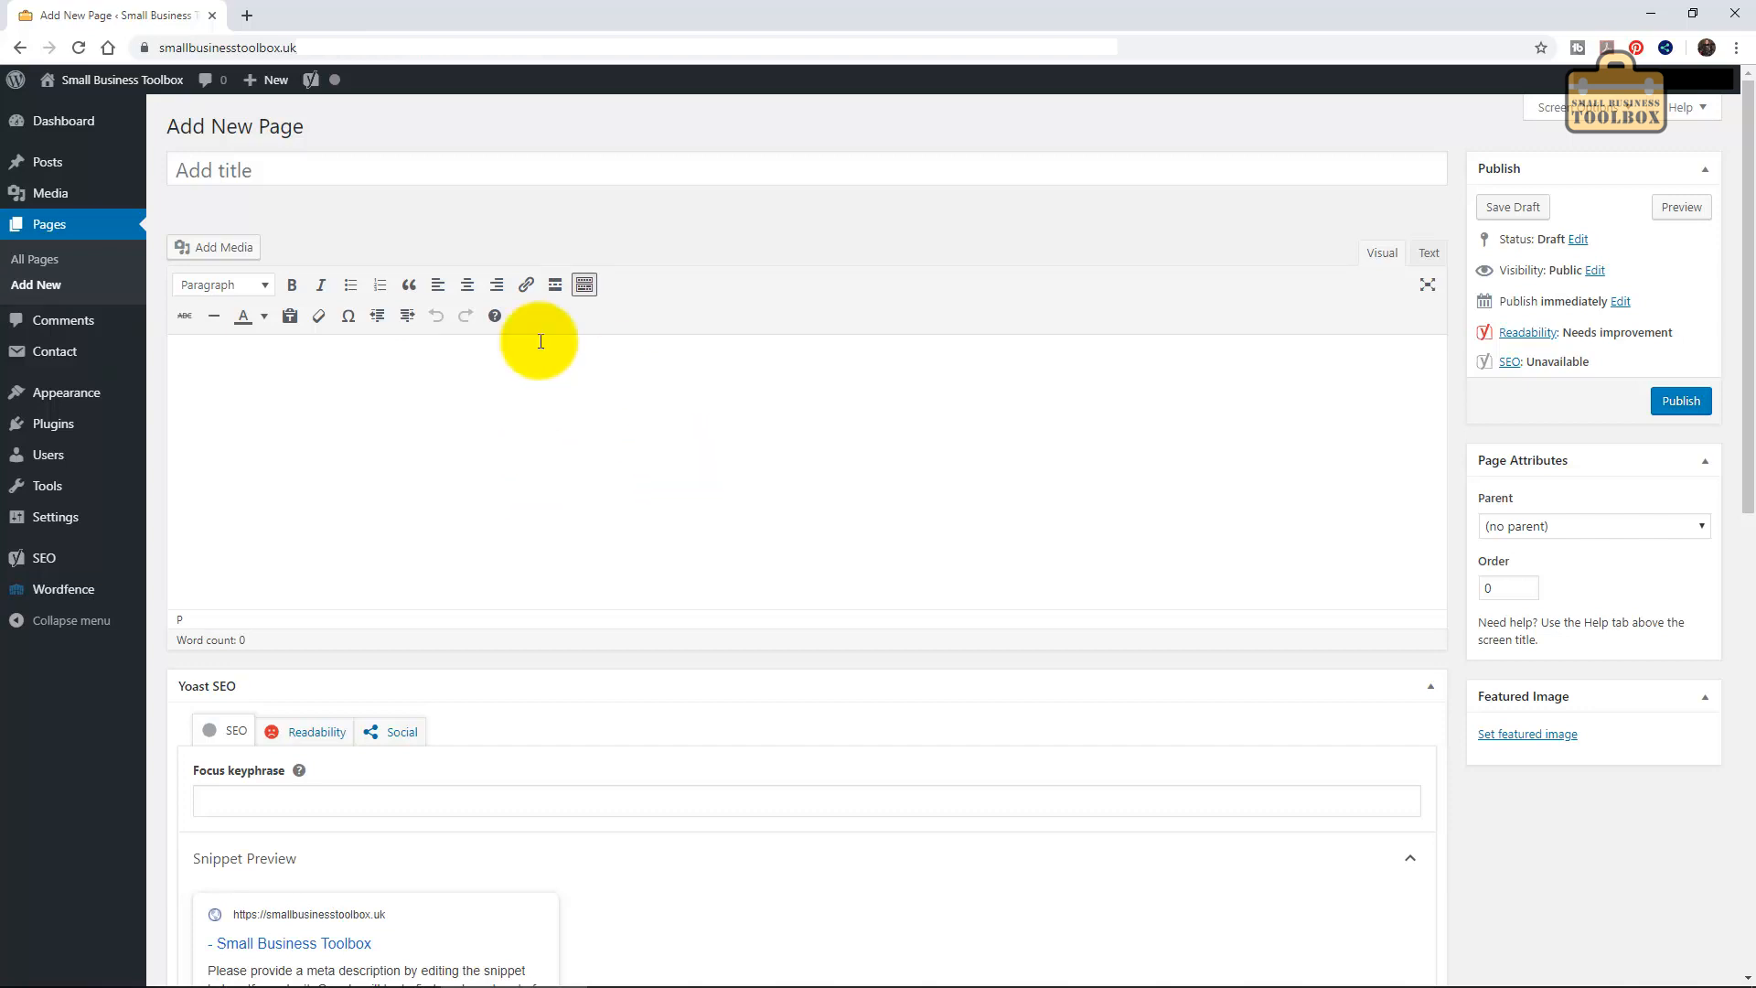
Open a blank new post, try assigning it the Blog category, and clear that category again.
mouse_move(55, 168)
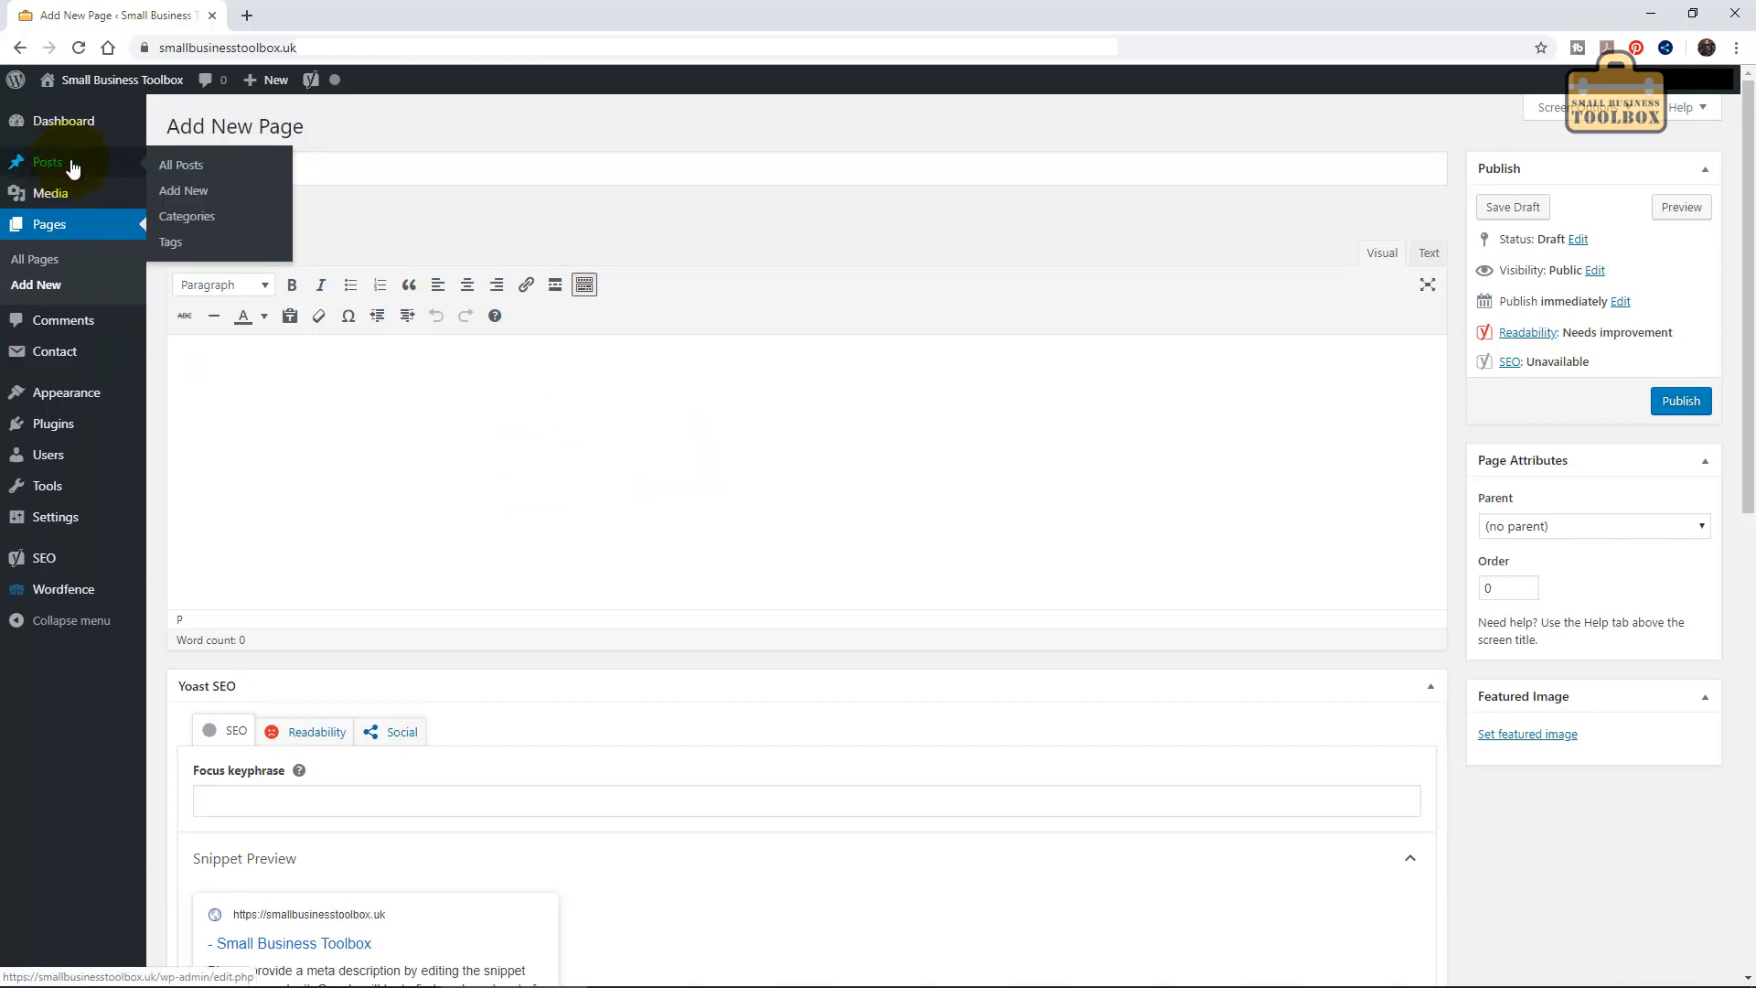
click(48, 166)
click(259, 130)
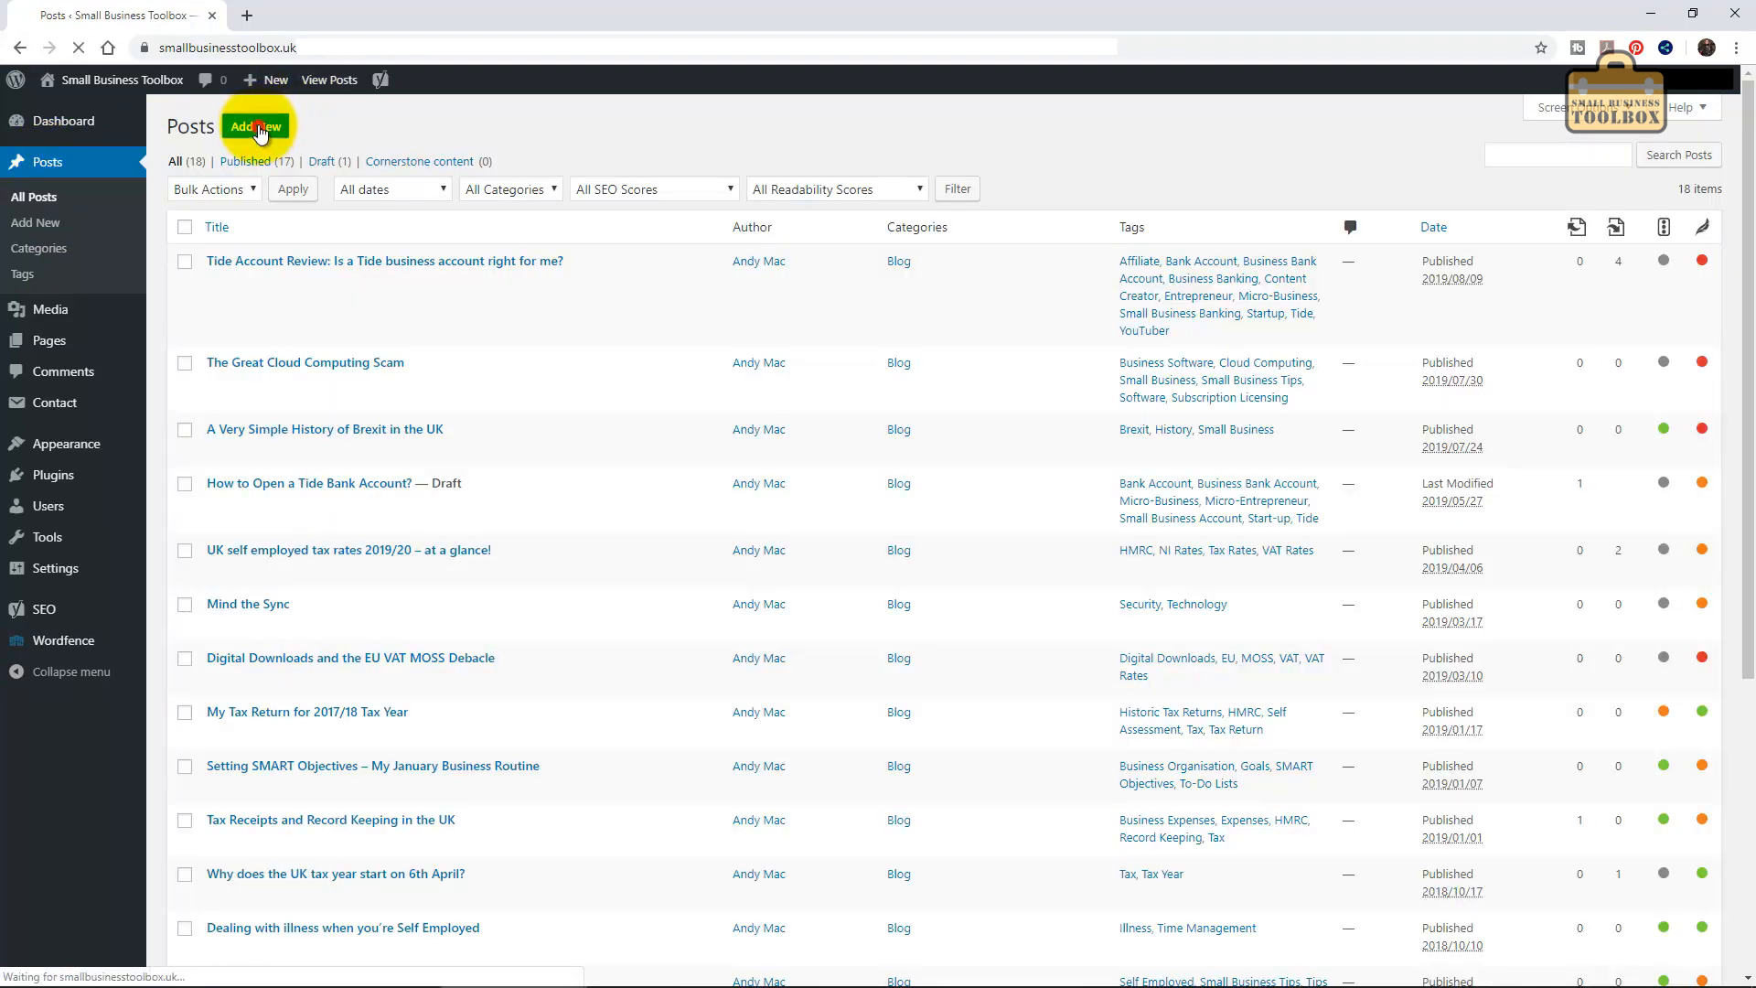
click(353, 426)
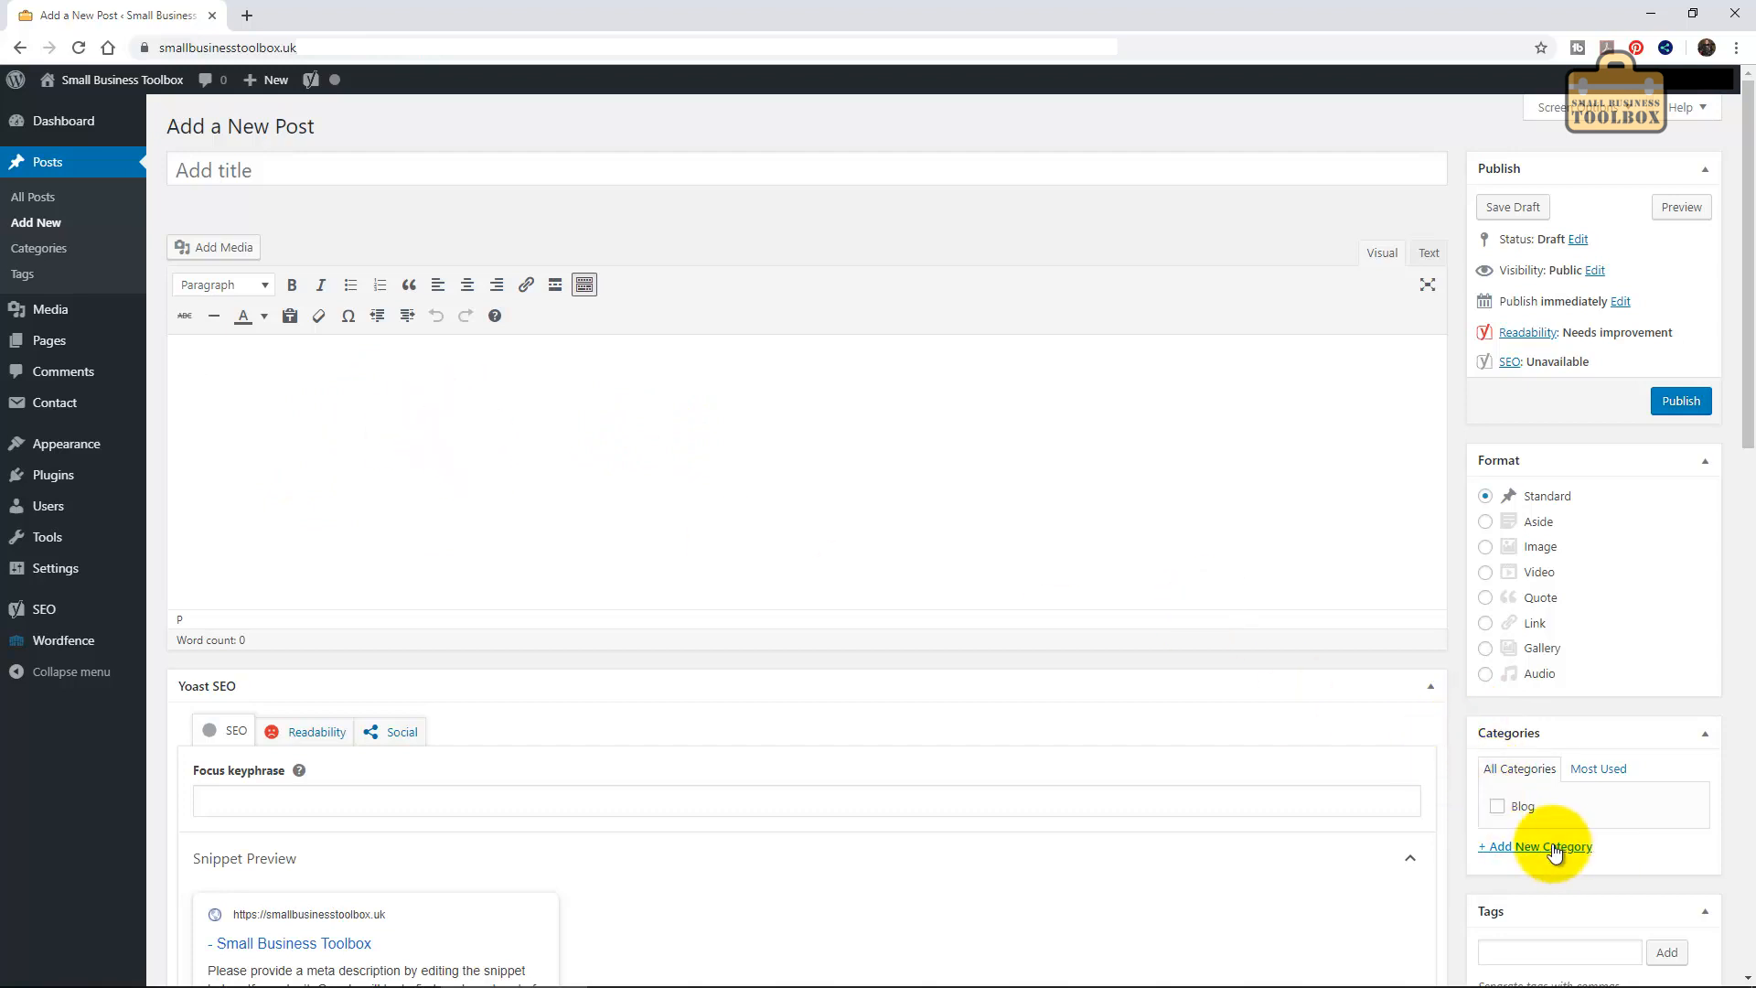
click(1498, 807)
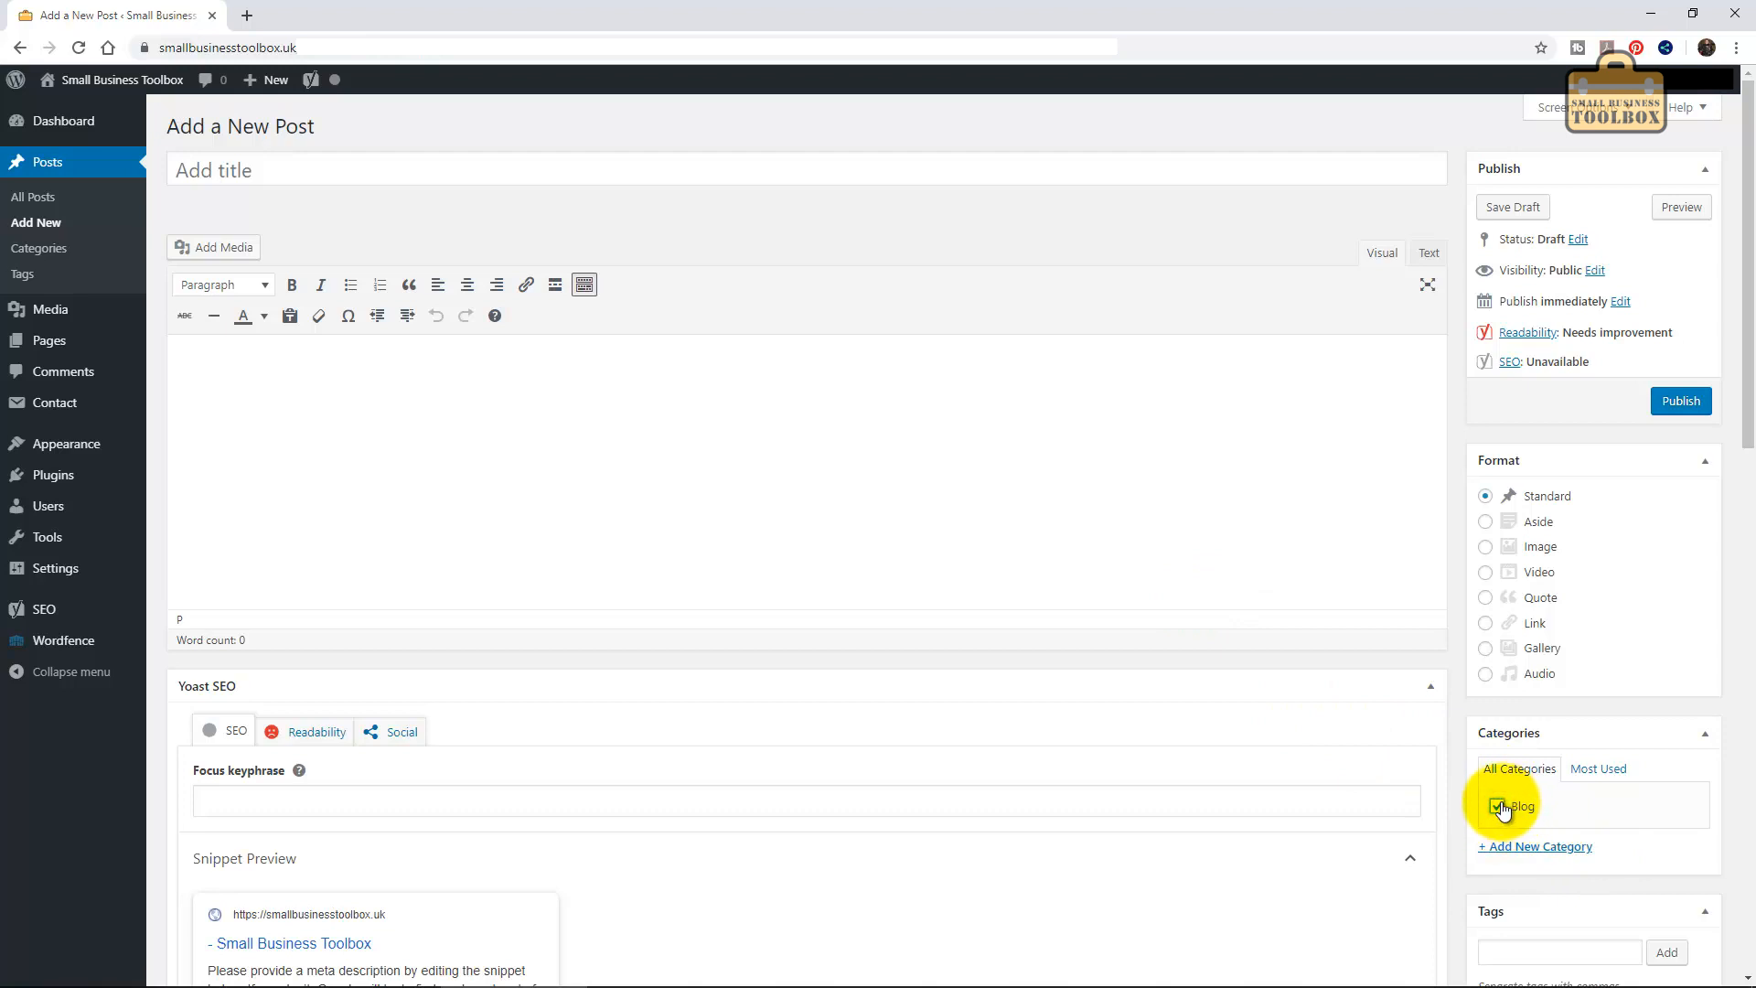
click(1498, 807)
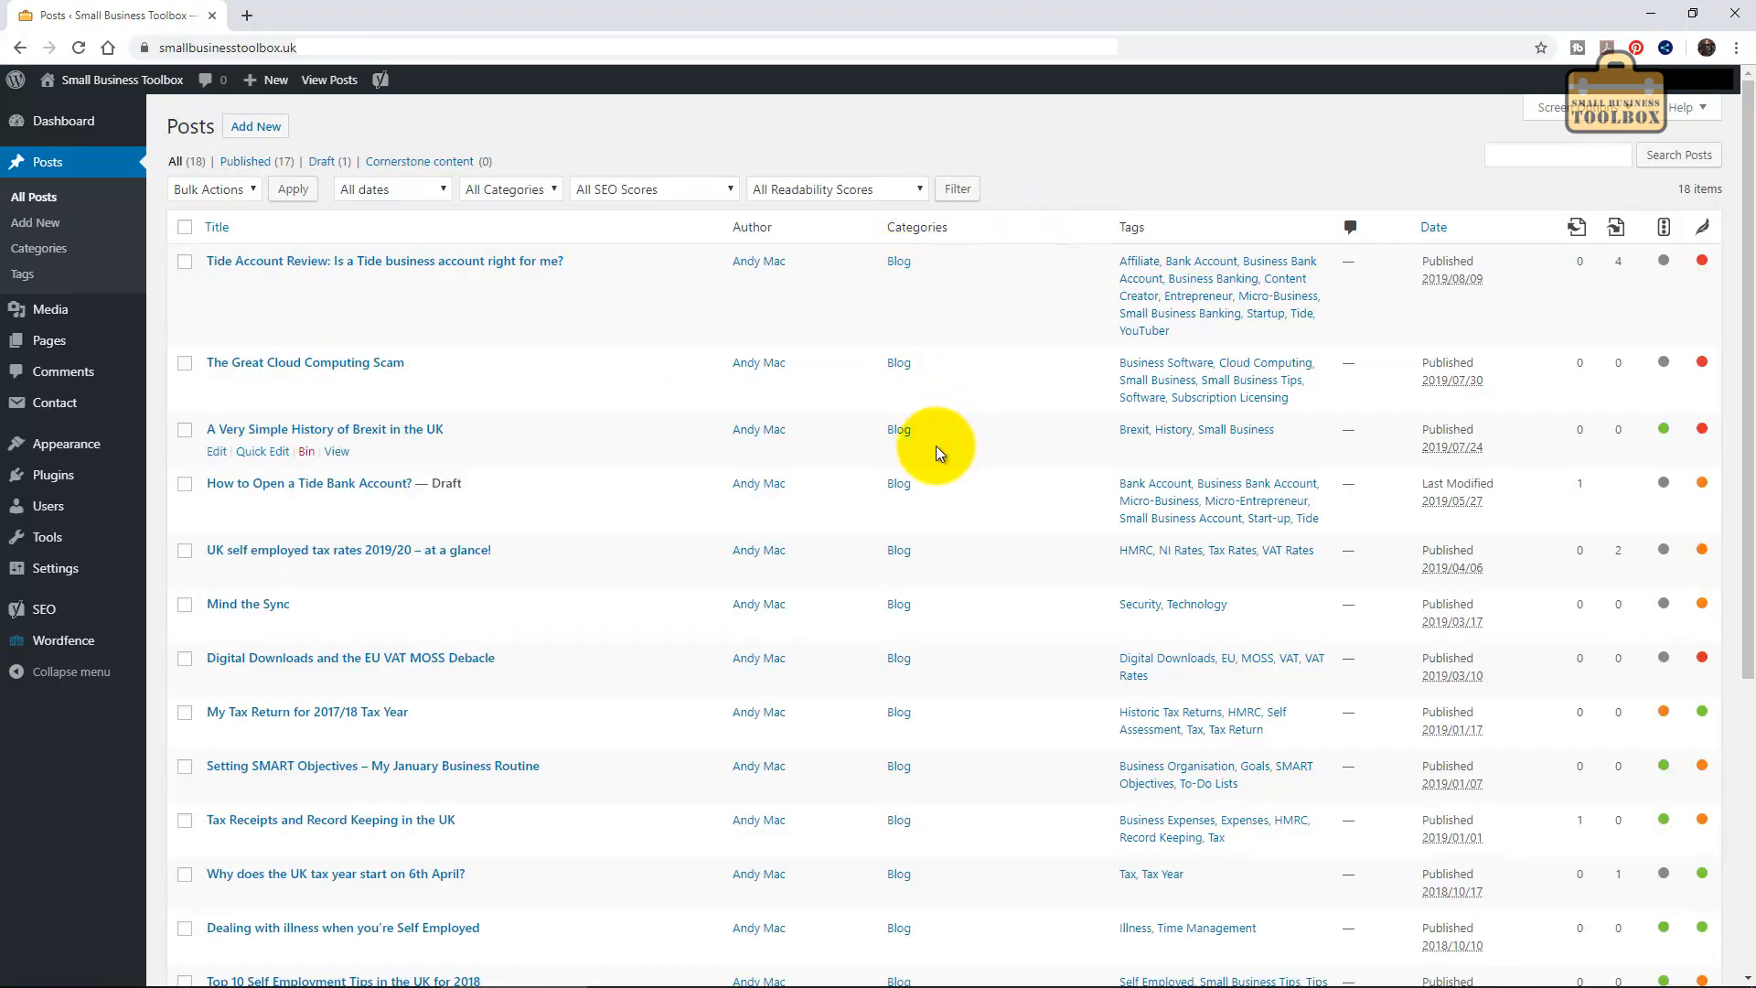
Open the Menus editor and try selecting a category as an item for Top Menu.
mouse_move(43, 446)
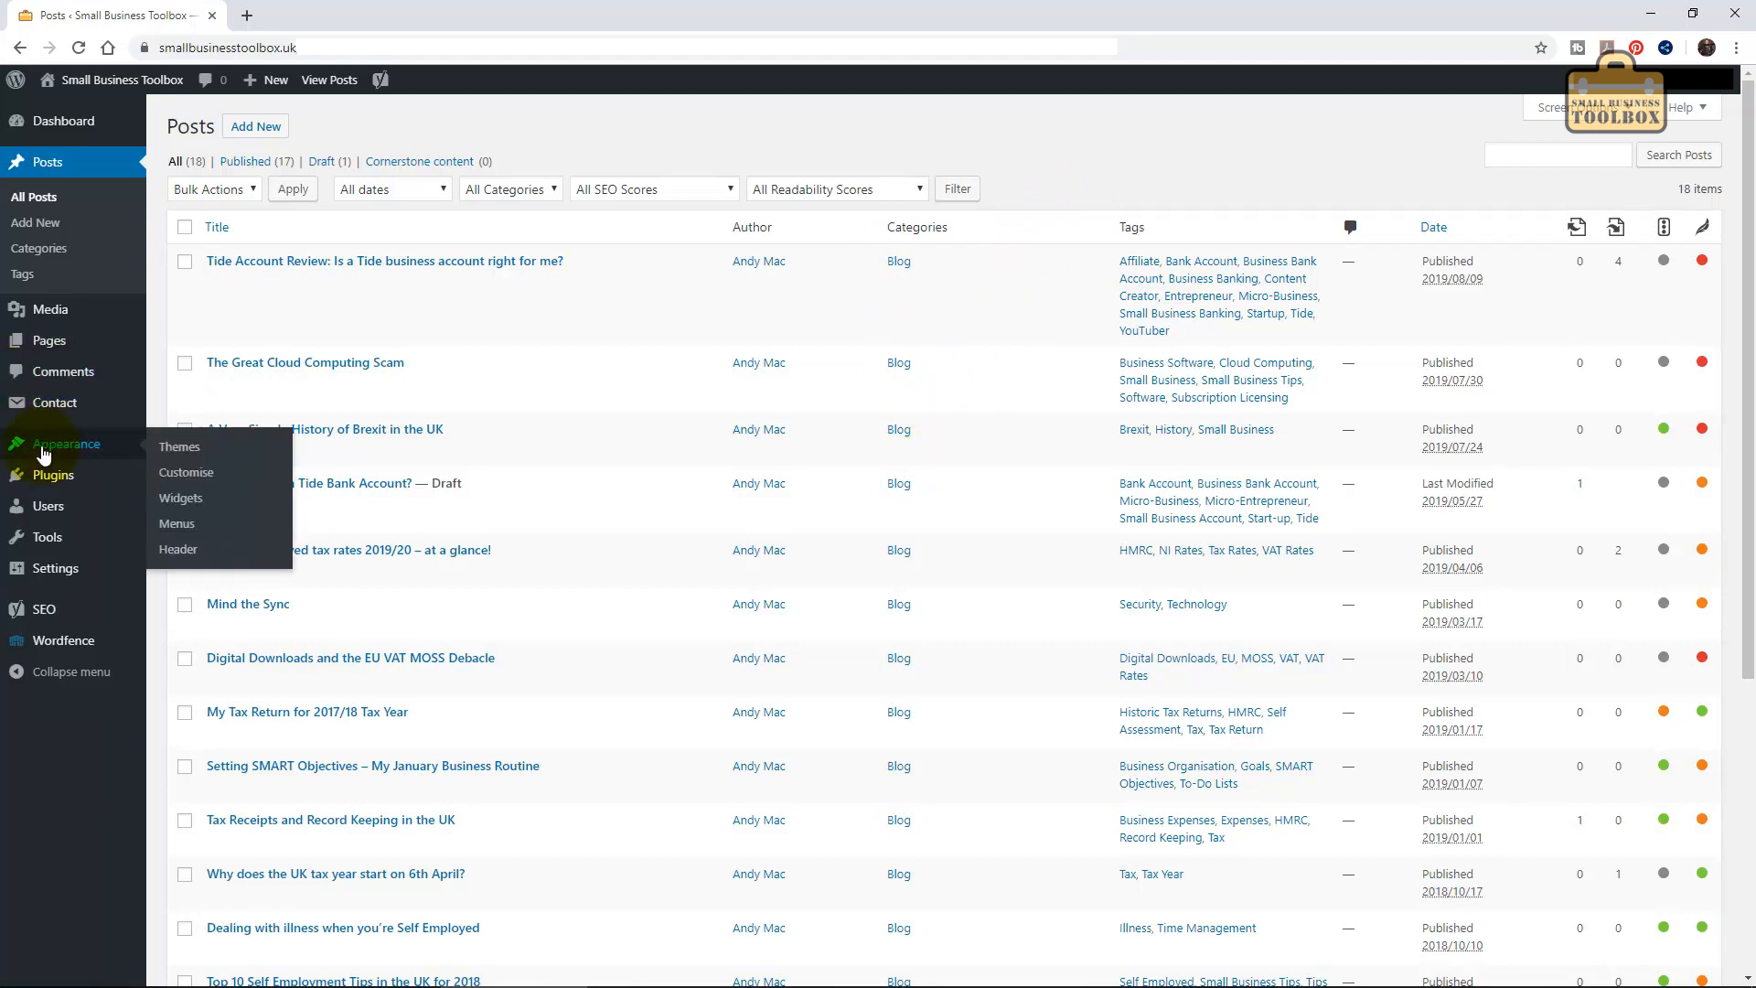
click(182, 527)
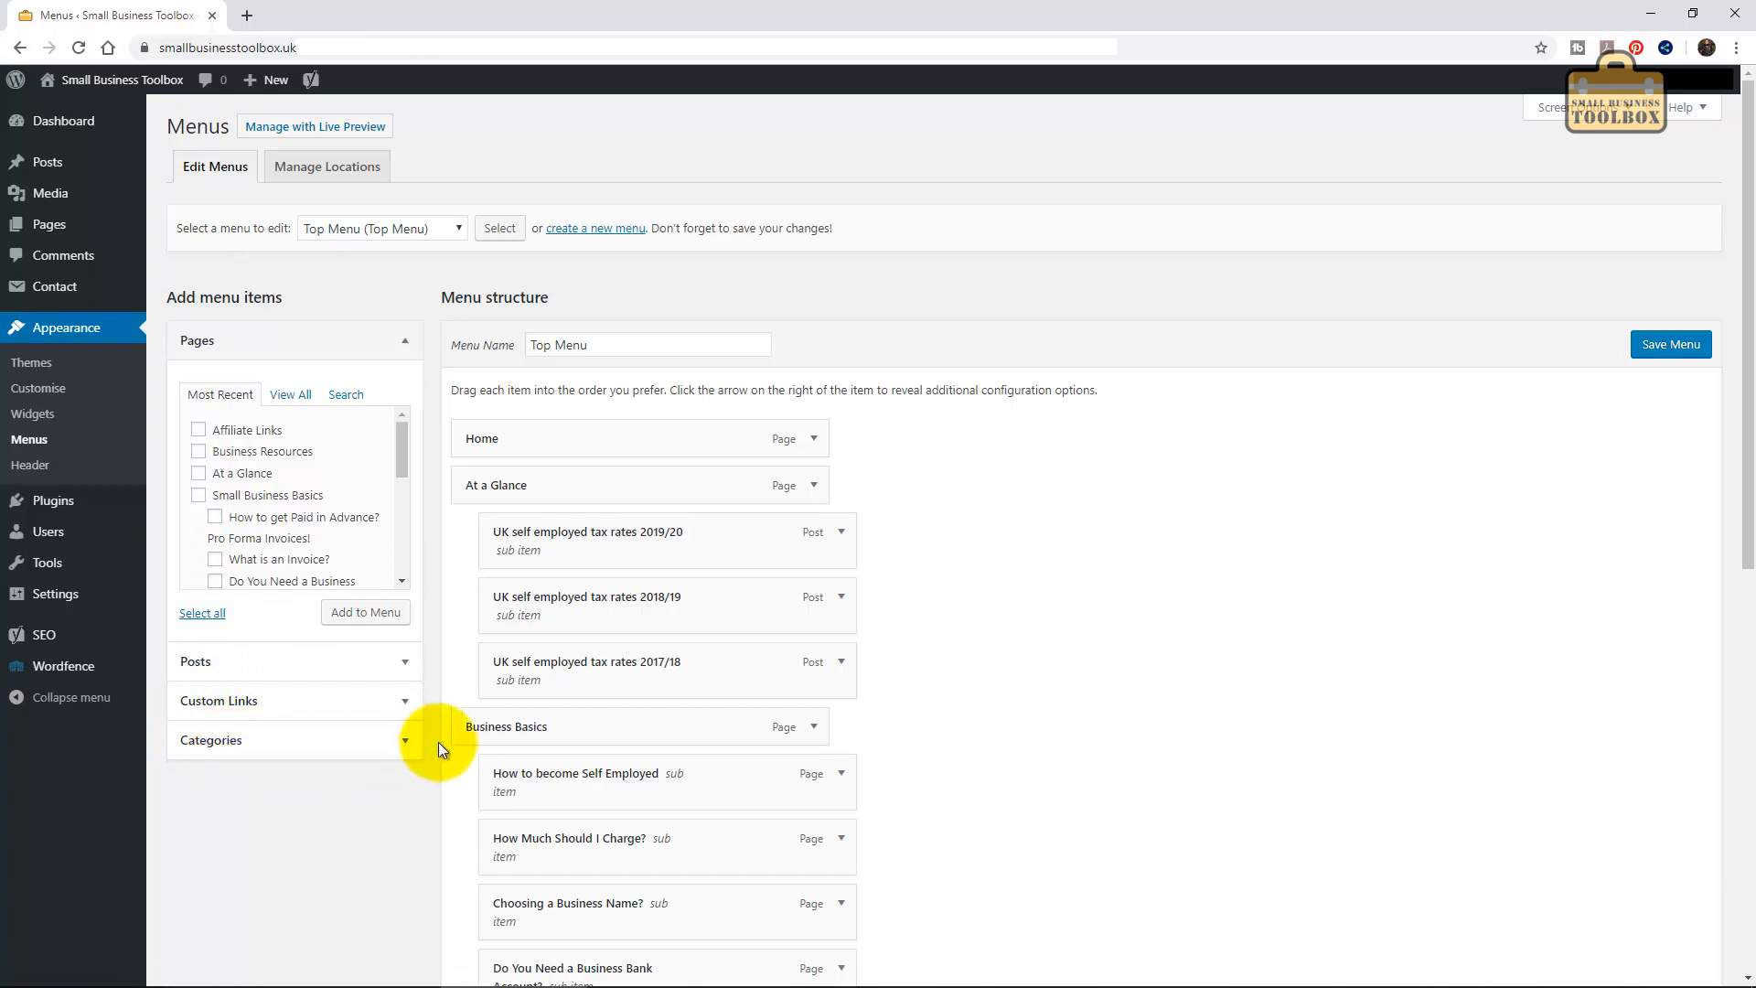
click(405, 743)
click(199, 549)
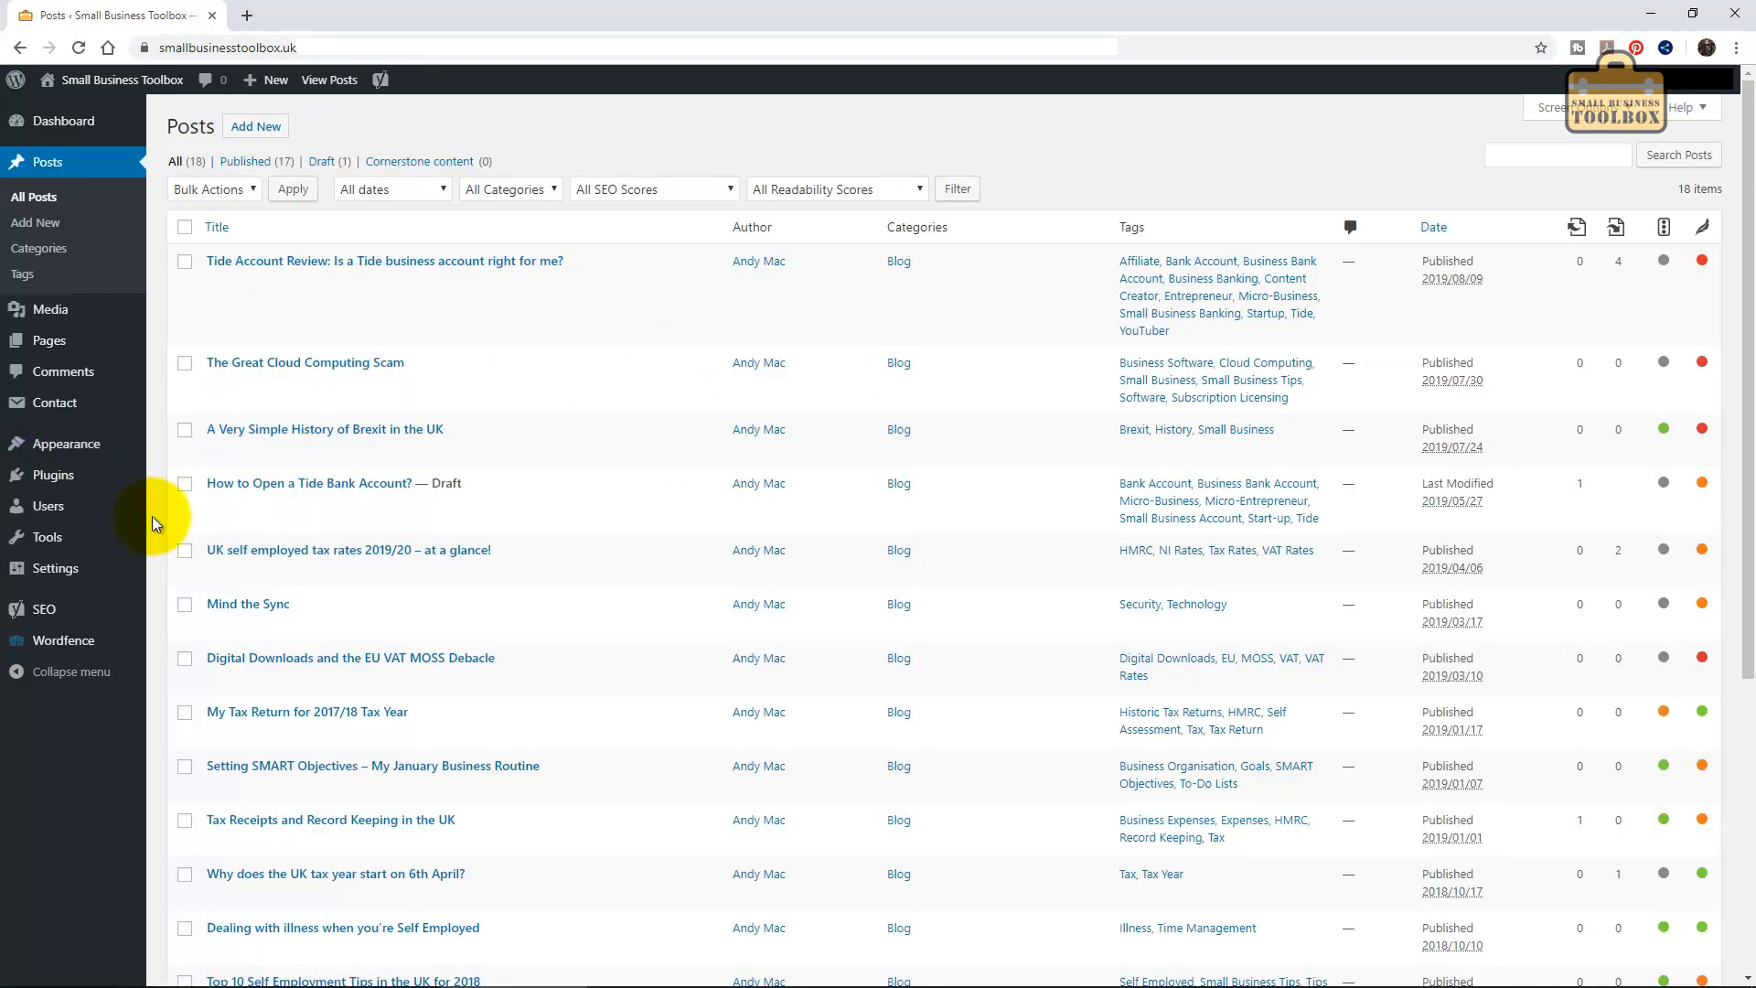
Check the homepage and posts page in the Reading settings and look for the Articles page in the full page list.
mouse_move(79, 568)
click(194, 631)
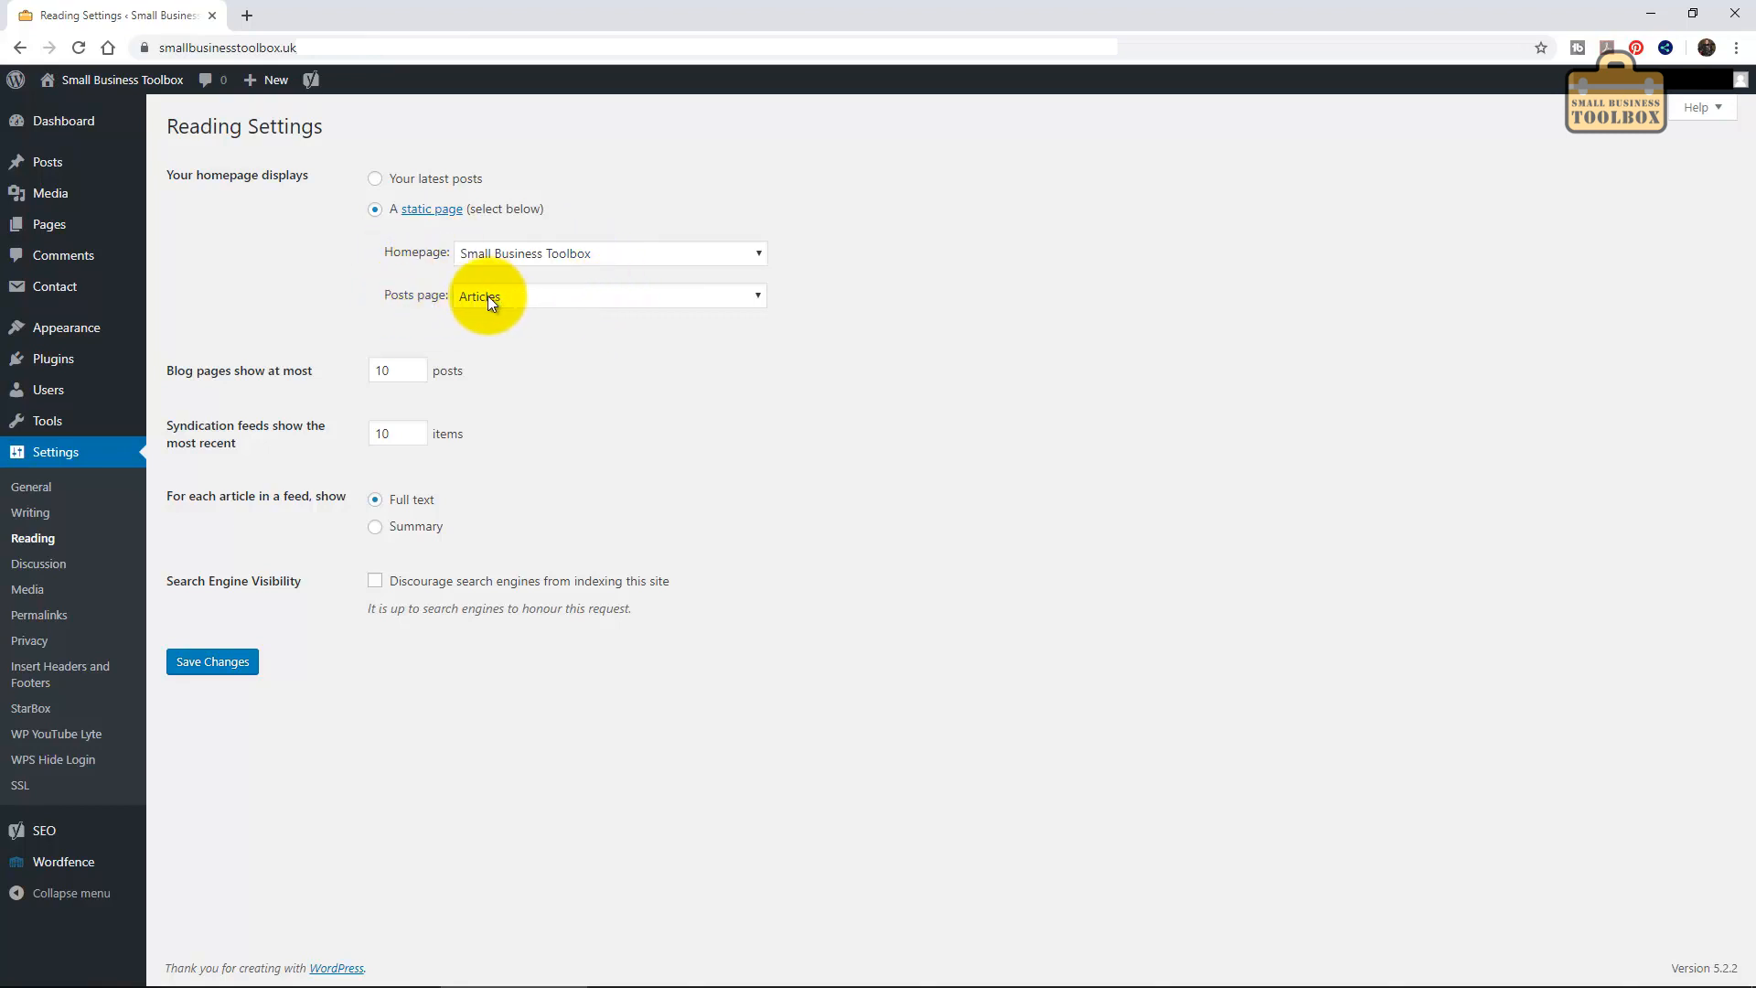
click(63, 224)
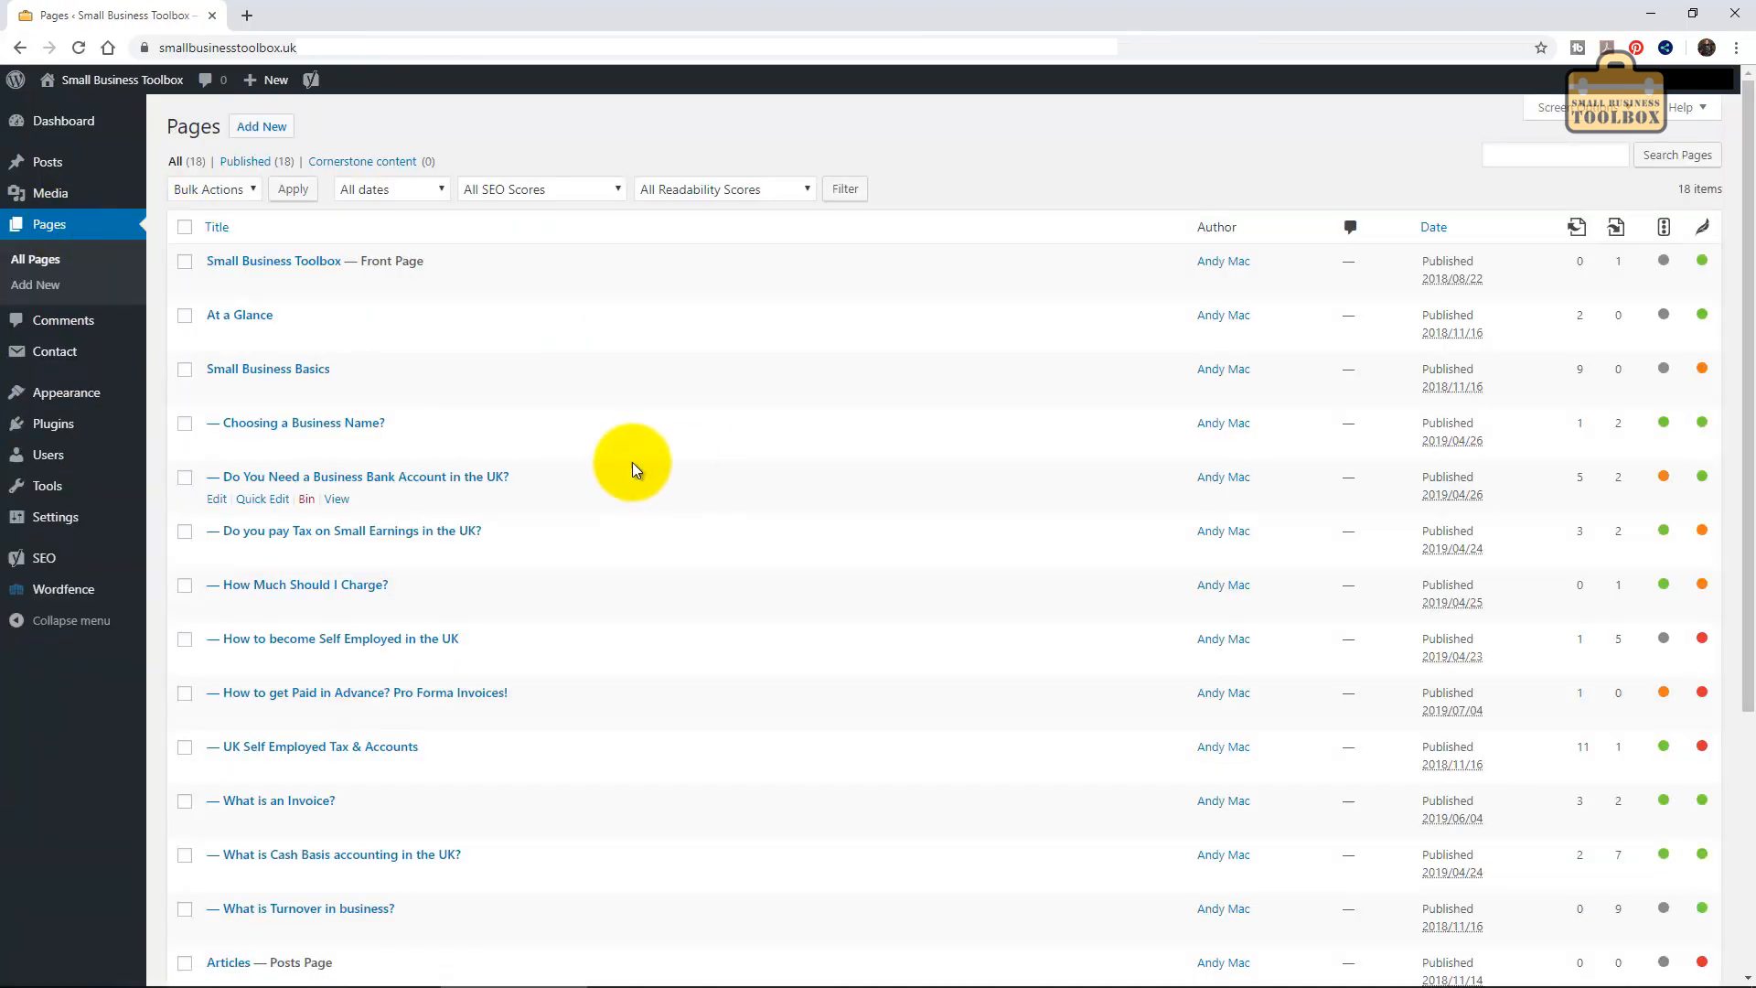
scroll(552, 331, down, 2)
scroll(556, 342, down, 3)
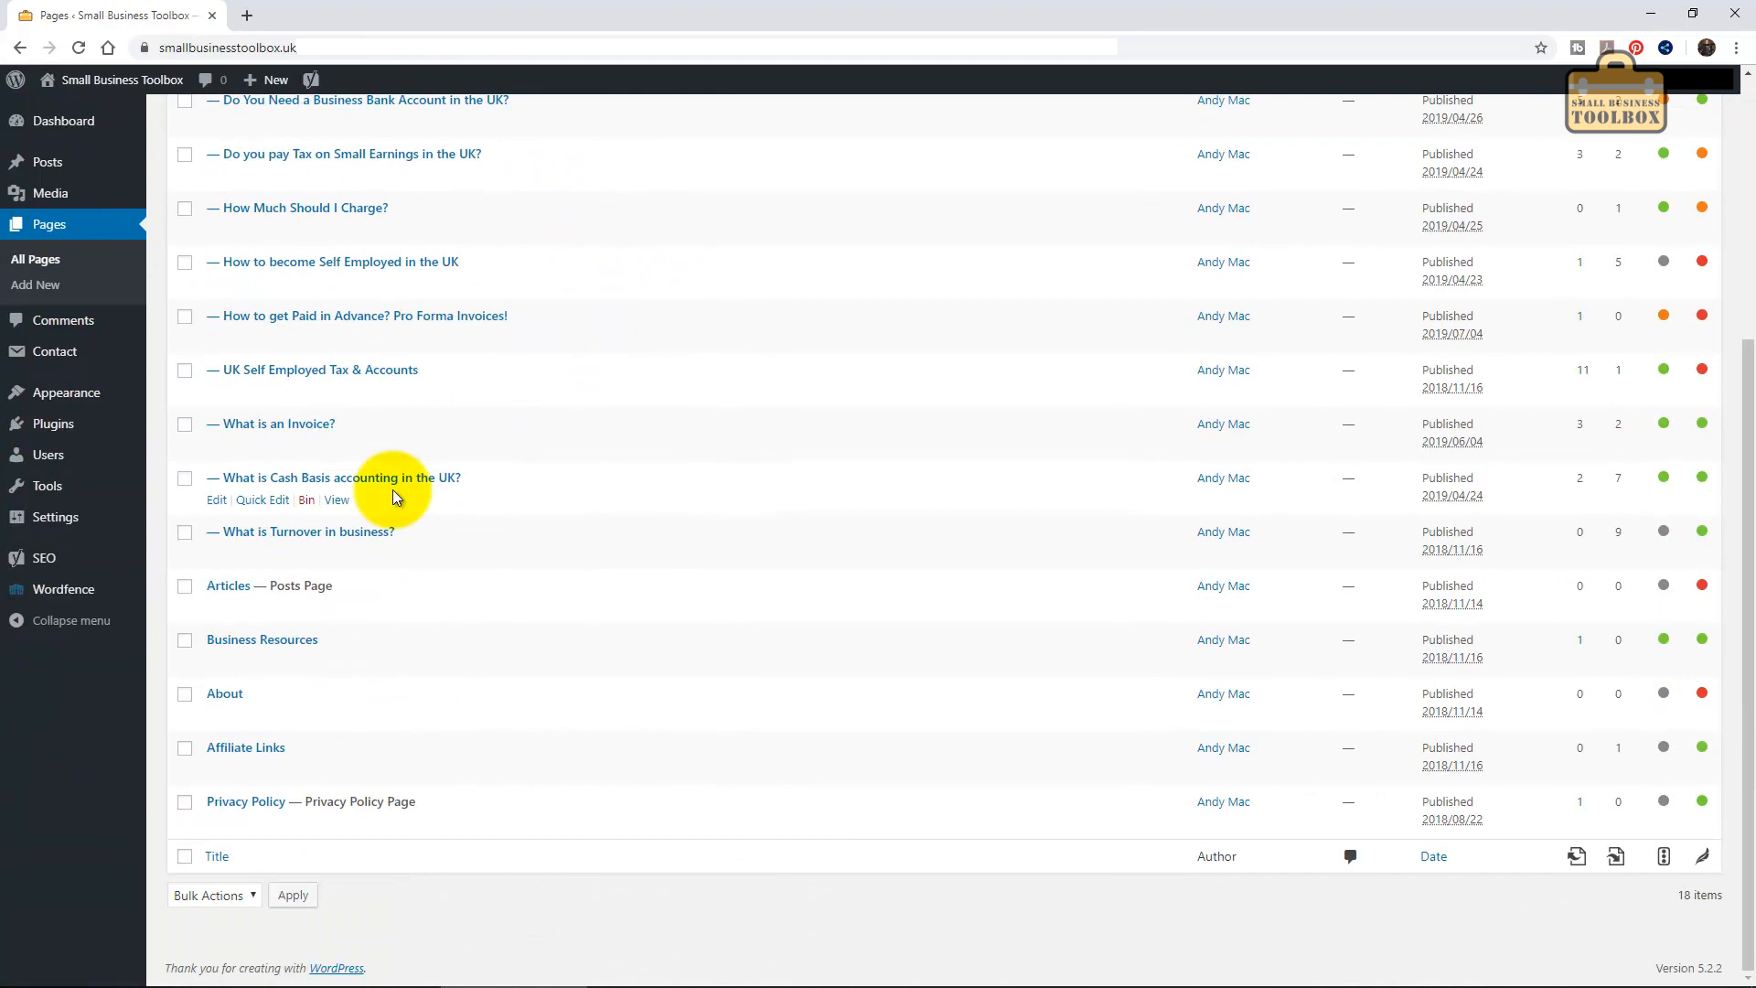
Open the Articles page in the editor, and check which page is assigned as the posts page in the Reading settings.
click(241, 588)
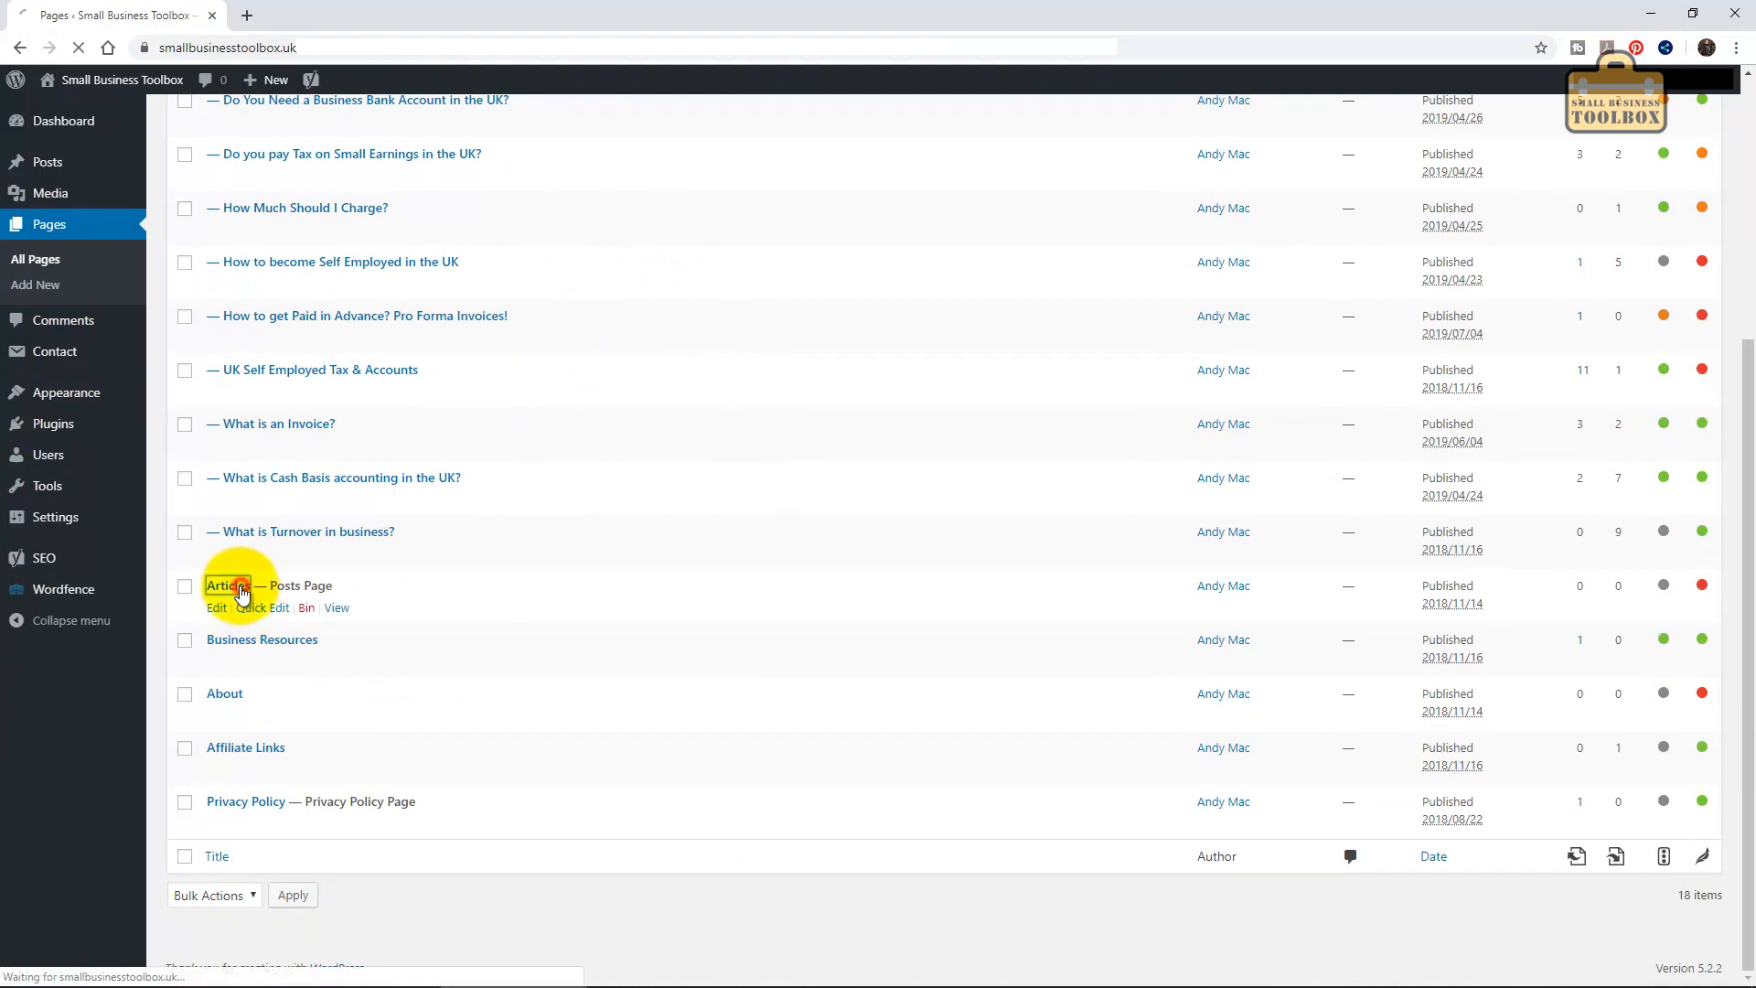
mouse_move(71, 521)
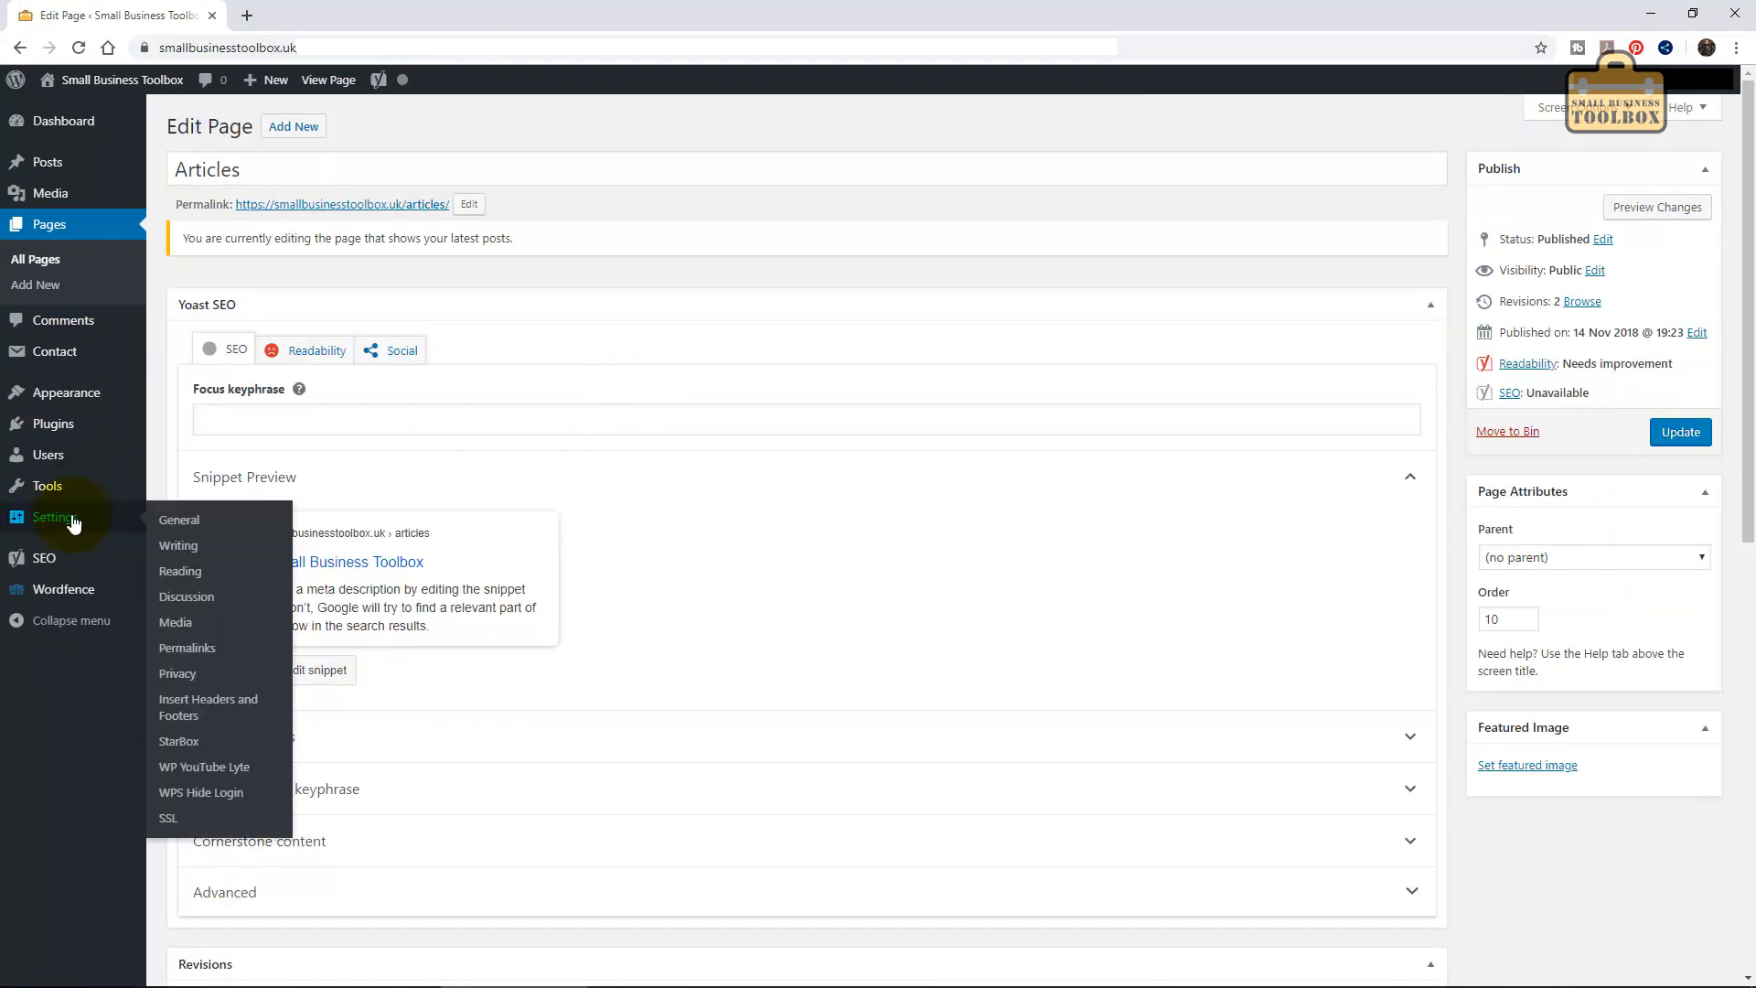
click(175, 576)
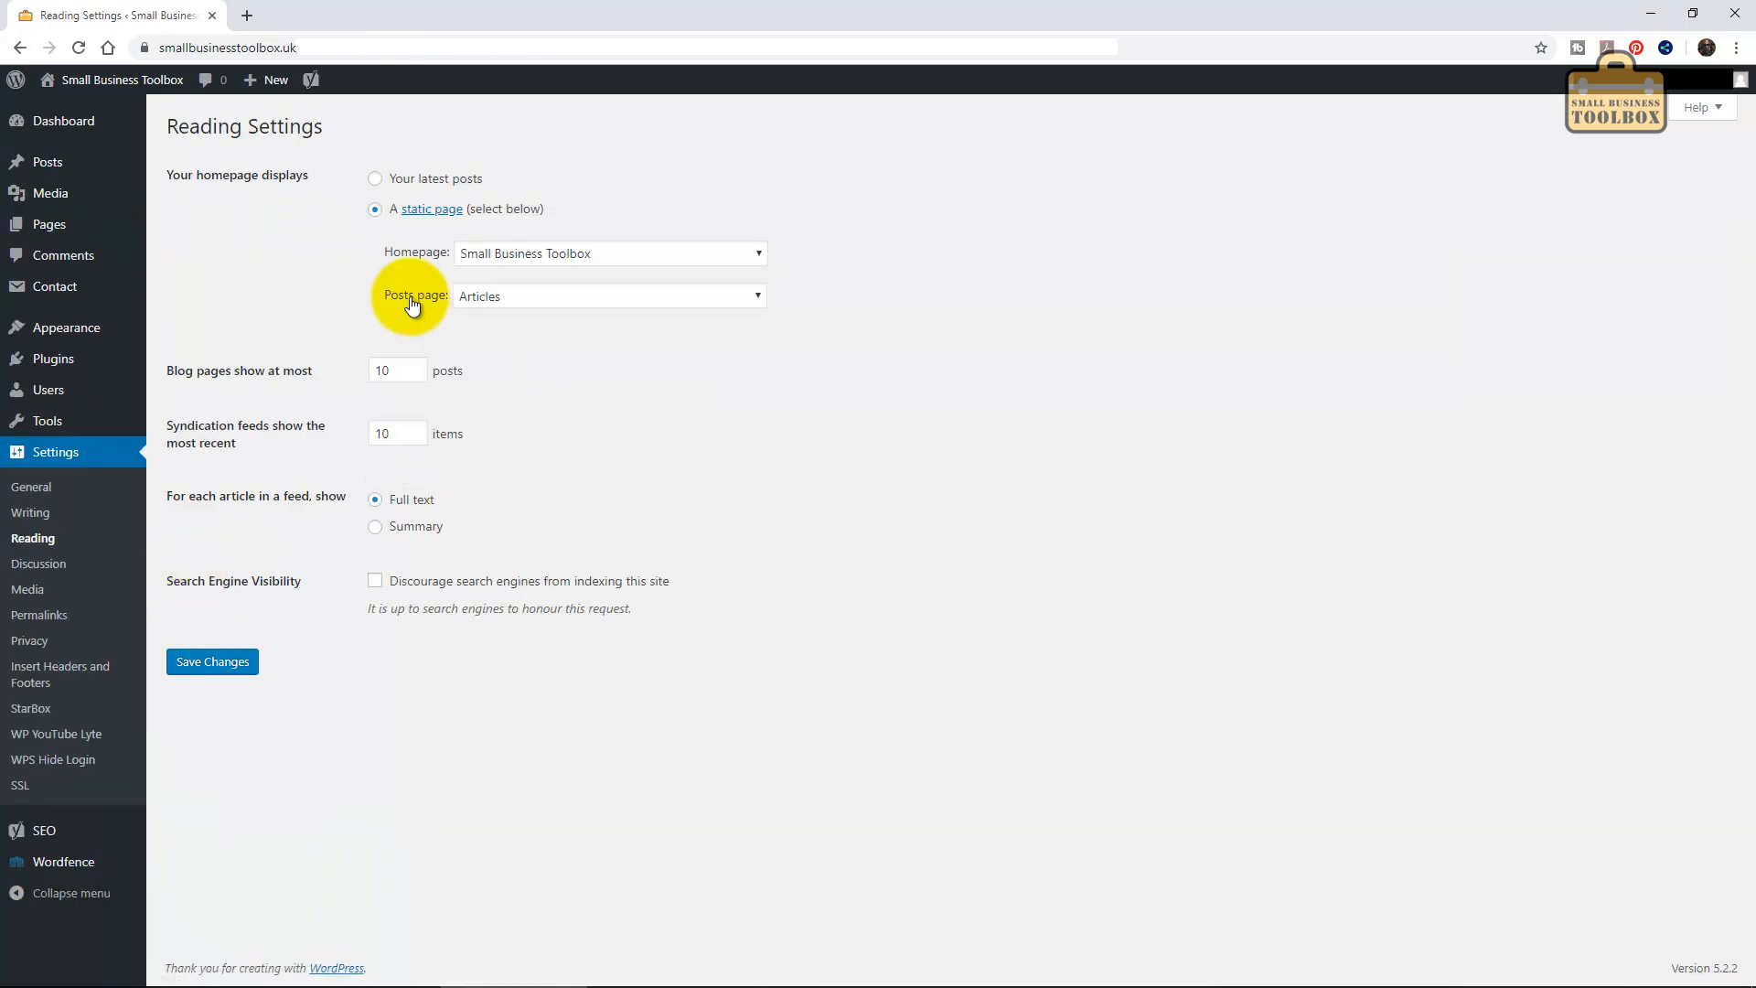
click(553, 297)
click(553, 299)
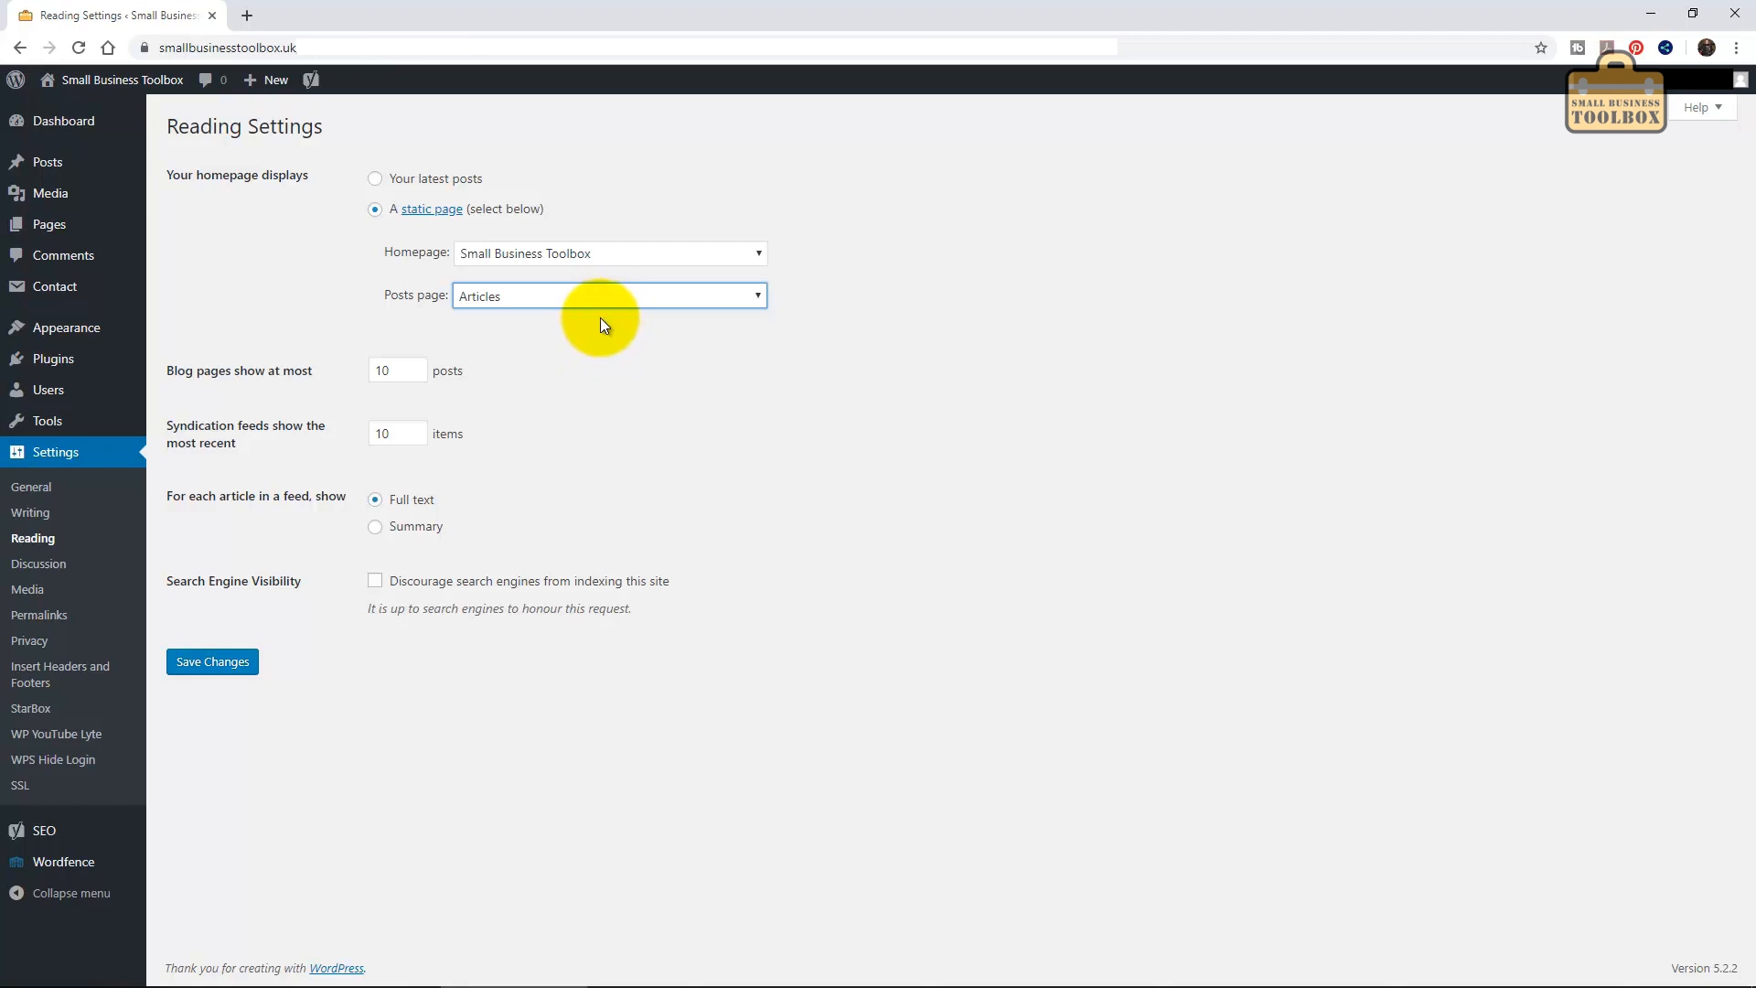
Open the theme customiser and look at the Site Identity options and the Header Media section.
mouse_move(66, 333)
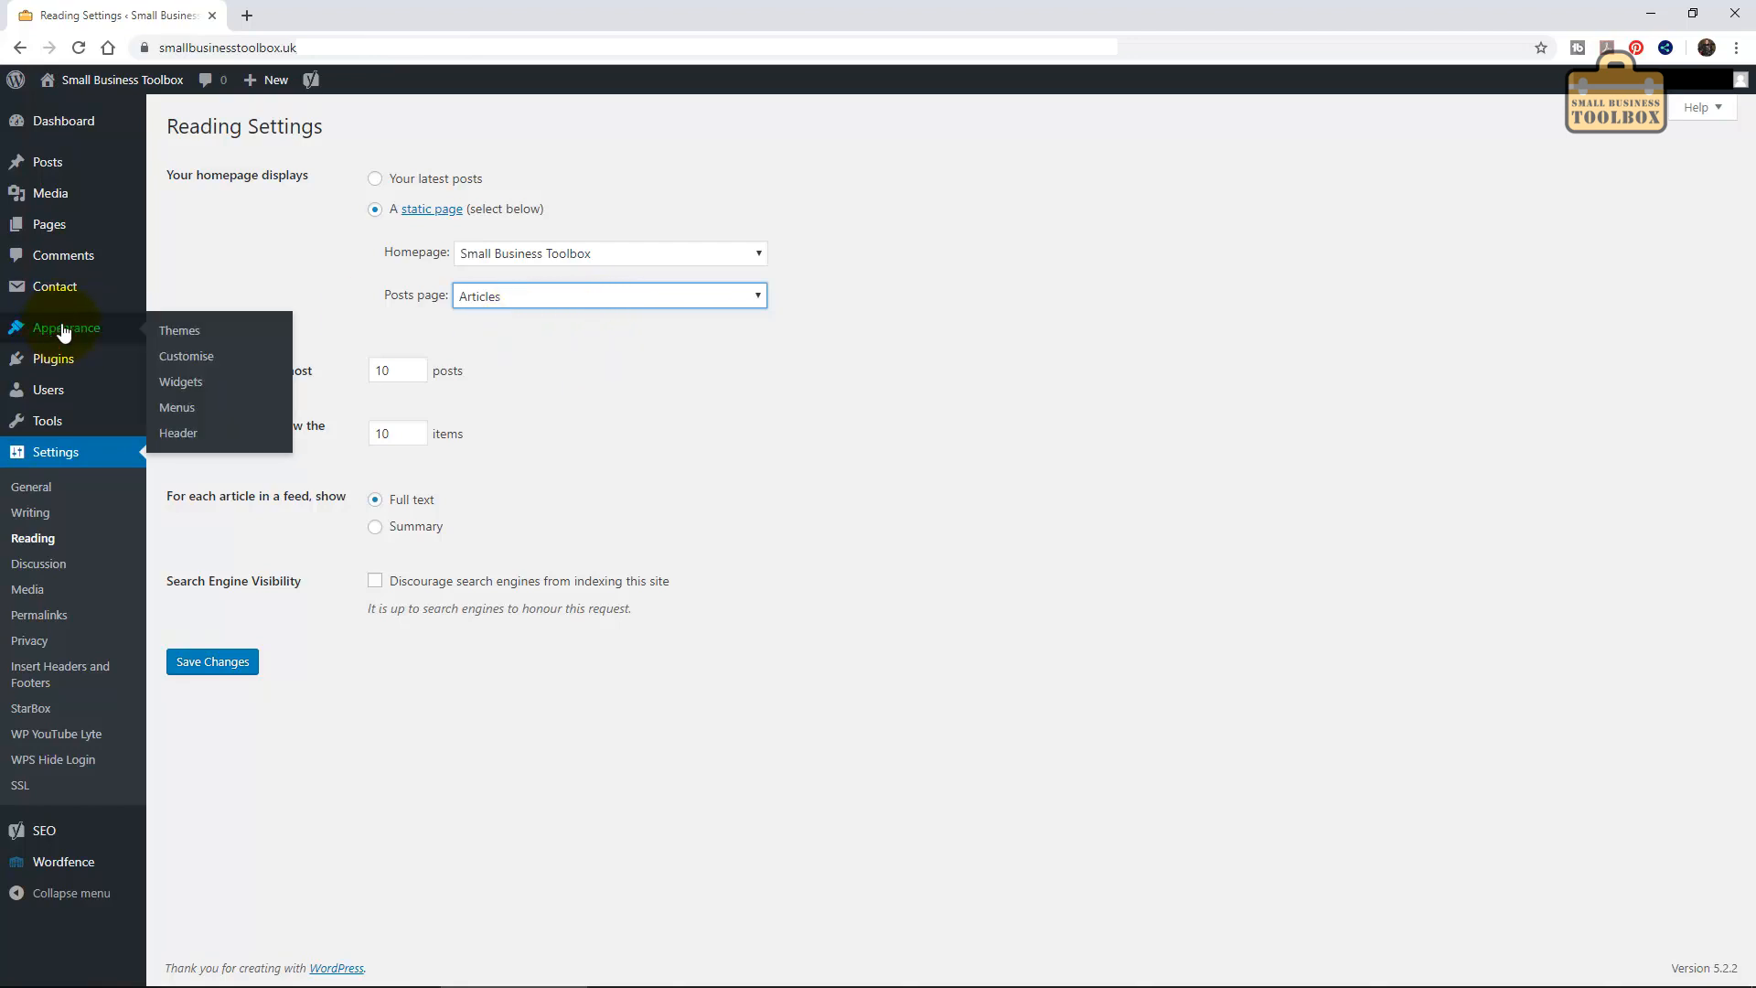
click(186, 360)
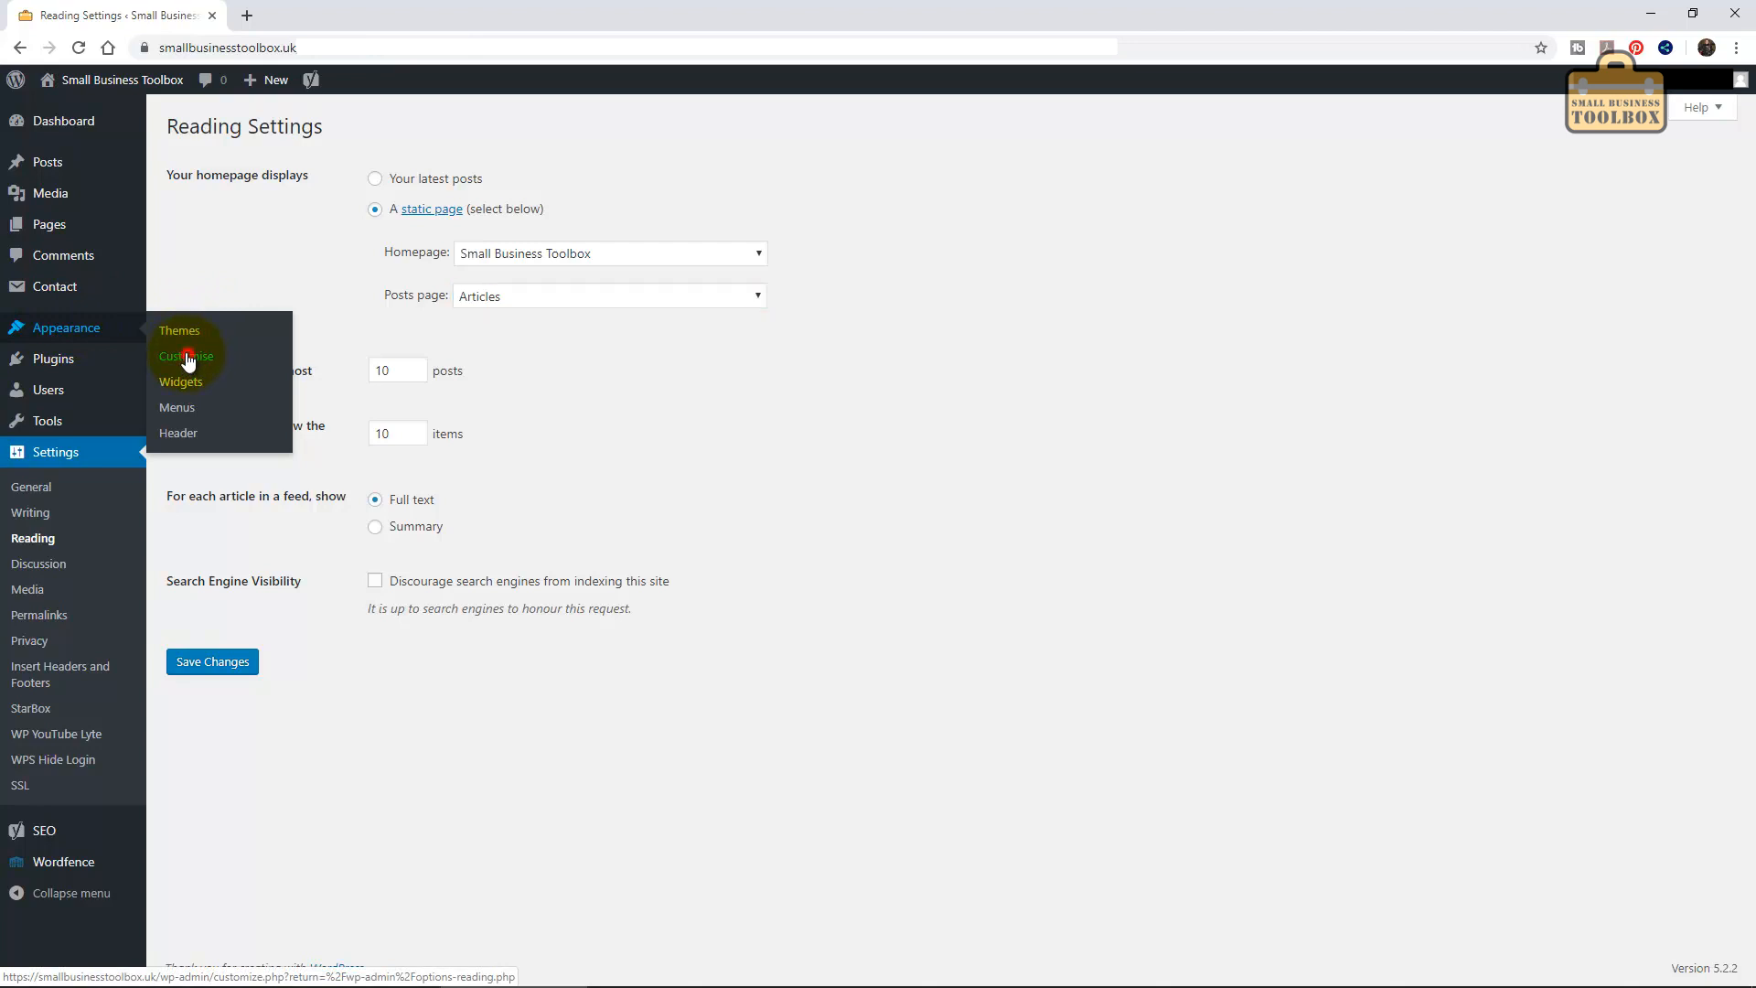
click(289, 280)
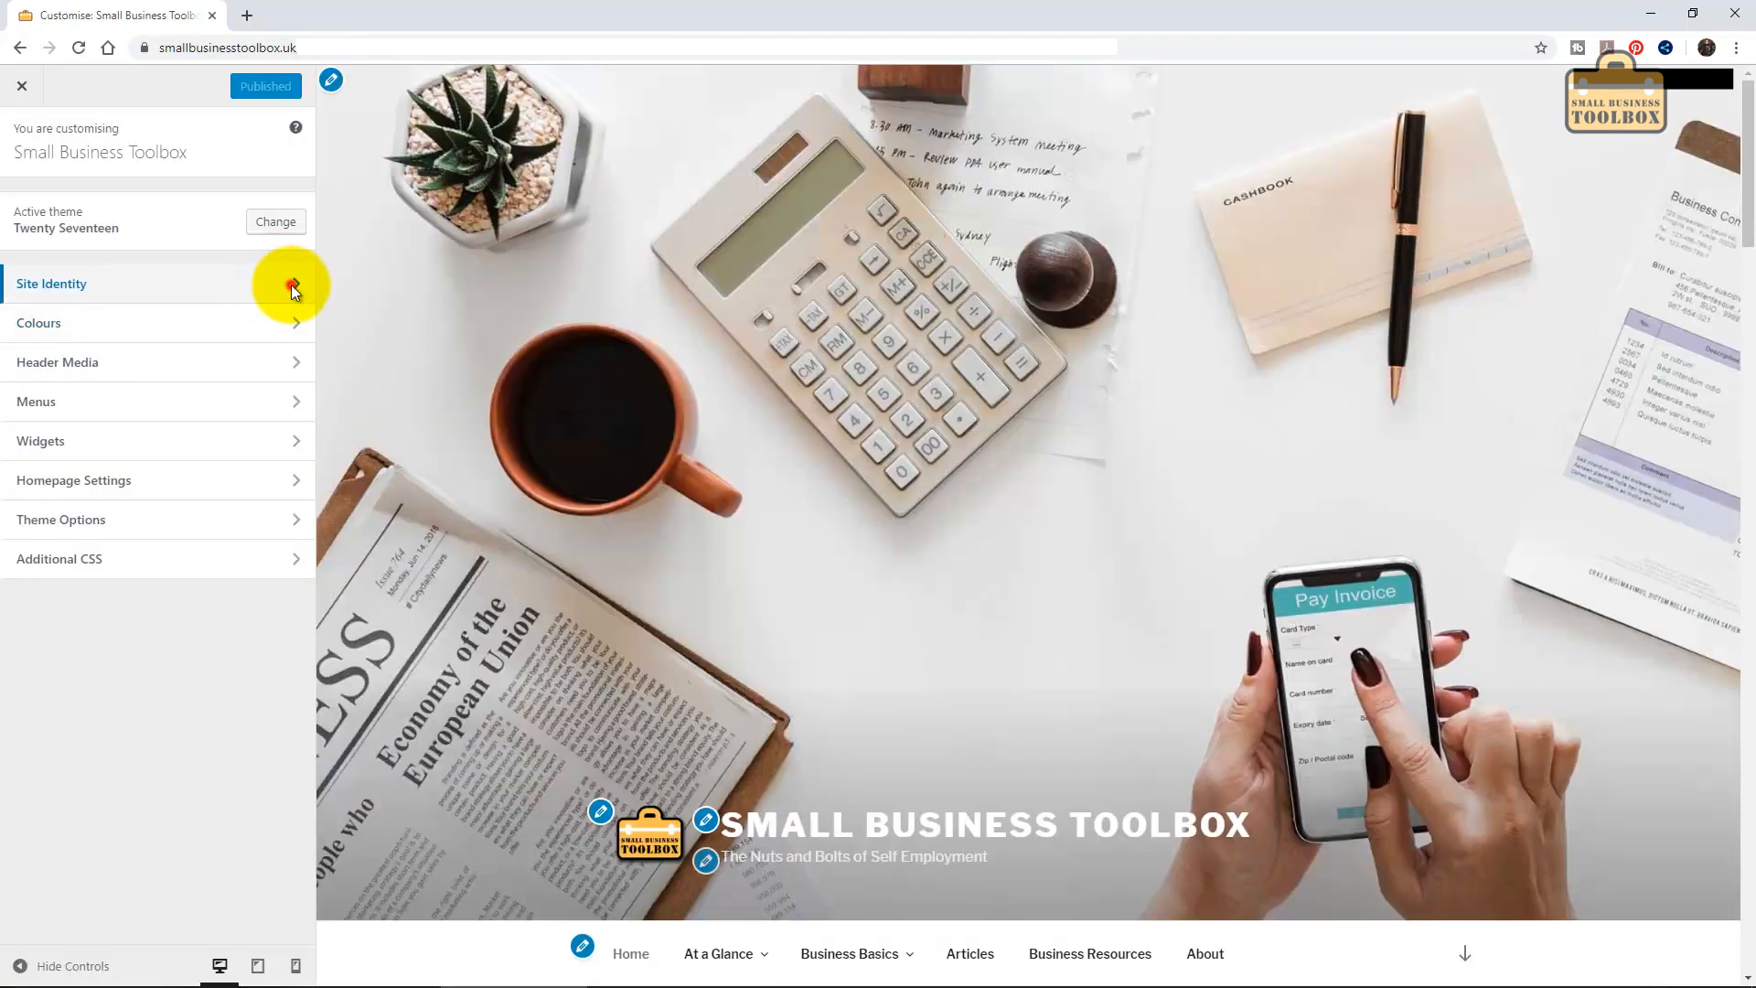
click(144, 467)
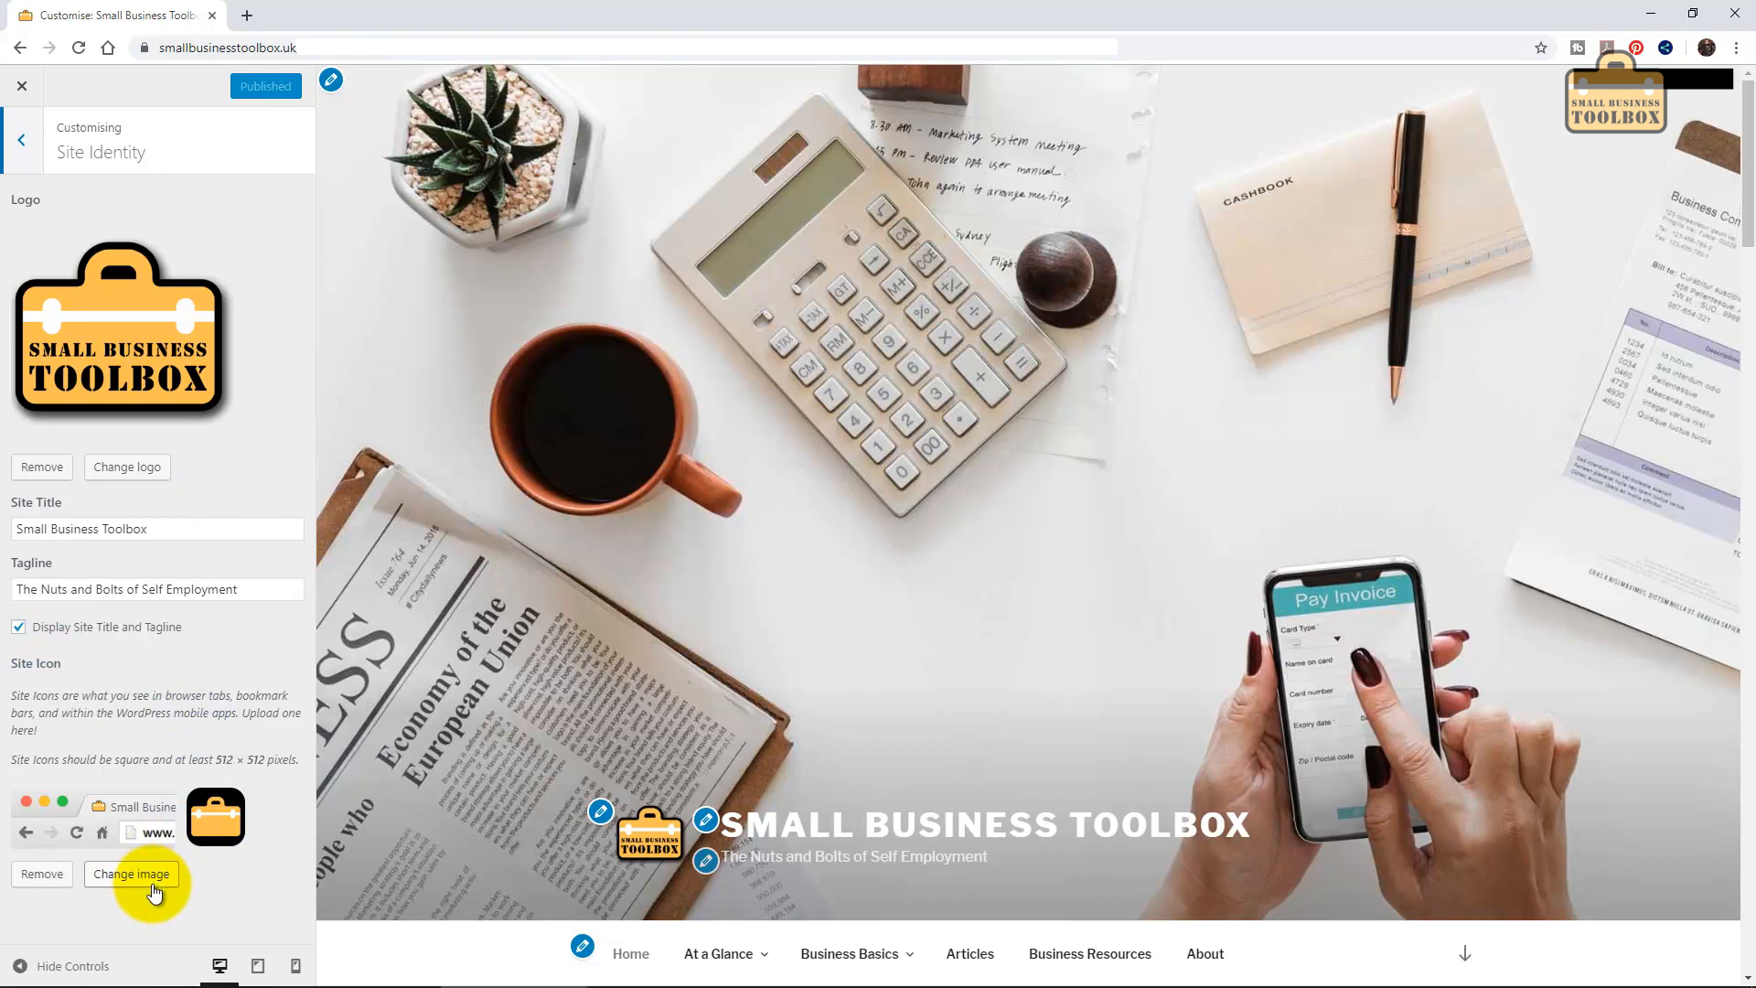
click(23, 142)
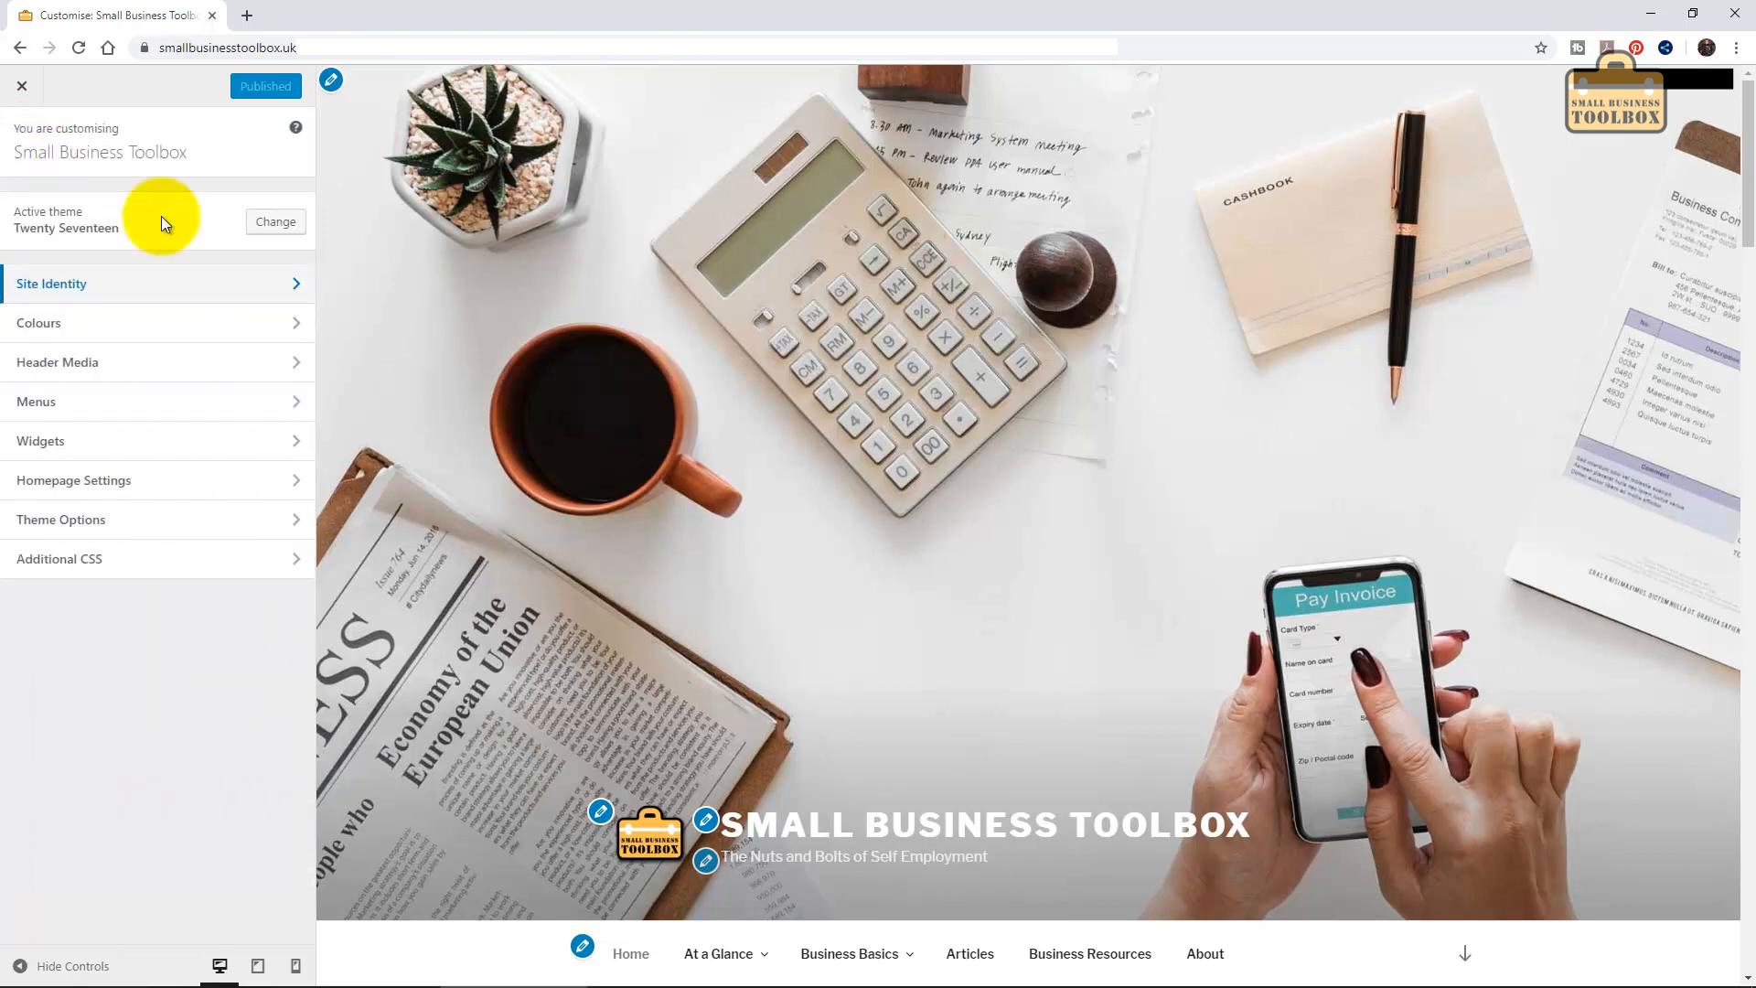
click(294, 366)
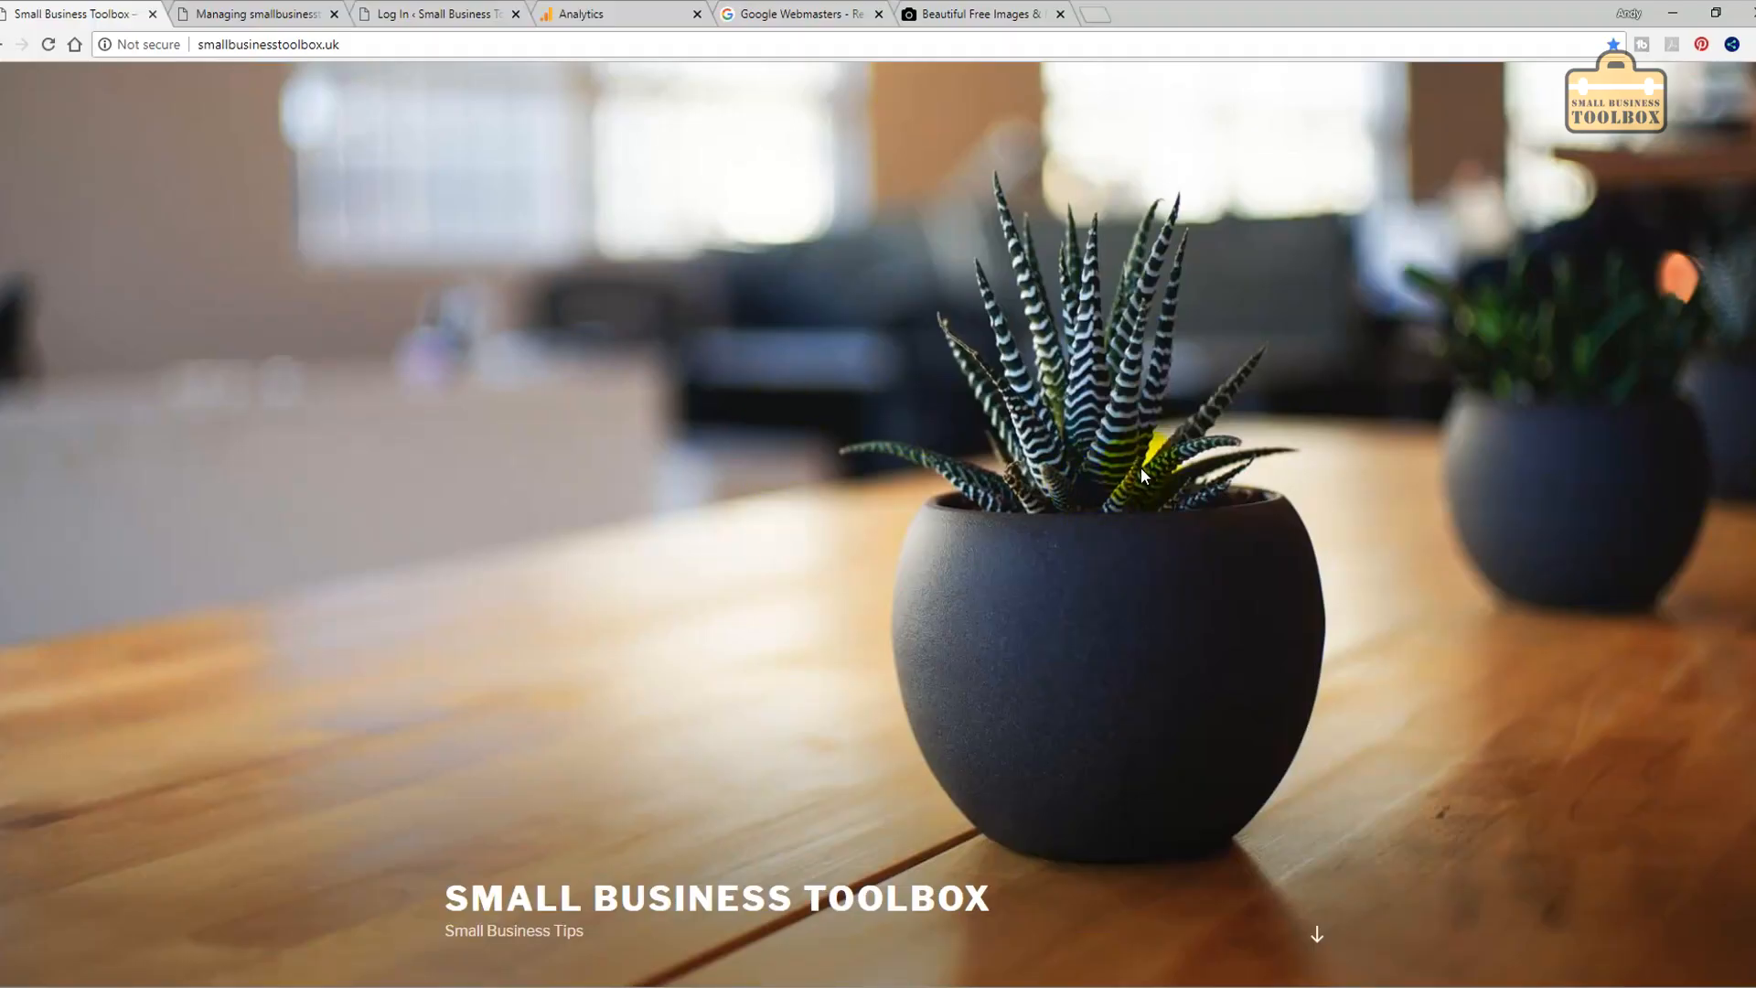
Look over the site's default homepage, and search Unsplash for "business" photos and browse the results.
scroll(938, 678, down, 3)
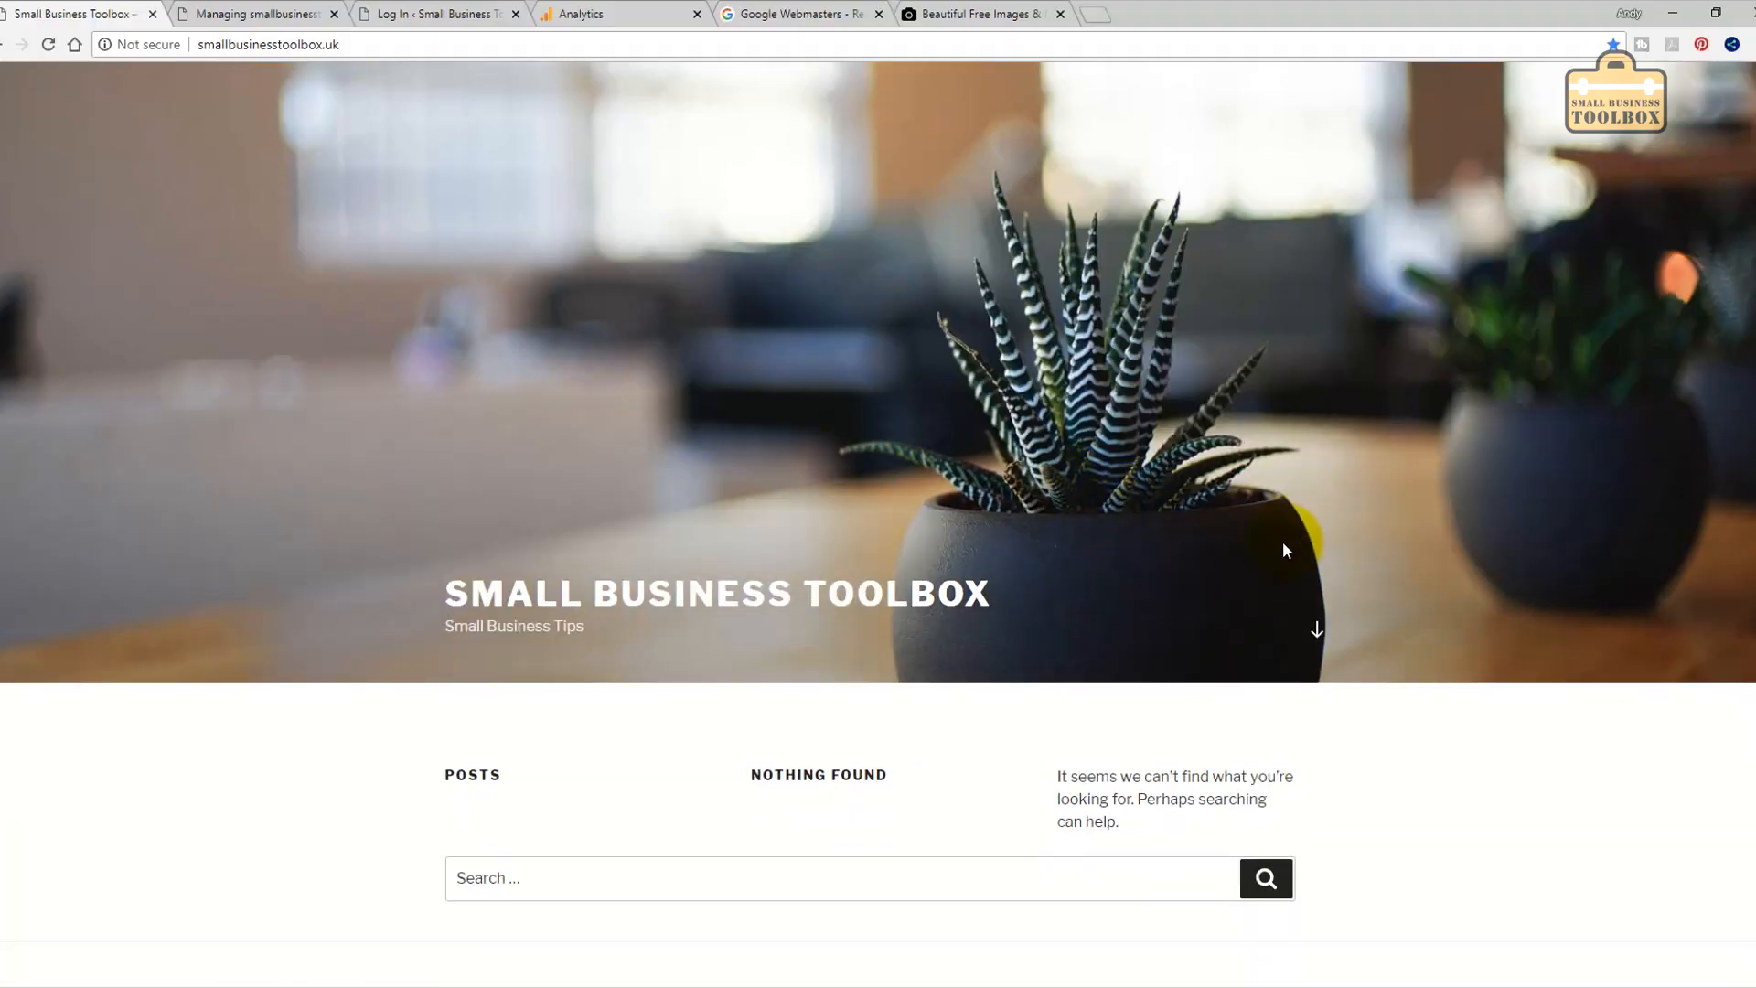
scroll(1269, 550, up, 3)
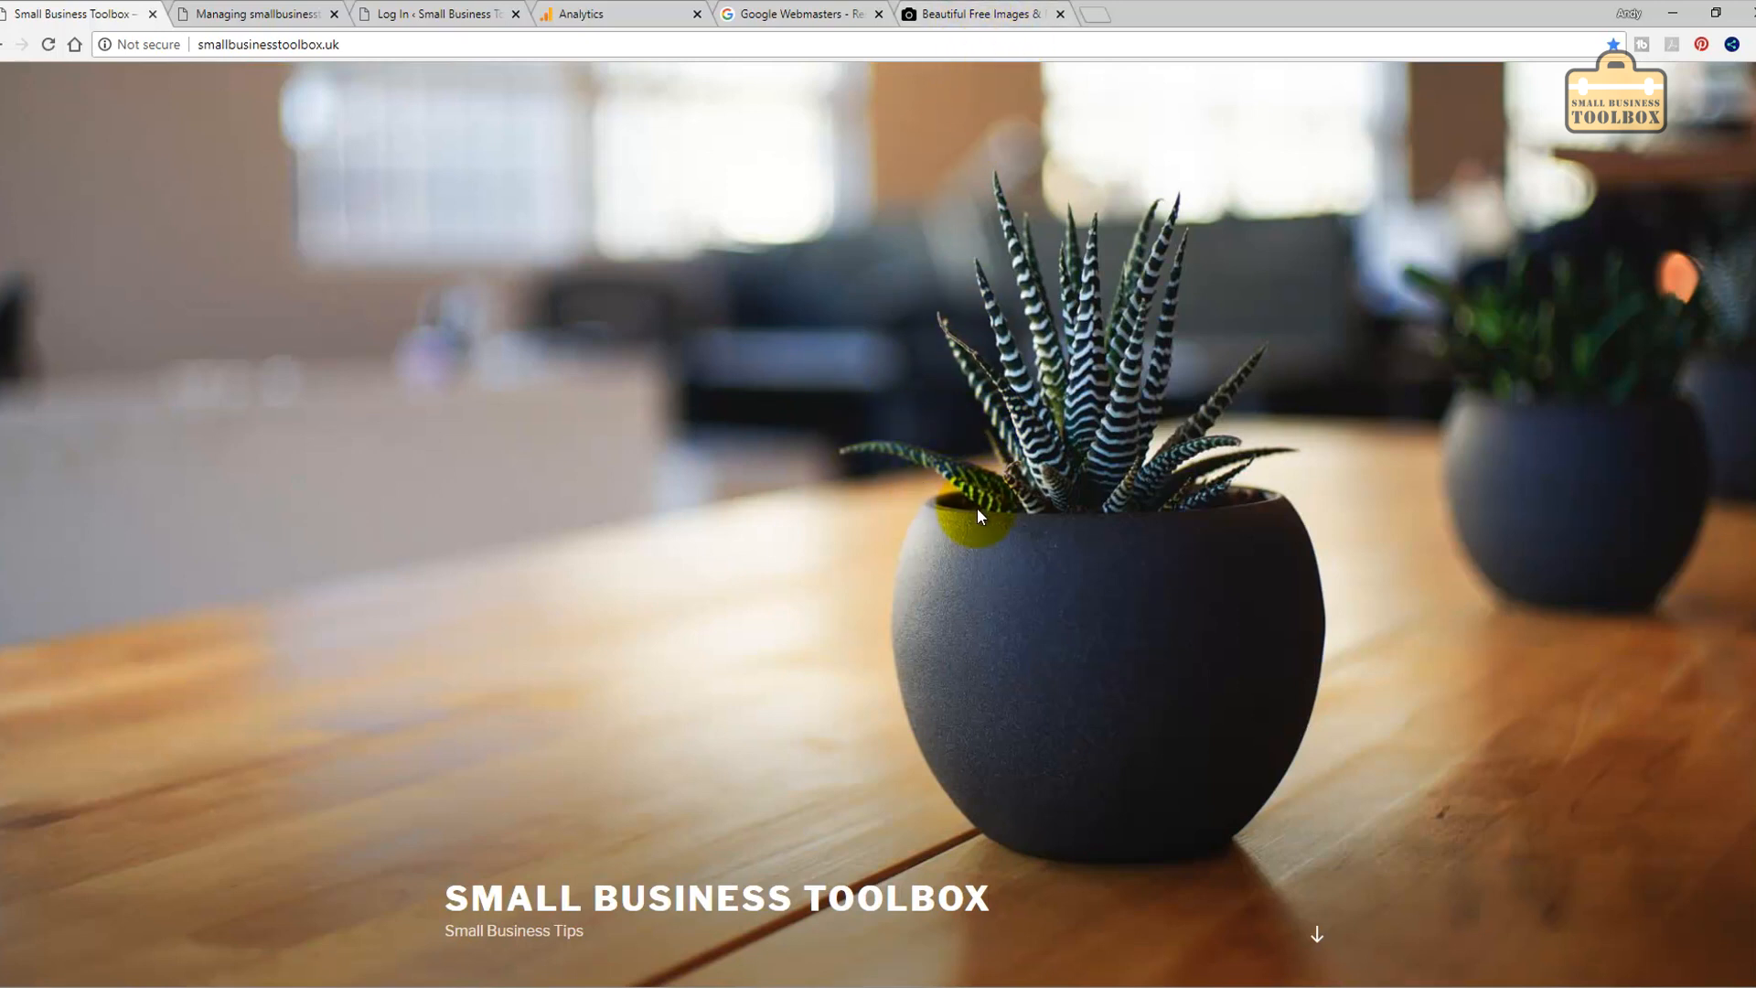
click(976, 17)
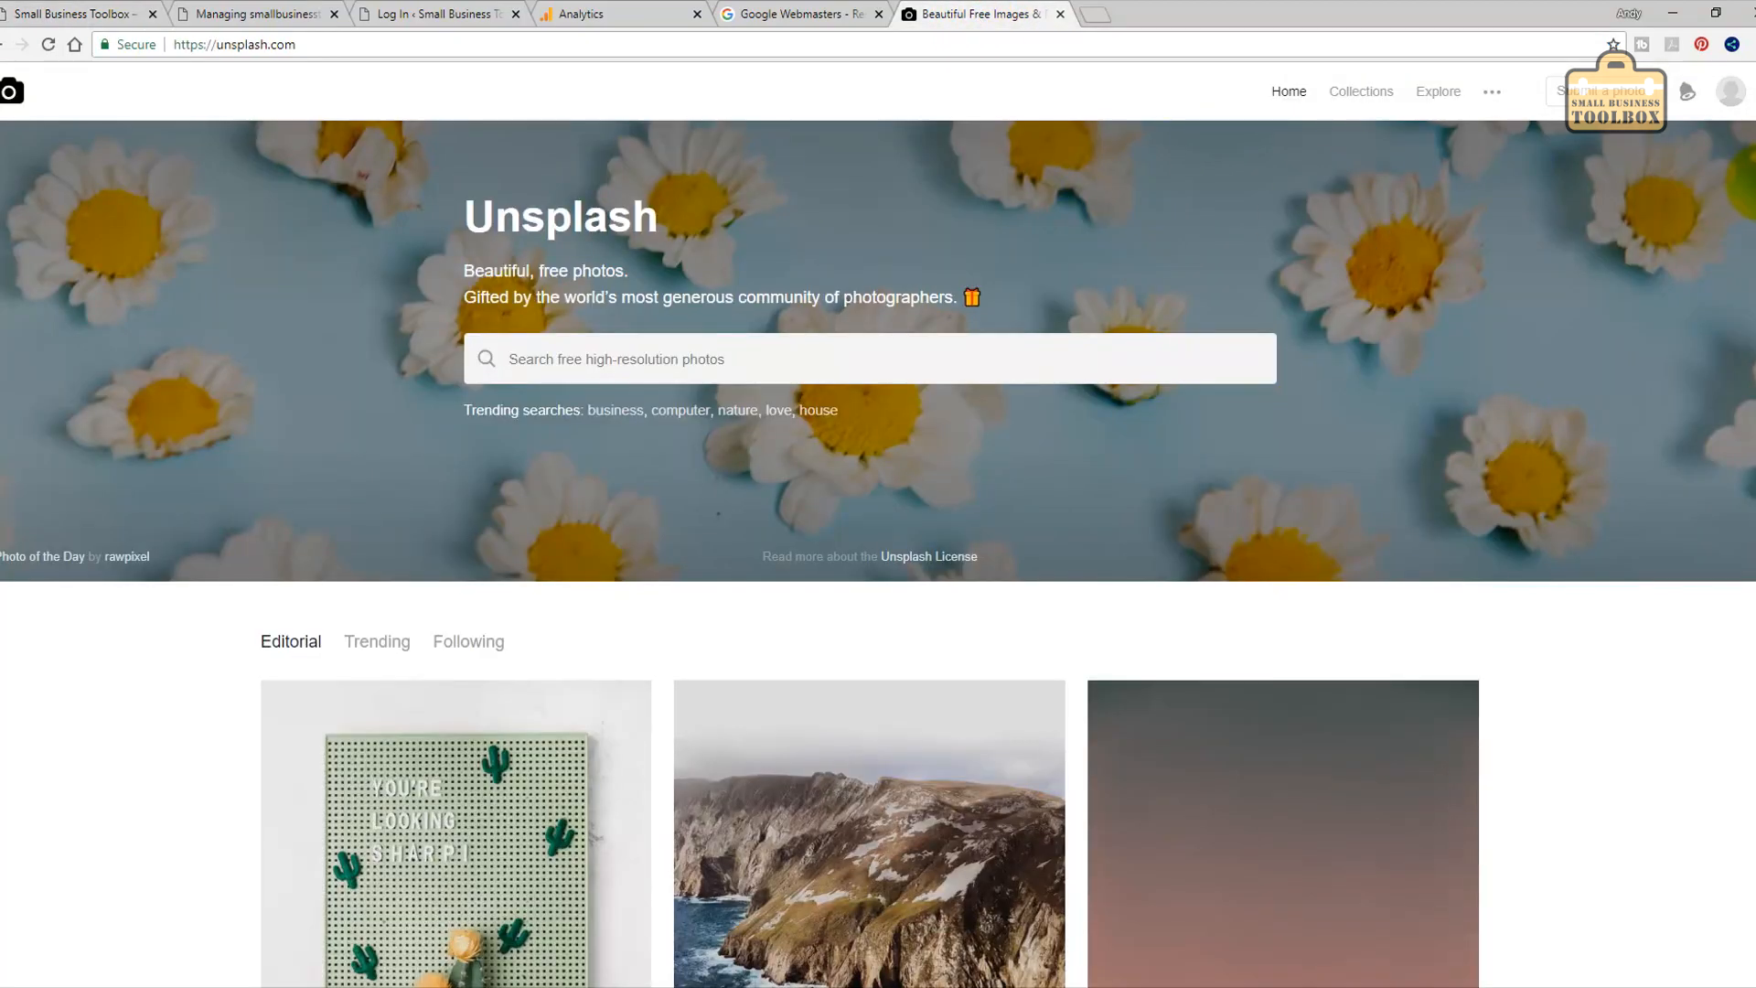
scroll(1747, 220, down, 7)
scroll(1751, 249, up, 8)
click(711, 355)
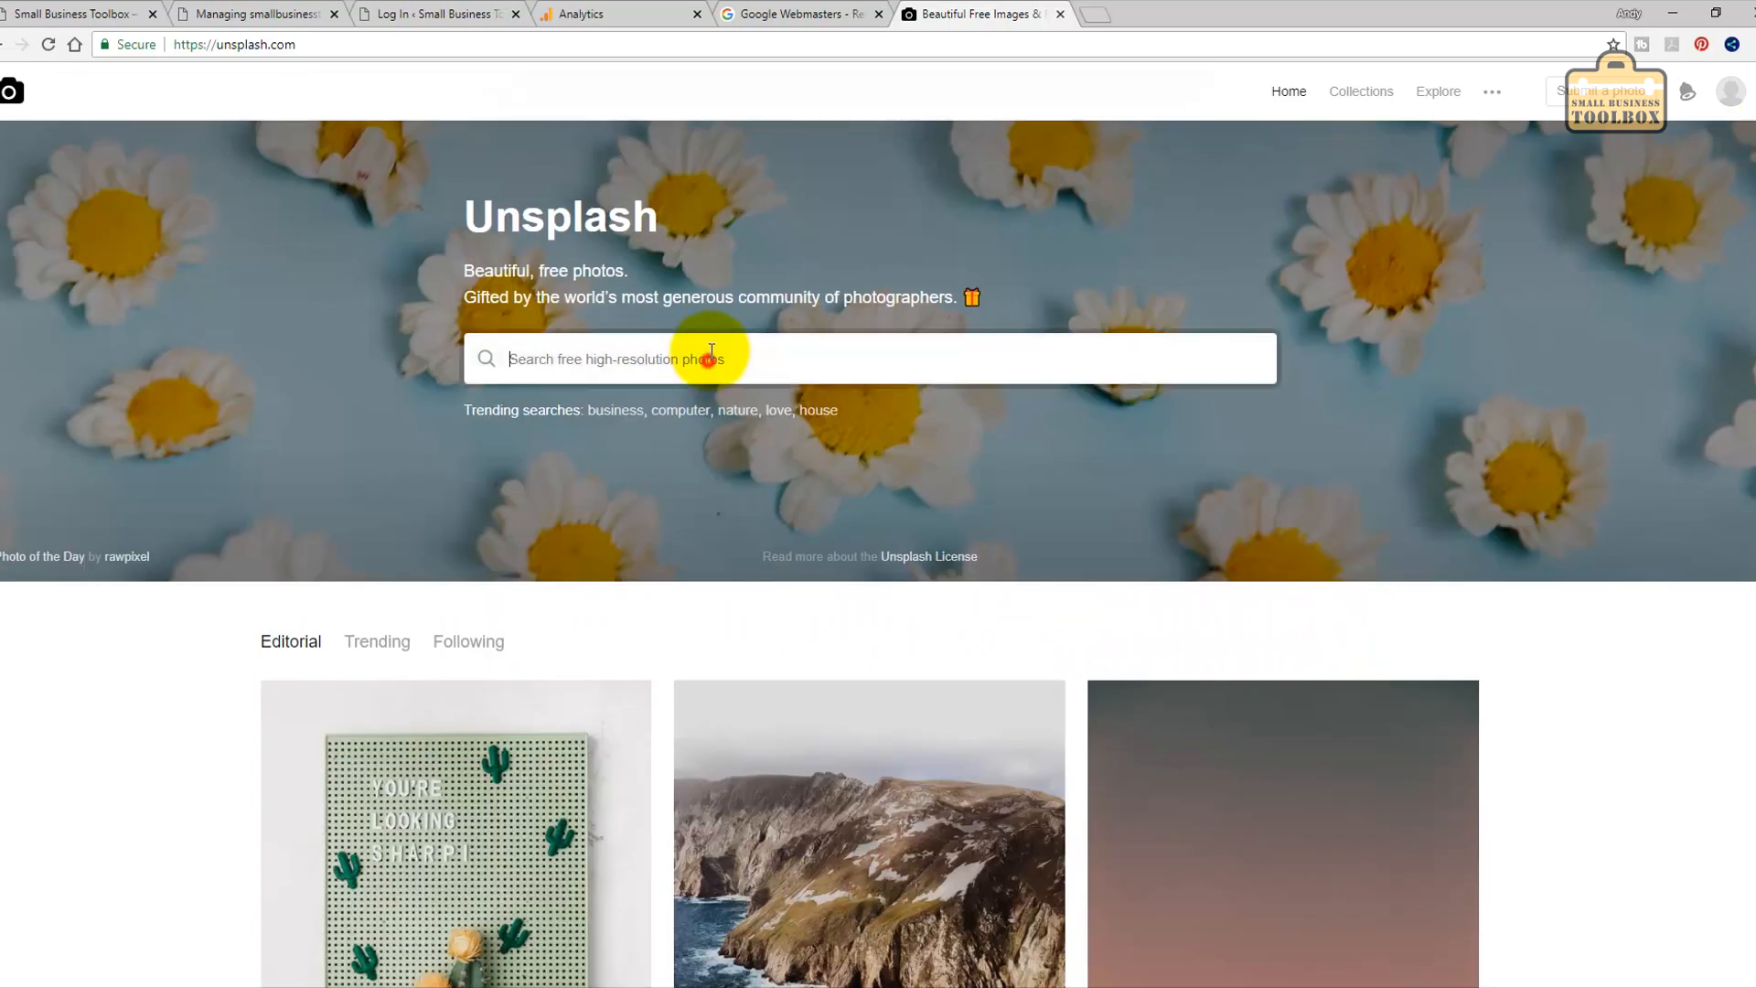
text(business)
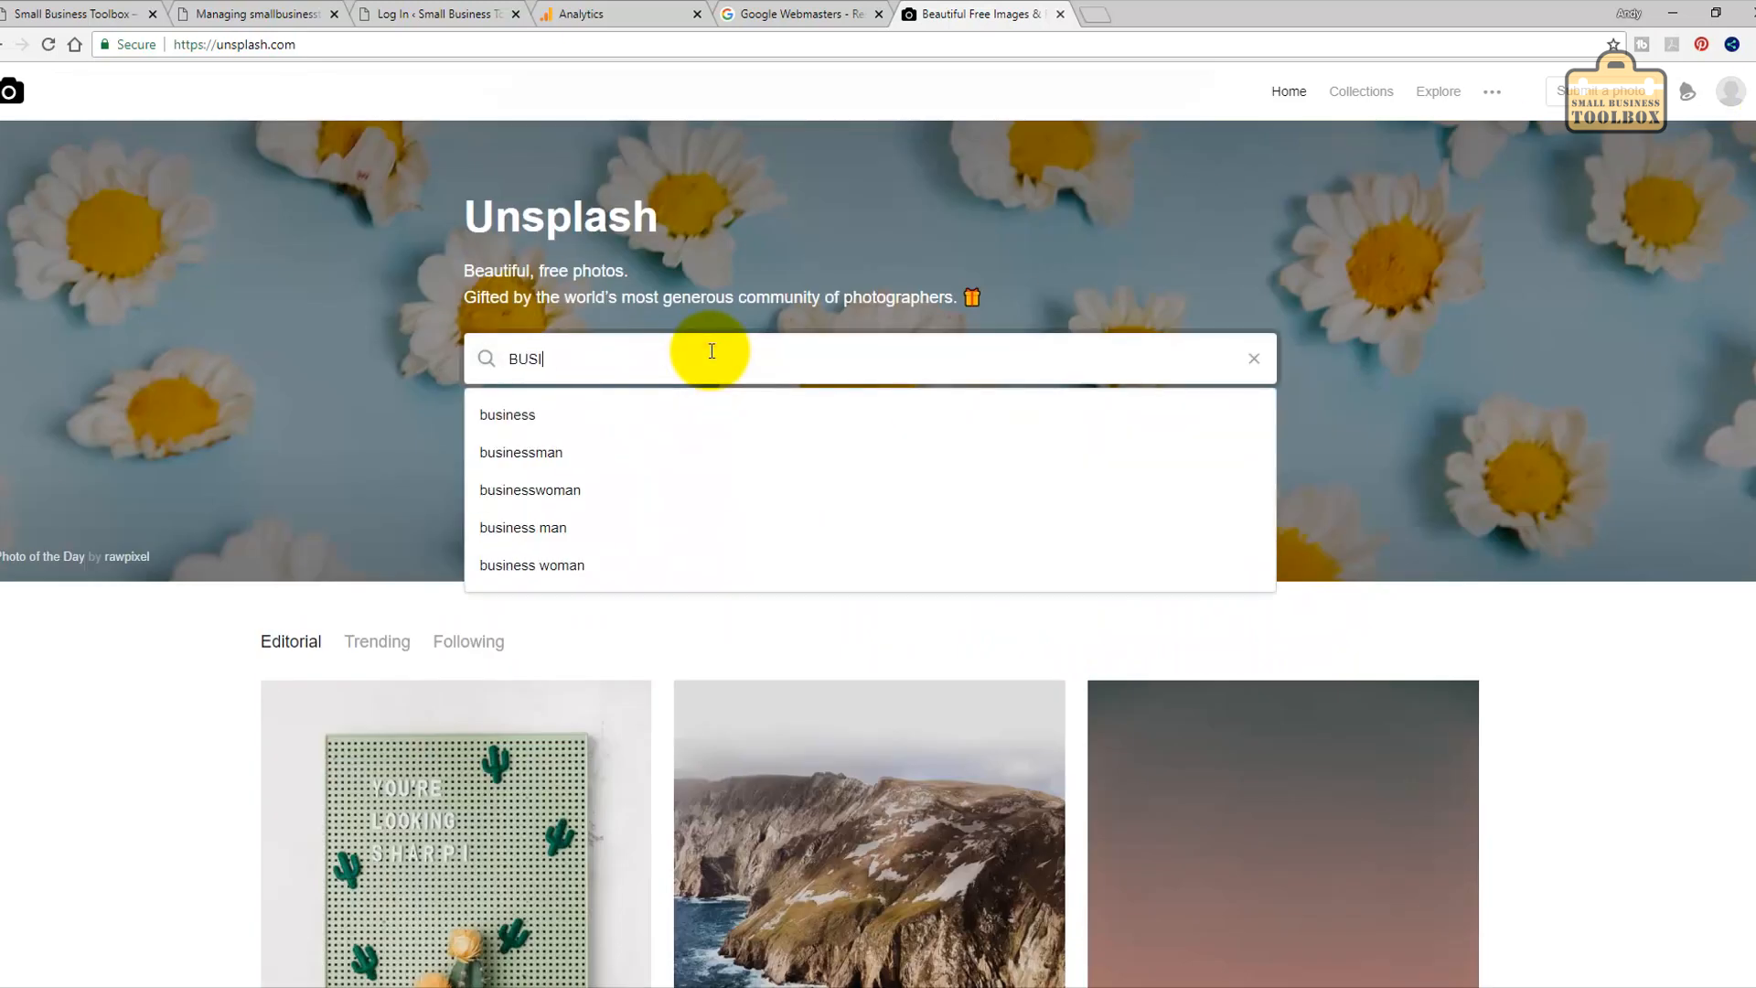
key(Return)
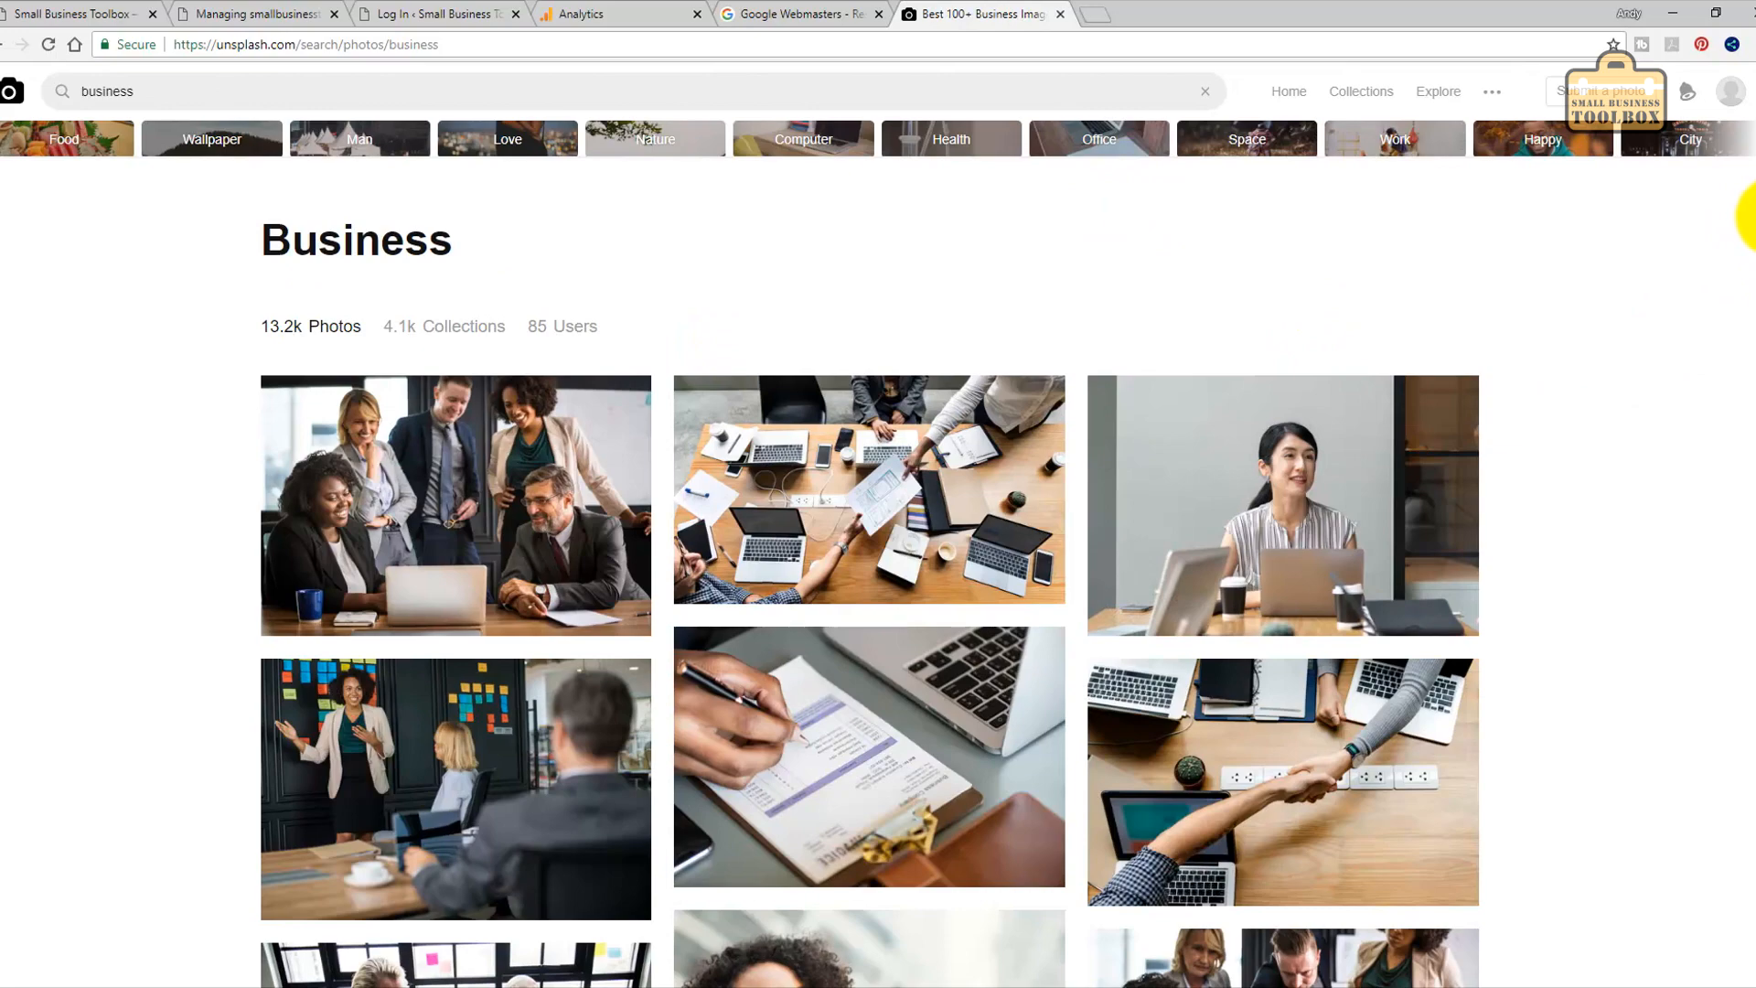
scroll(1747, 333, down, 6)
scroll(1746, 439, down, 5)
scroll(1732, 482, up, 15)
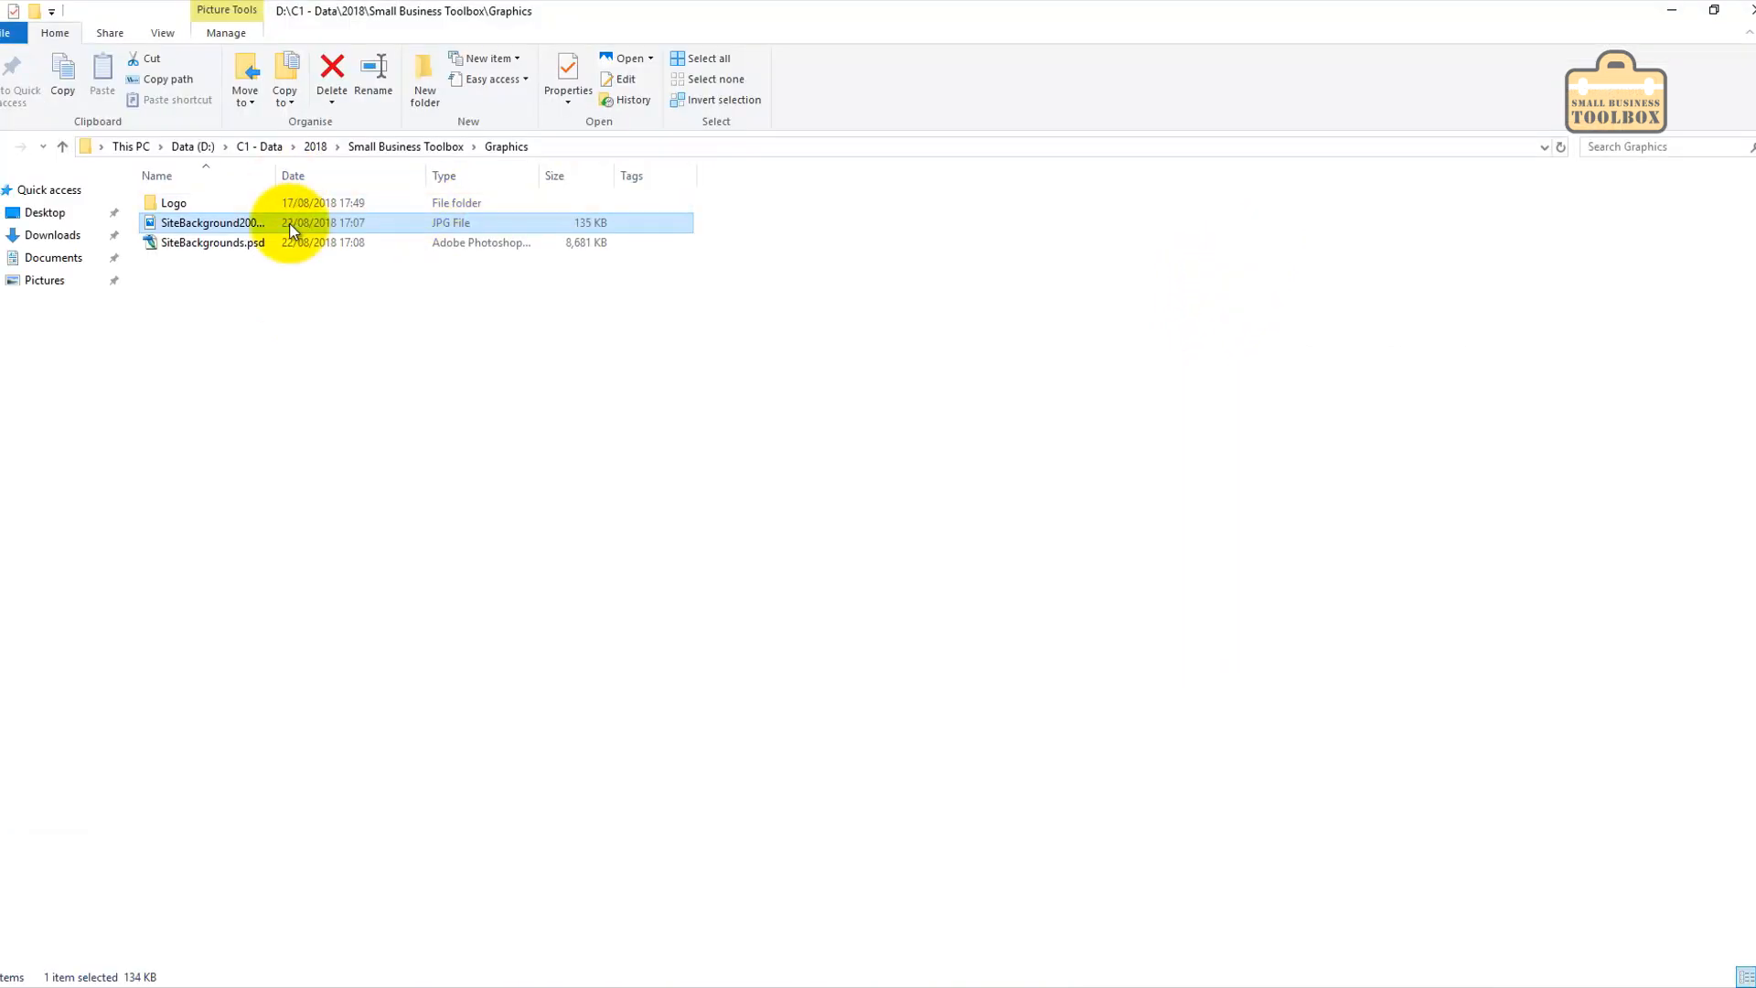
View the site background JPG in the Graphics folder, close it and open the Logo folder.
double_click(238, 221)
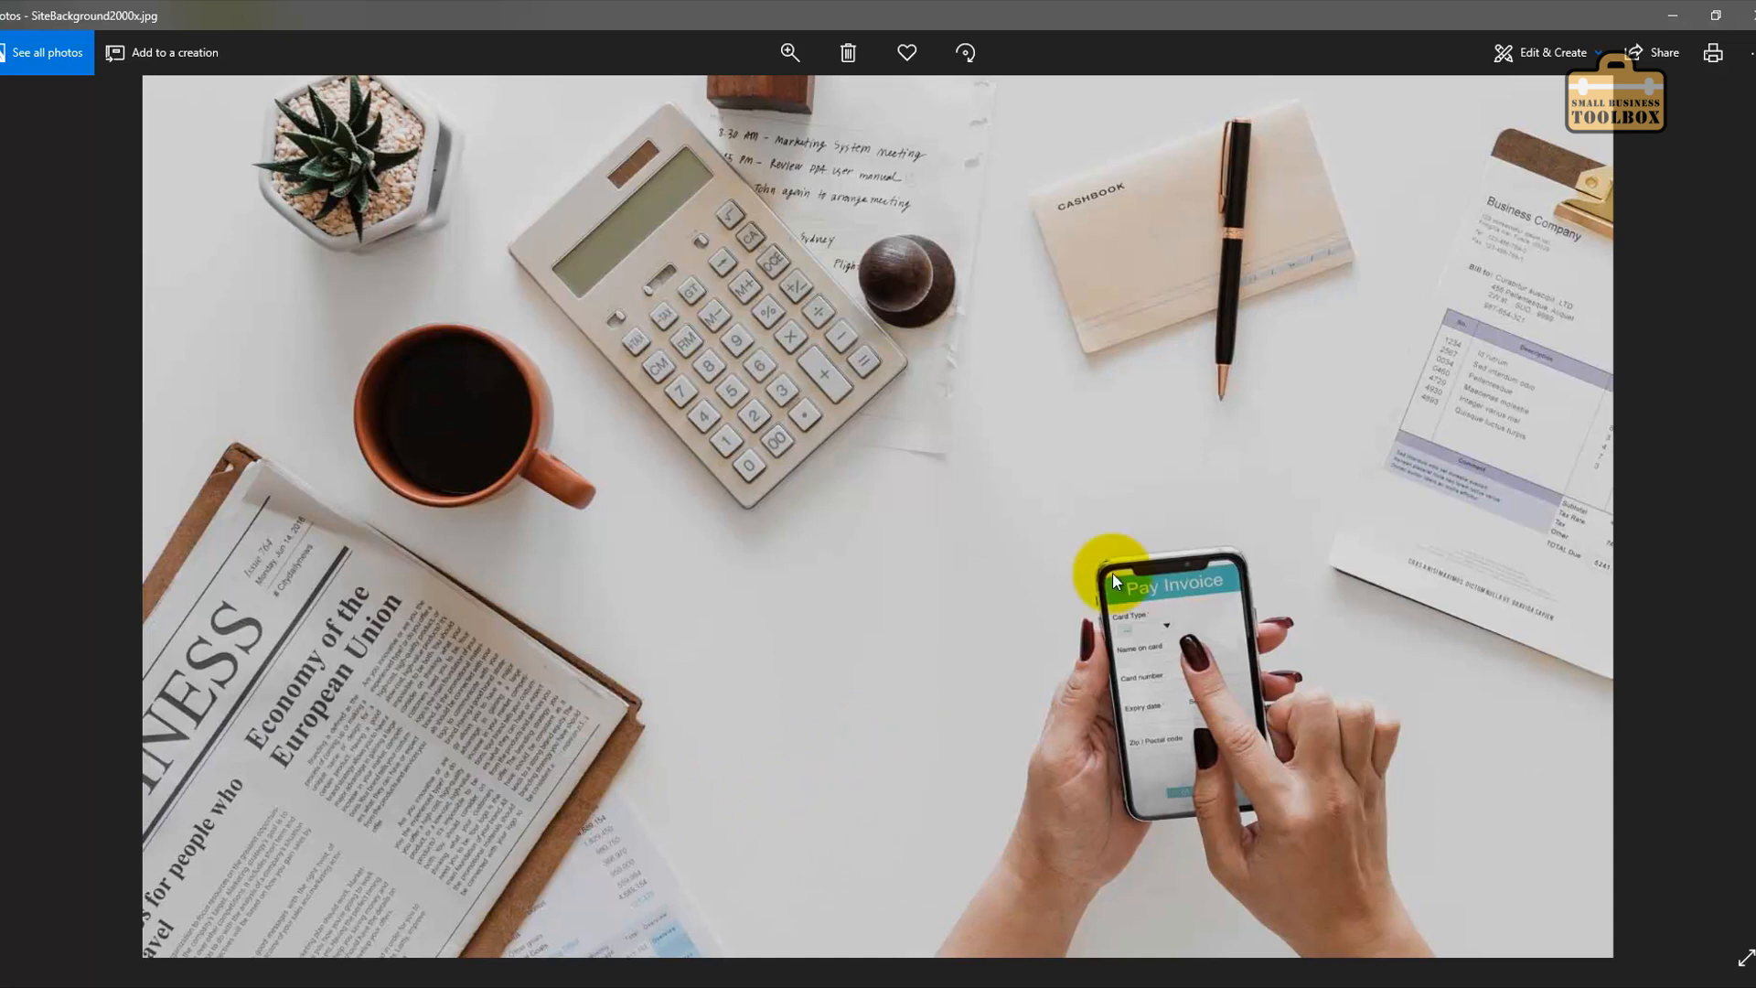
click(1744, 11)
double_click(170, 203)
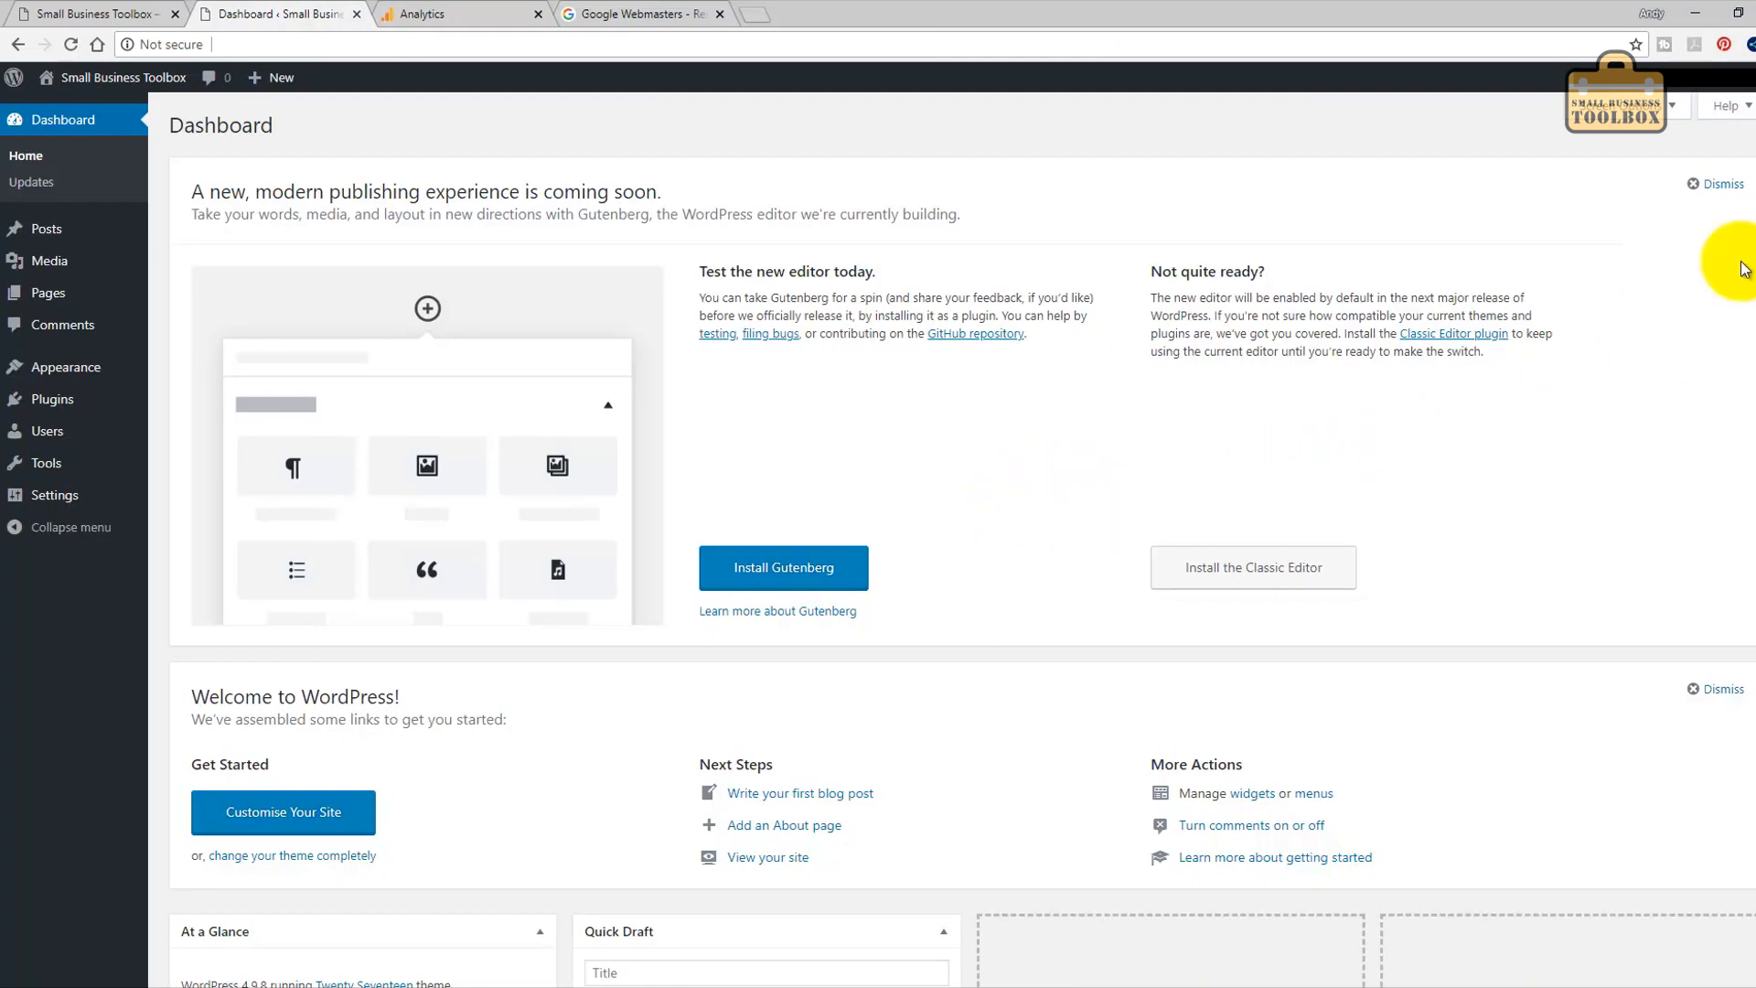
Dismiss the new editor announcement and the Welcome to WordPress panel on the dashboard.
click(1699, 188)
click(1697, 182)
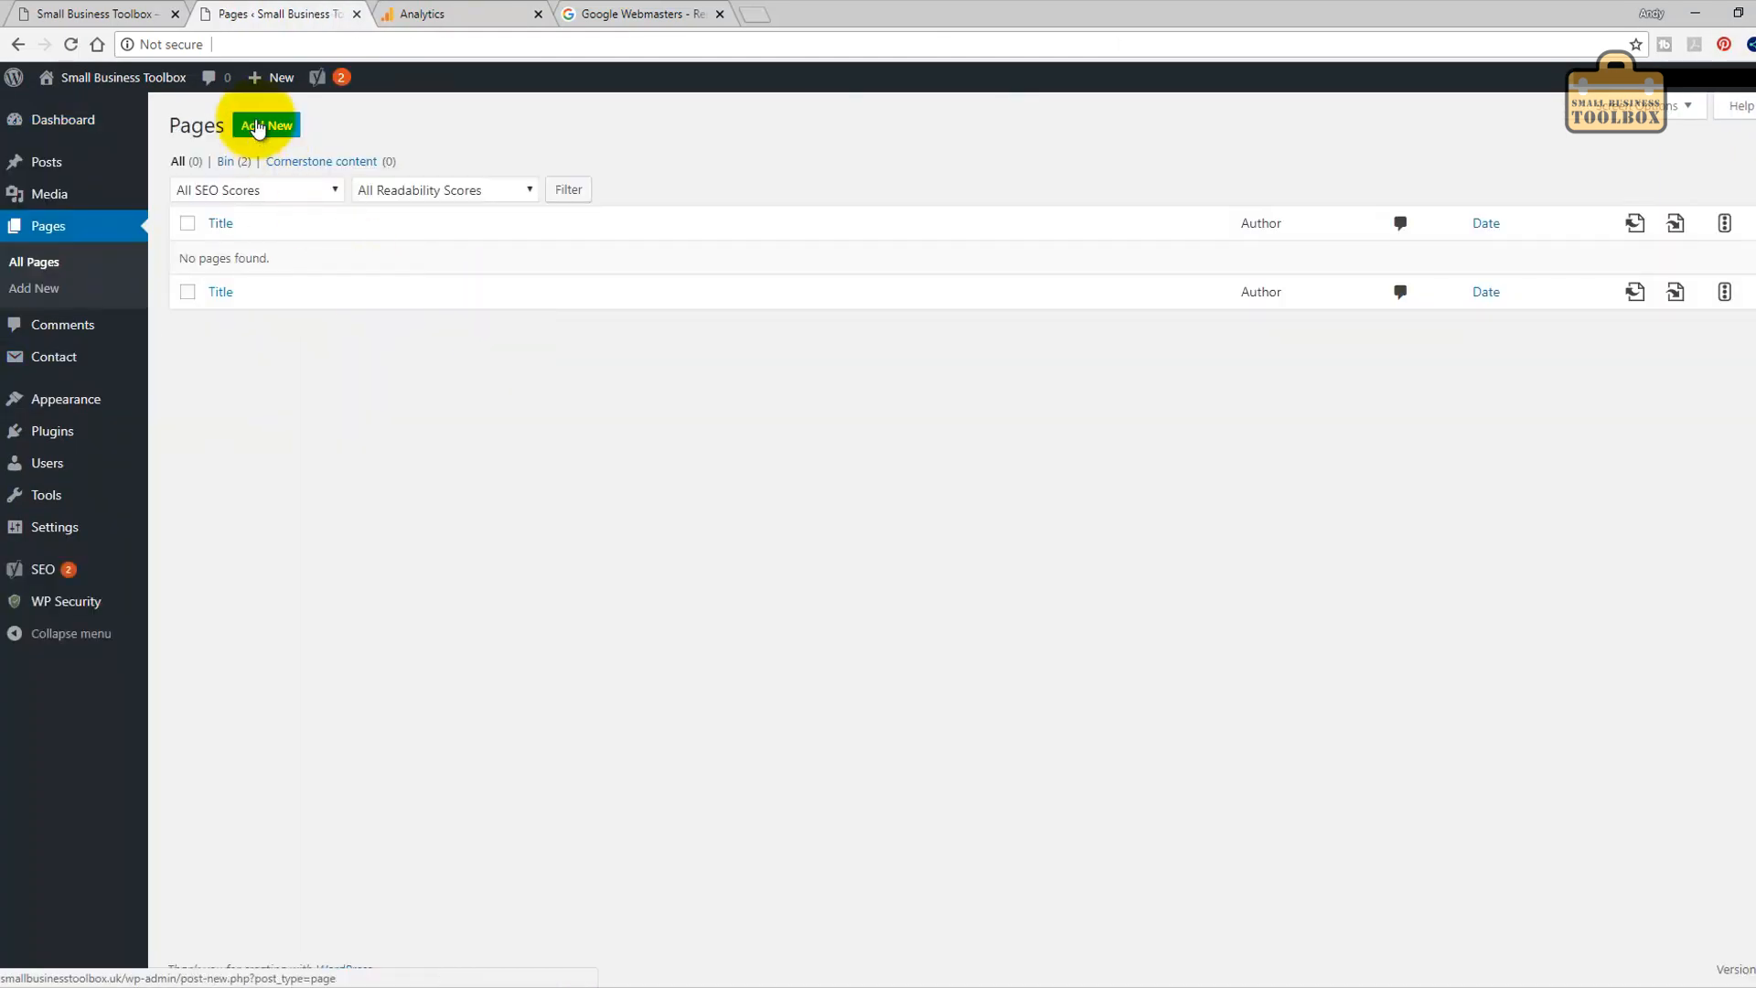
Create a new page titled "Privacy Policy" and paste the copied policy text into its content area.
click(260, 128)
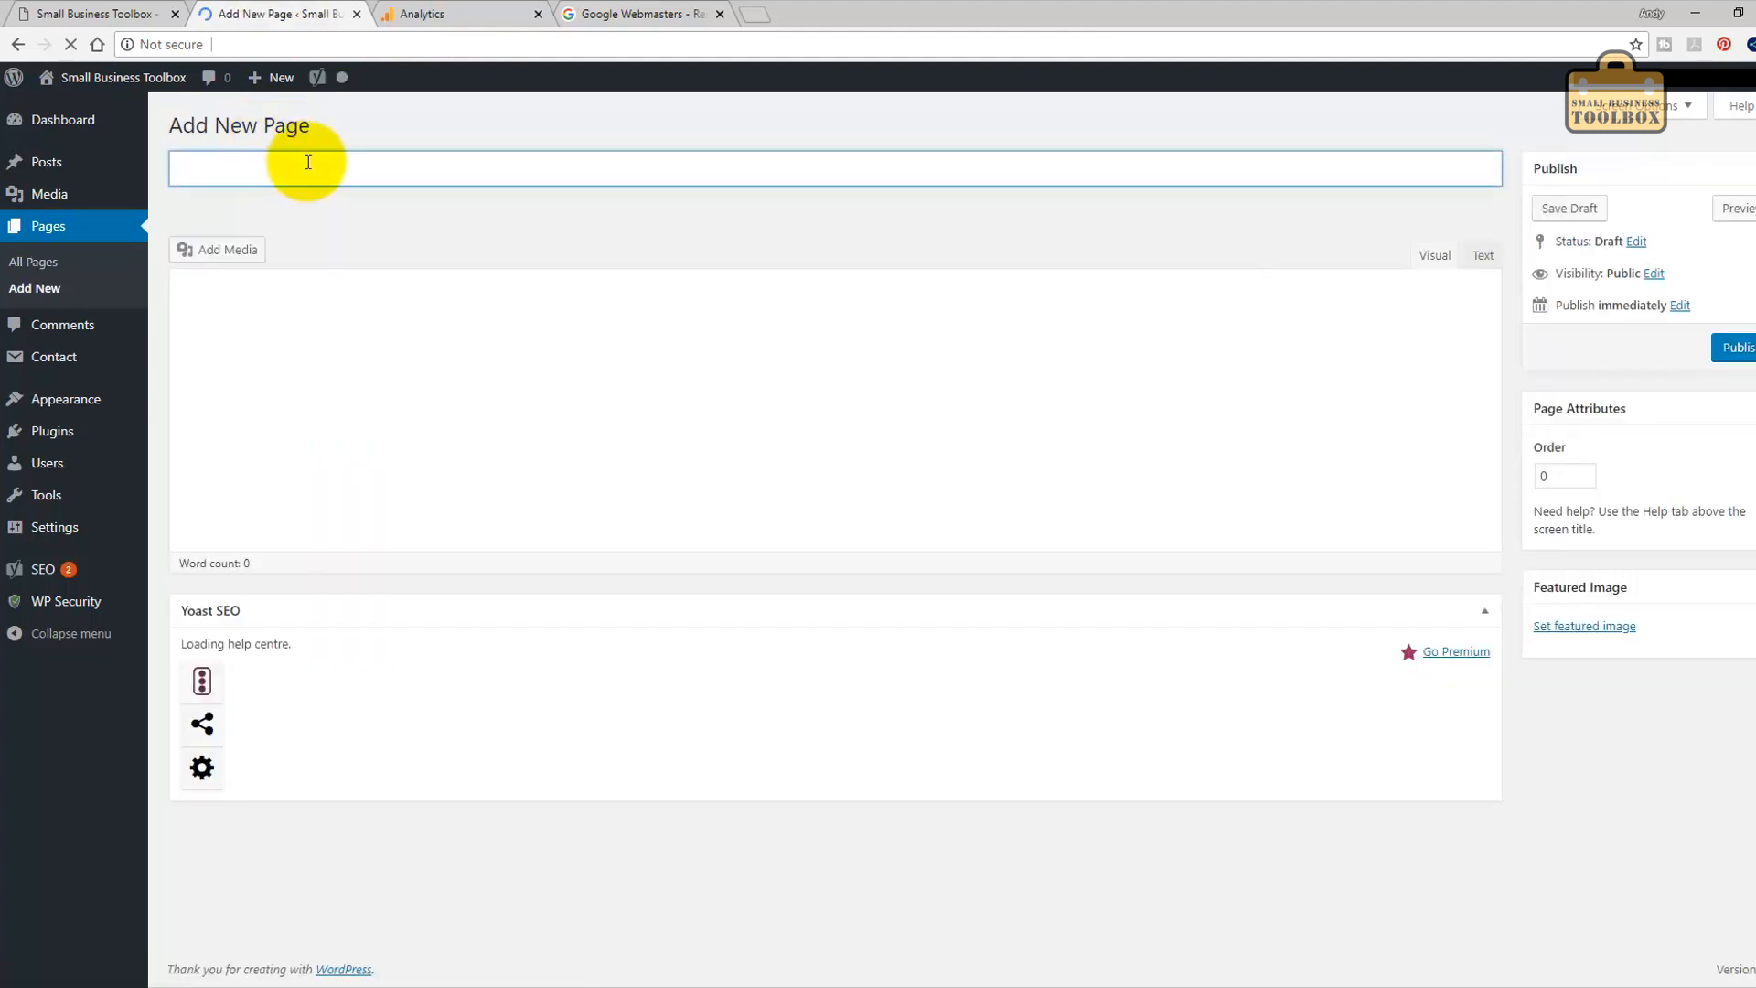
text(Priva)
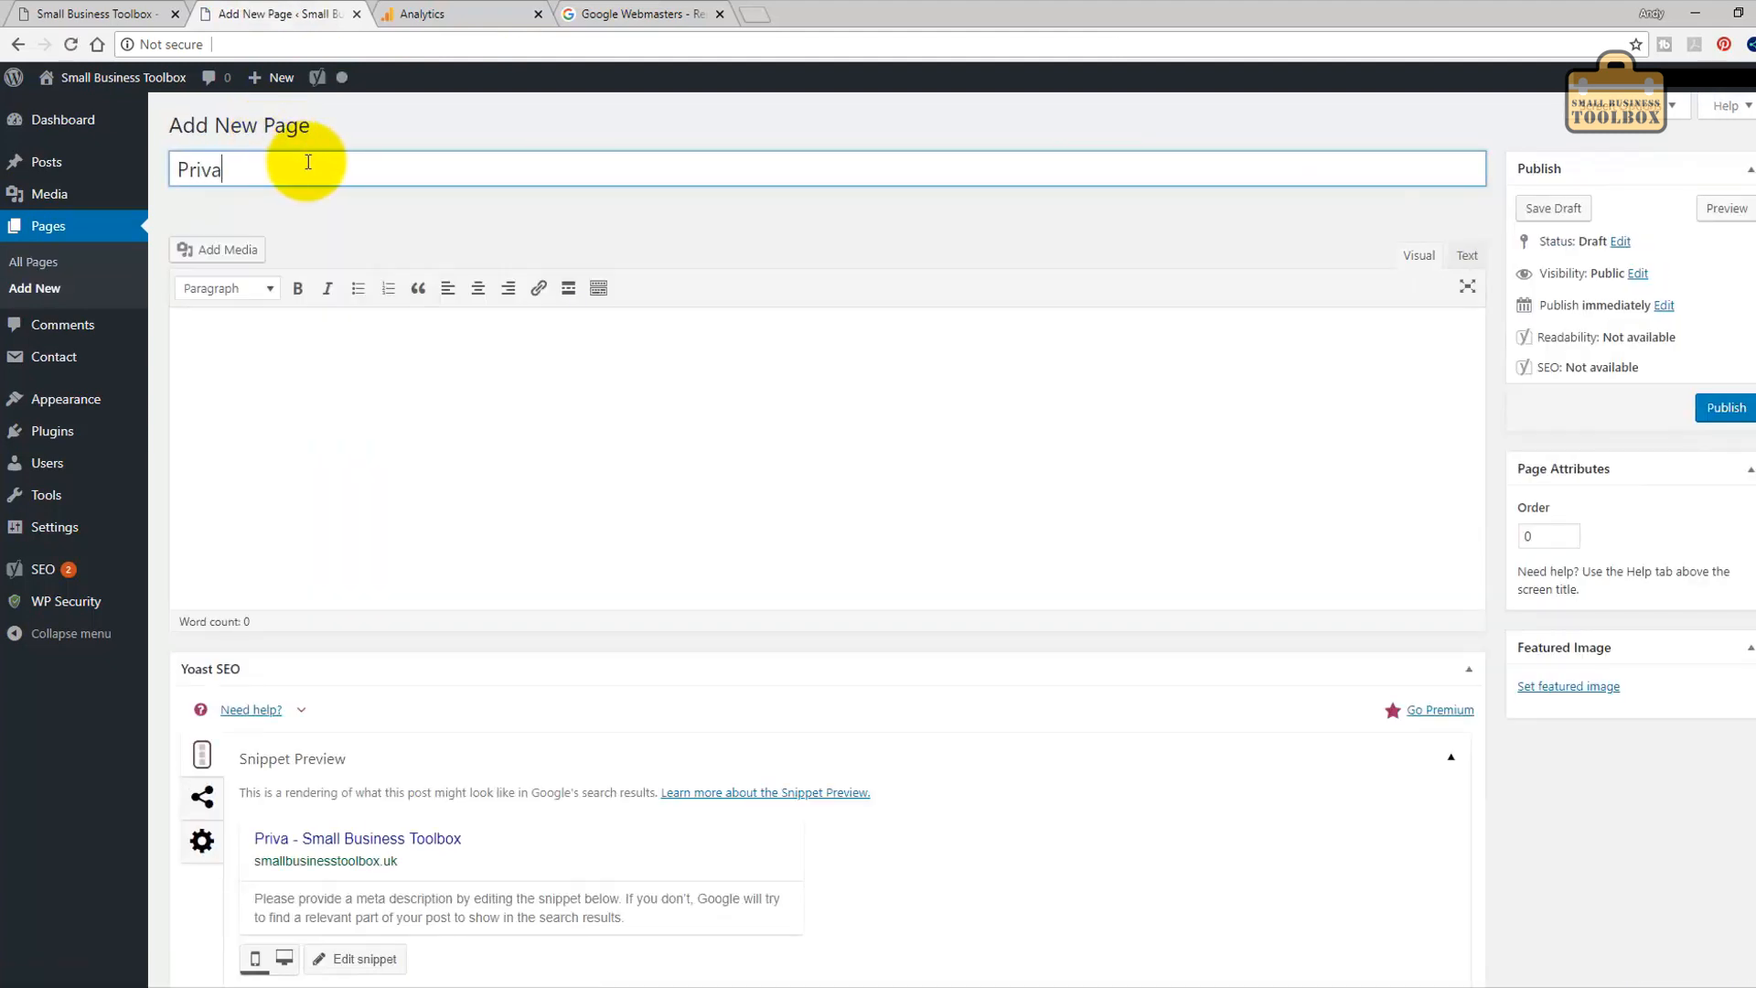
text(cy Po)
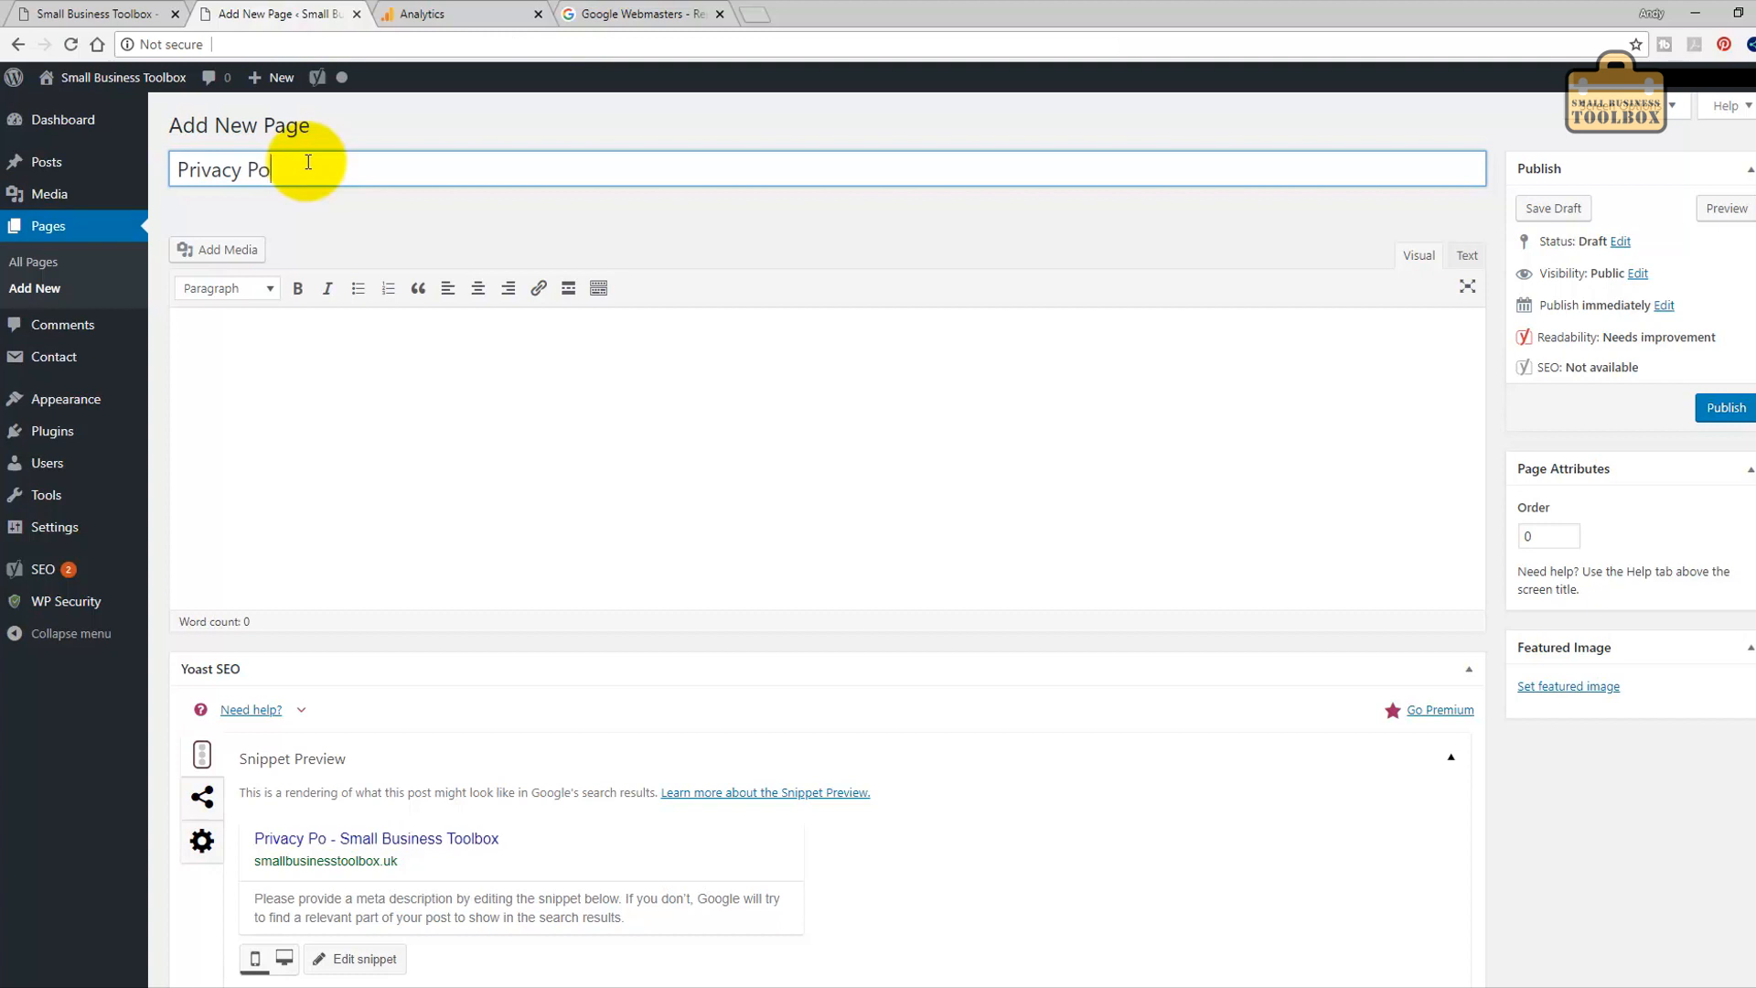
text(licy)
click(469, 394)
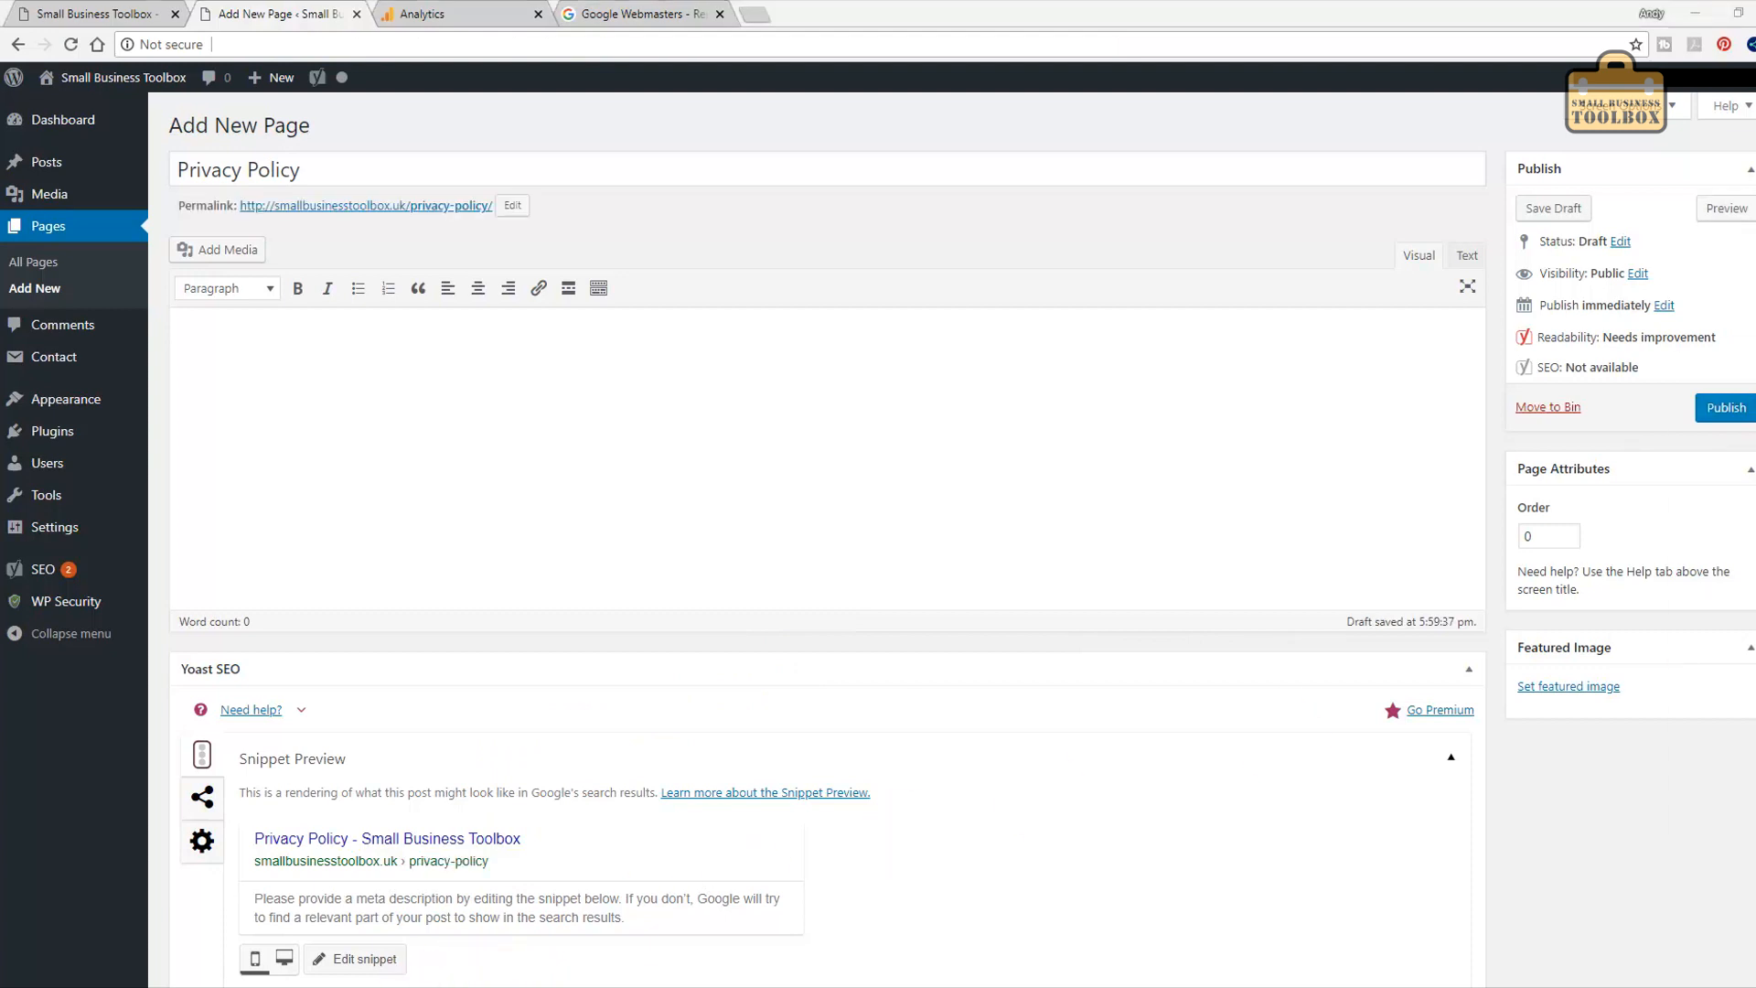
click(316, 396)
key(ctrl+v)
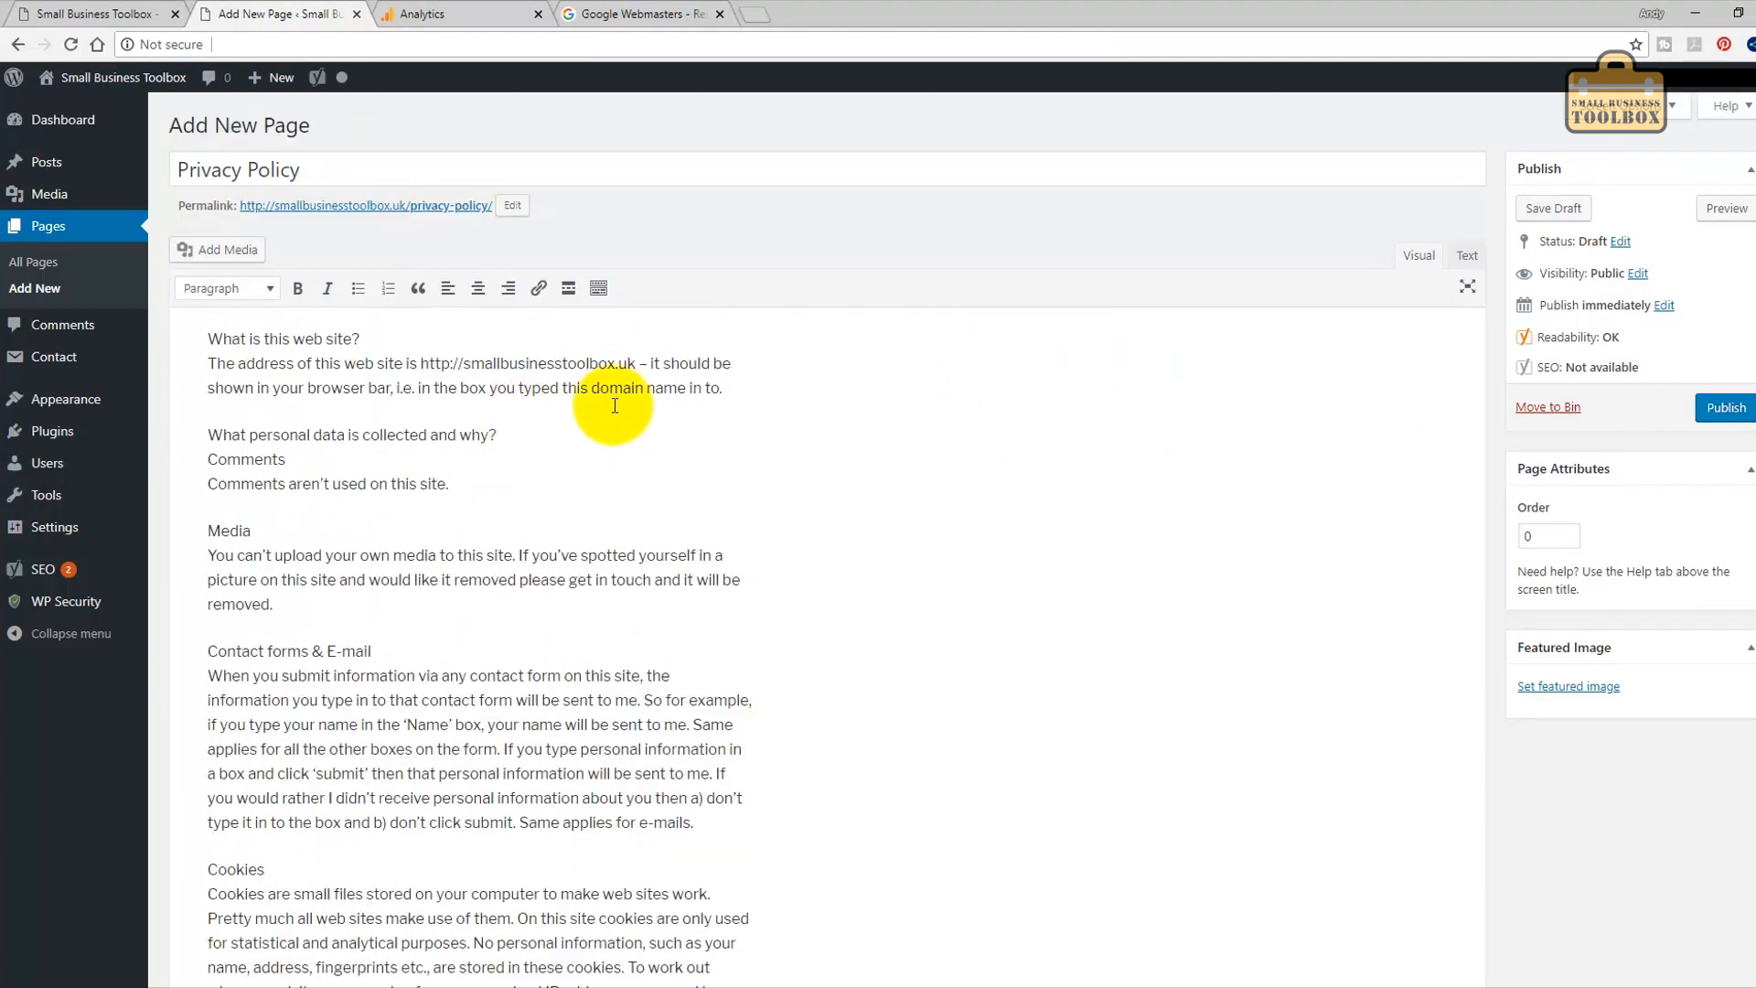
Shorten the Privacy Policy page's permalink slug to "privacy".
click(513, 205)
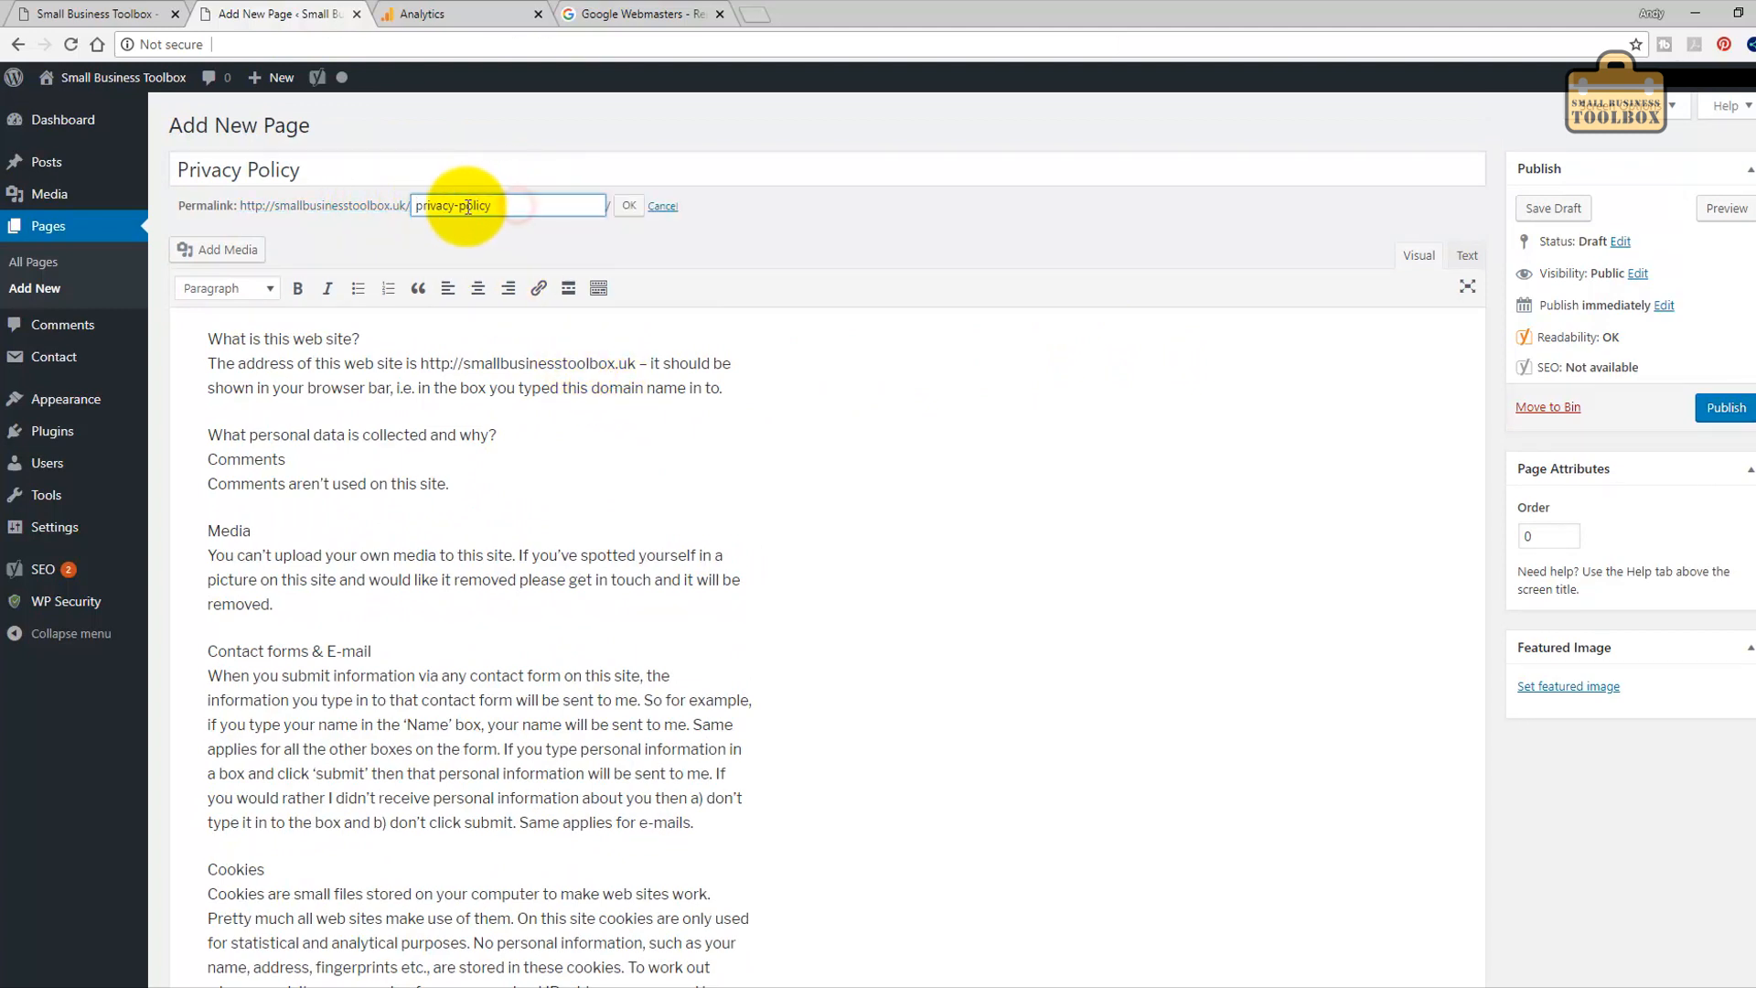
drag(456, 210, 585, 205)
key(BackSpace)
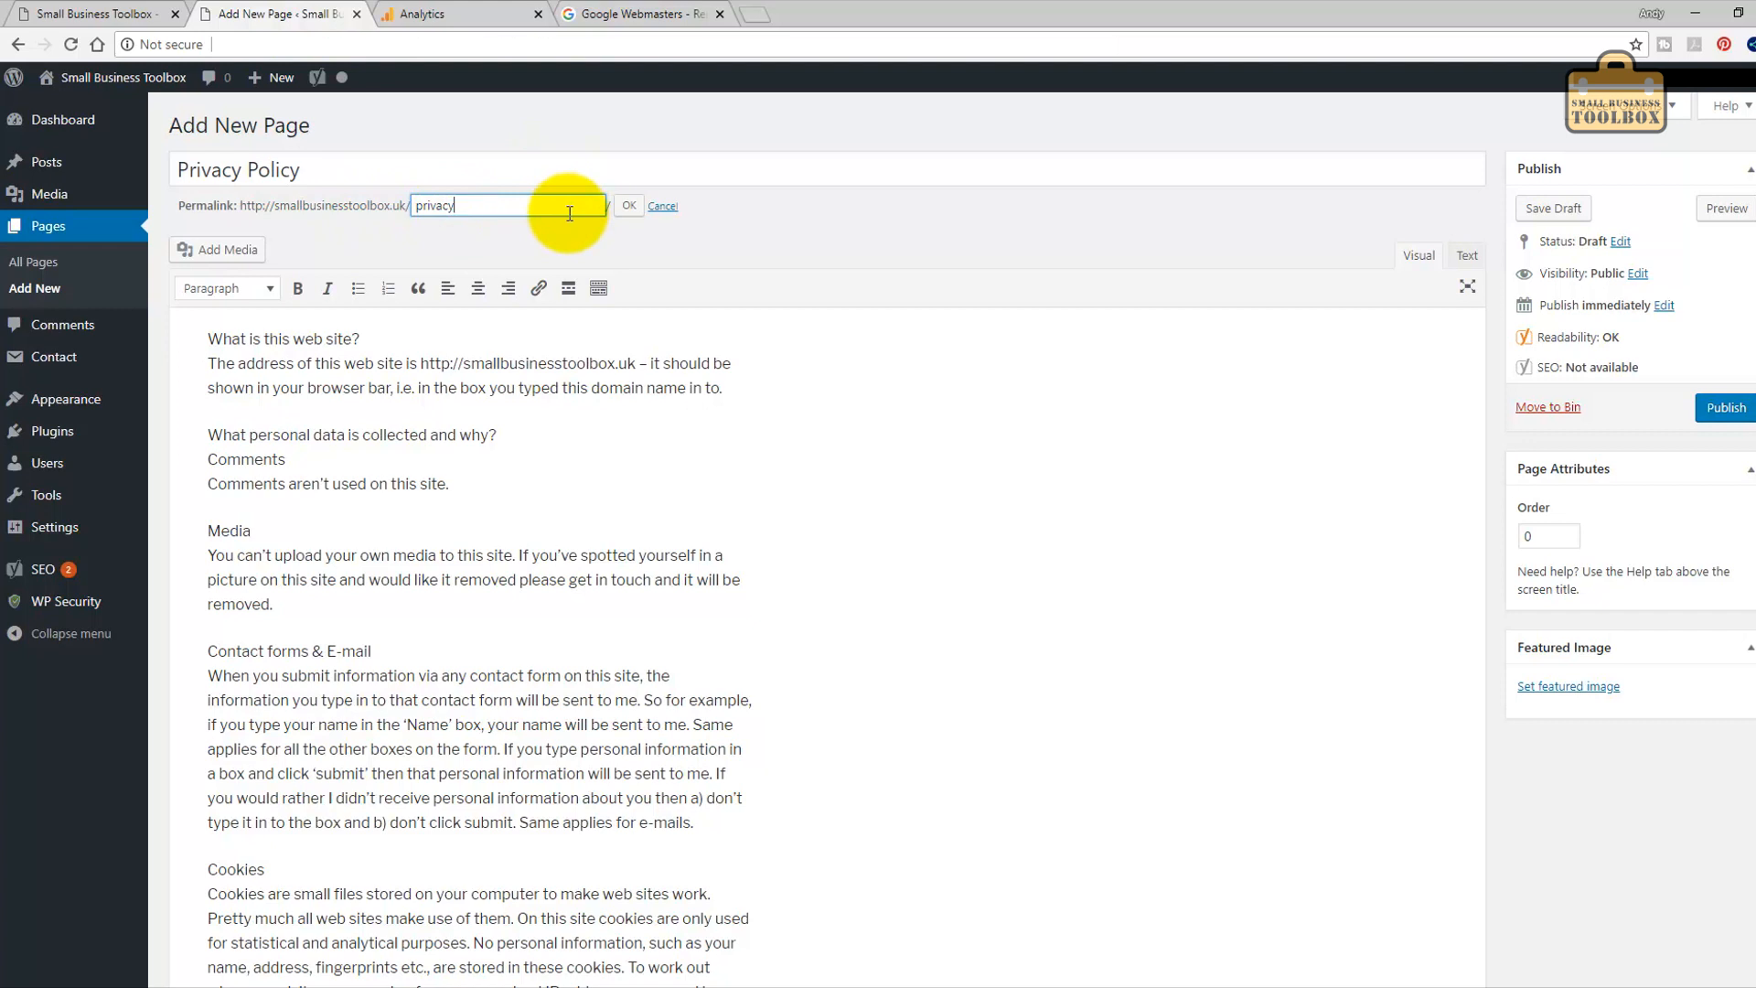
click(628, 207)
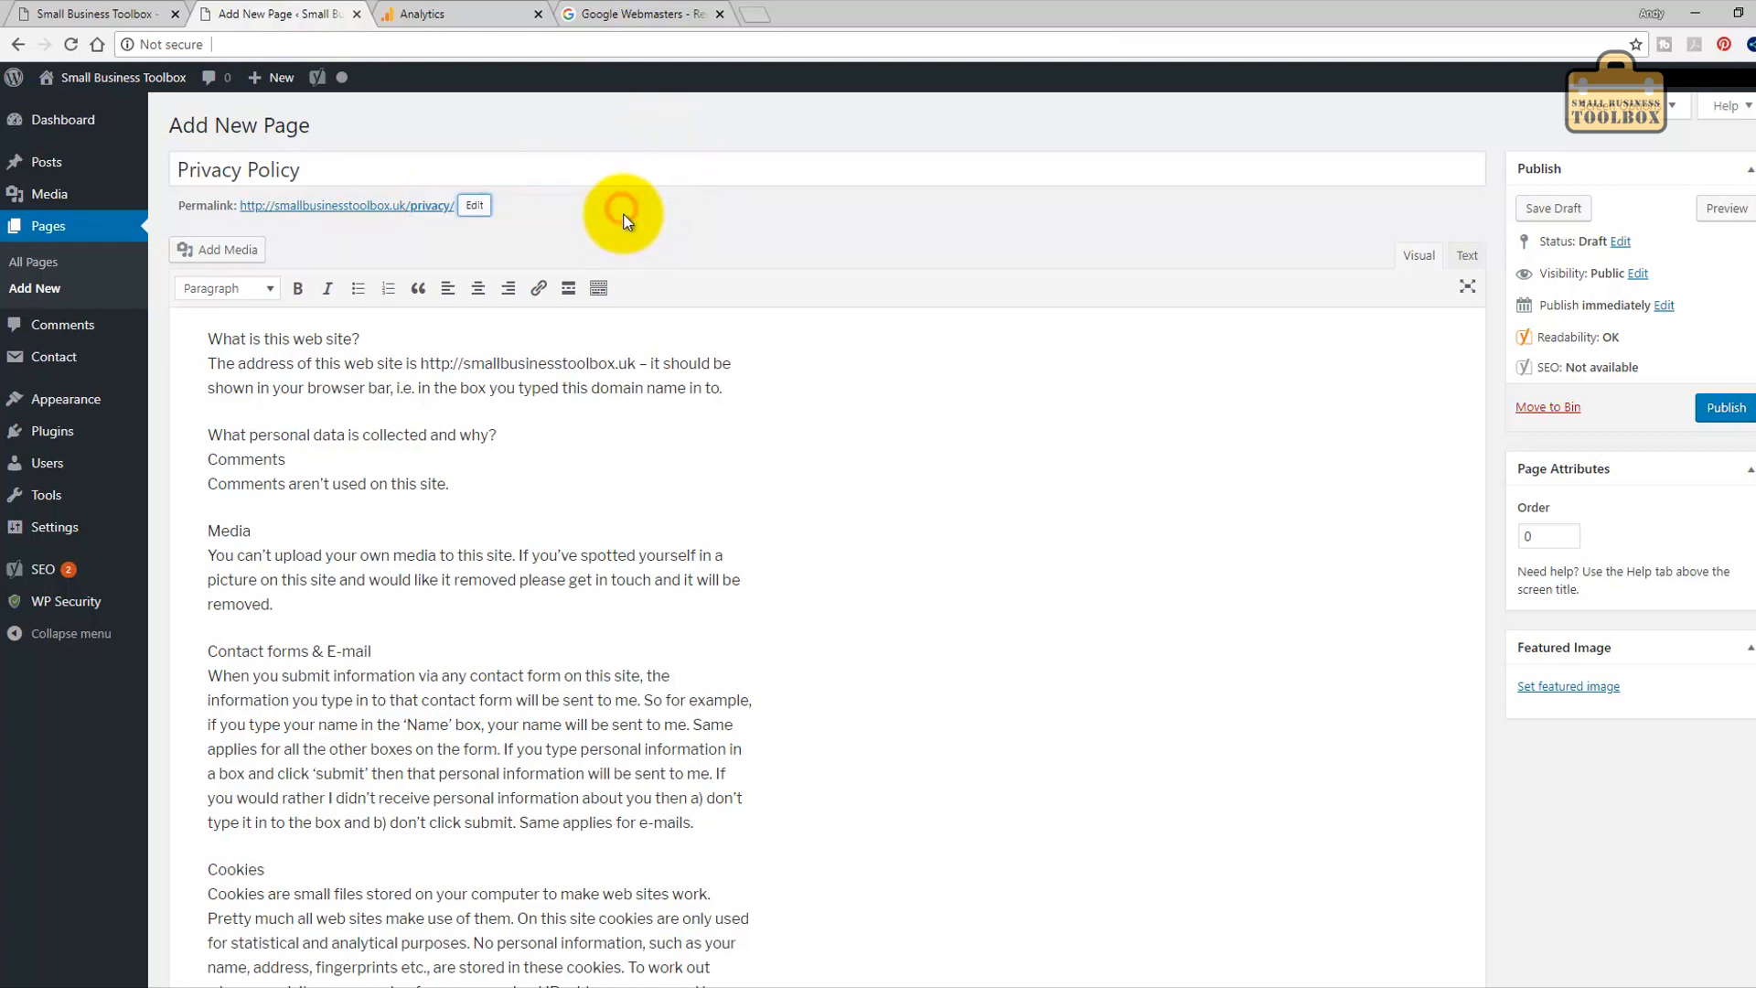
Publish the Privacy Policy page and read through it on the live site.
scroll(627, 196, down, 10)
click(1728, 375)
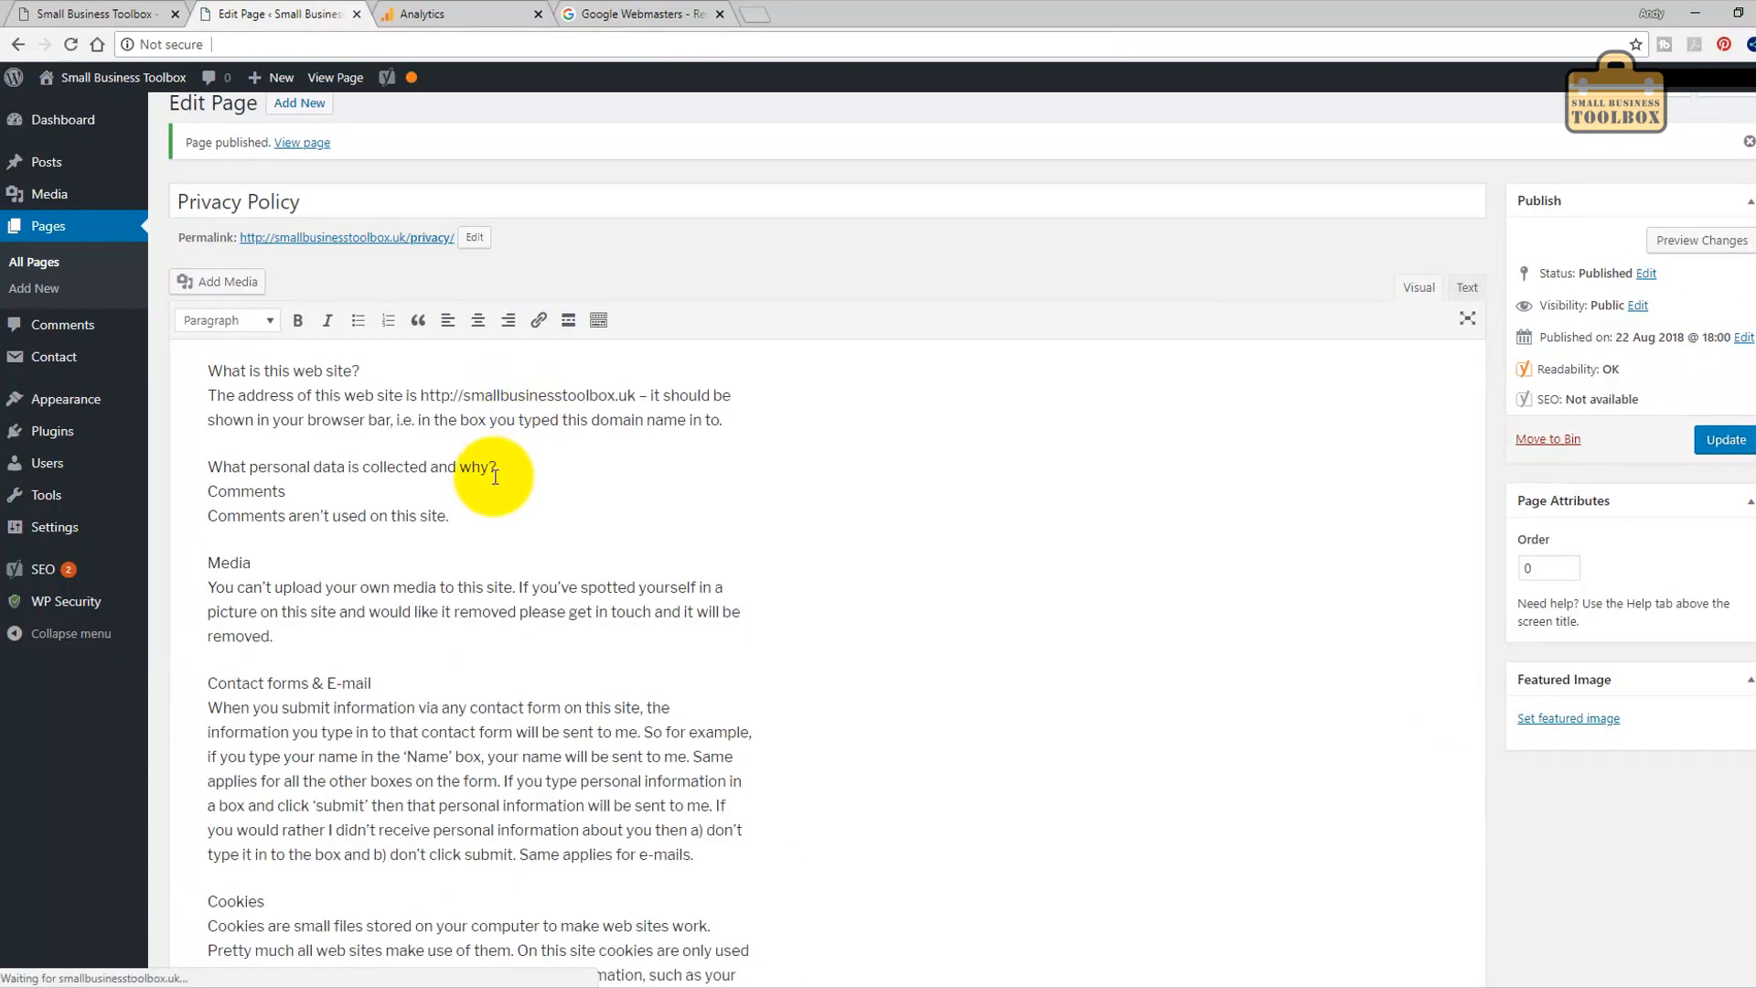
click(367, 238)
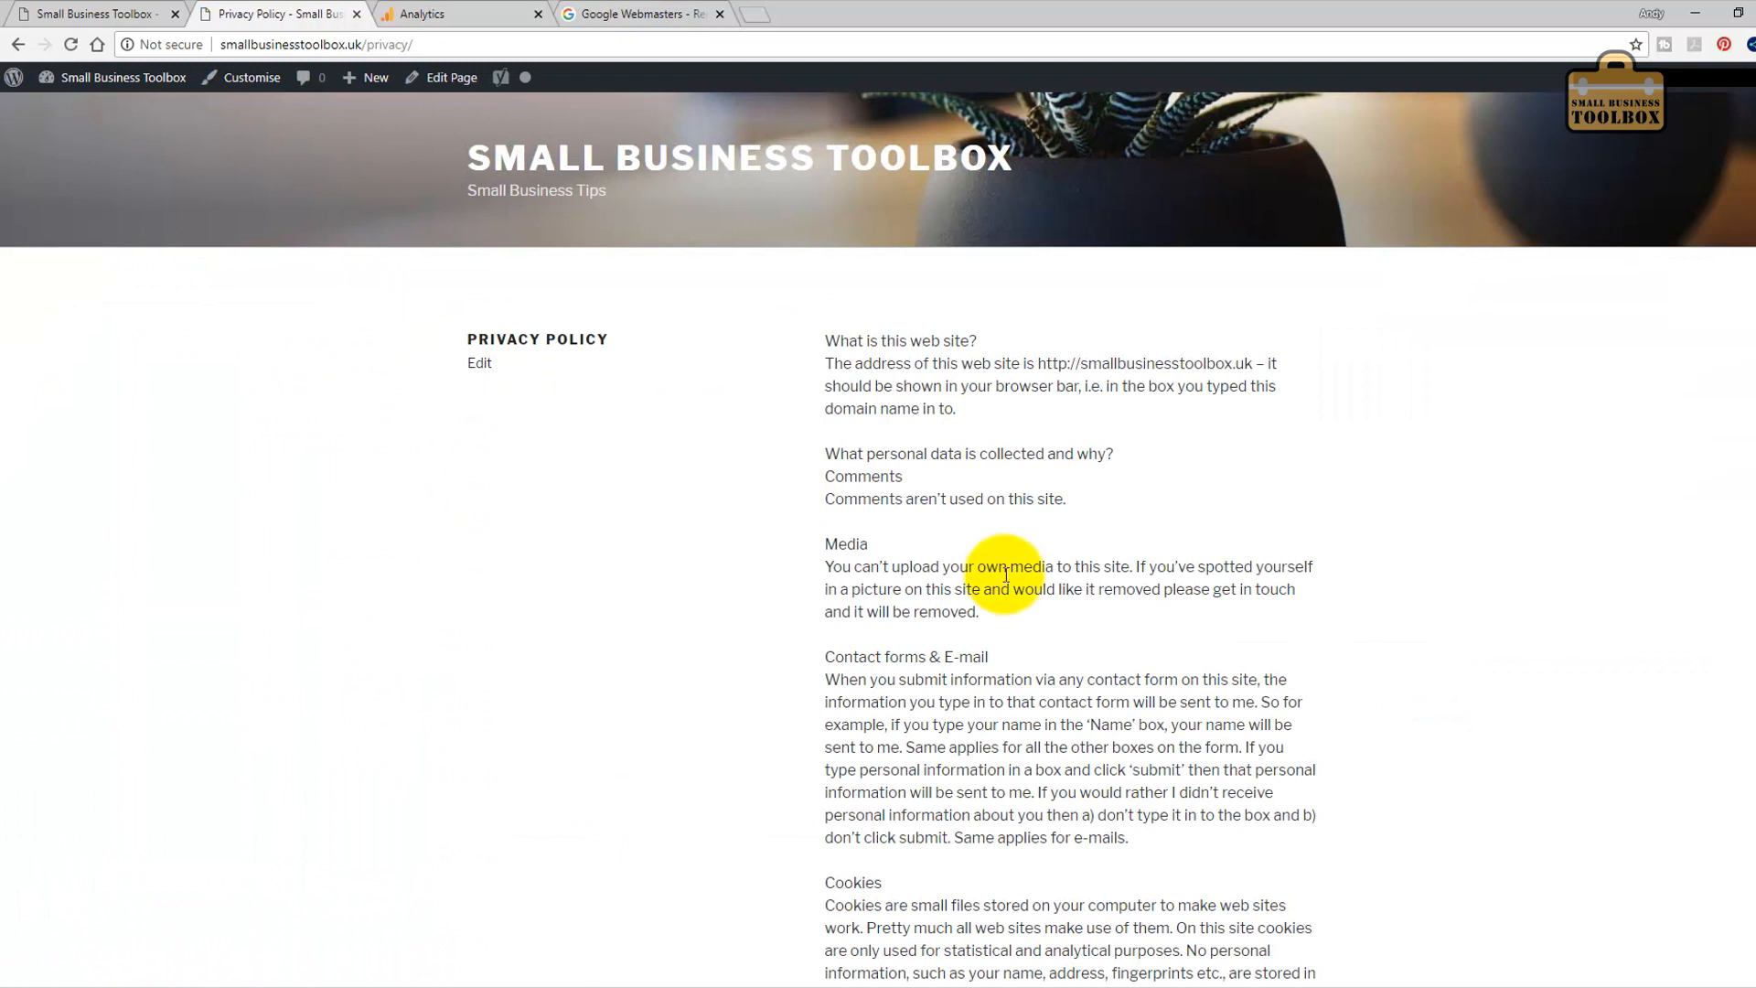
scroll(912, 611, down, 10)
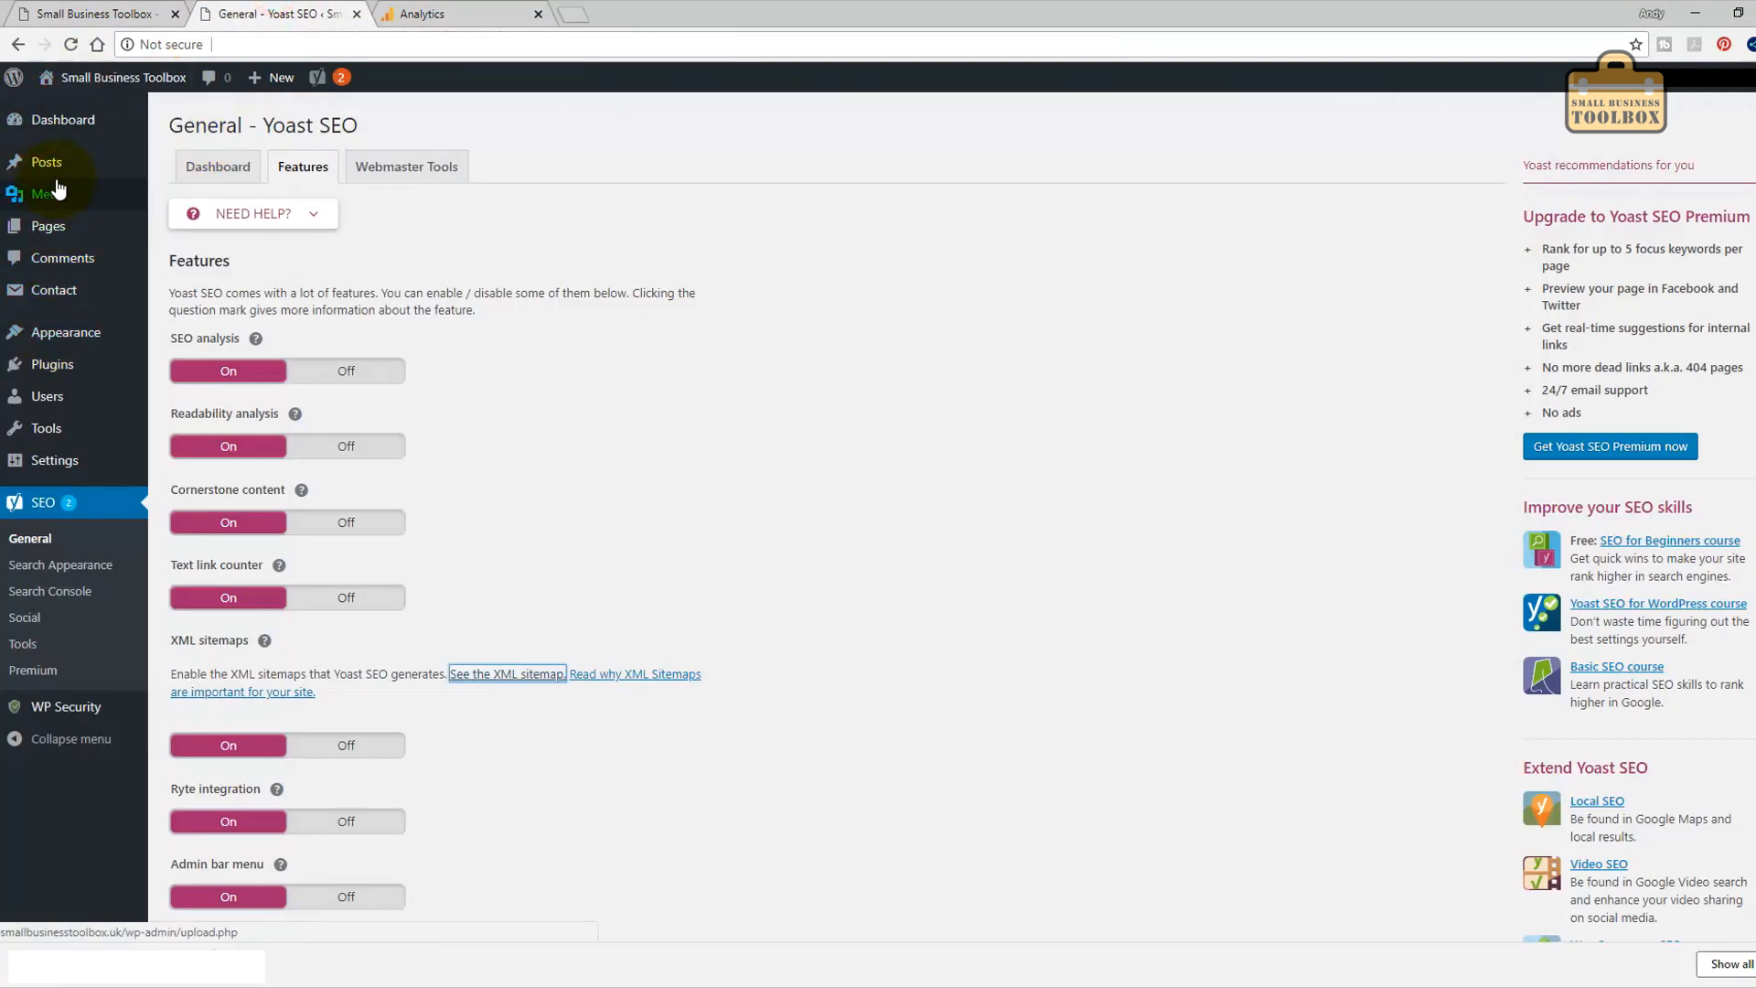
Open the theme customiser's Site Identity settings and upload SBT_Logo_500_DS.png for the site logo.
mouse_move(64, 333)
click(189, 340)
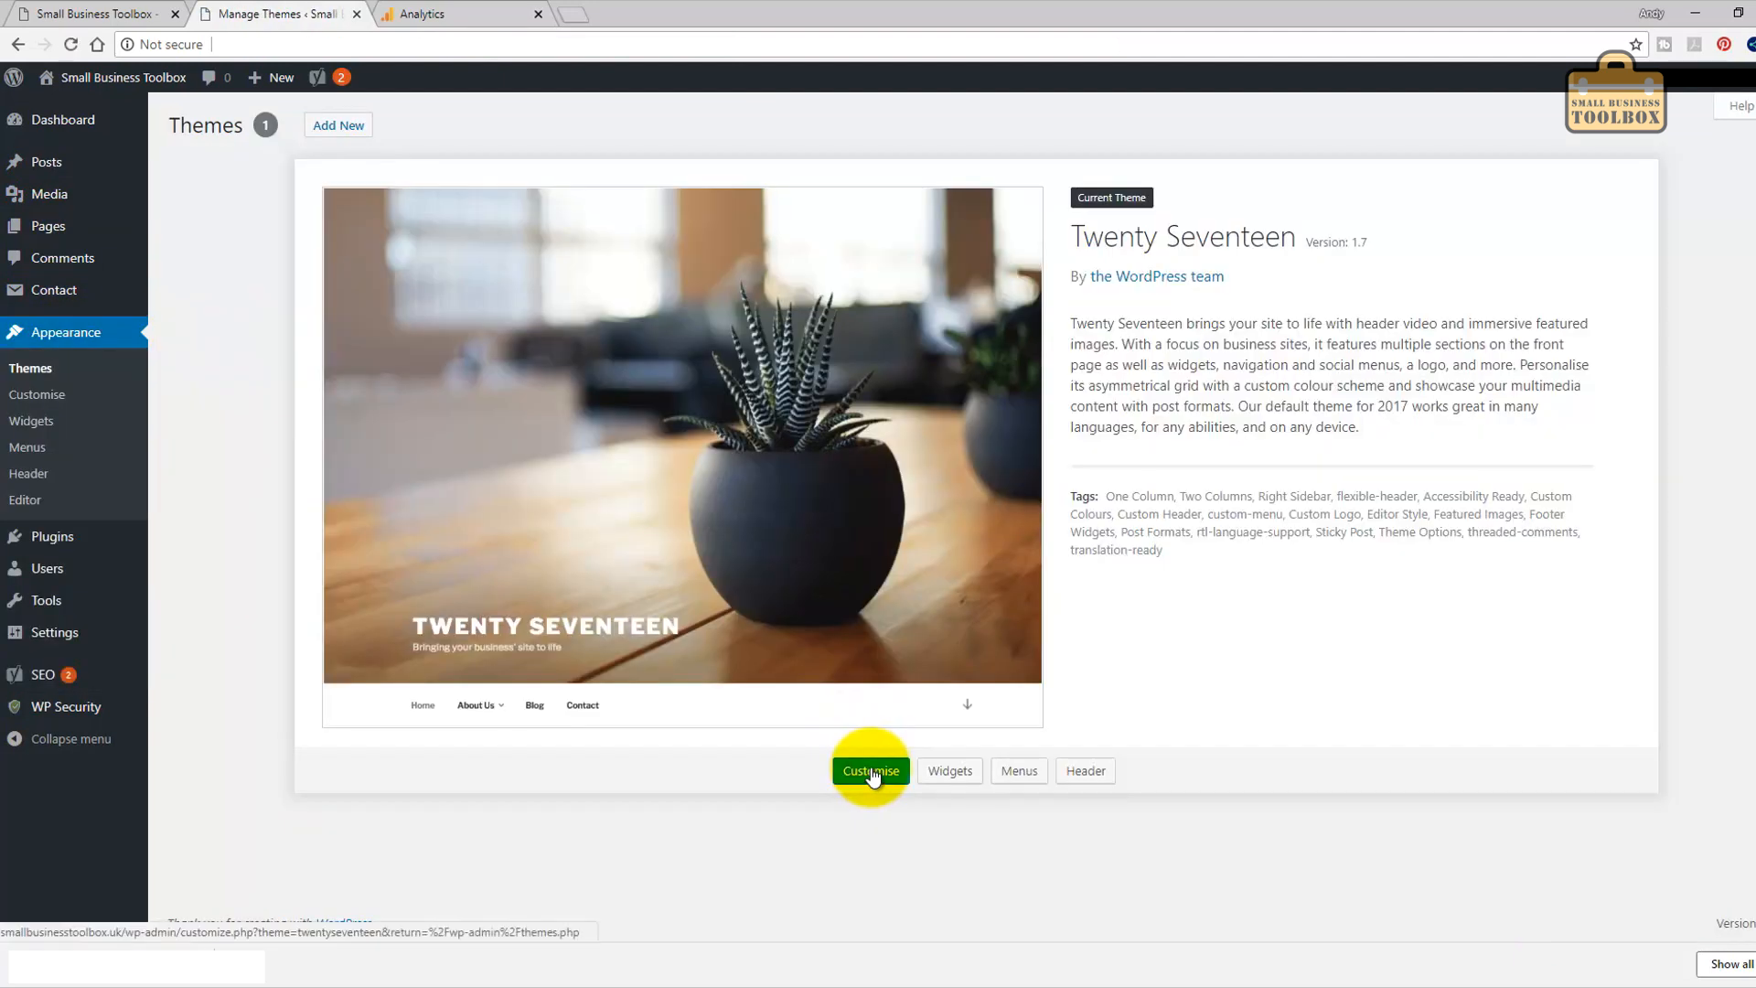
click(55, 401)
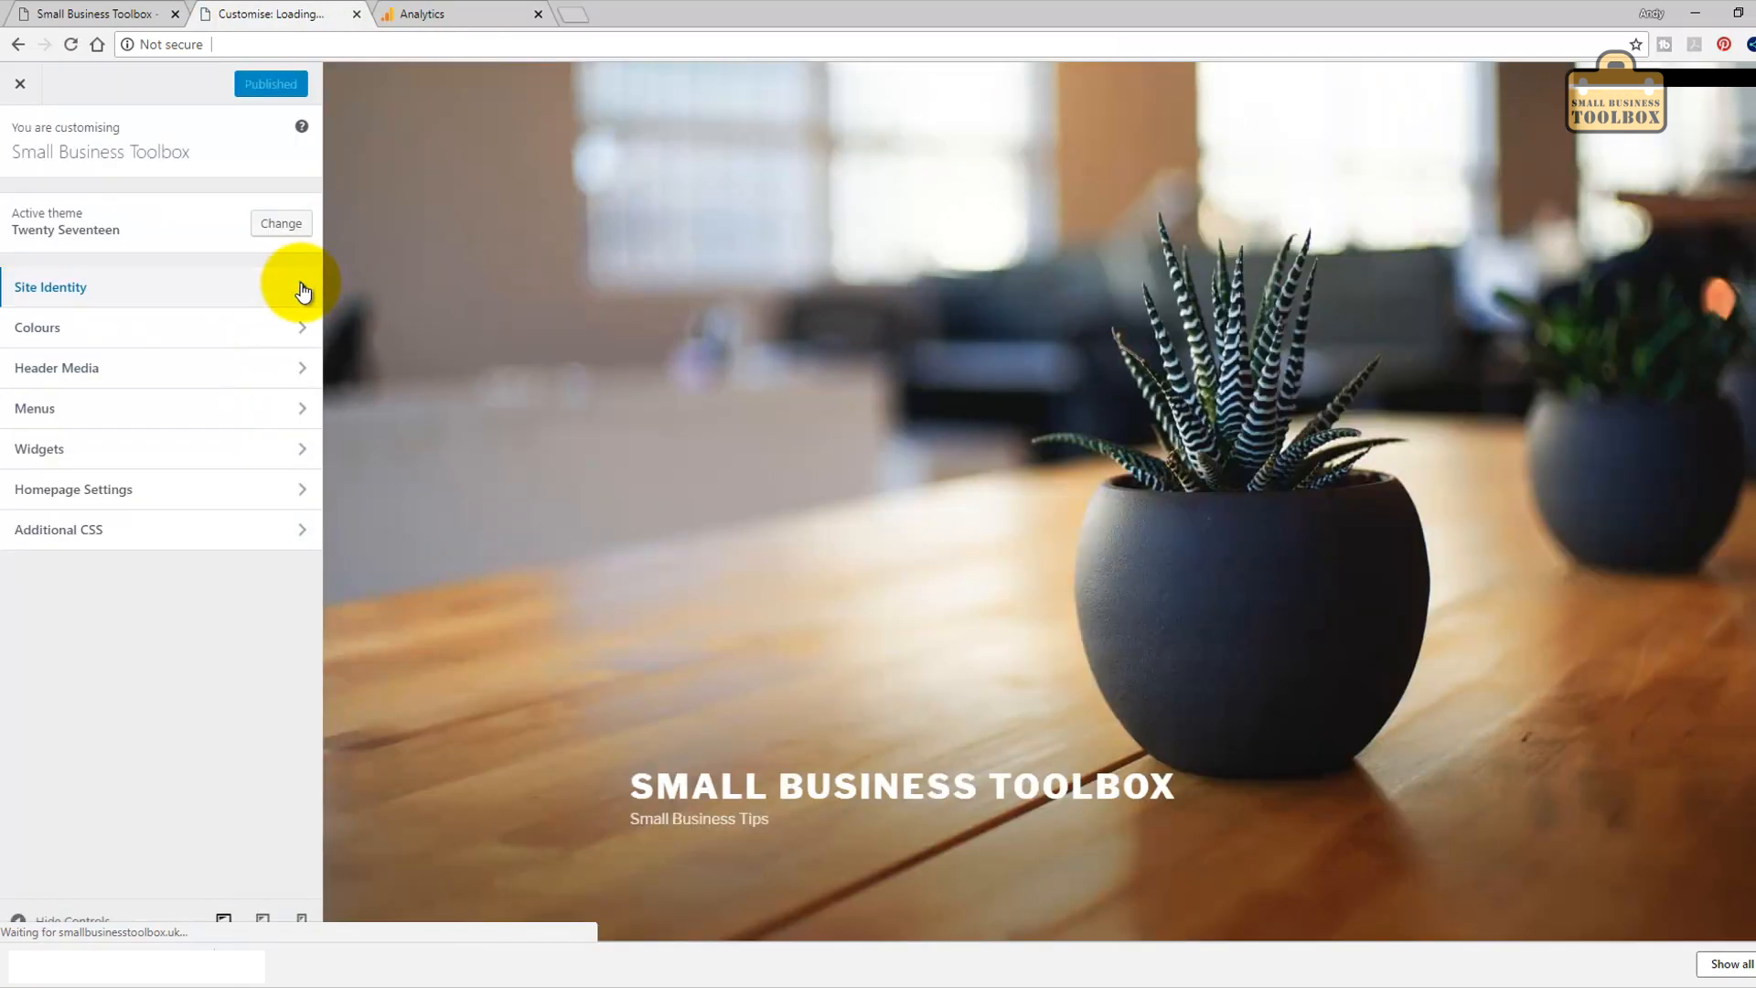
click(301, 285)
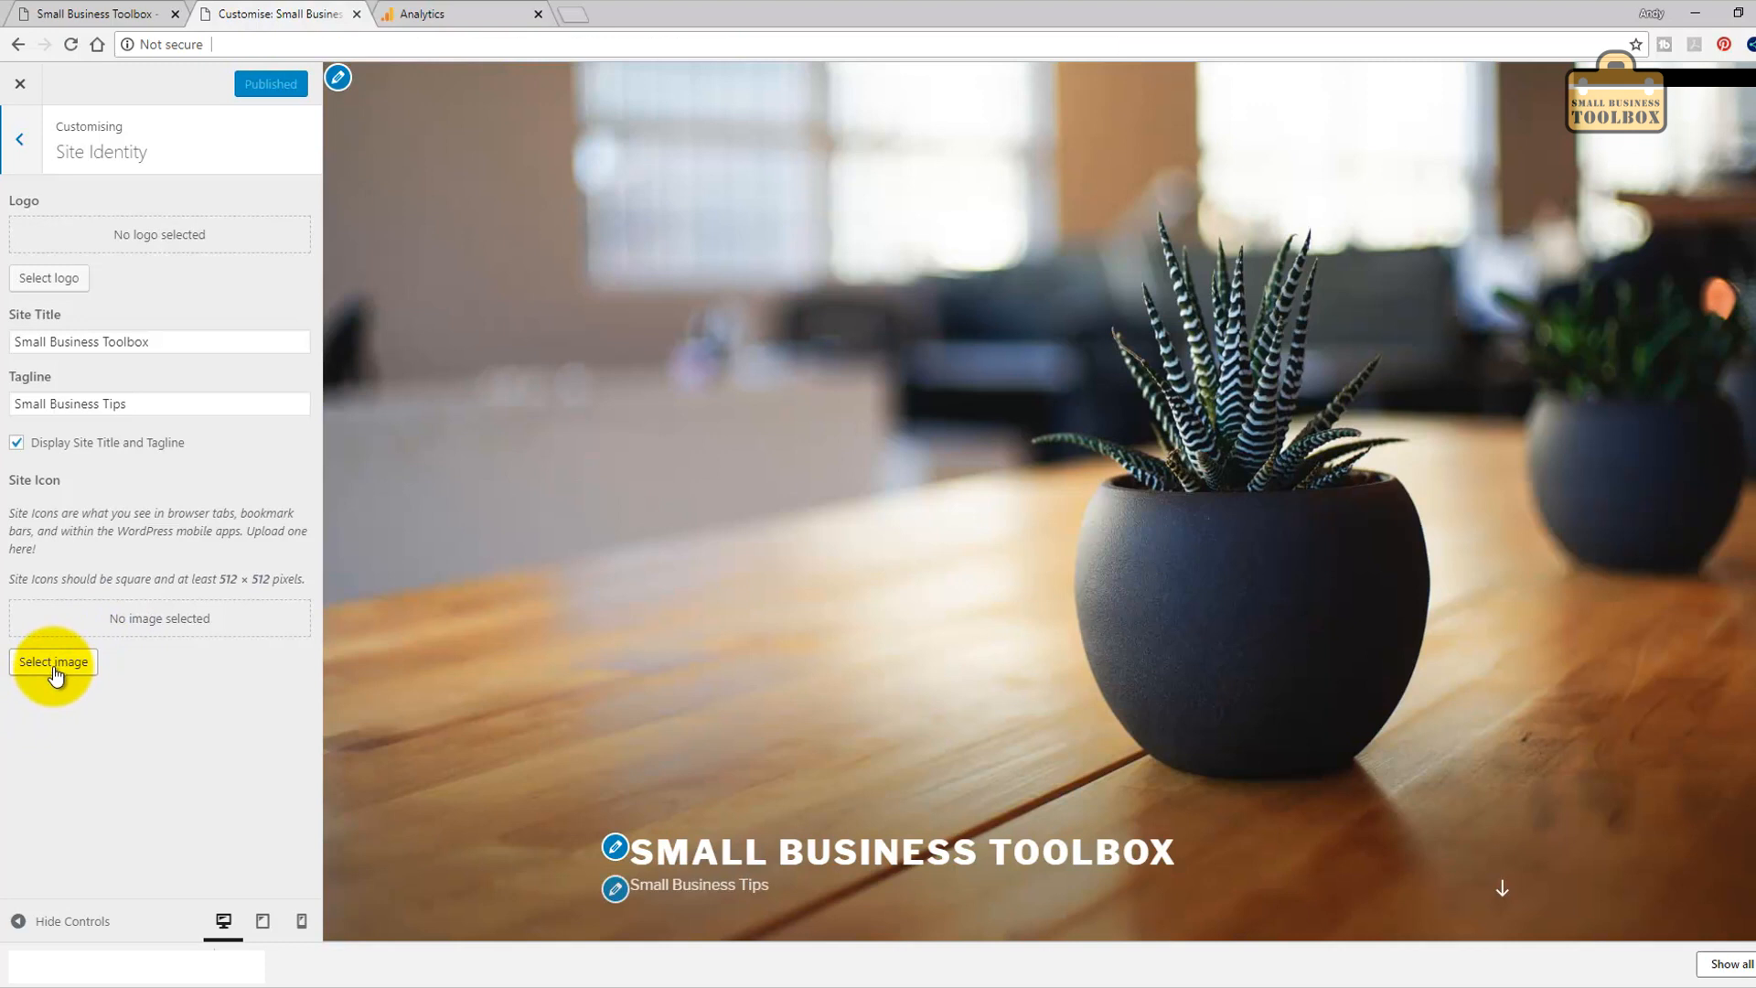
click(53, 277)
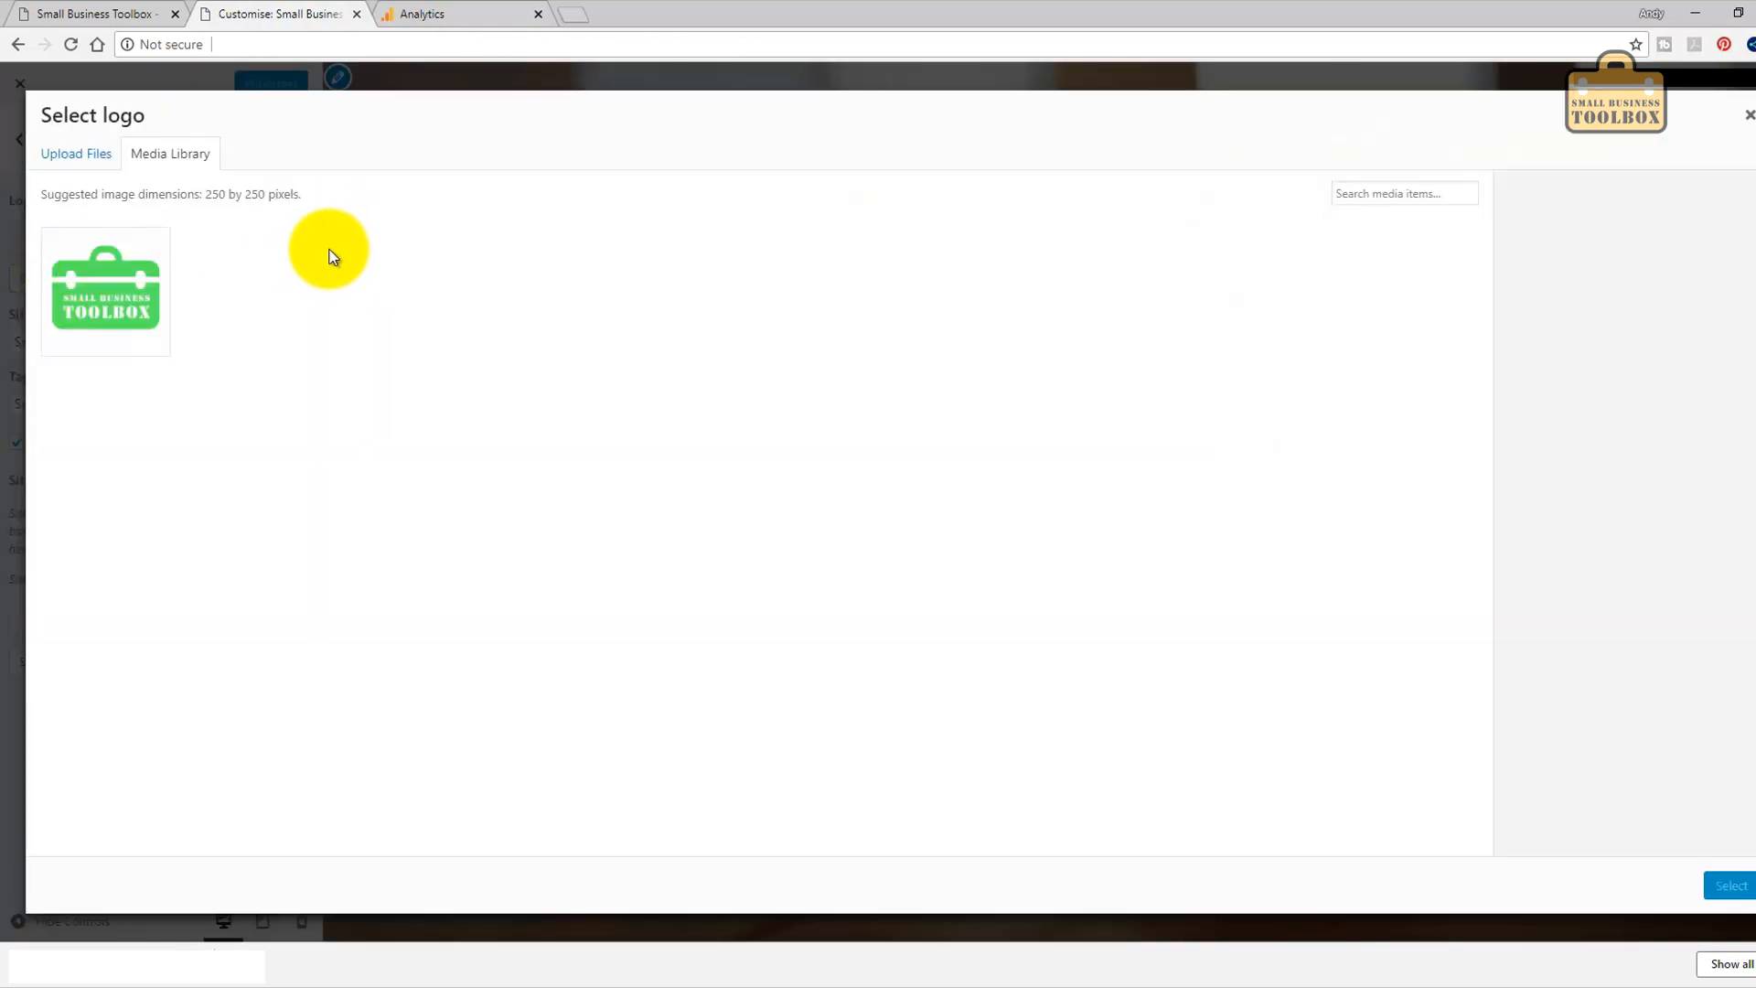
click(87, 157)
click(920, 464)
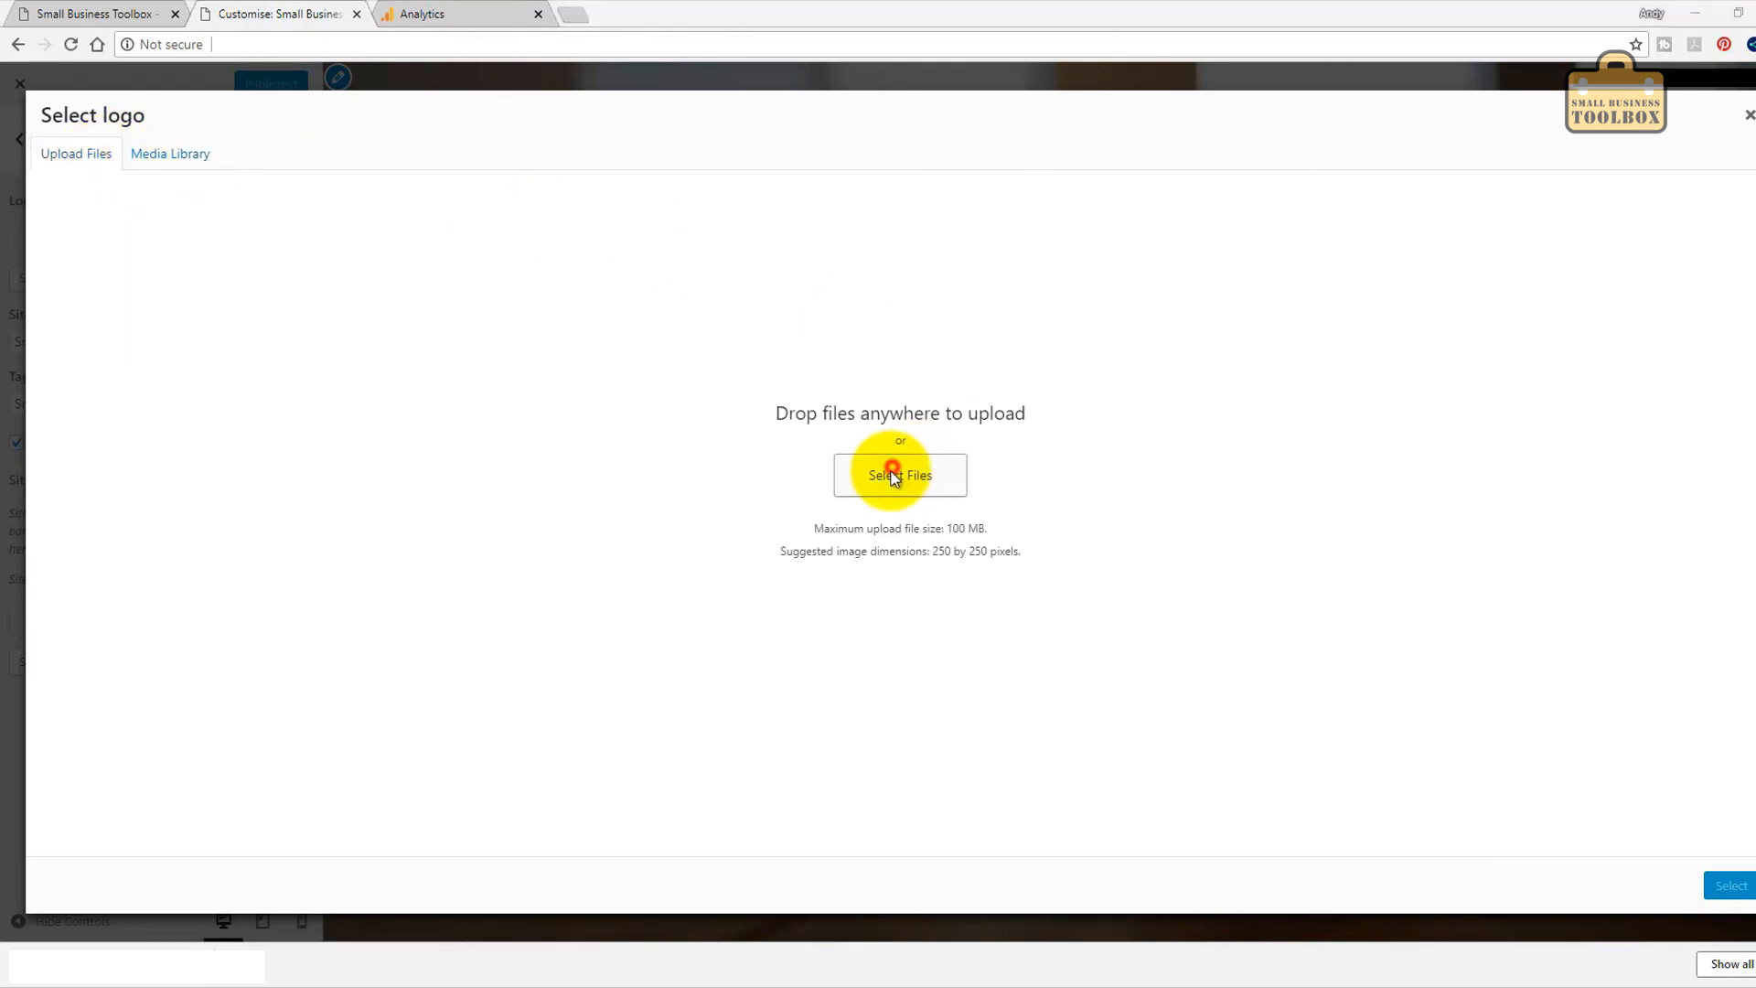
click(222, 141)
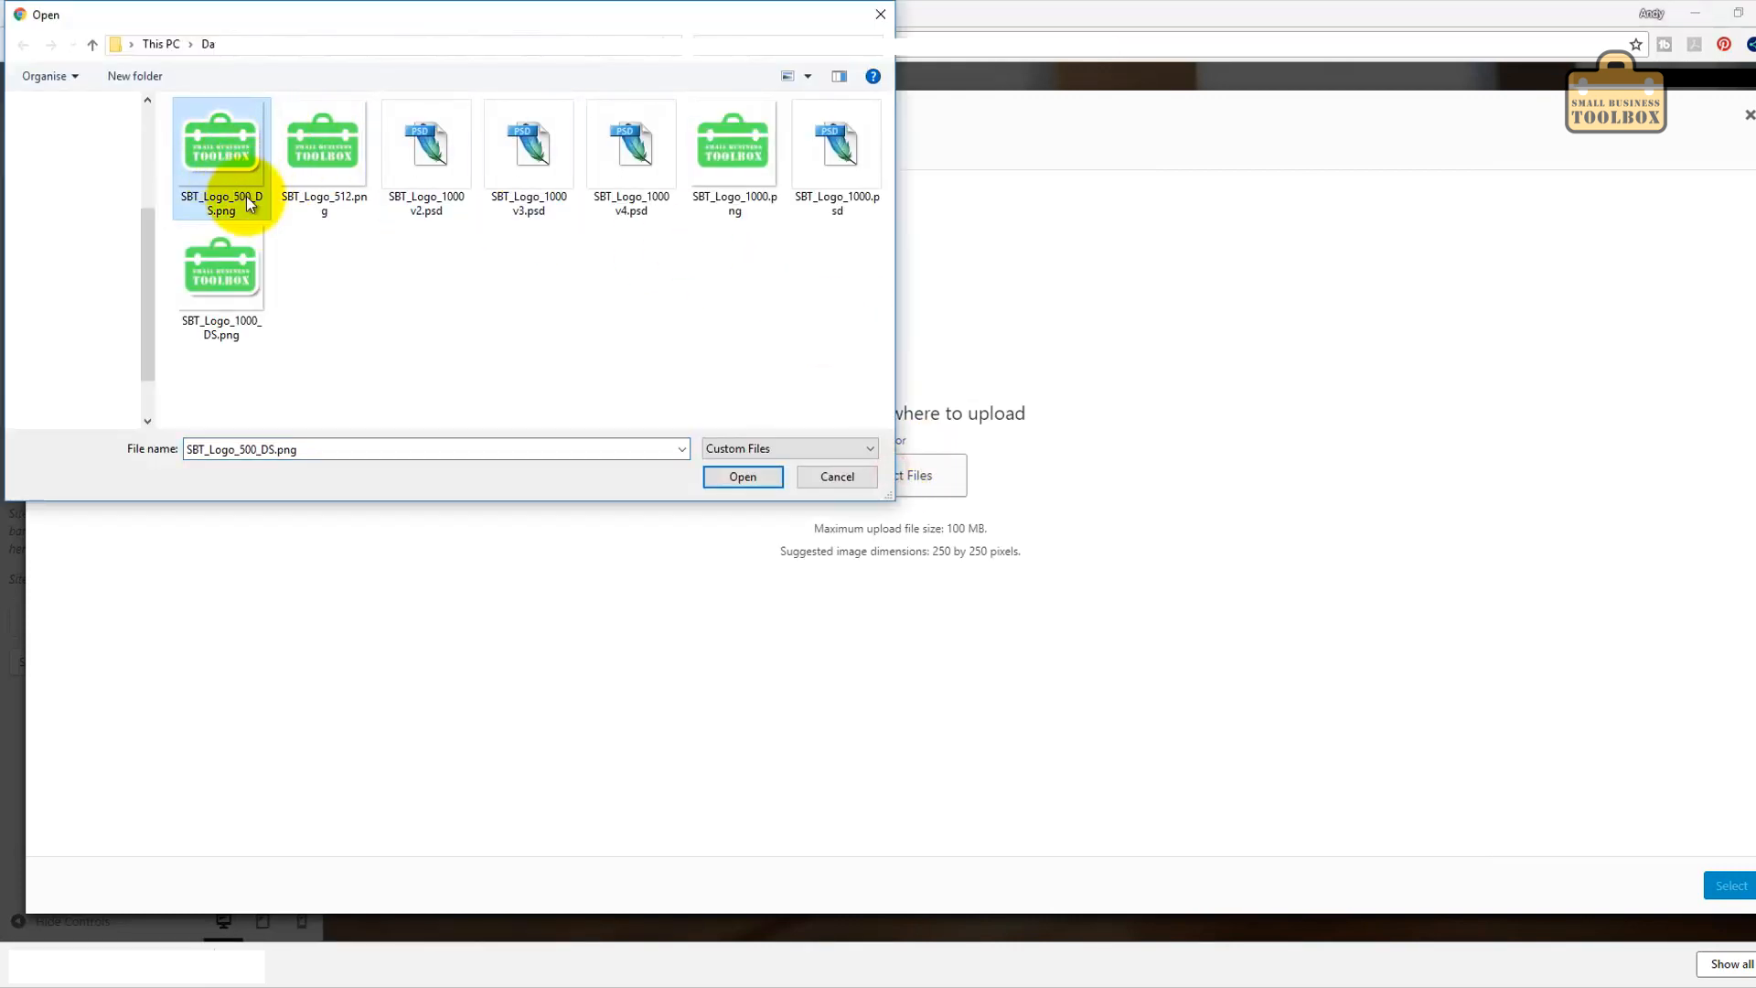
click(742, 477)
Set the uploaded logo's title, alt text and description to "Small Business Toolbox Logo" and apply it as the site logo.
text(S)
text(mall Business Toolbox Logo)
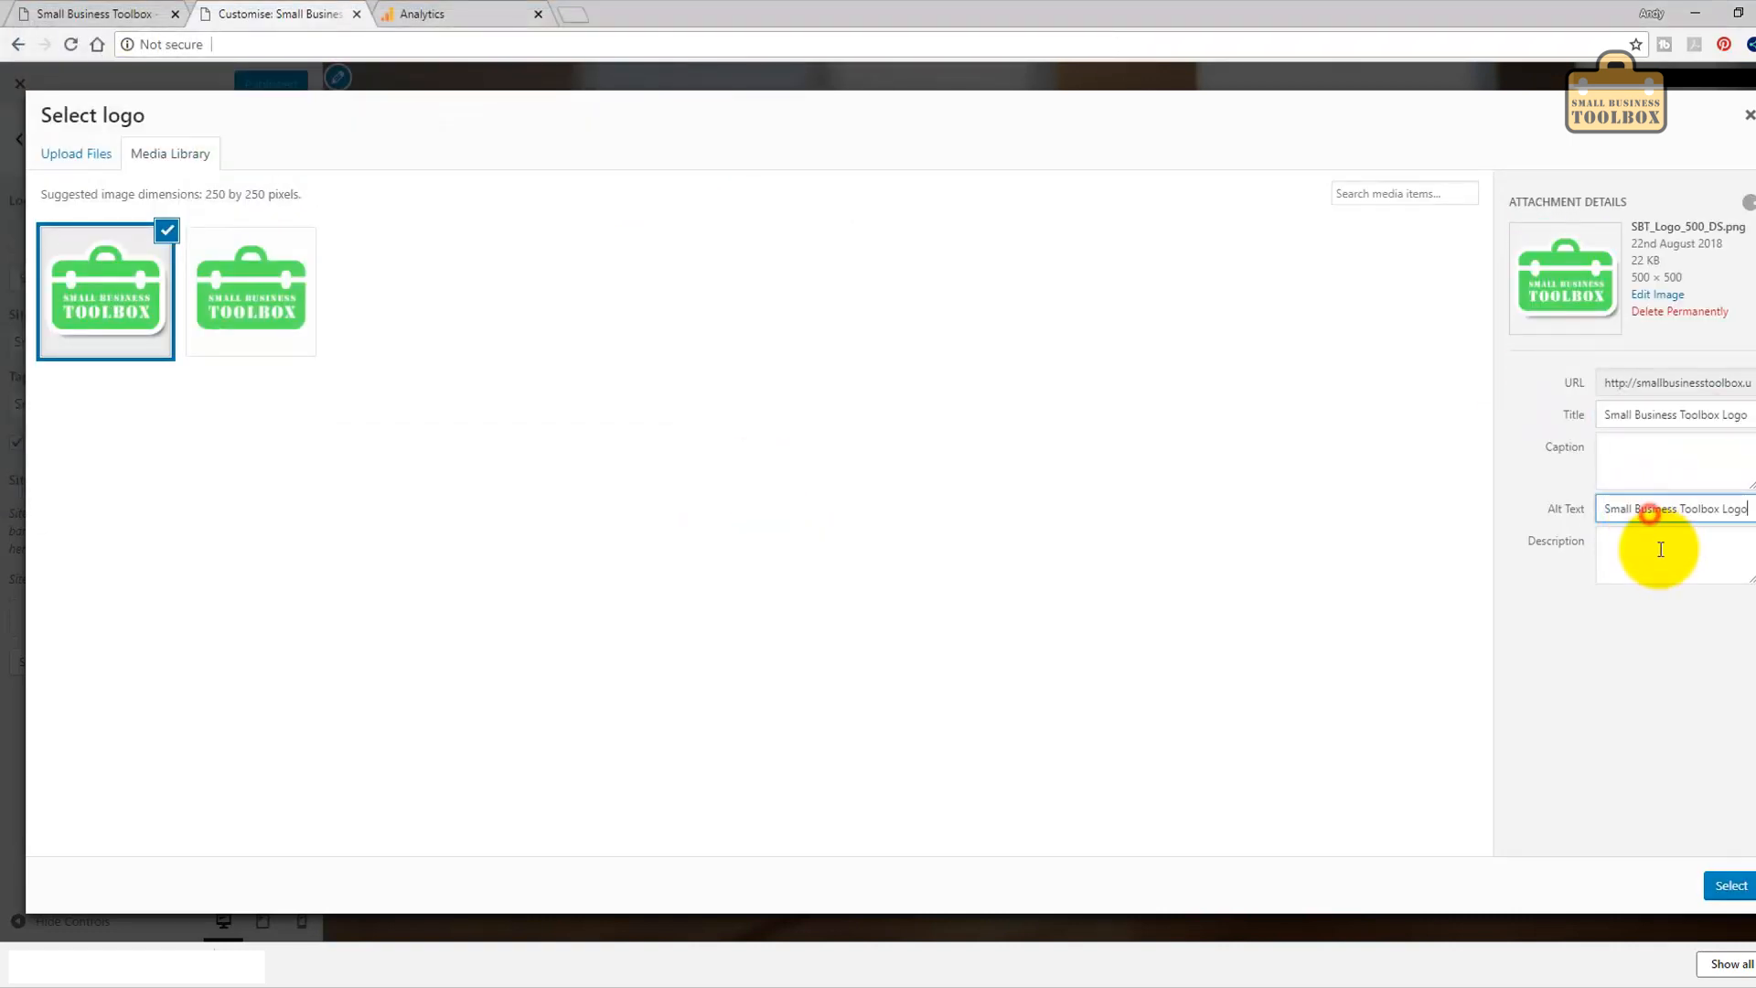
click(1658, 549)
text(Small Business Toolbox Logo)
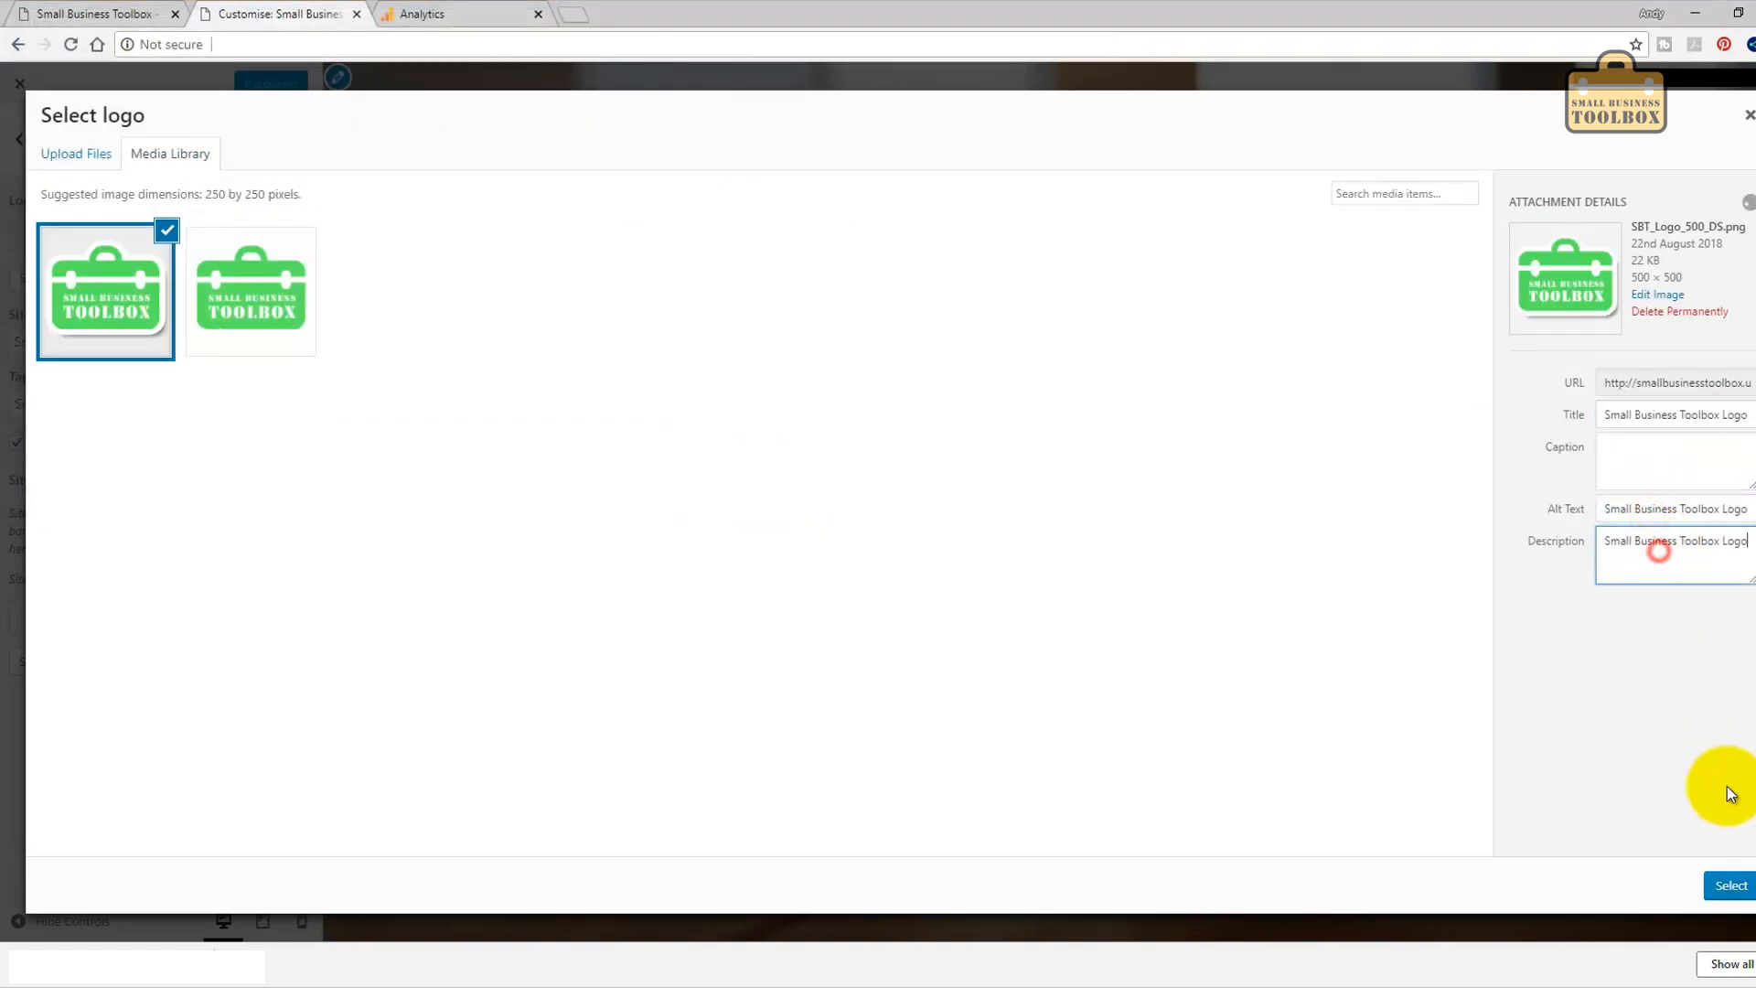
click(1728, 885)
click(1719, 885)
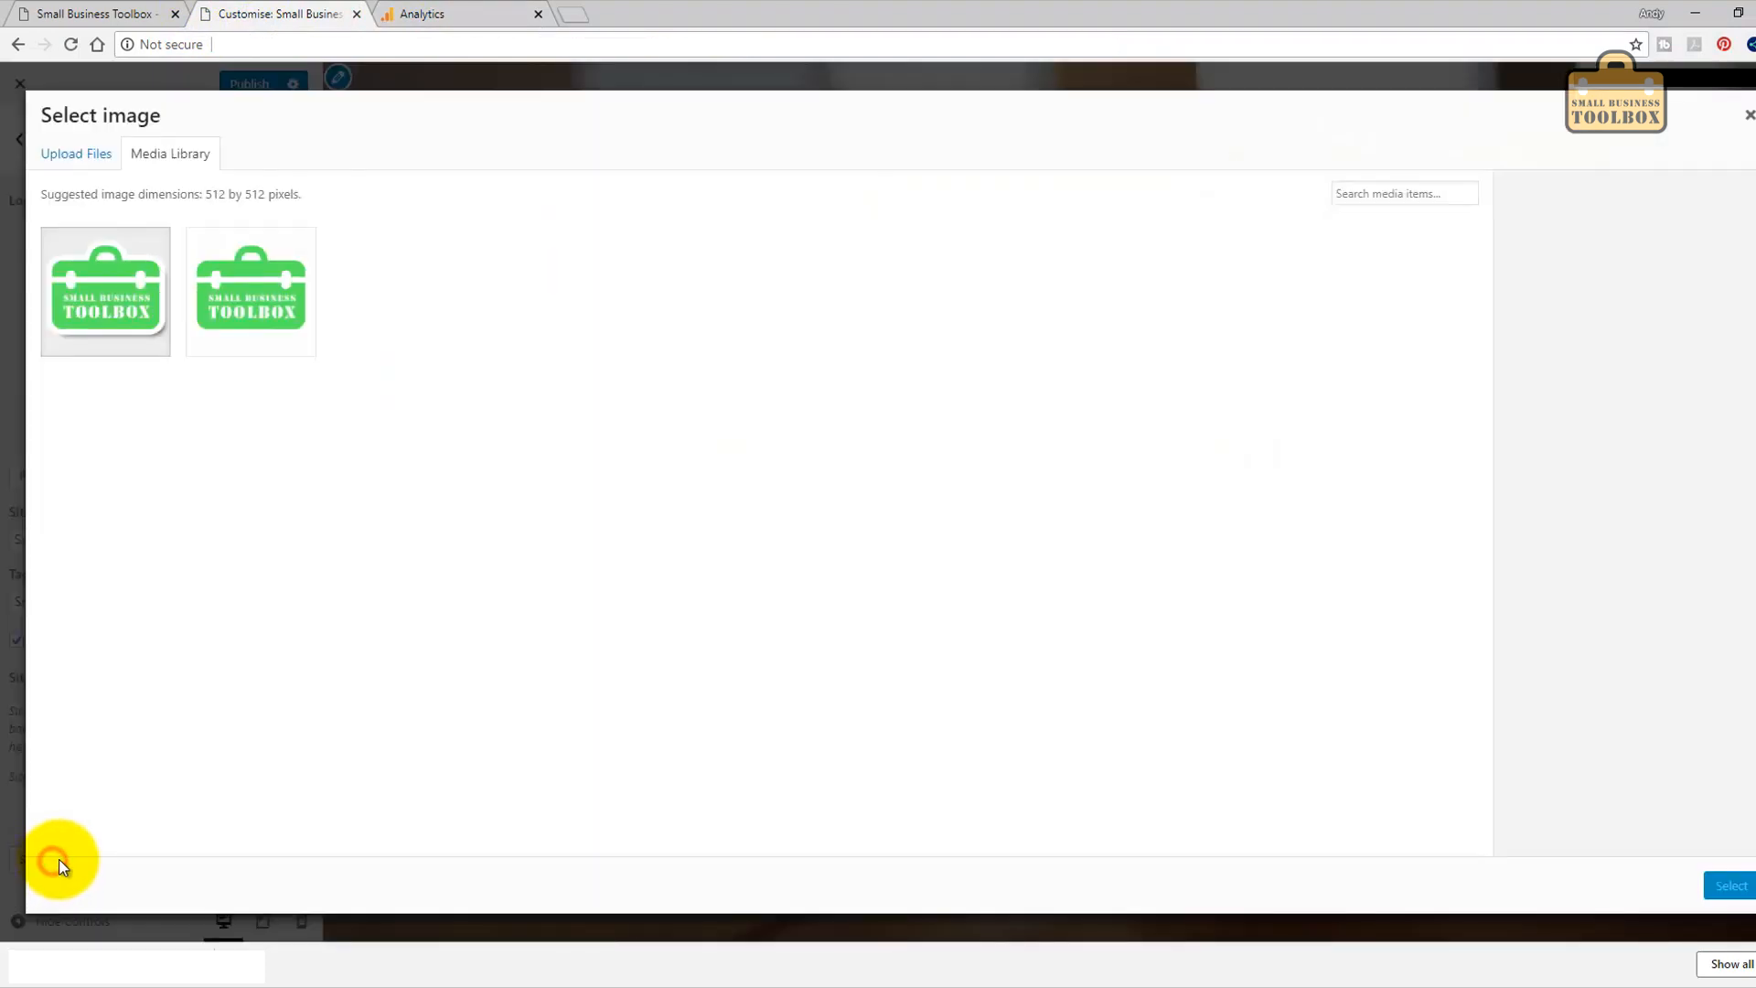
Set SBT_Logo_512.png from the media library as the site icon and publish the site identity changes.
click(263, 291)
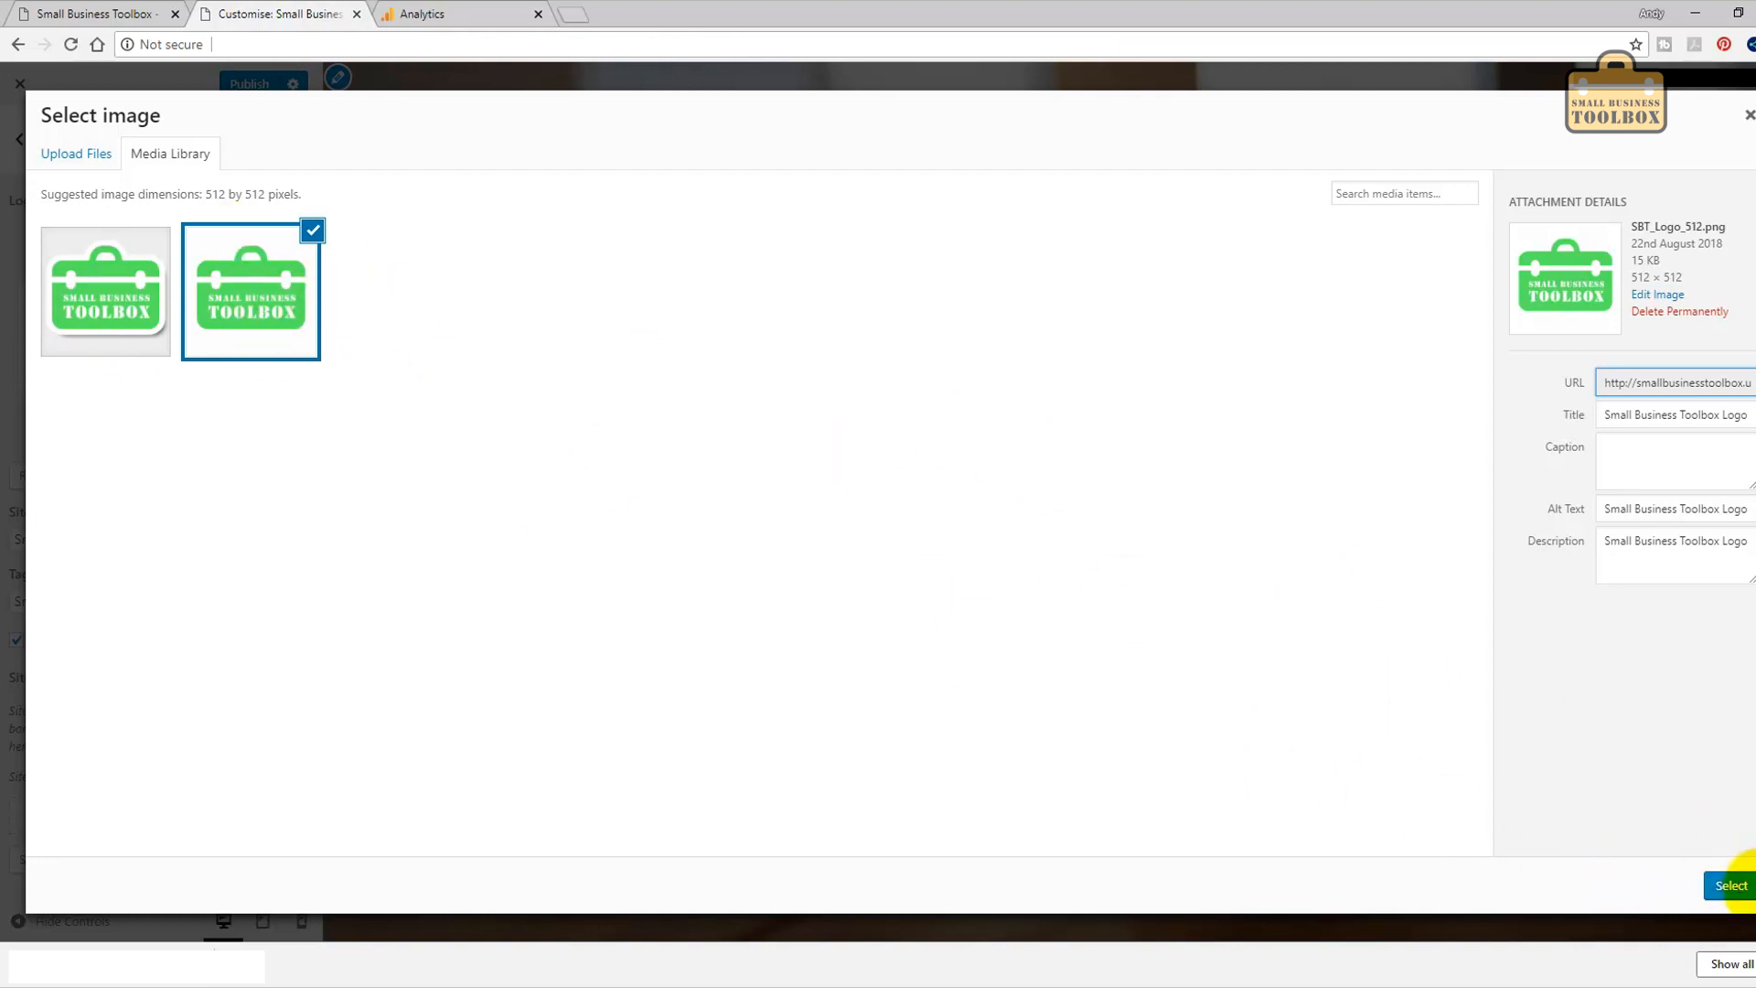
click(1731, 885)
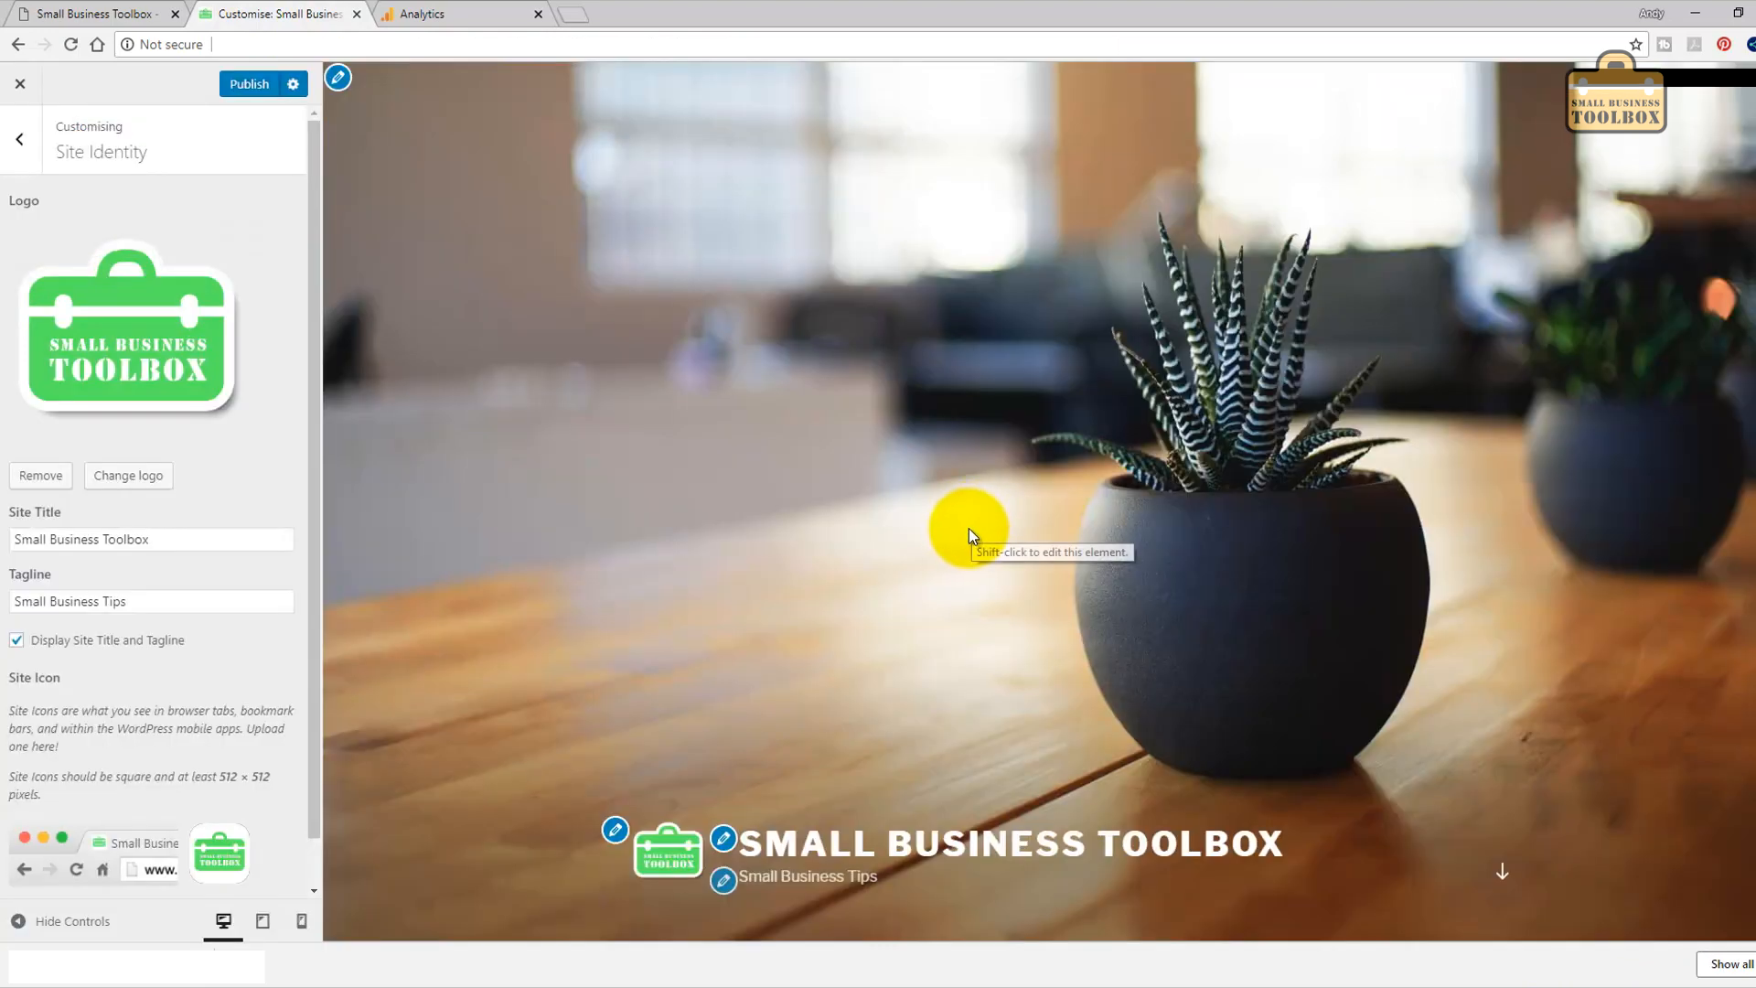
scroll(220, 864, down, 1)
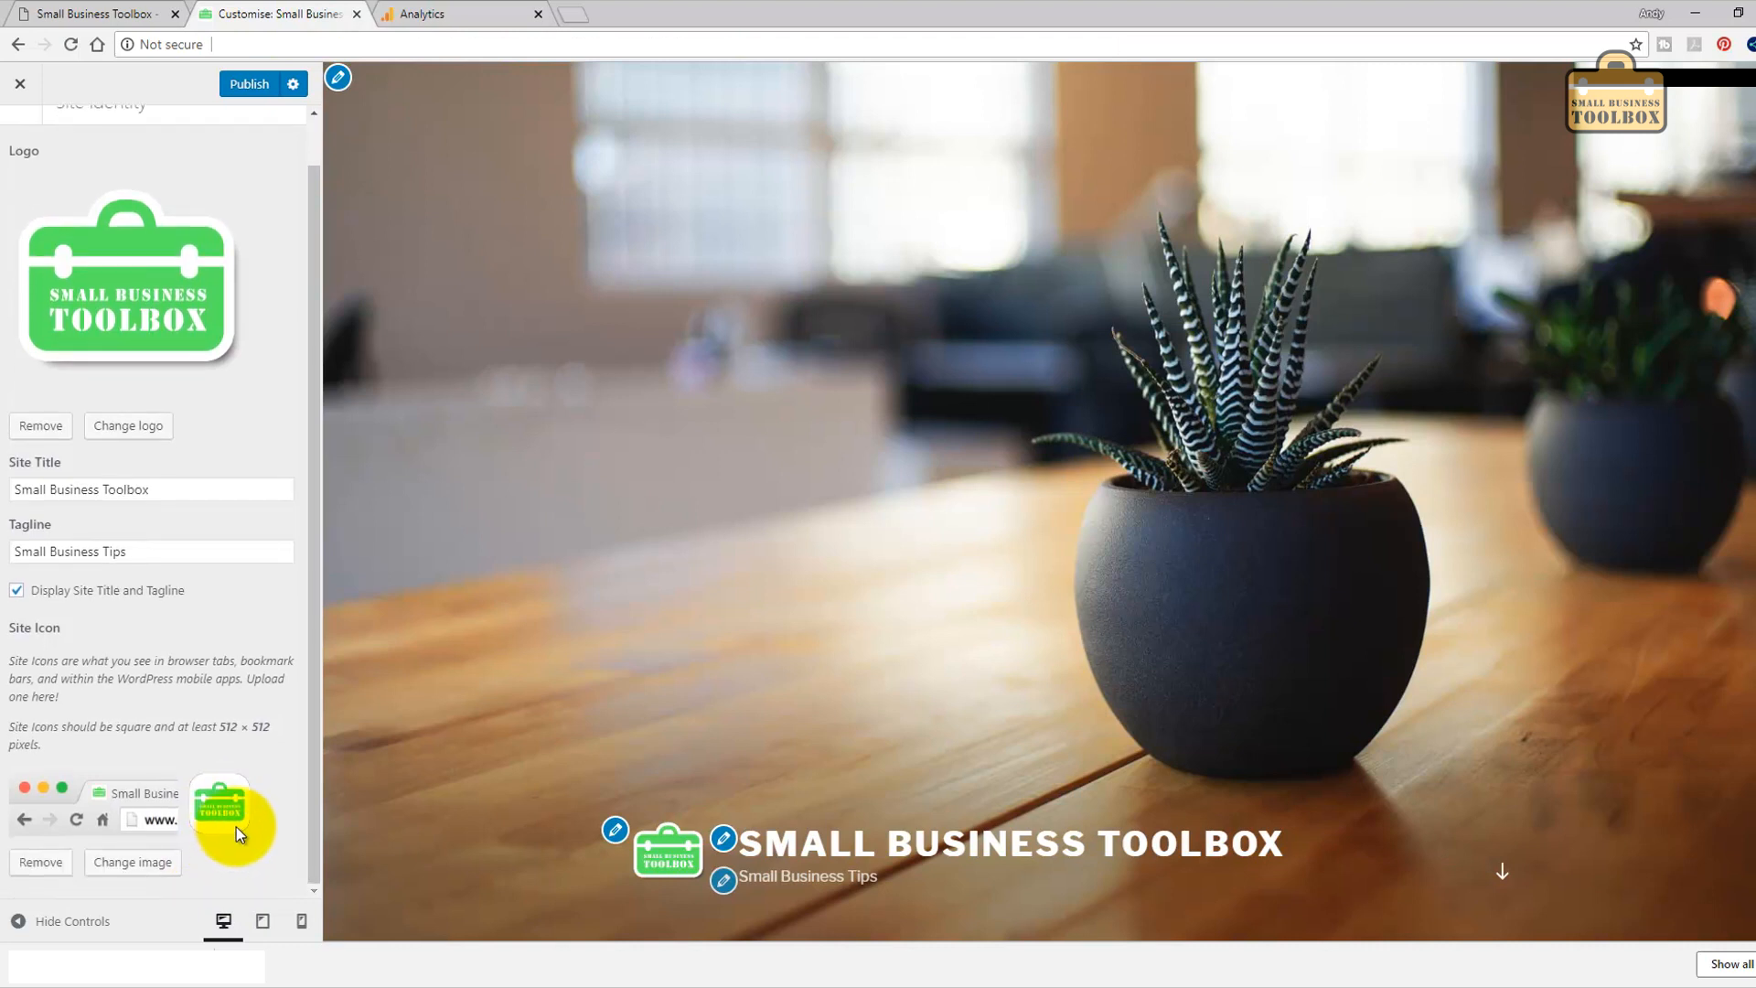
scroll(238, 827, up, 1)
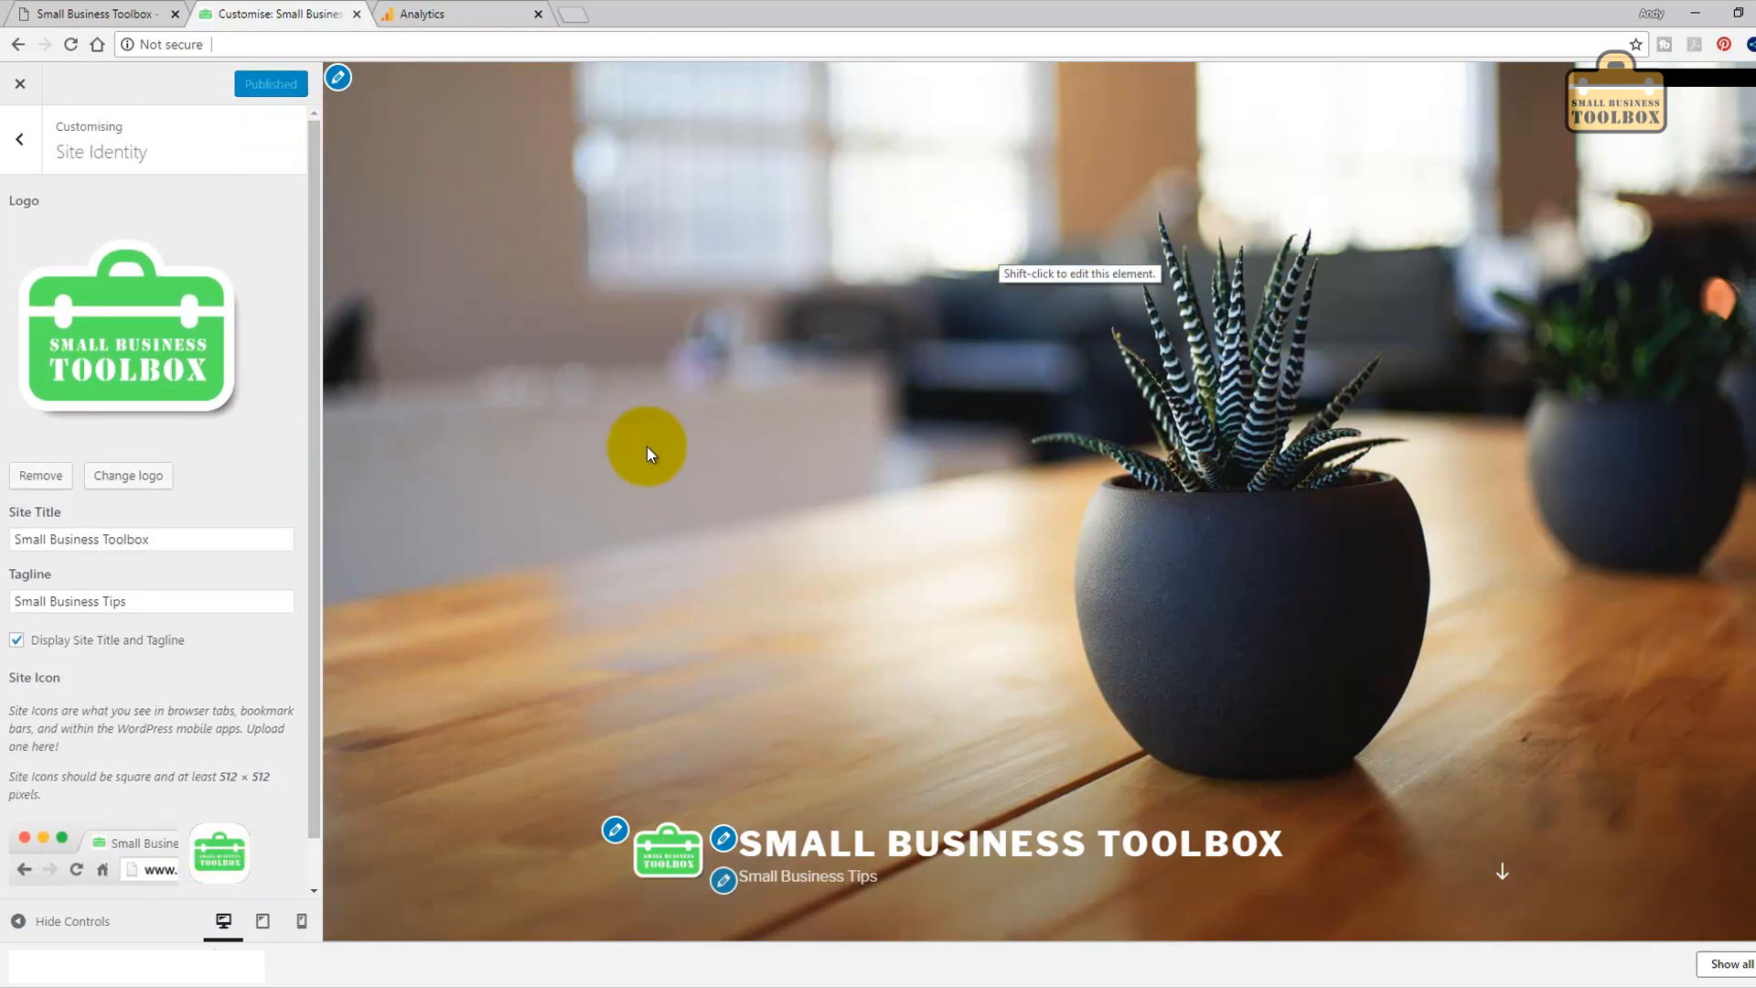
scroll(646, 446, down, 3)
scroll(584, 397, up, 2)
Open the Header Media settings and upload SiteBackground2000x.jpg as a new header image.
click(20, 139)
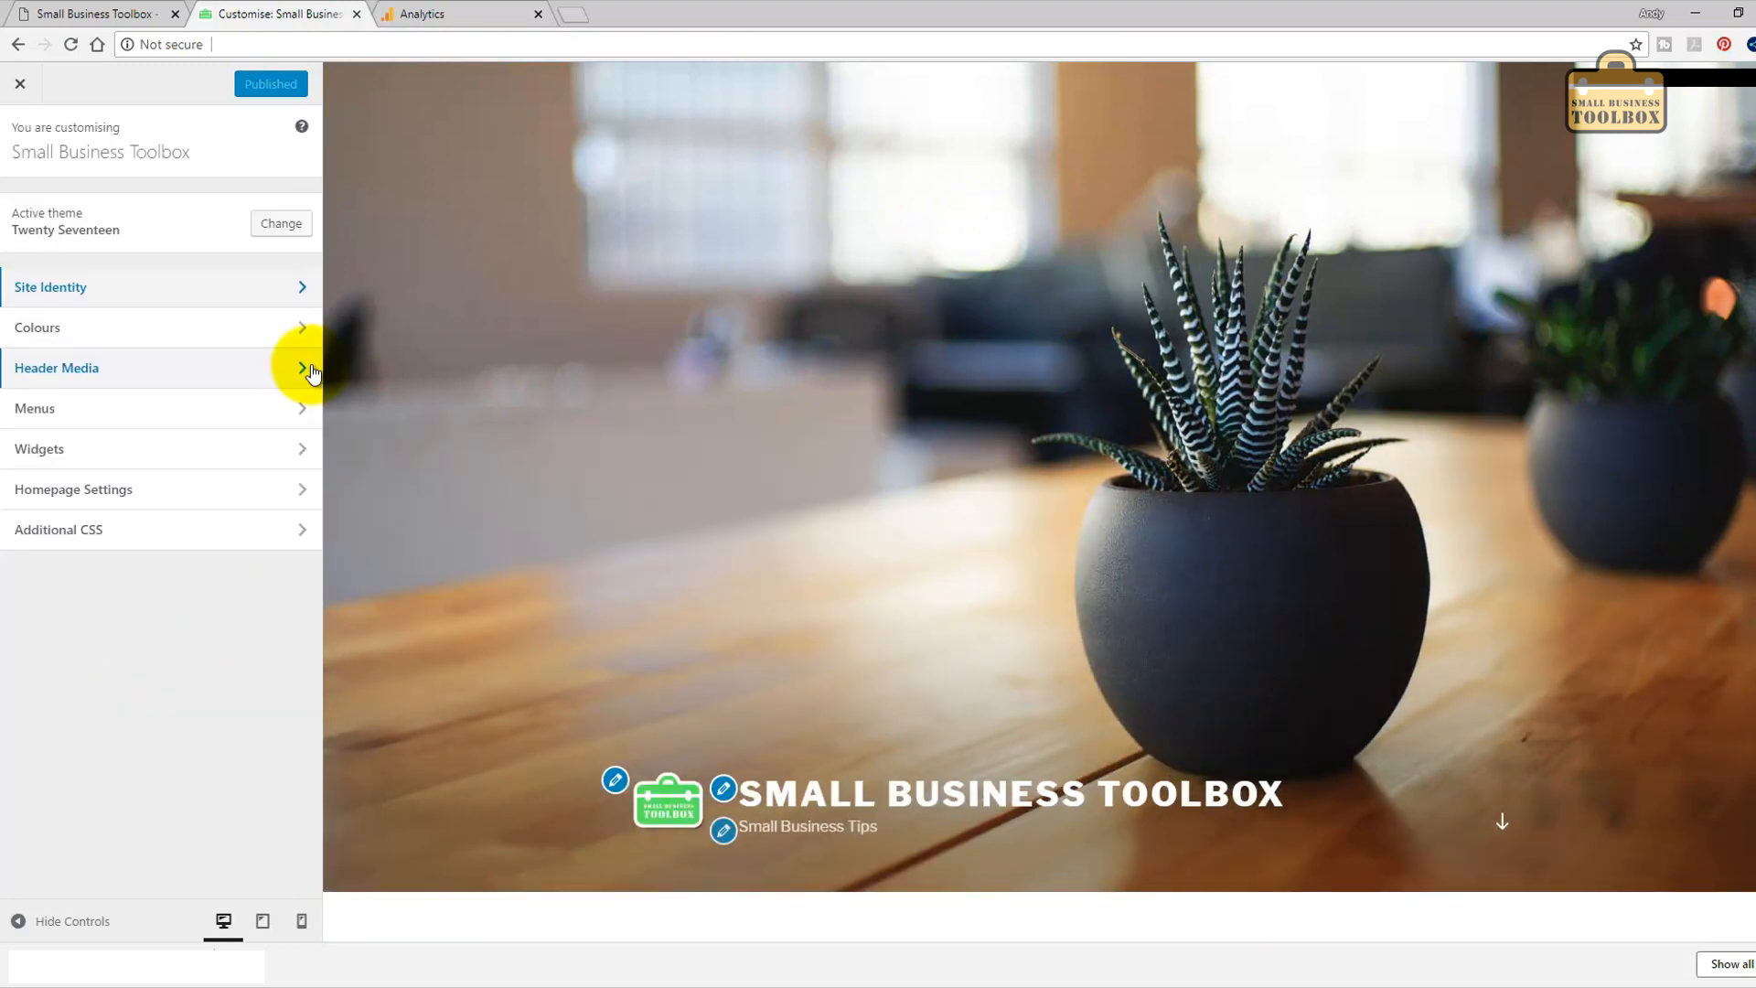
click(306, 370)
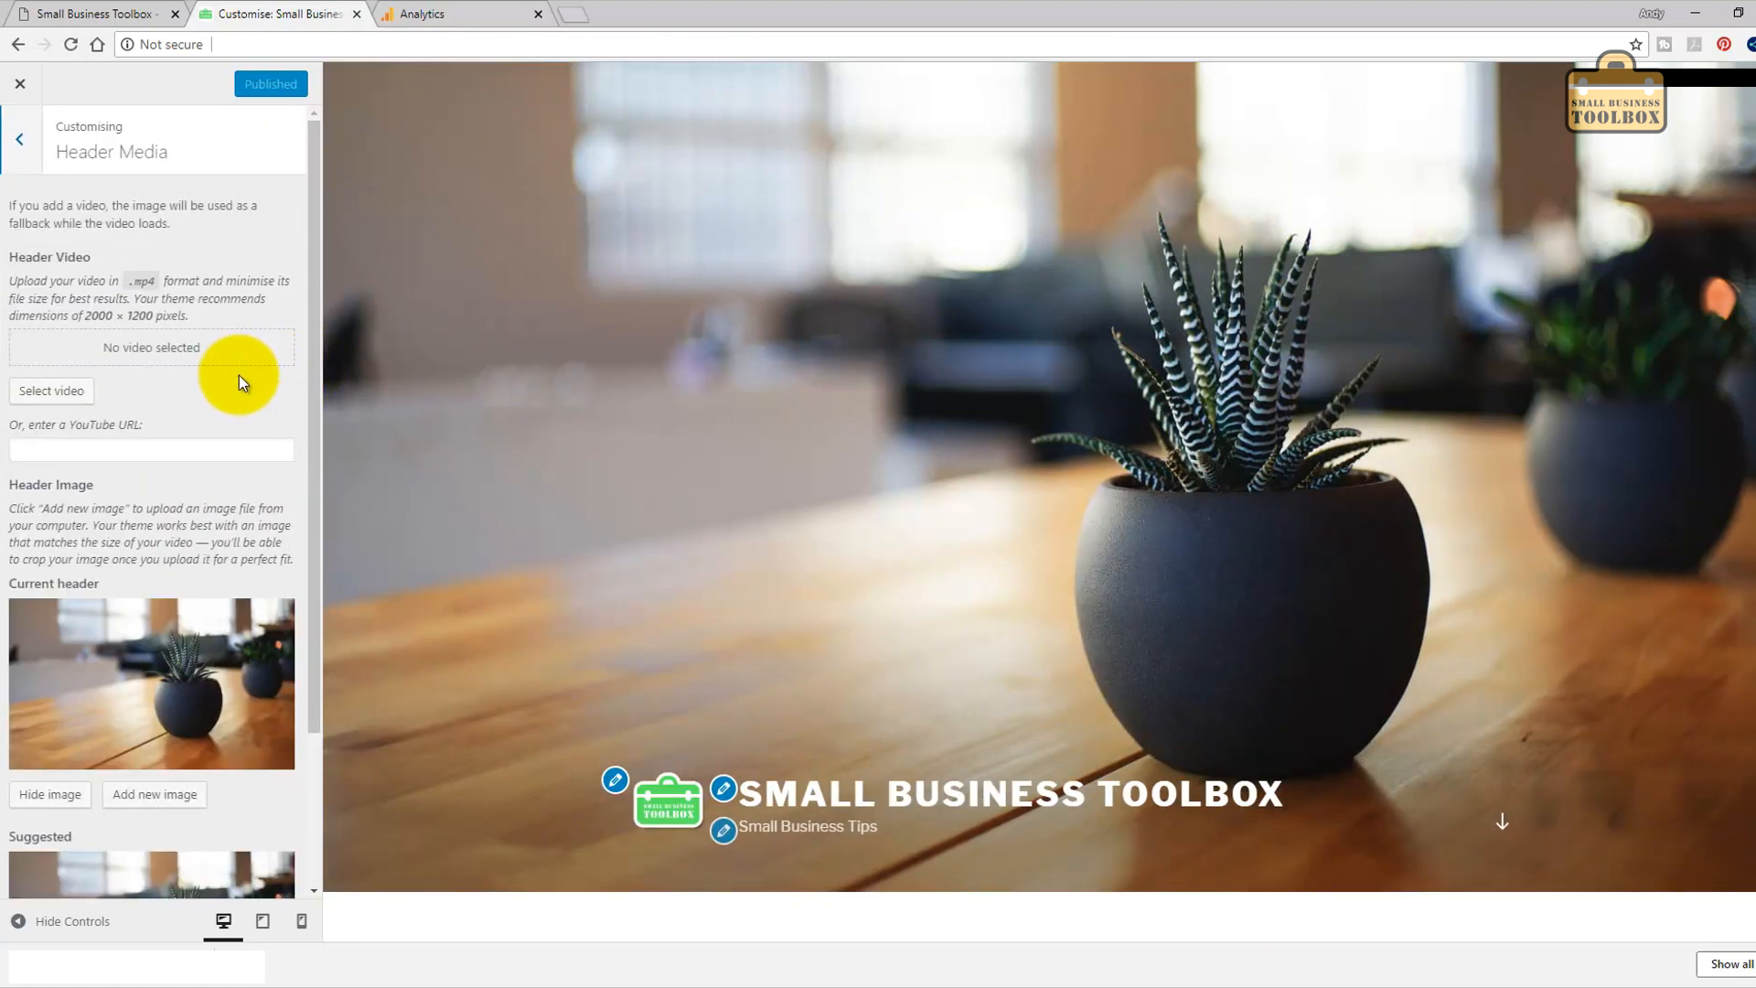
scroll(239, 375, down, 3)
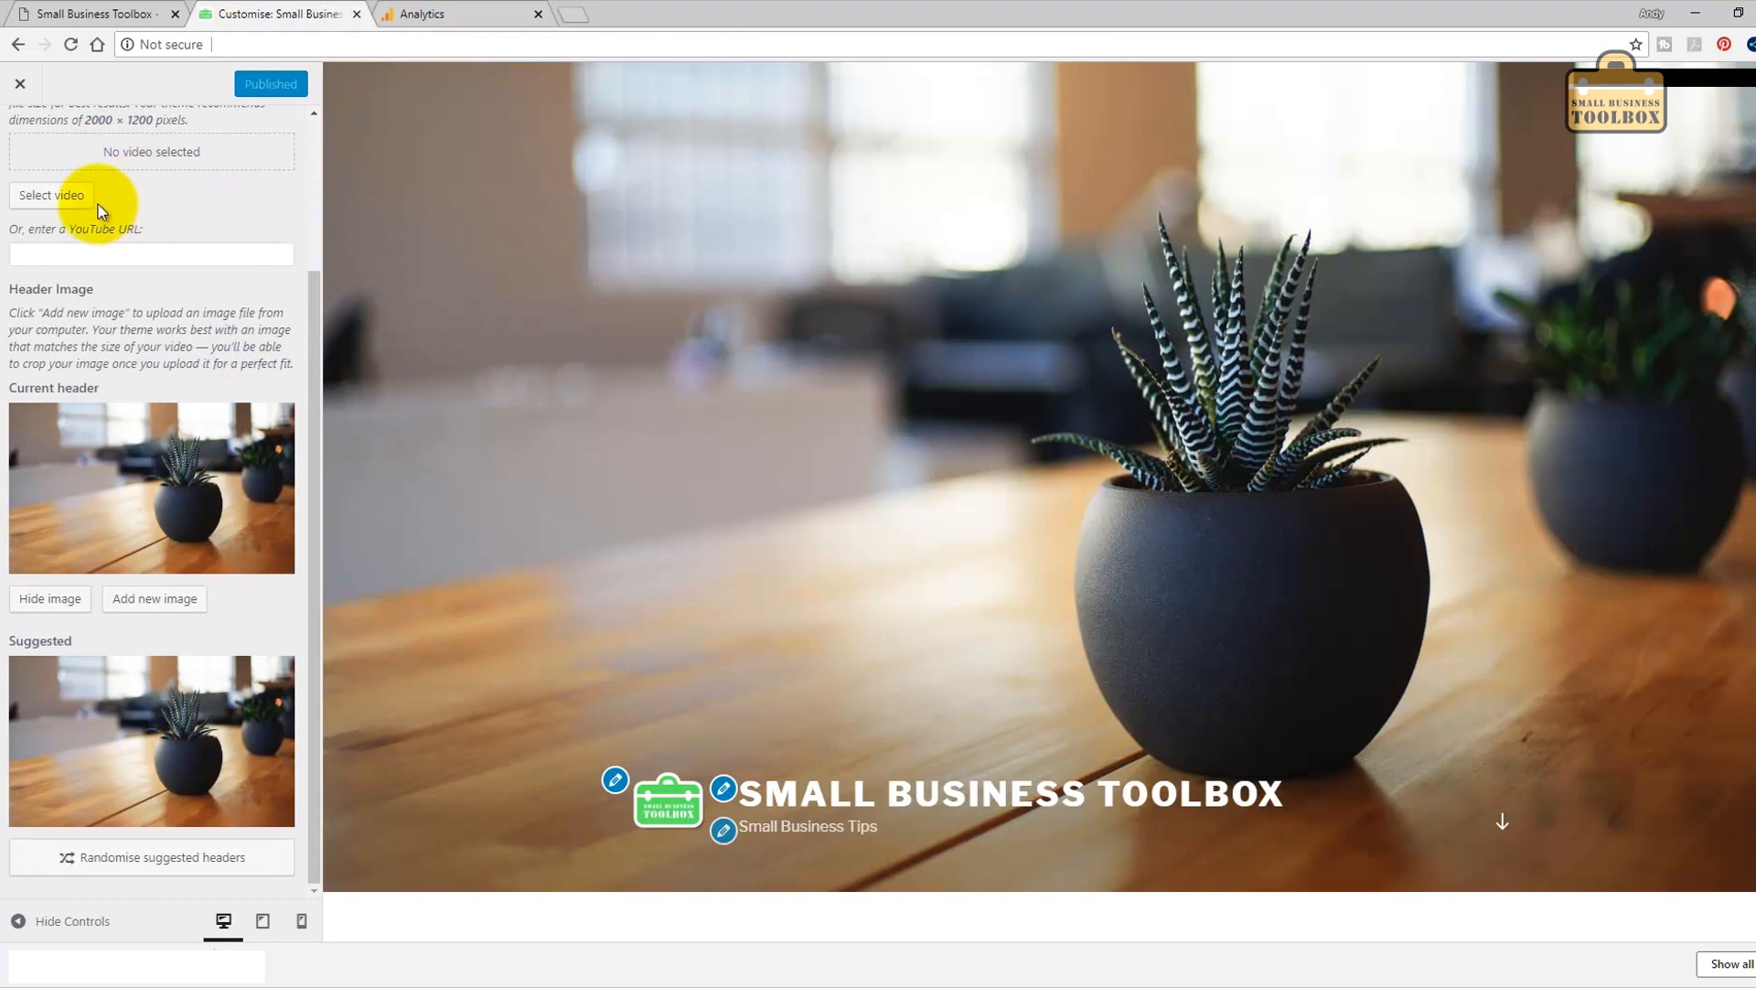
click(174, 606)
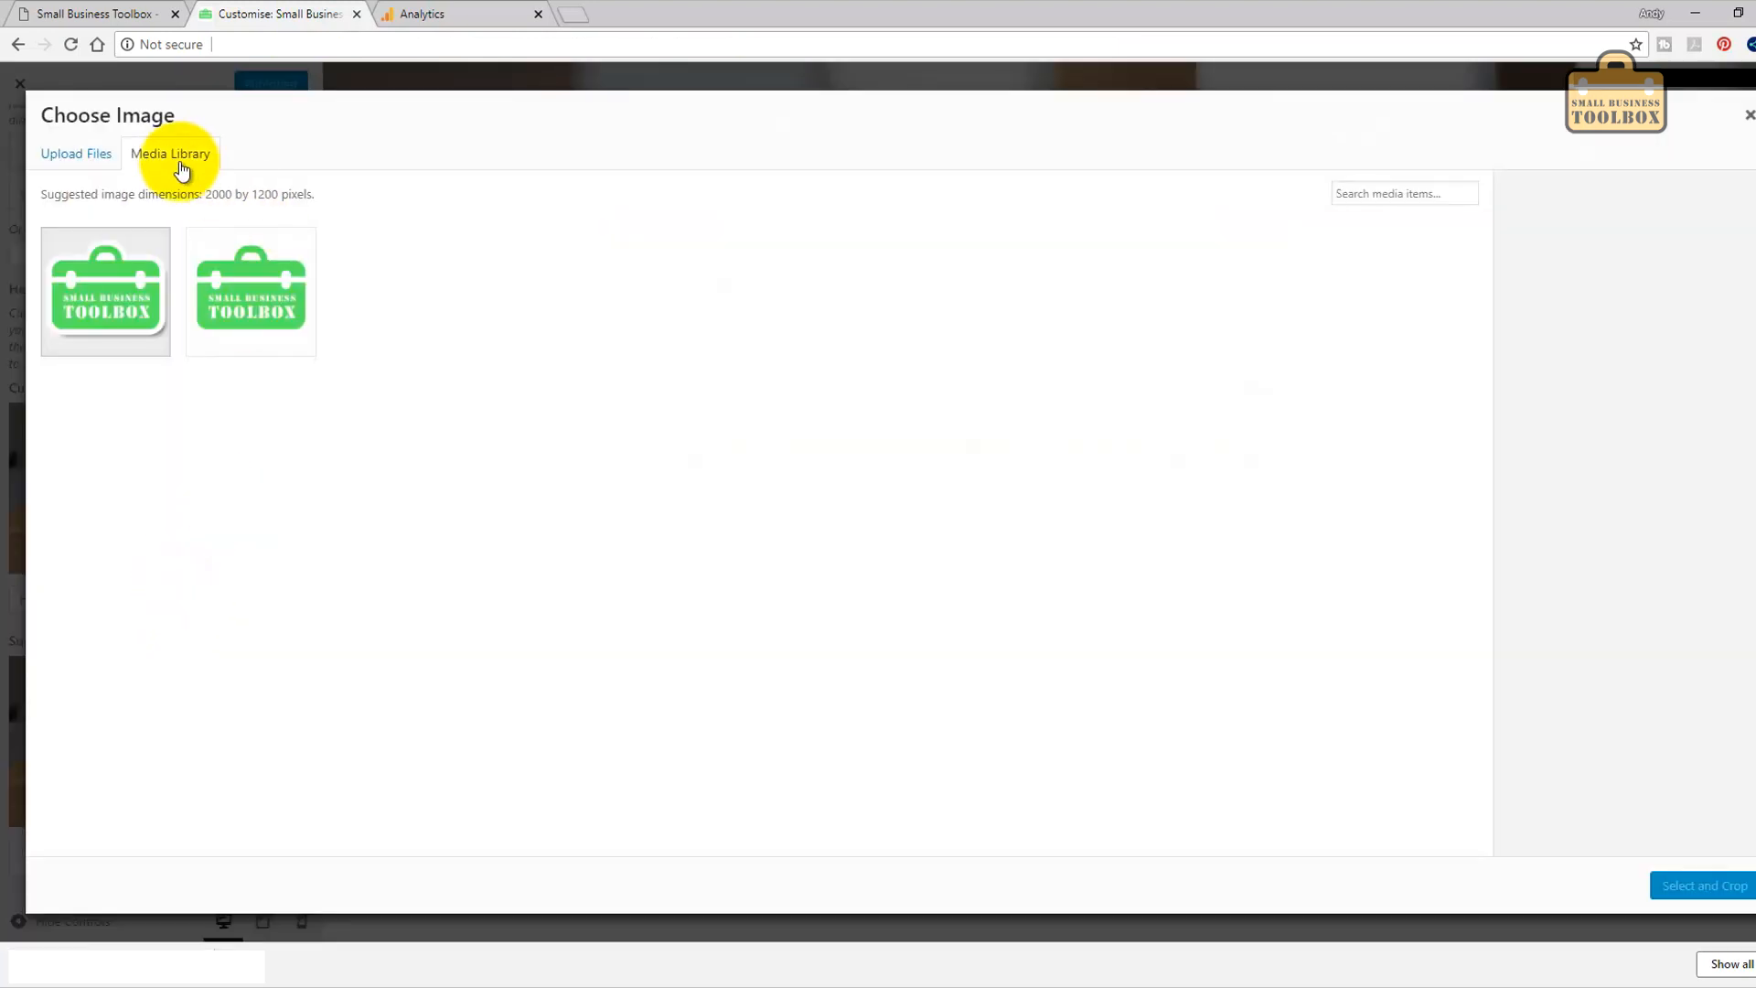
click(87, 156)
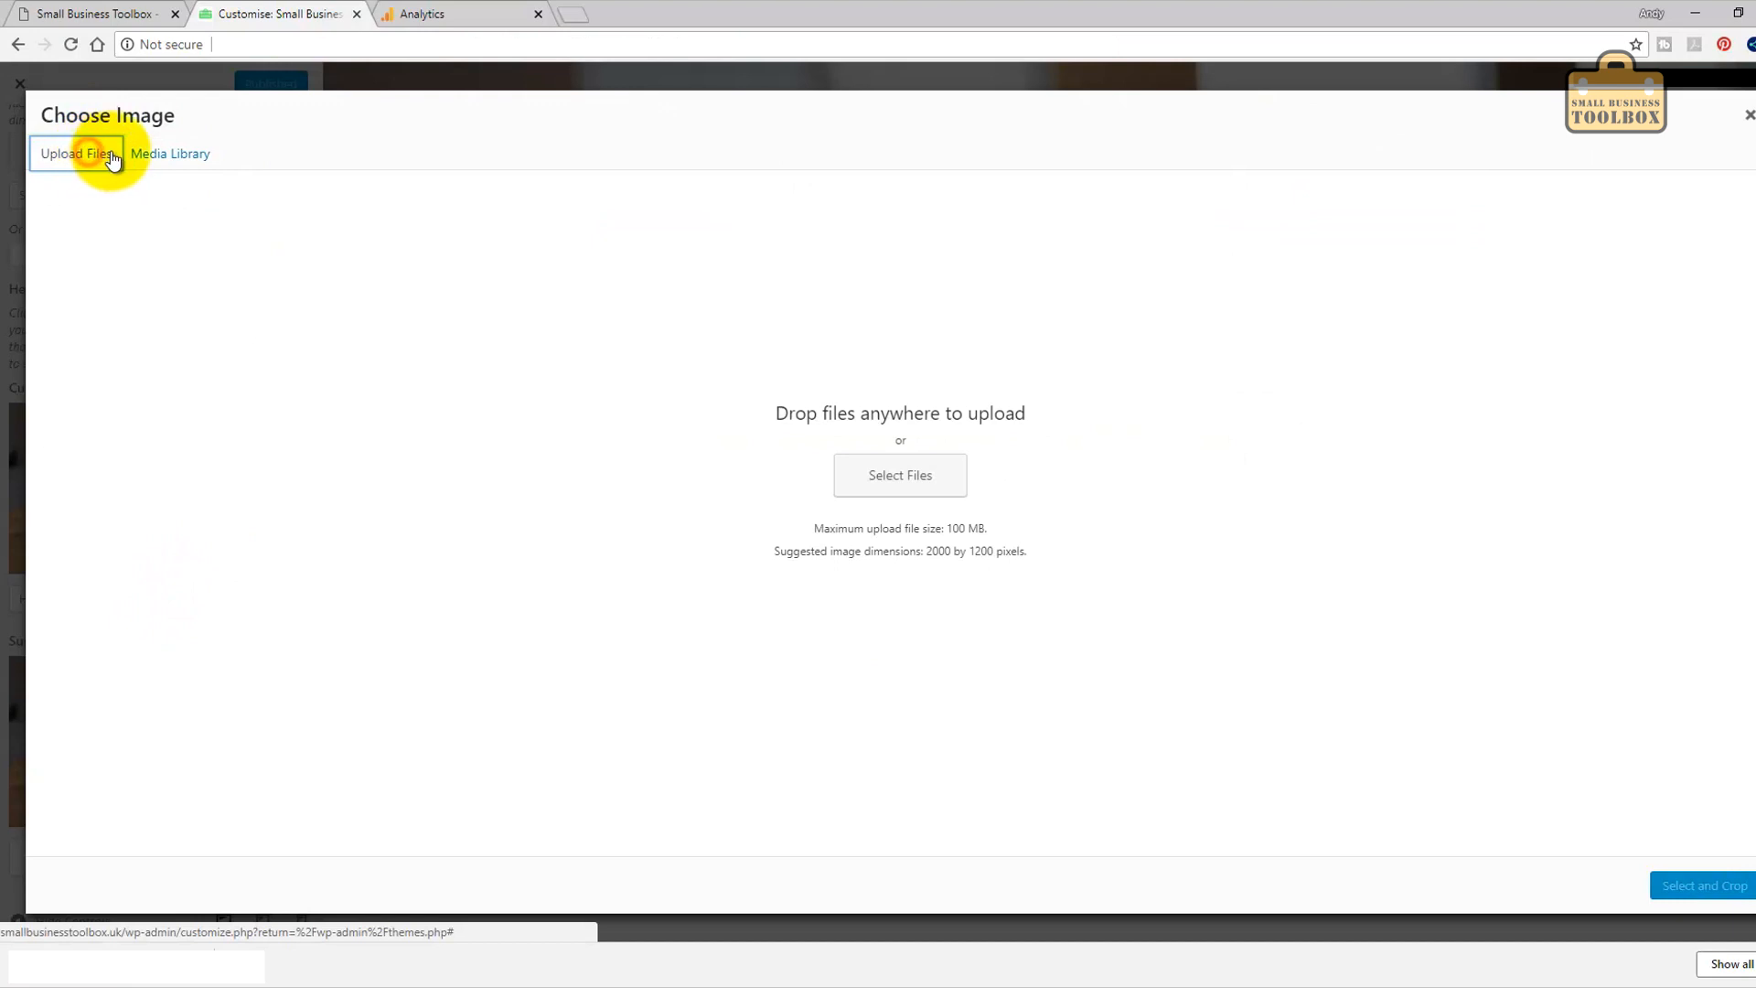
click(851, 480)
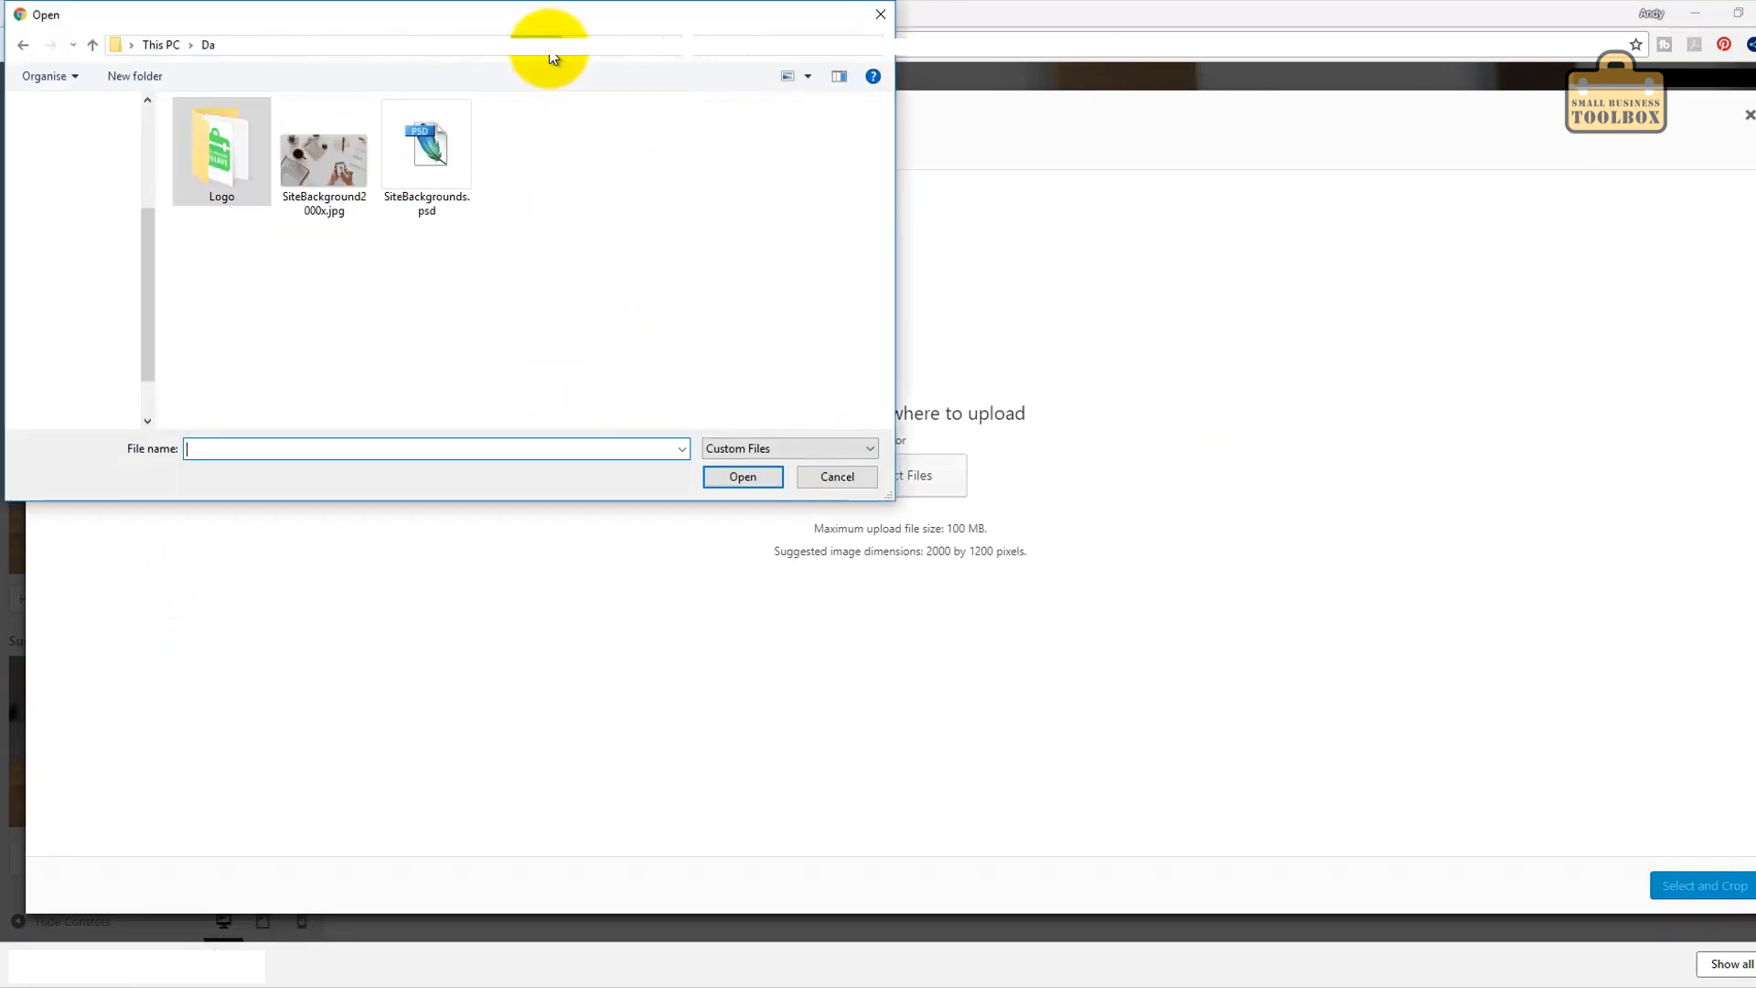
click(329, 160)
click(738, 478)
Give the background image the title, alt text and description "Small Business Toolbox Background" and use it uncropped as the header.
click(1654, 455)
text(Small B)
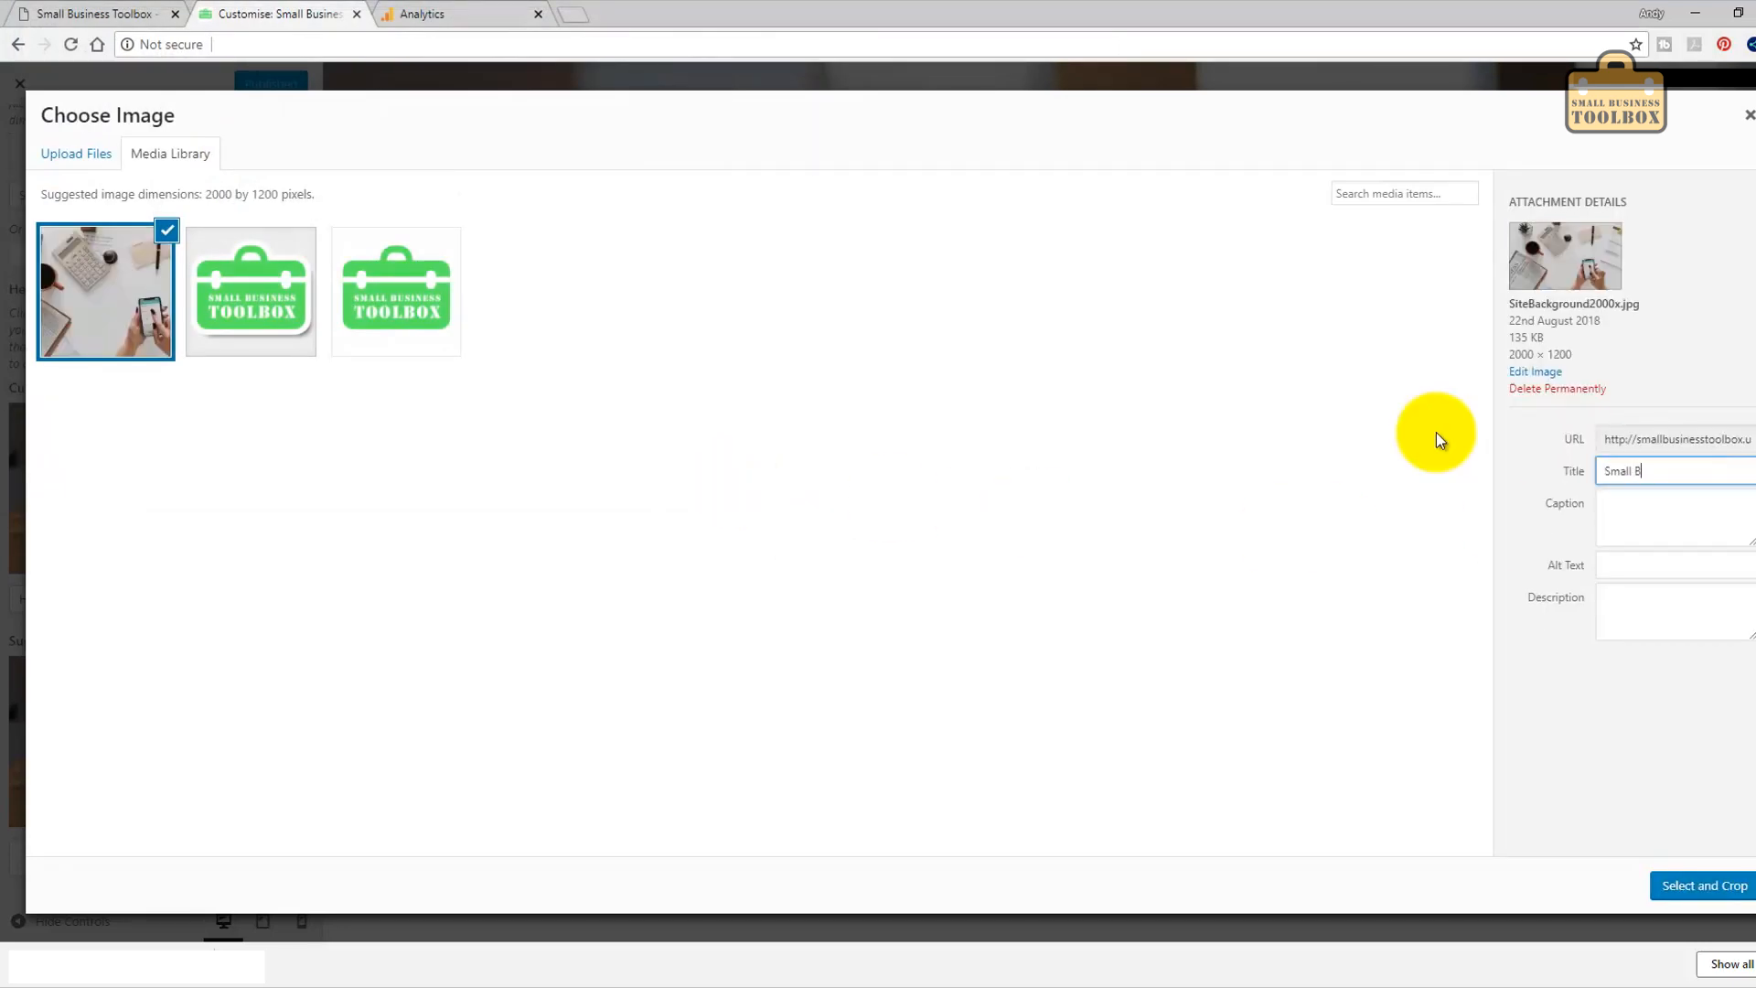
text(usiness Toolbox Background)
key(shift+Home)
key(Tab)
key(Tab)
key(ctrl+v)
key(Tab)
key(ctrl+v)
click(1721, 884)
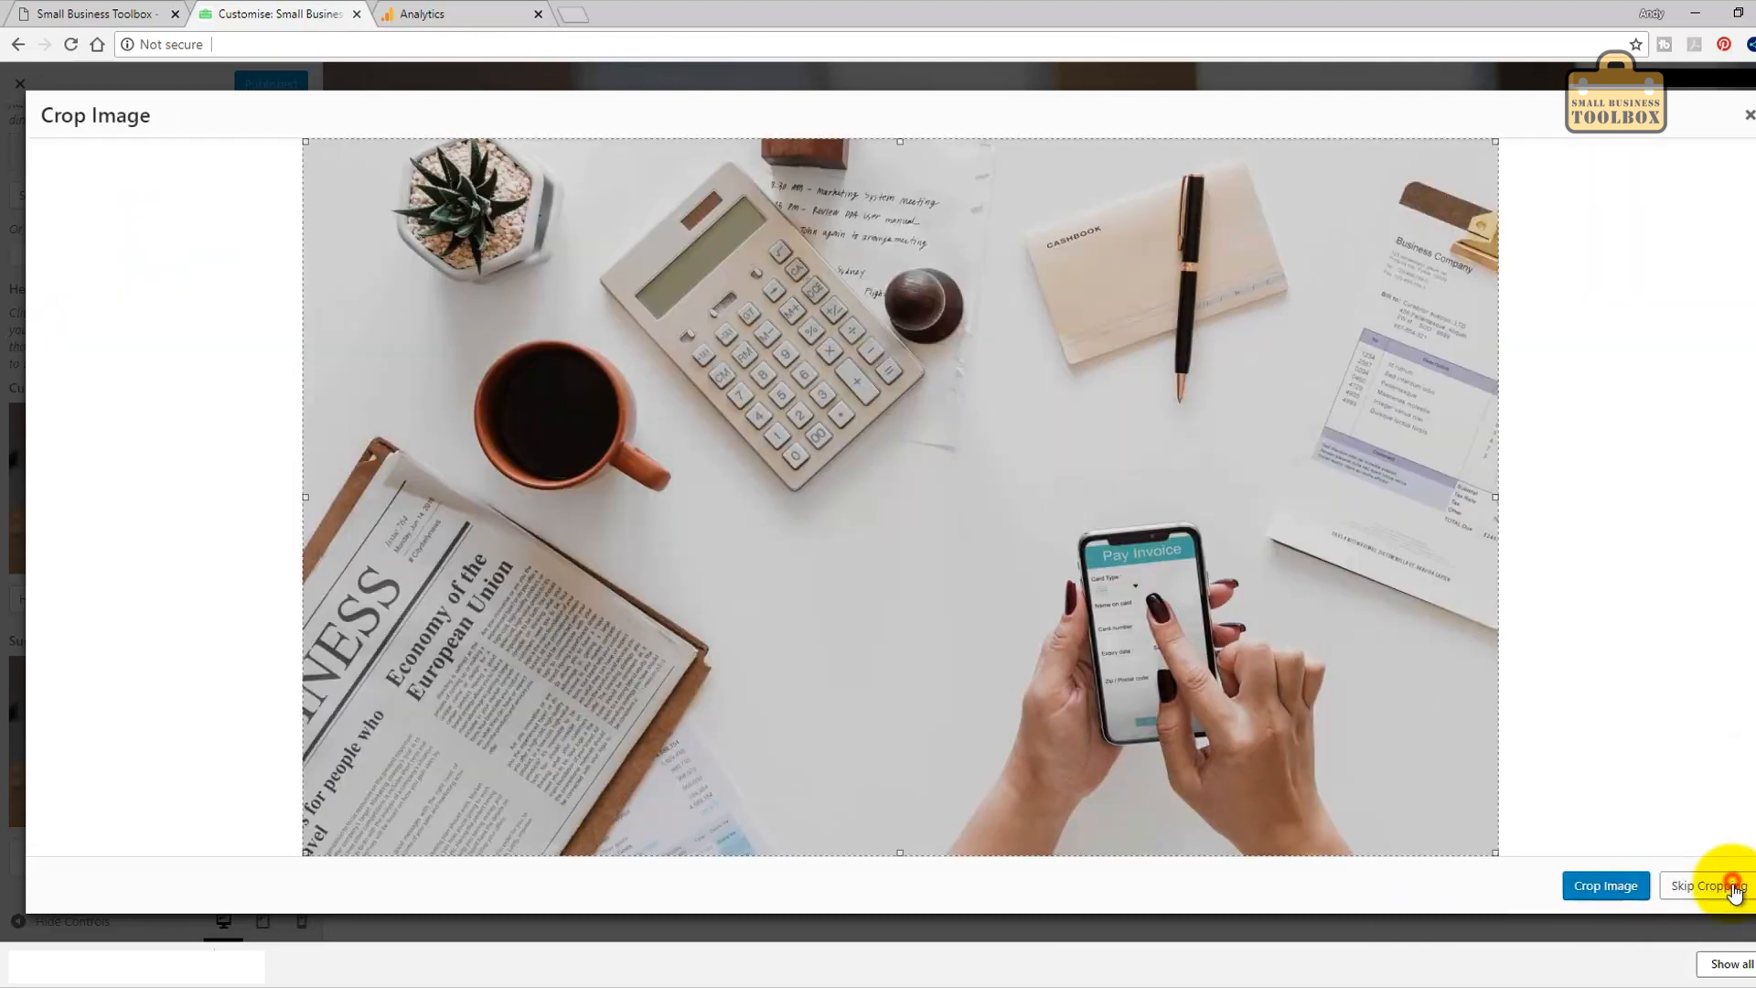
click(1728, 883)
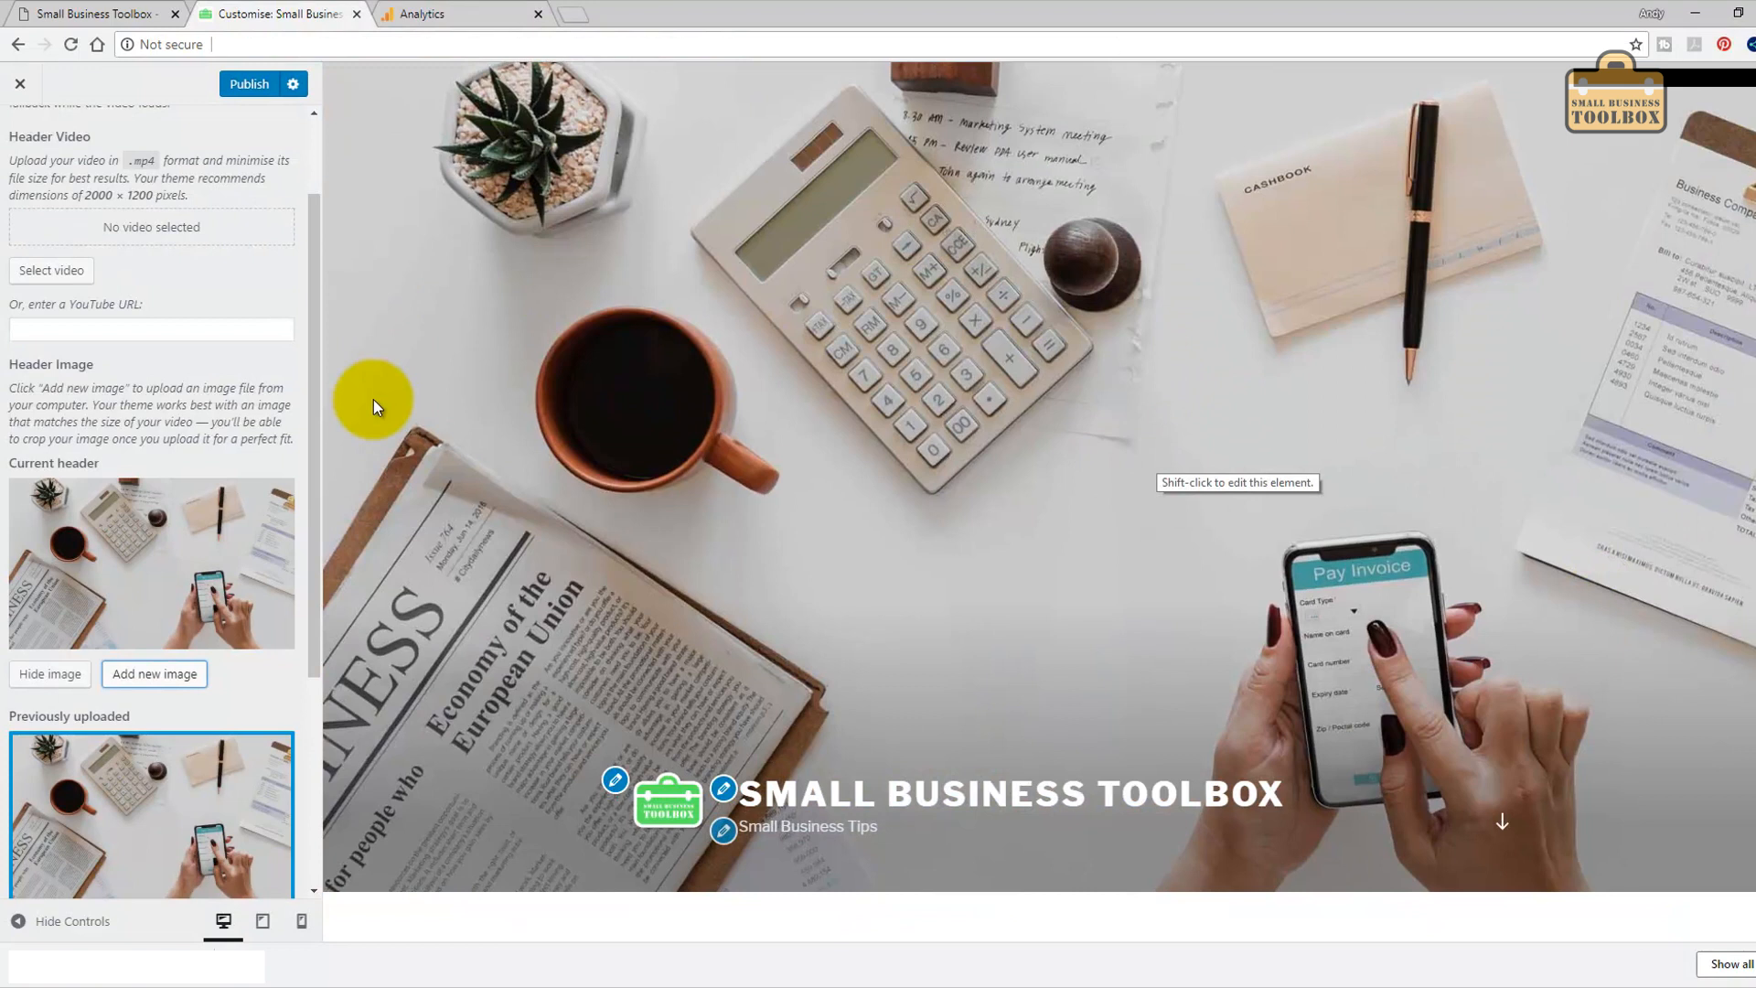
Publish the new header image and review the refreshed homepage on the live site.
scroll(218, 166, up, 2)
click(250, 85)
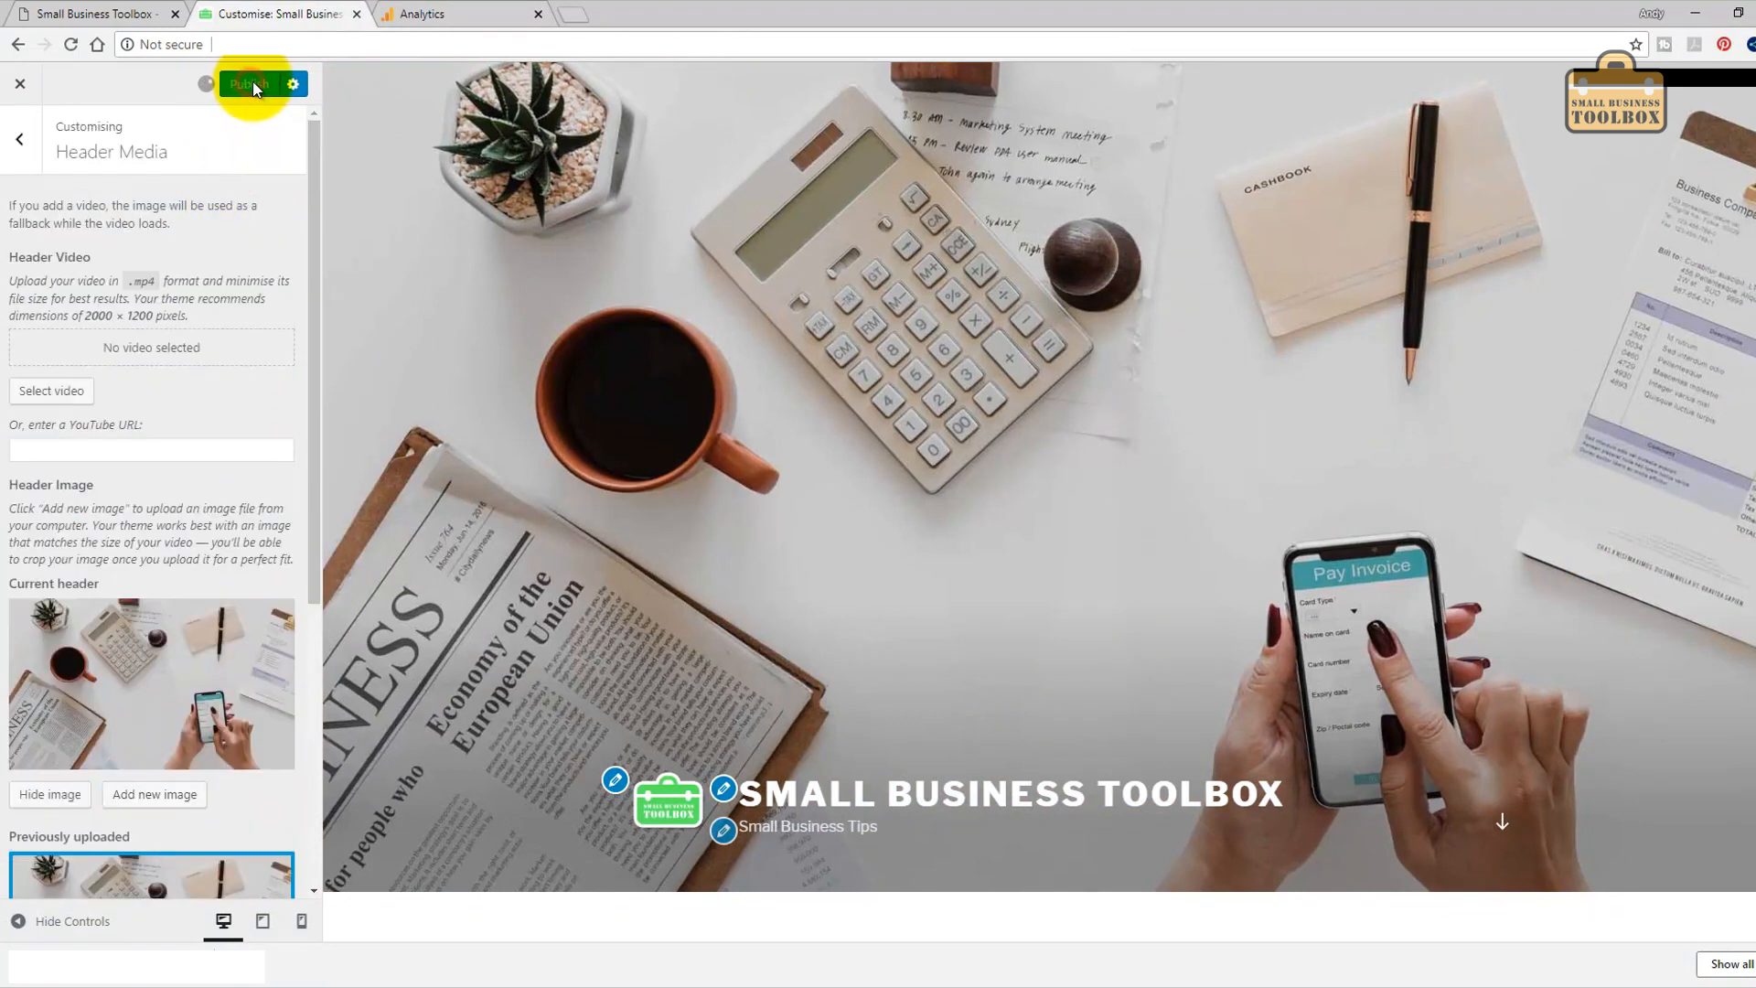
click(89, 11)
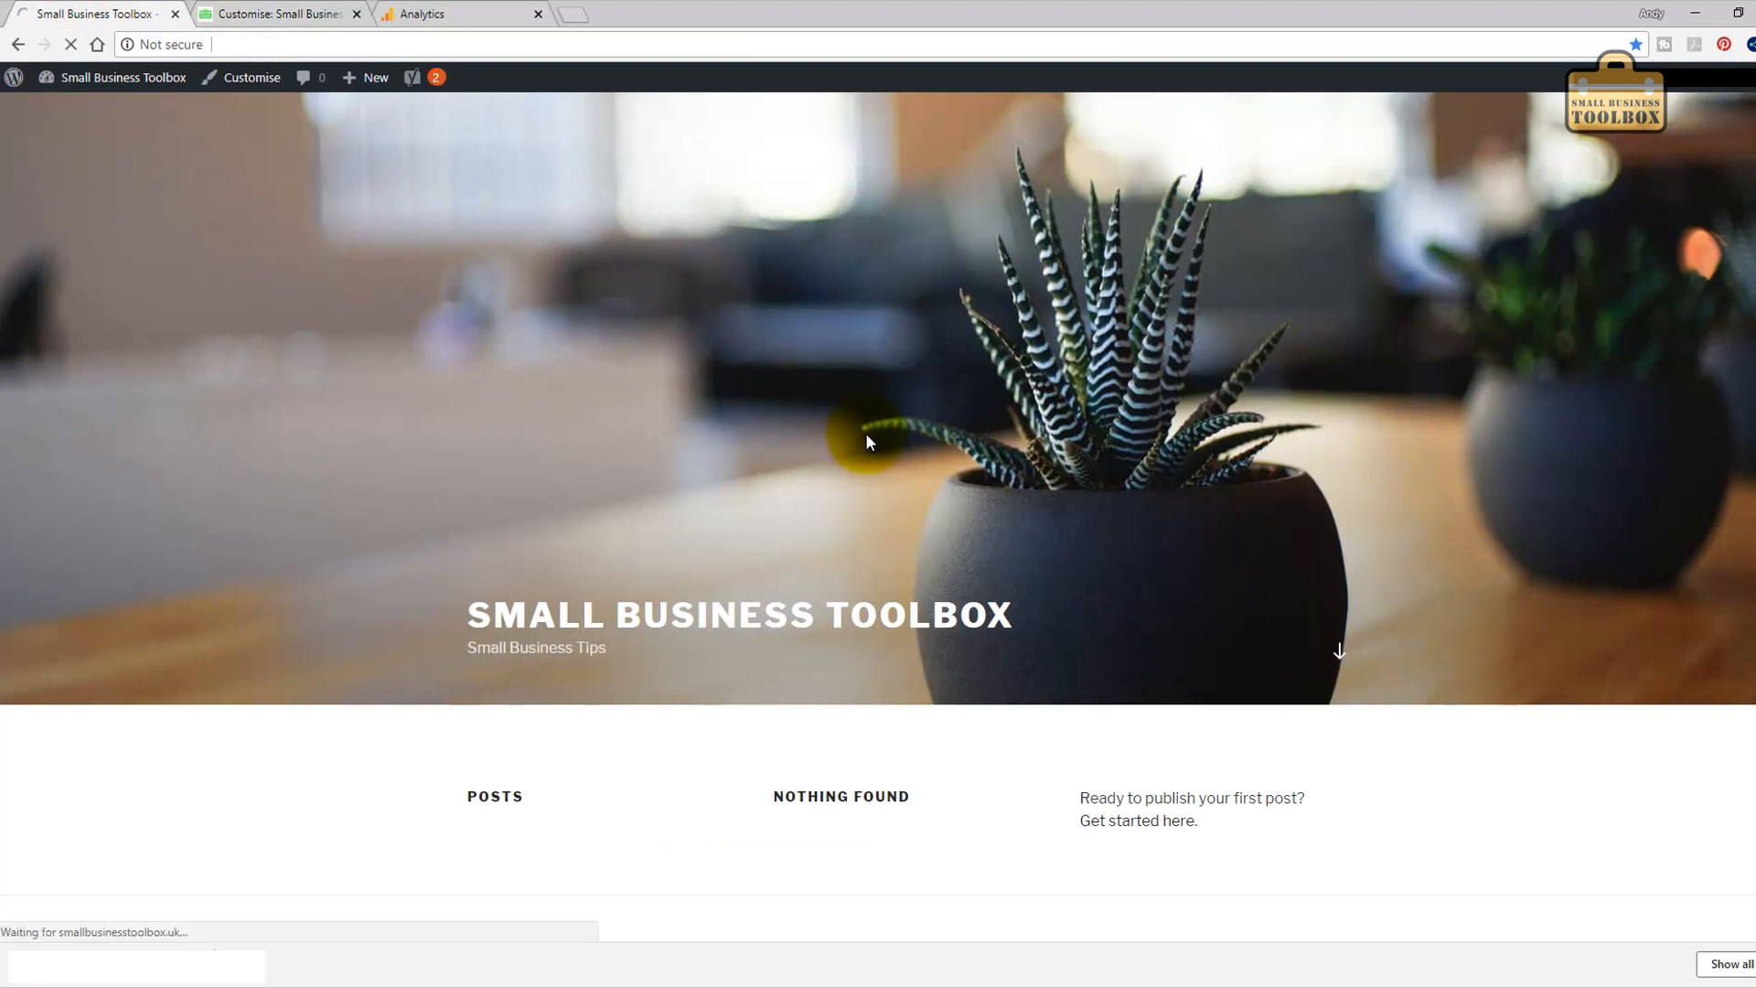
scroll(1454, 500, down, 3)
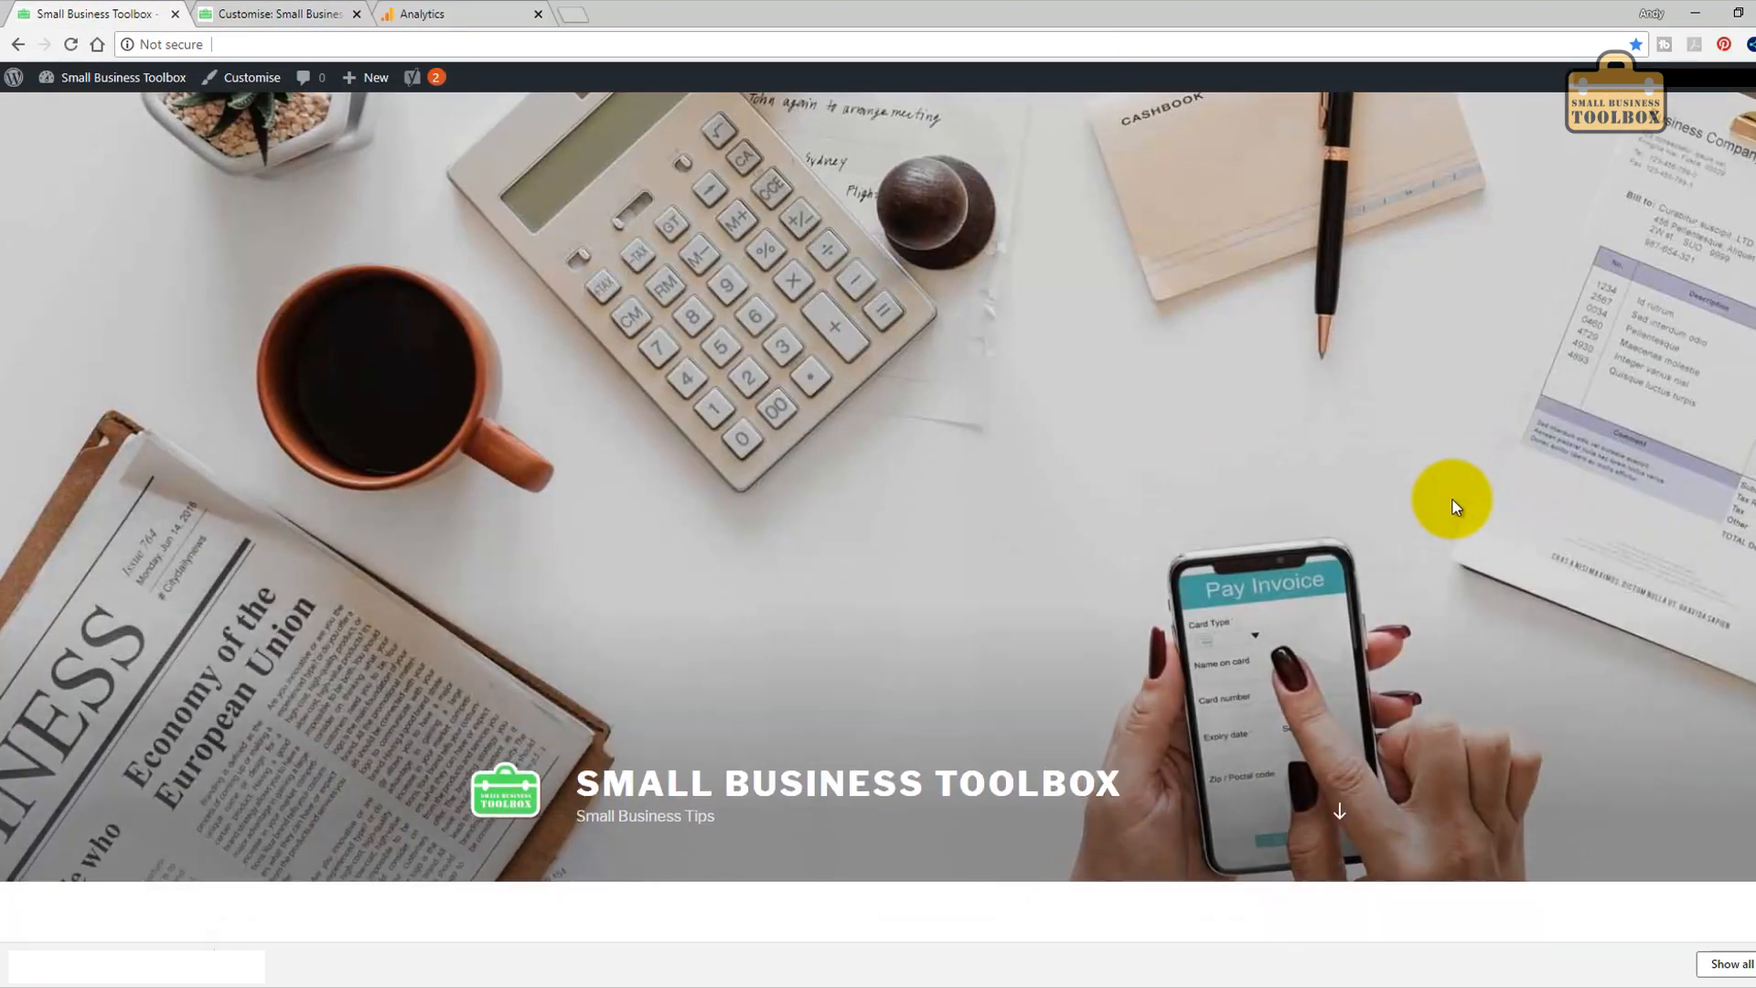
scroll(1454, 500, up, 3)
scroll(1449, 502, down, 2)
scroll(1447, 501, down, 1)
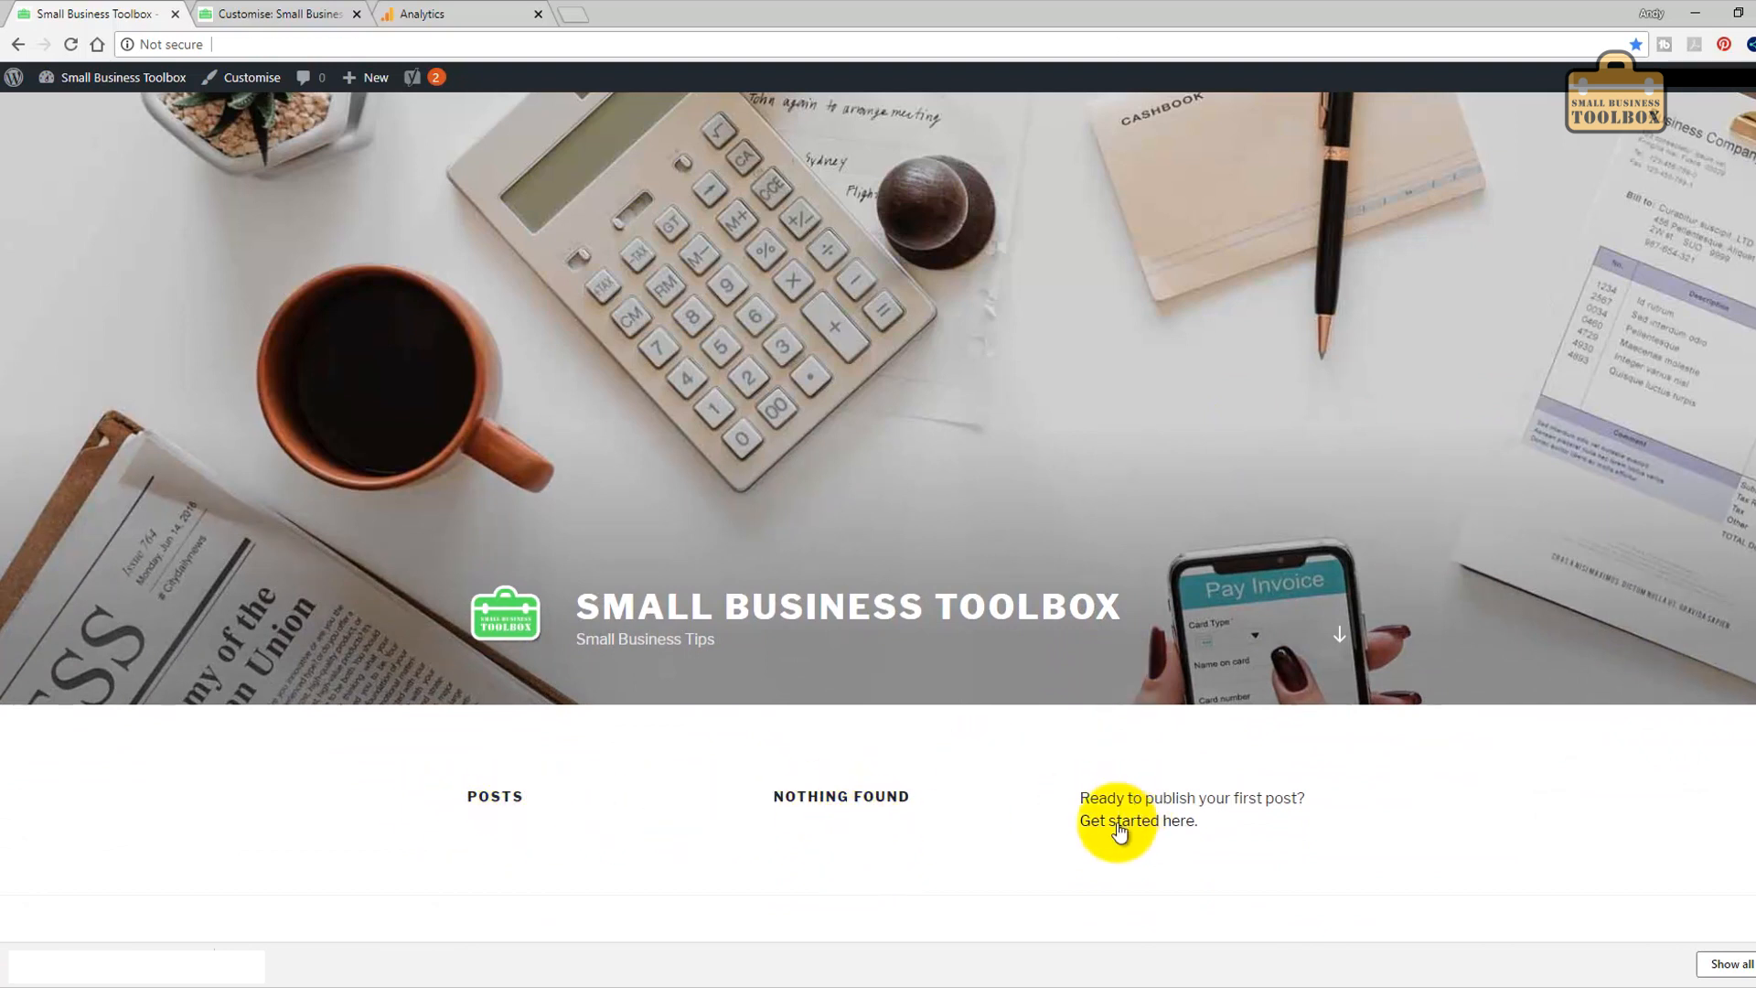
Leave the customiser, then create and publish a page titled "Home" containing "Welcome to the Small Business Toolbox - coming soon...".
click(268, 10)
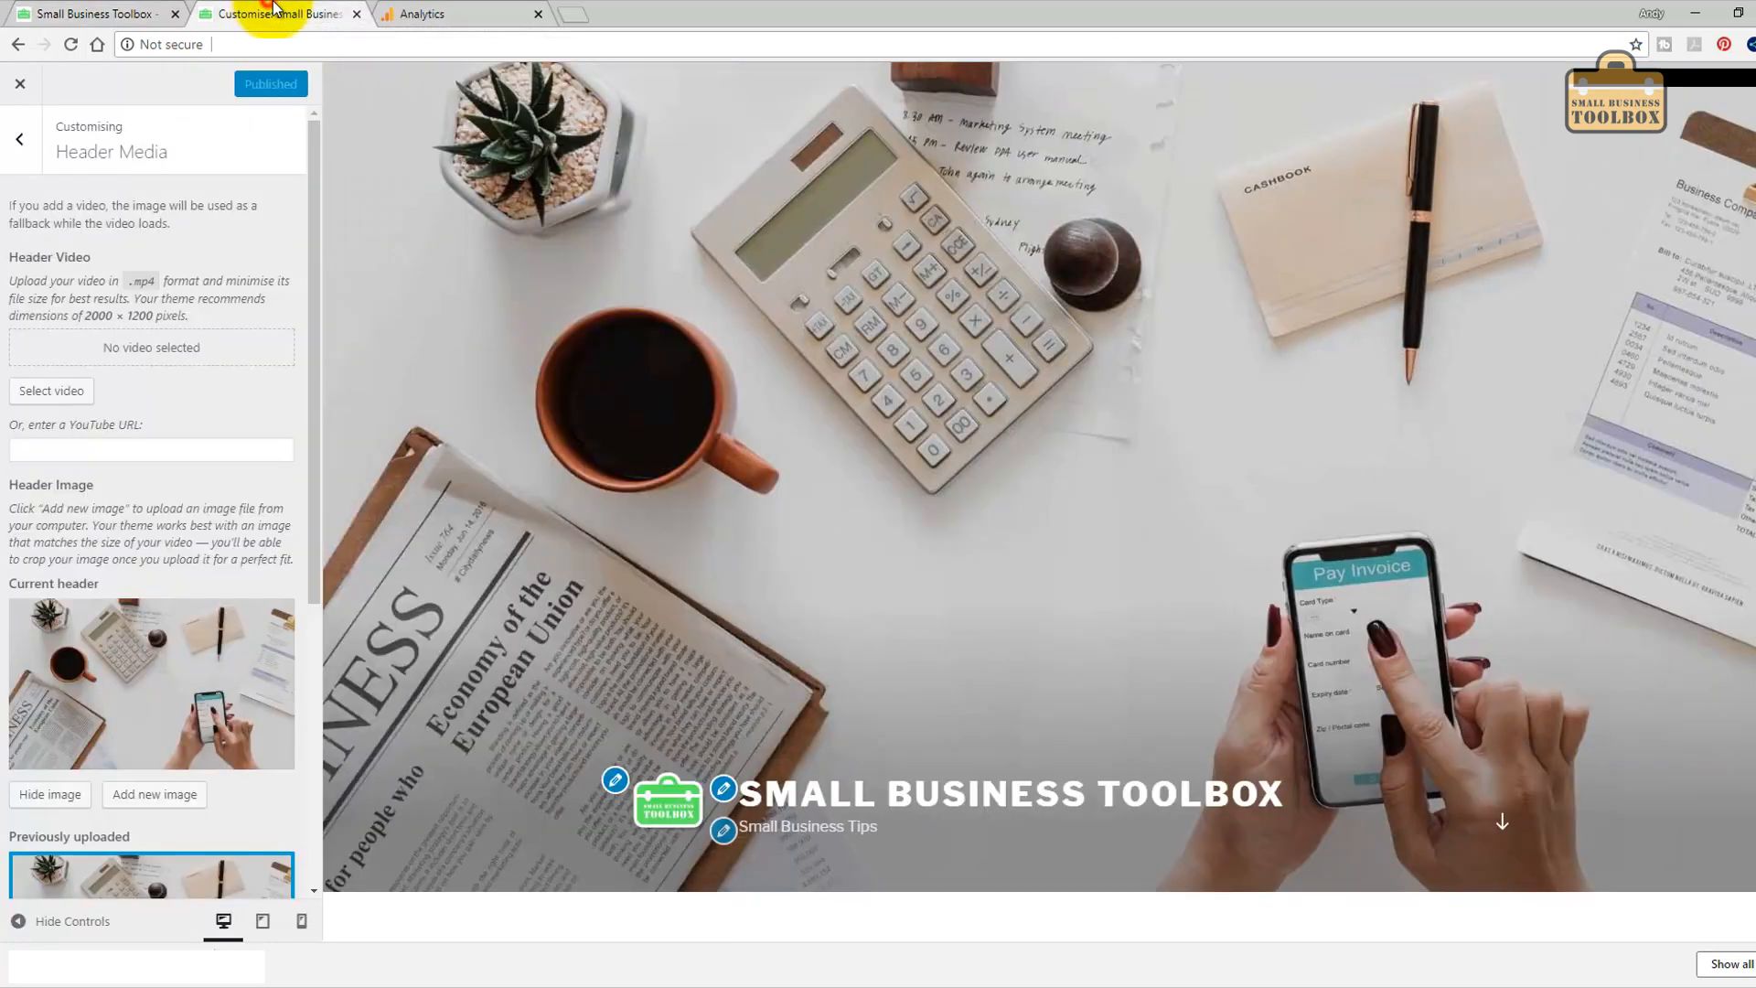
click(19, 137)
click(20, 83)
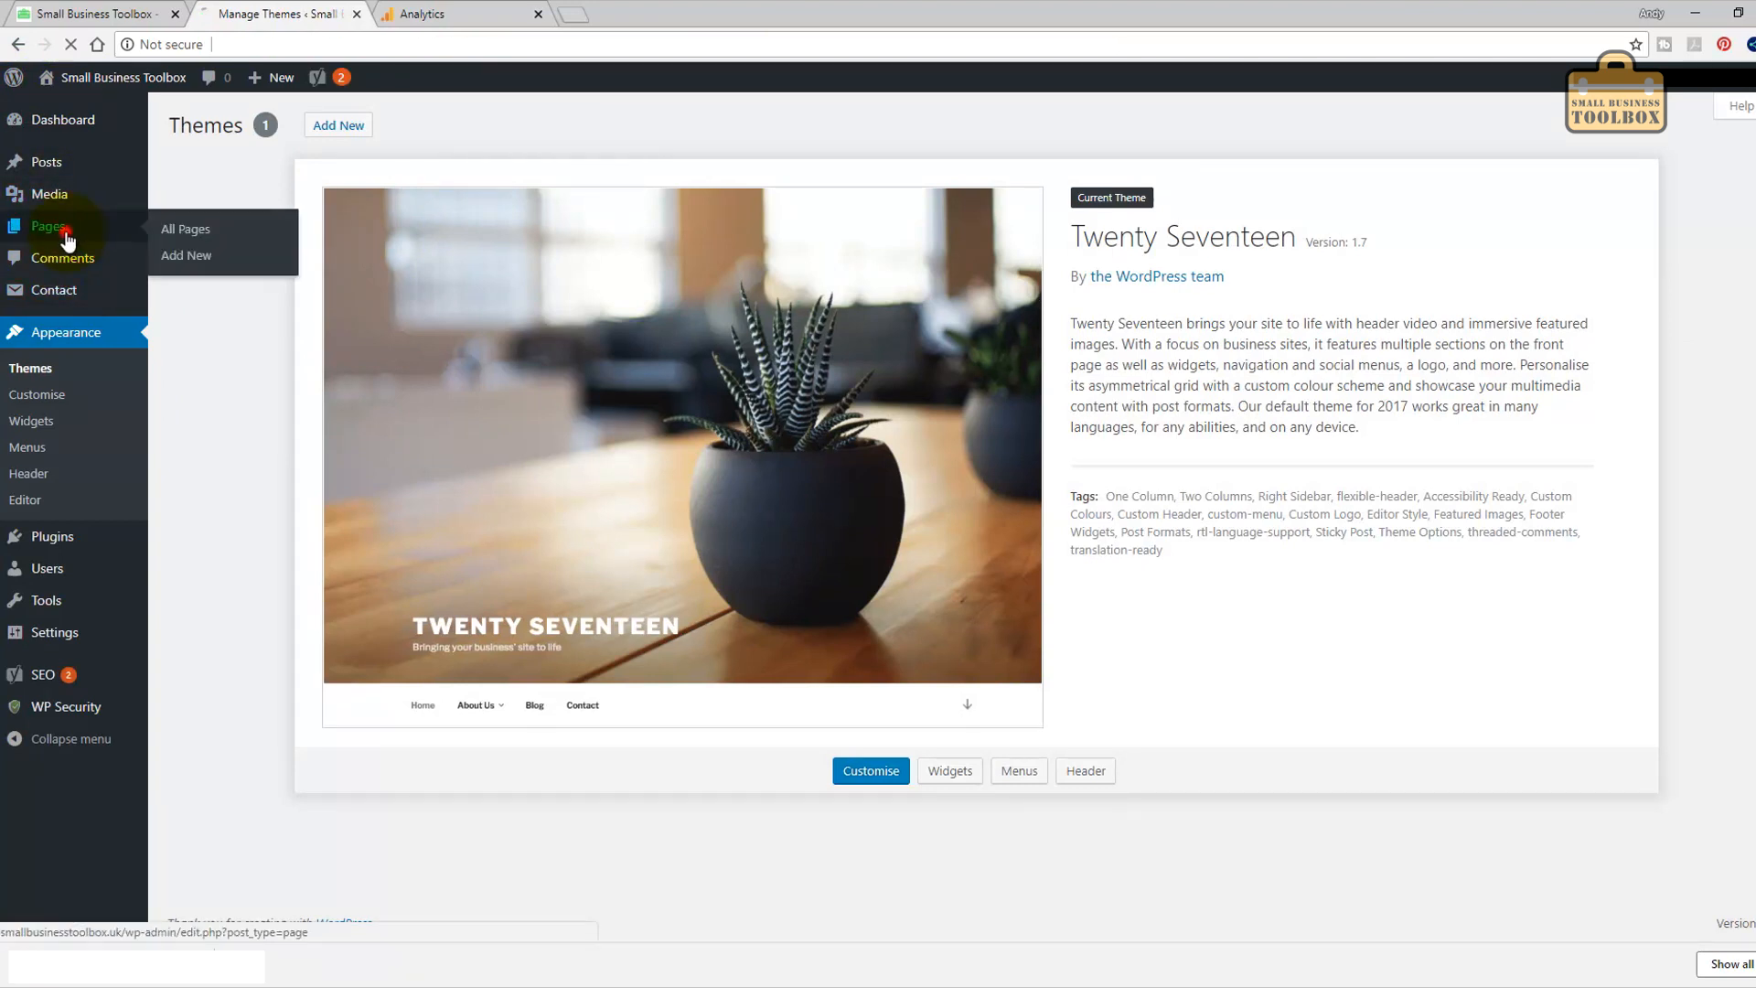
click(67, 237)
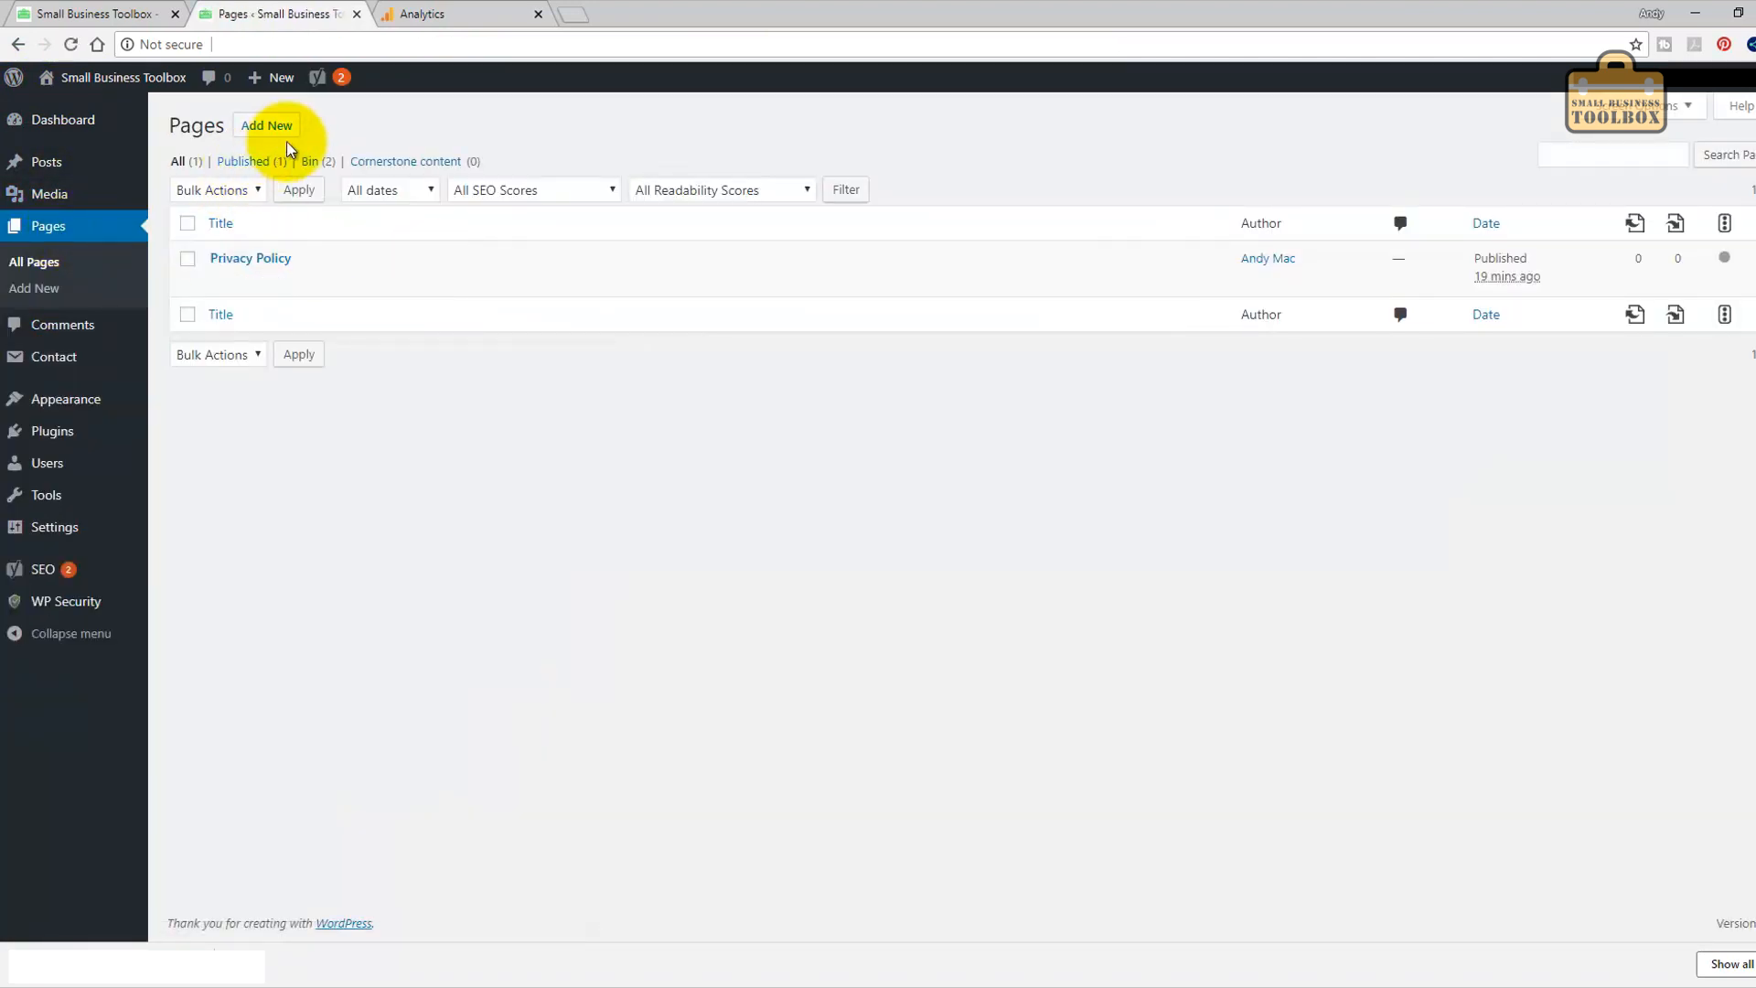
click(278, 128)
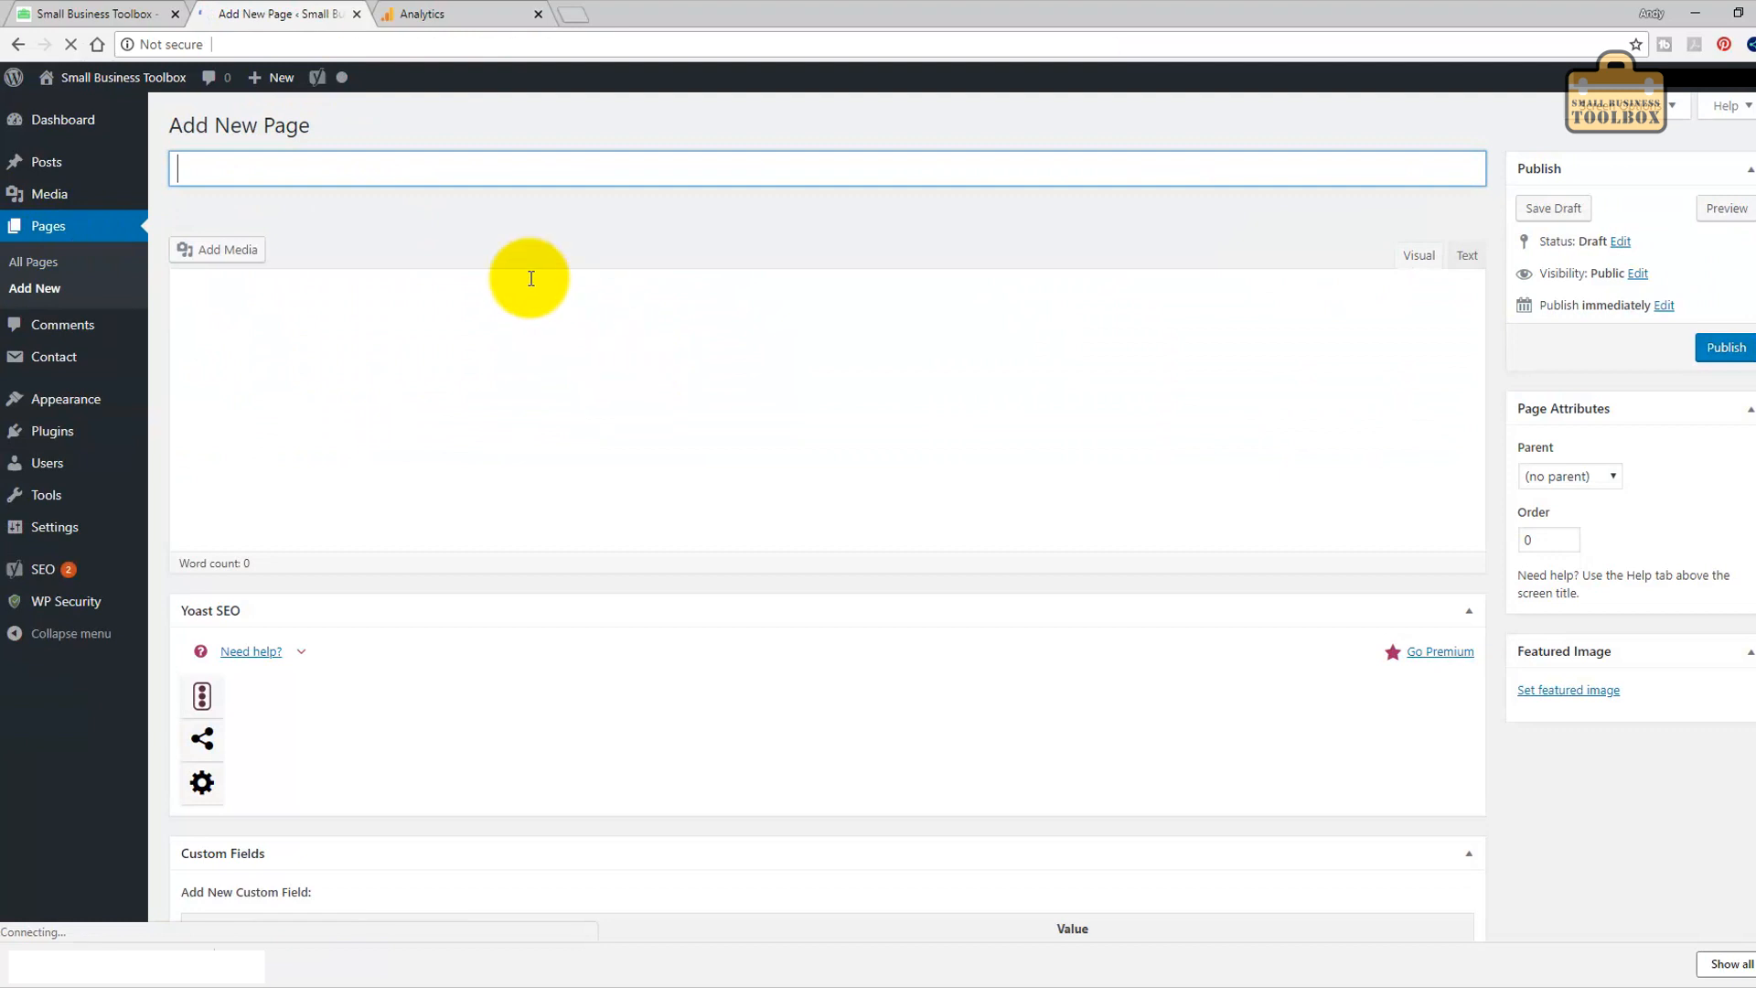
text(Home)
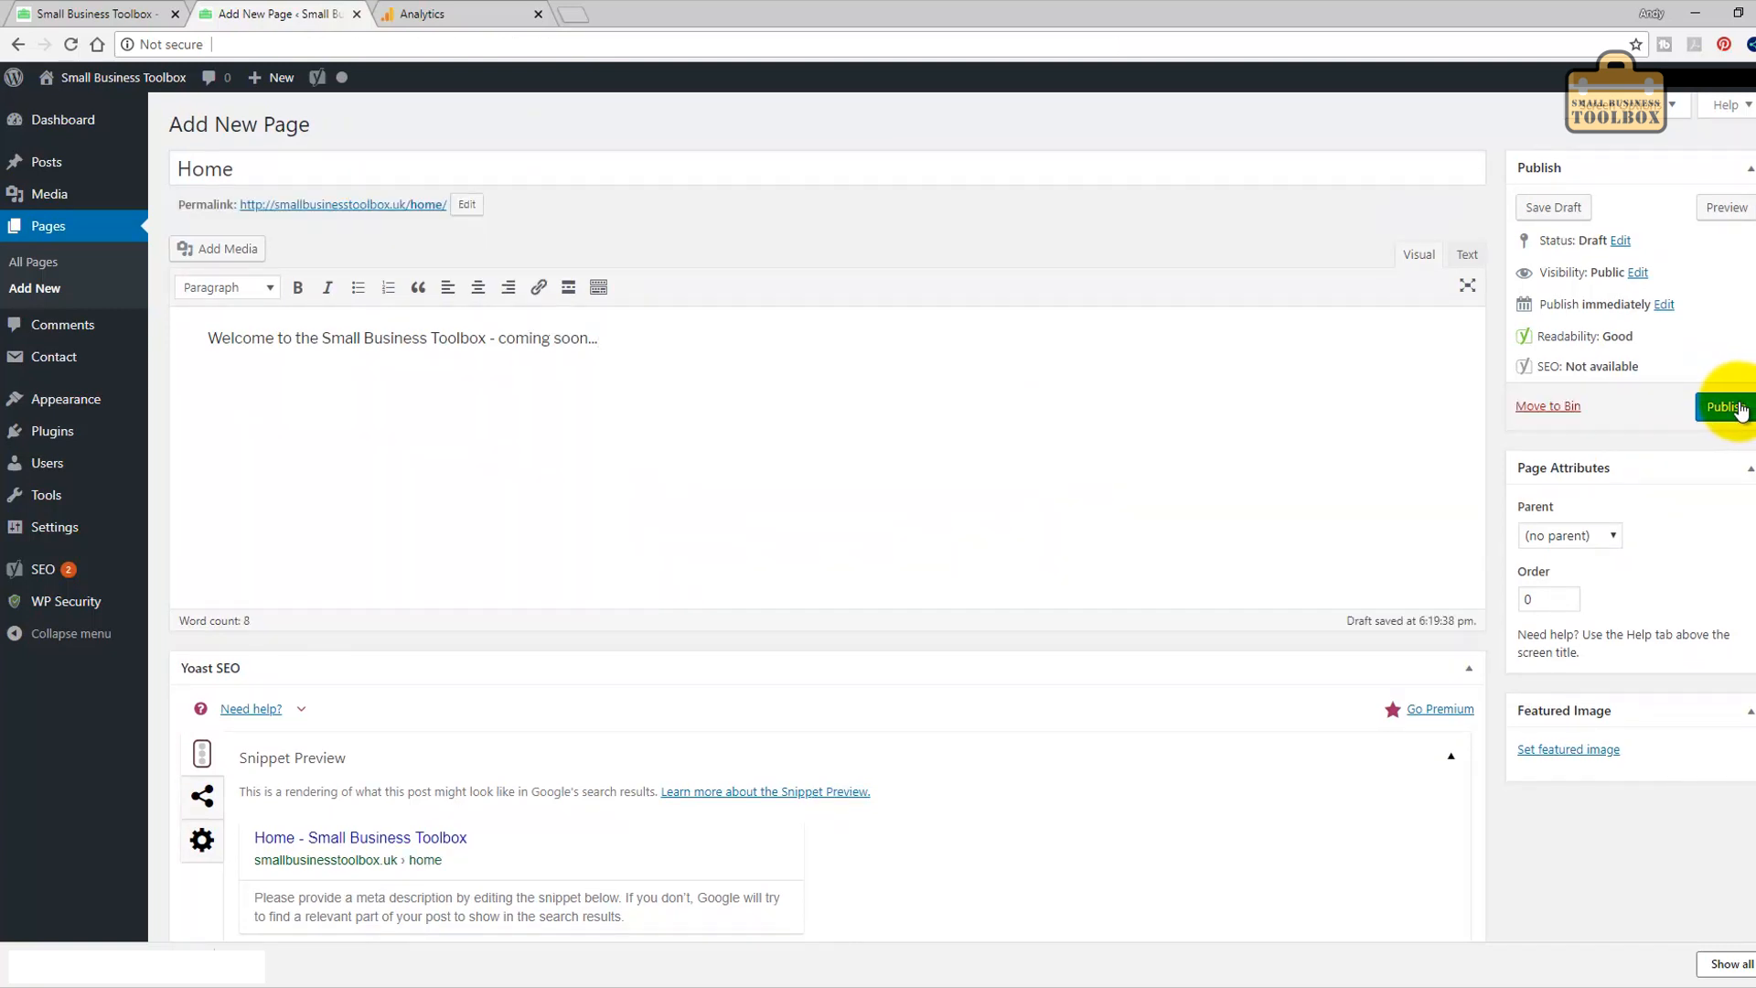
scroll(878, 658, down, 6)
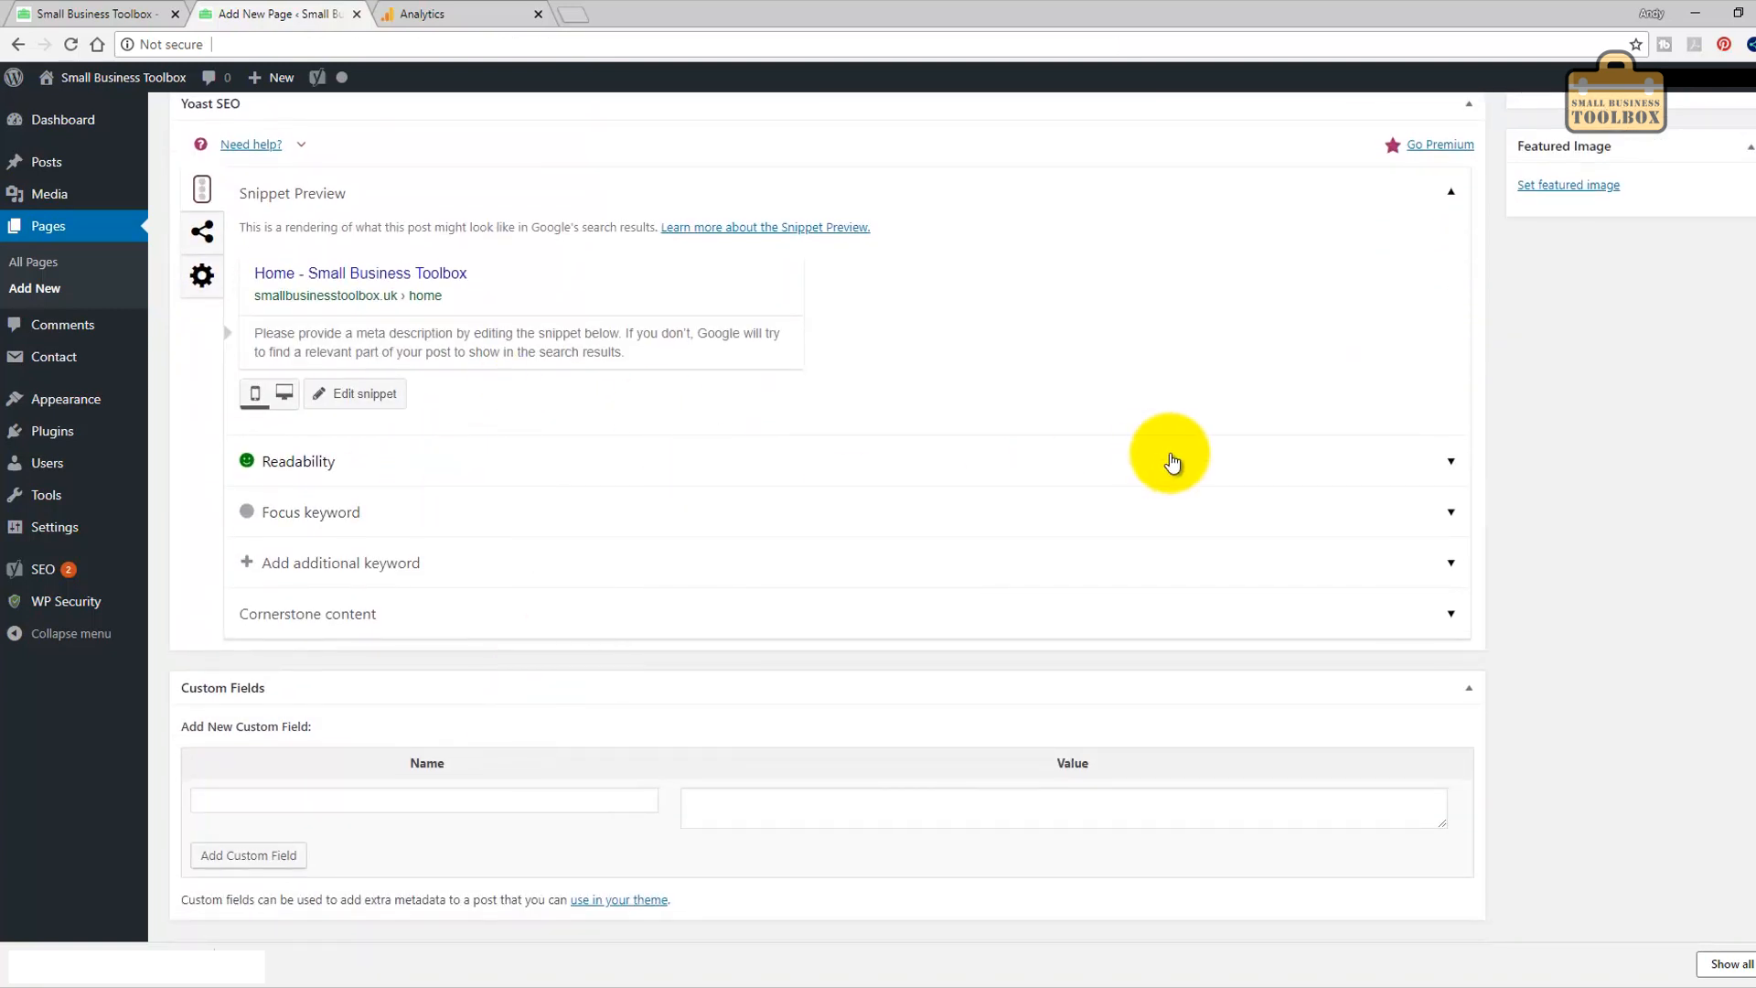
scroll(1171, 460, up, 6)
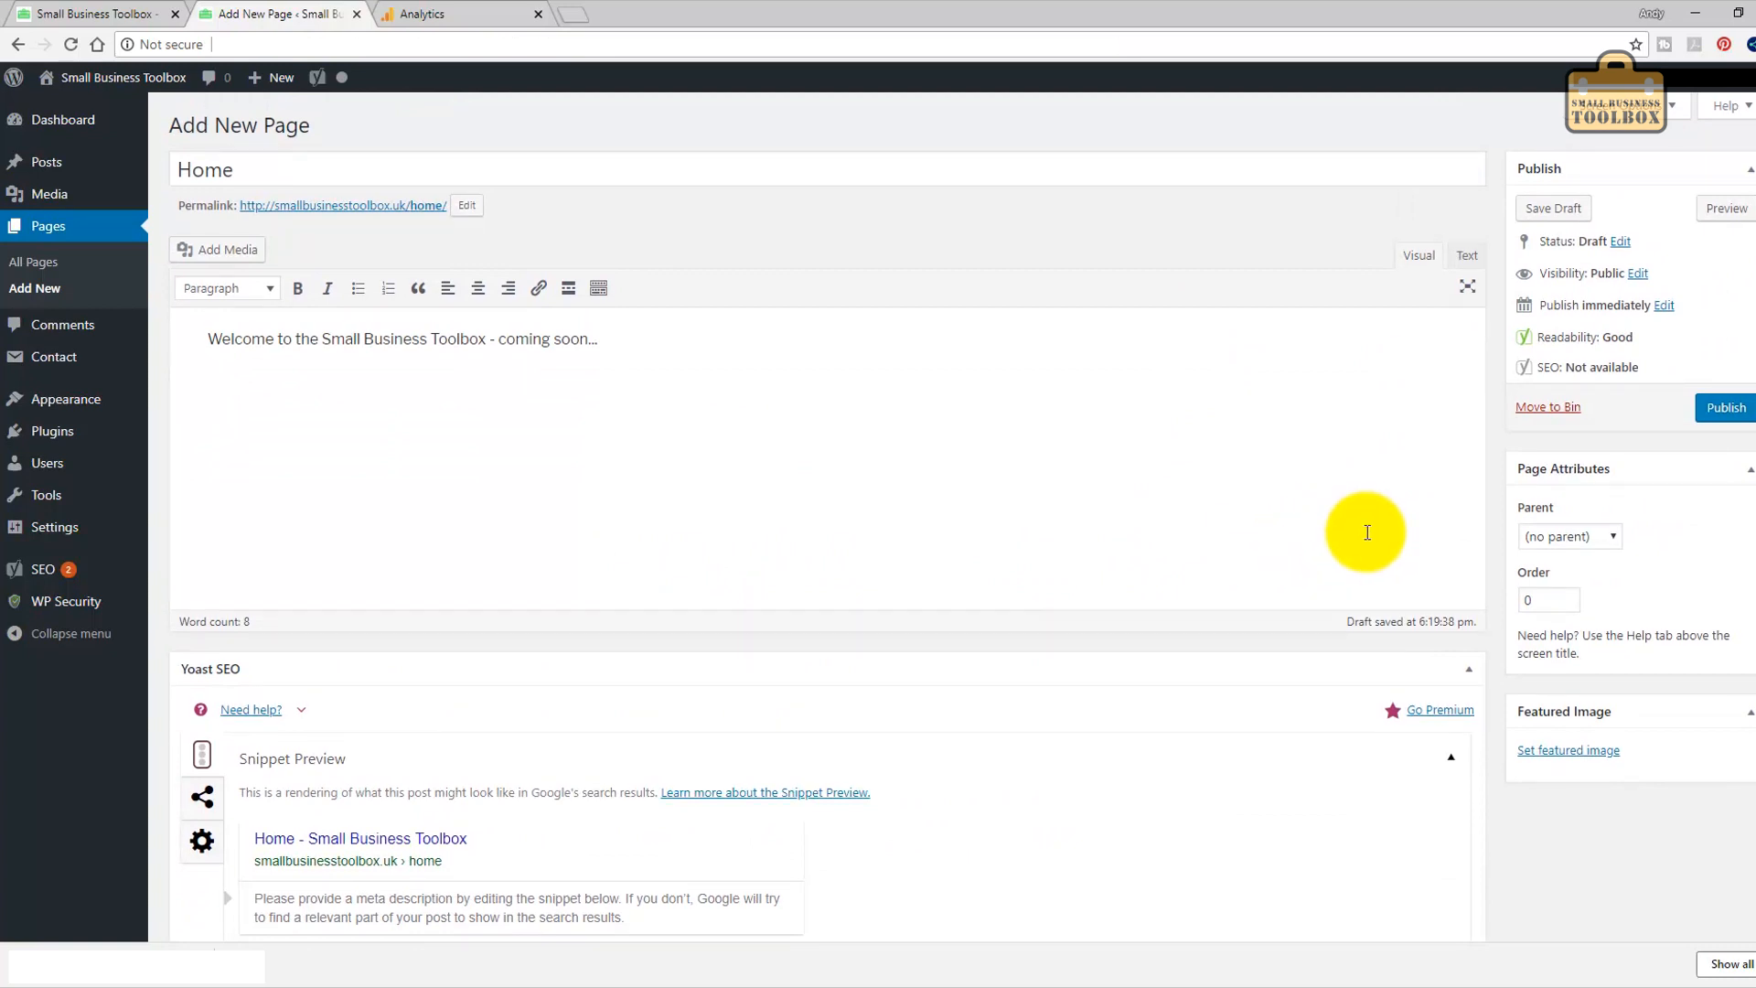
click(1728, 410)
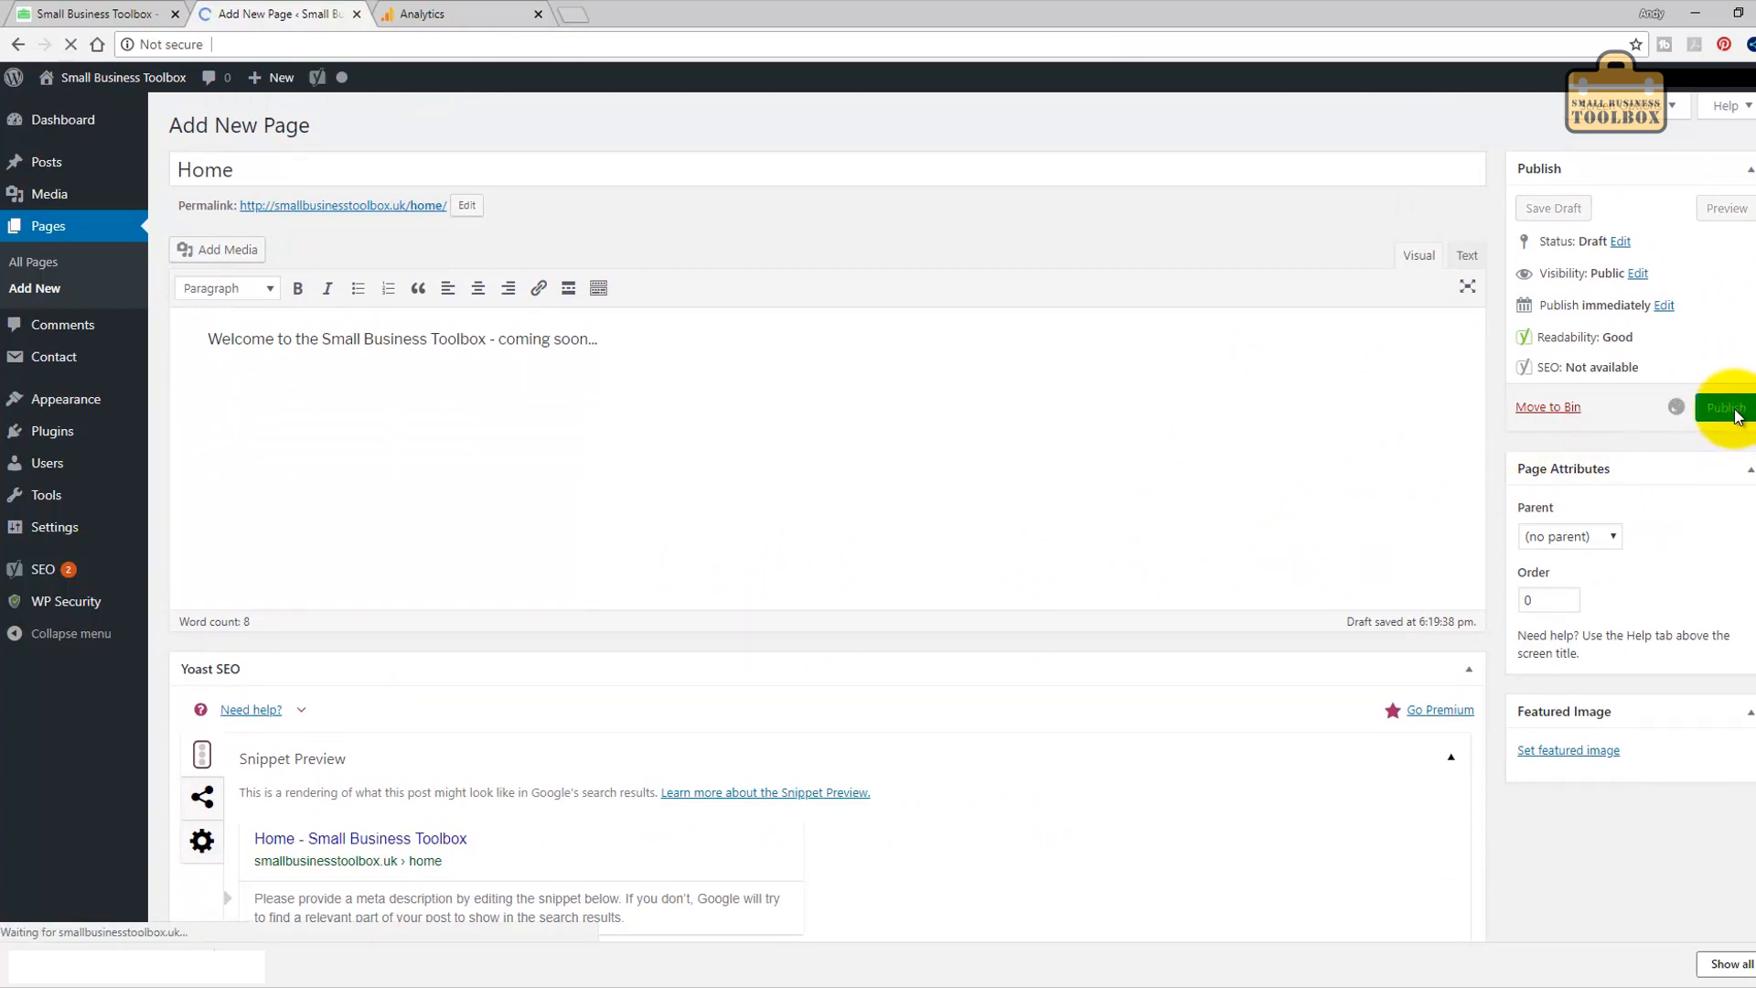
Set the homepage to display the static page "Home", publish the change and review the refreshed live homepage.
mouse_move(64, 399)
click(186, 434)
click(293, 487)
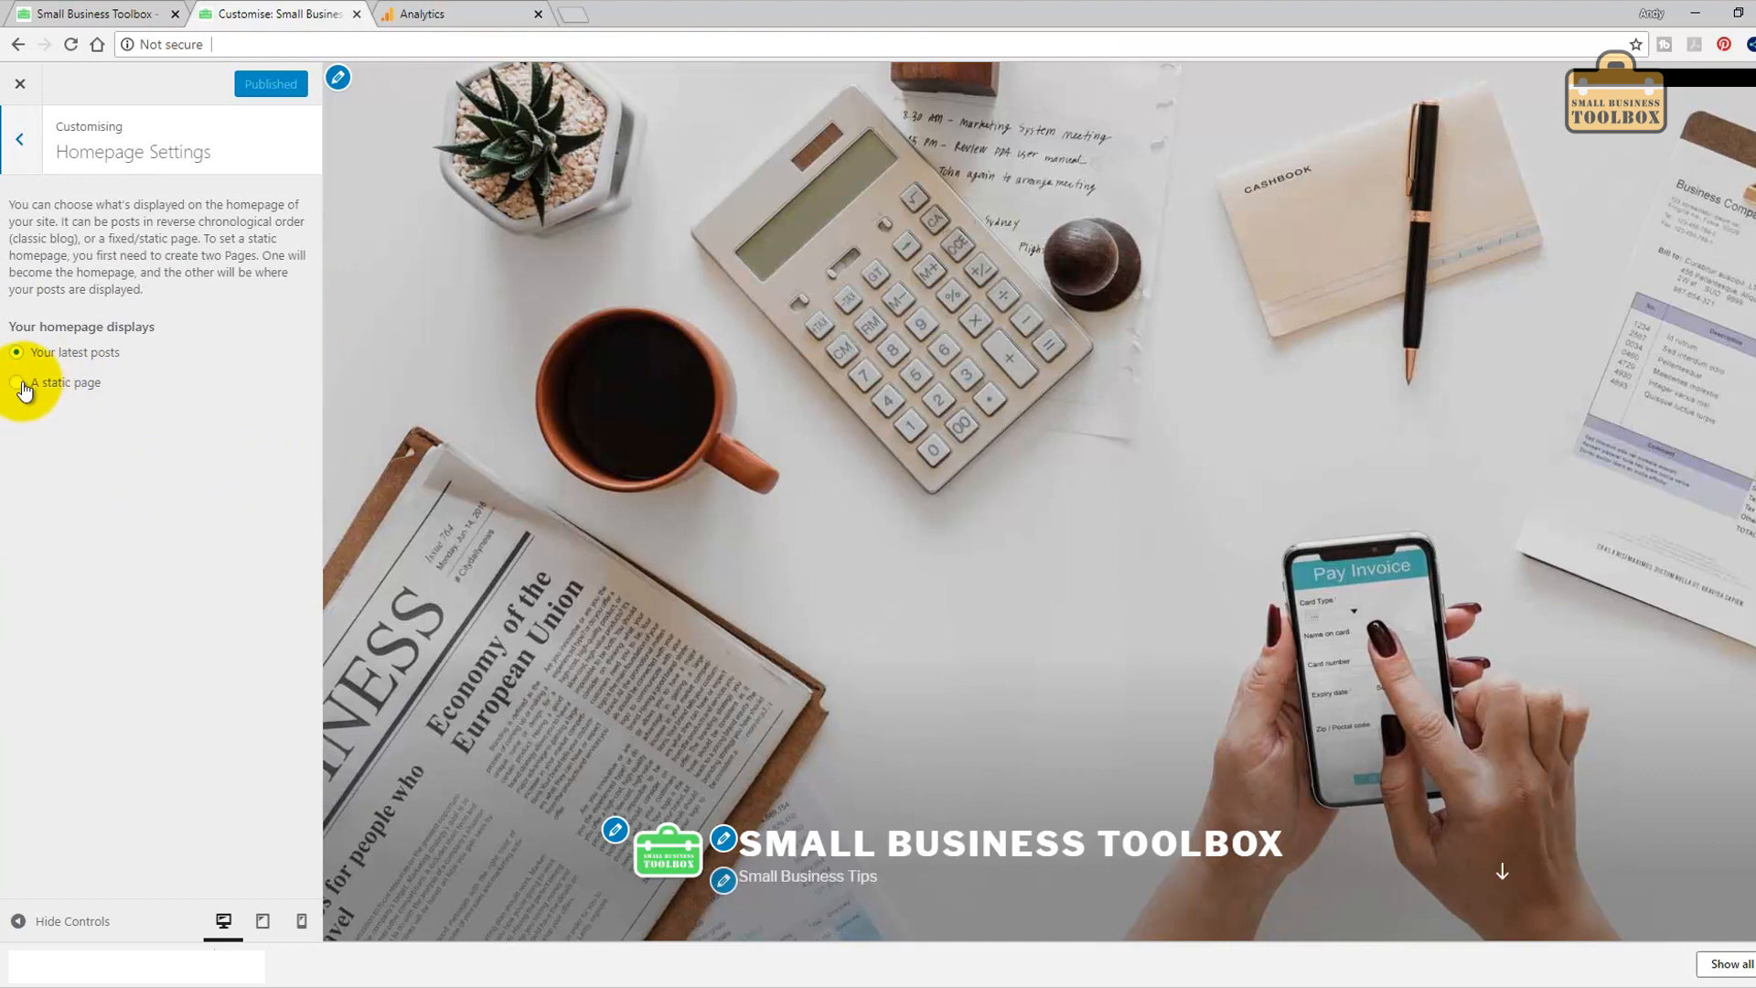
click(18, 390)
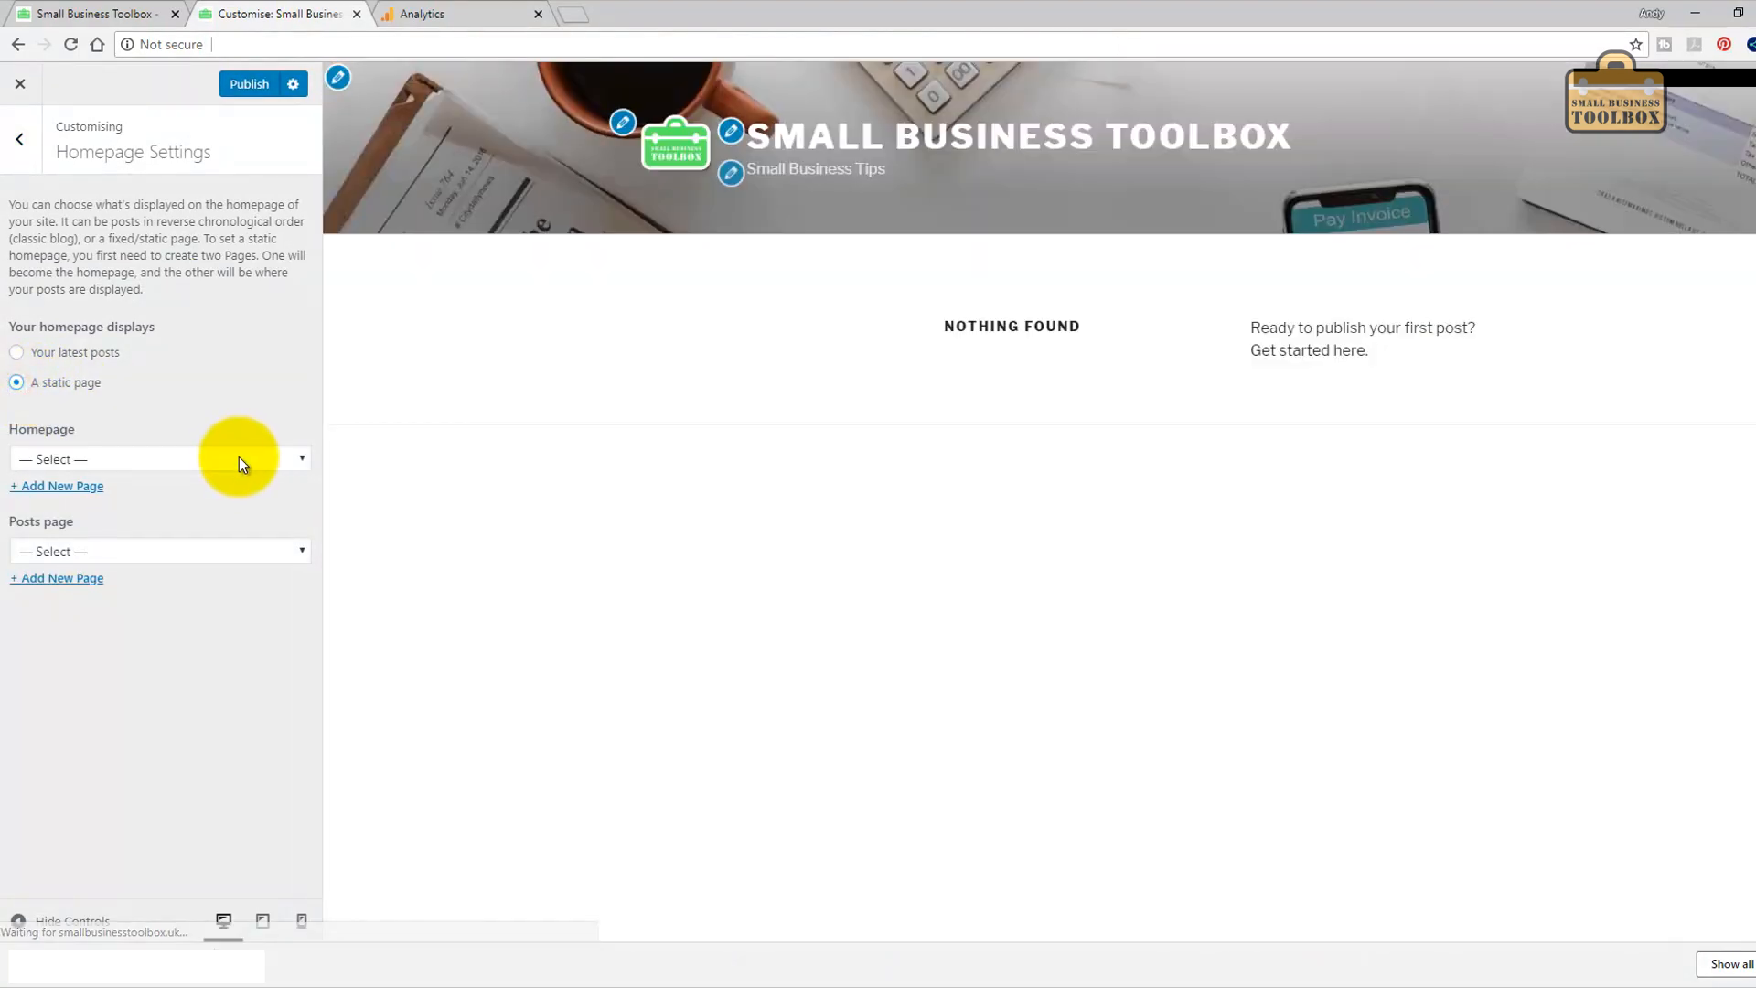
click(238, 456)
click(203, 502)
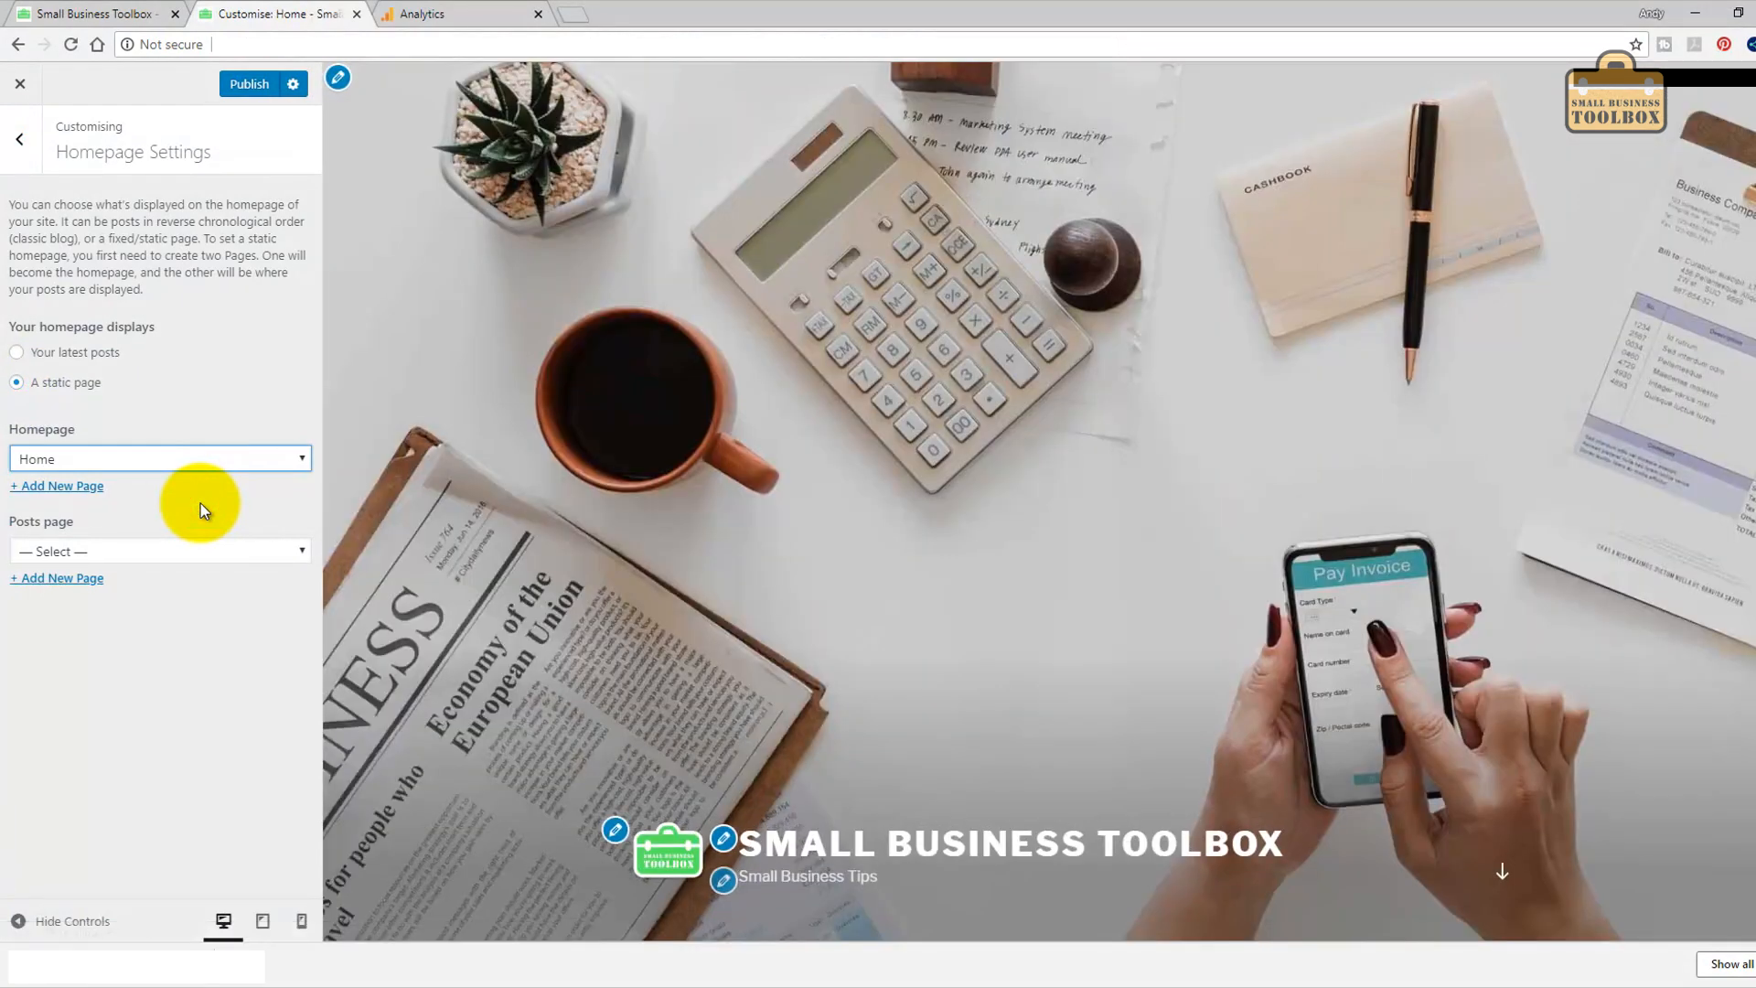
click(247, 84)
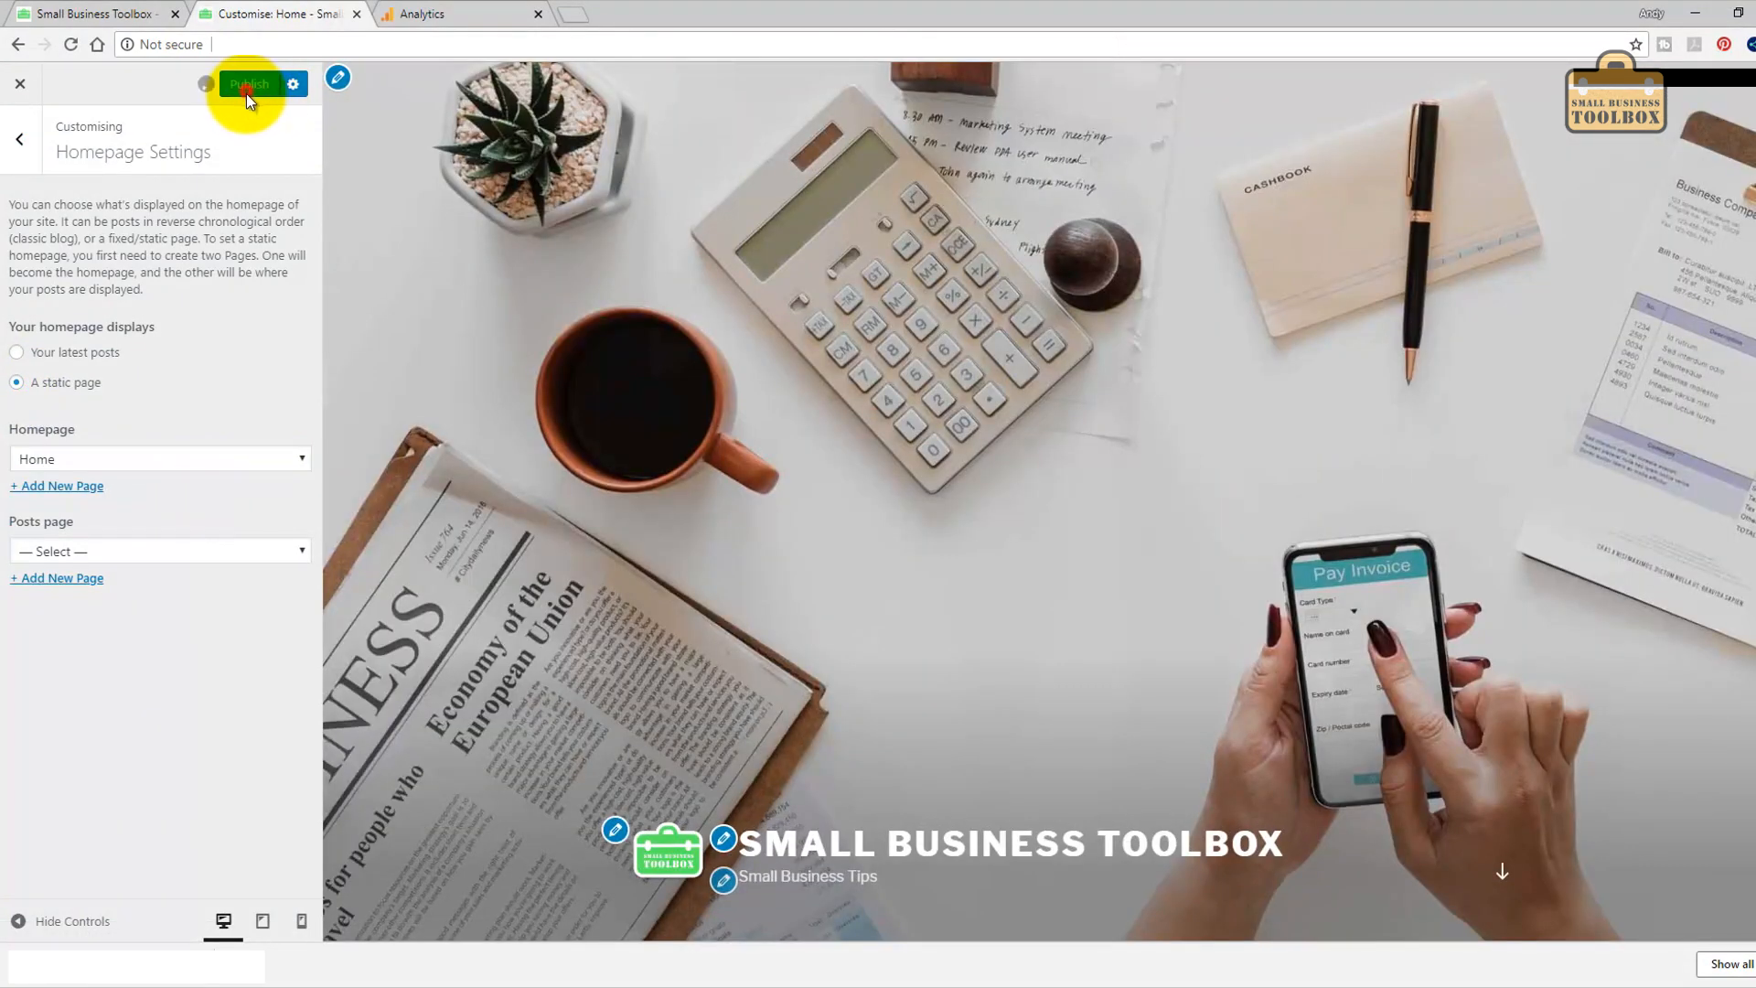
click(128, 13)
key(F5)
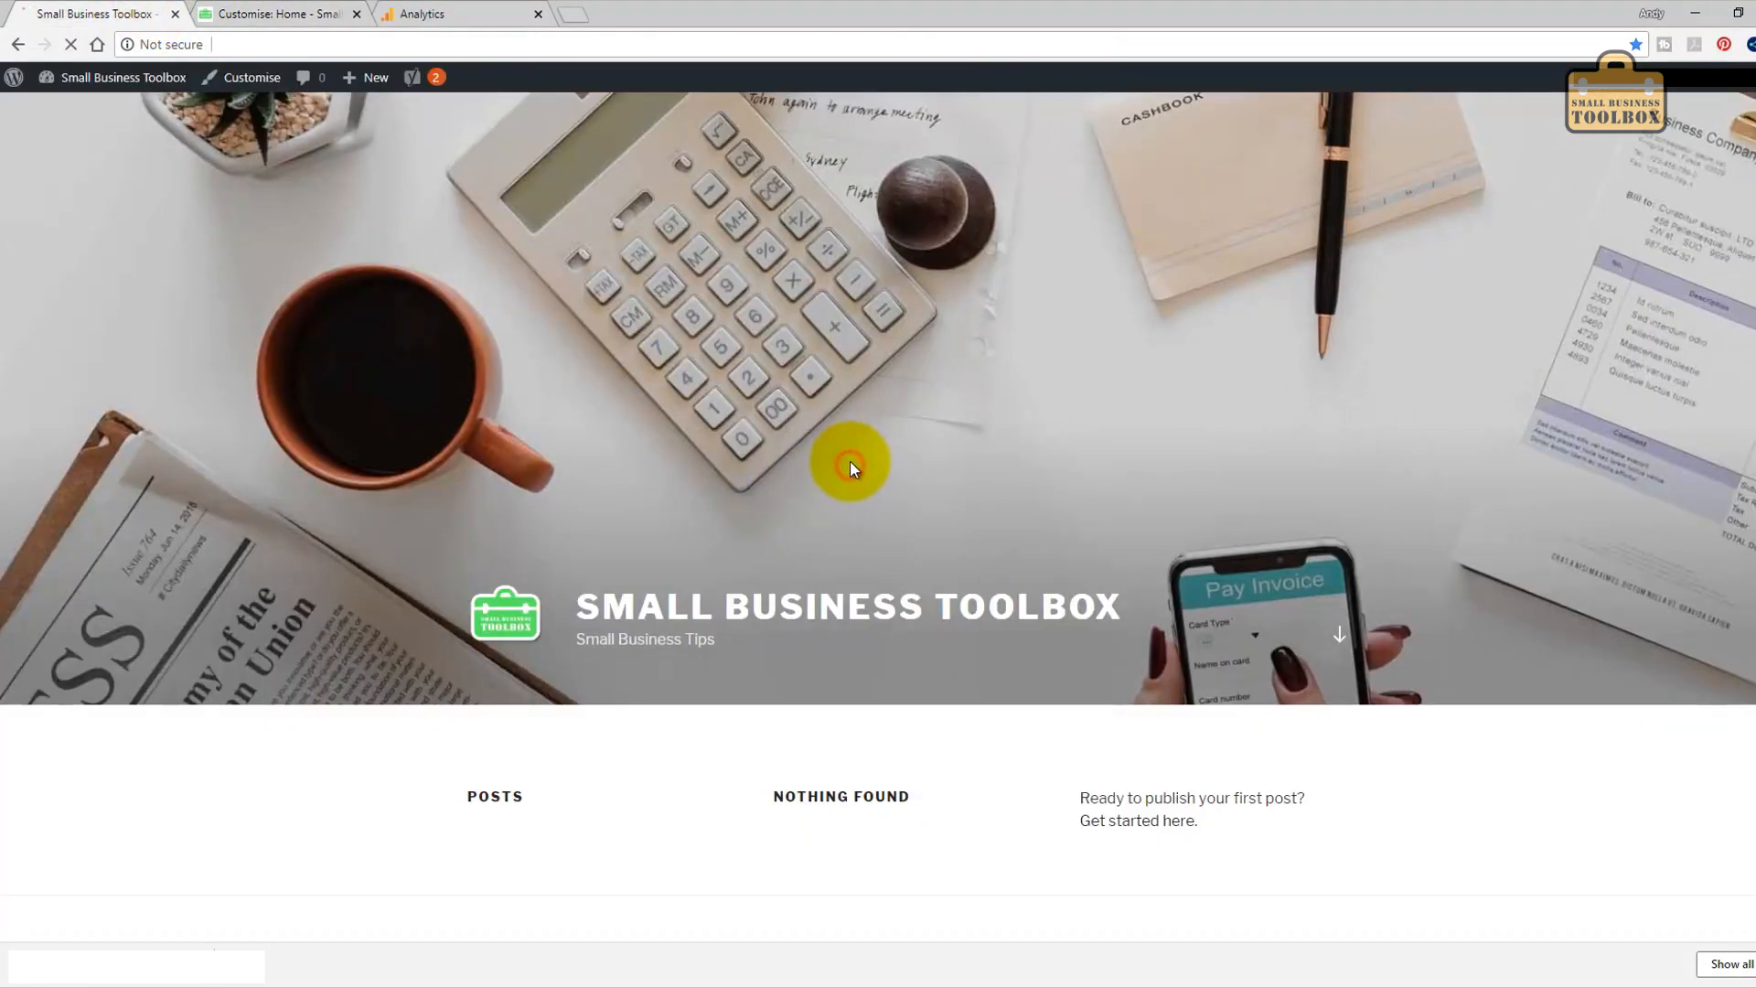
scroll(1058, 783, down, 1)
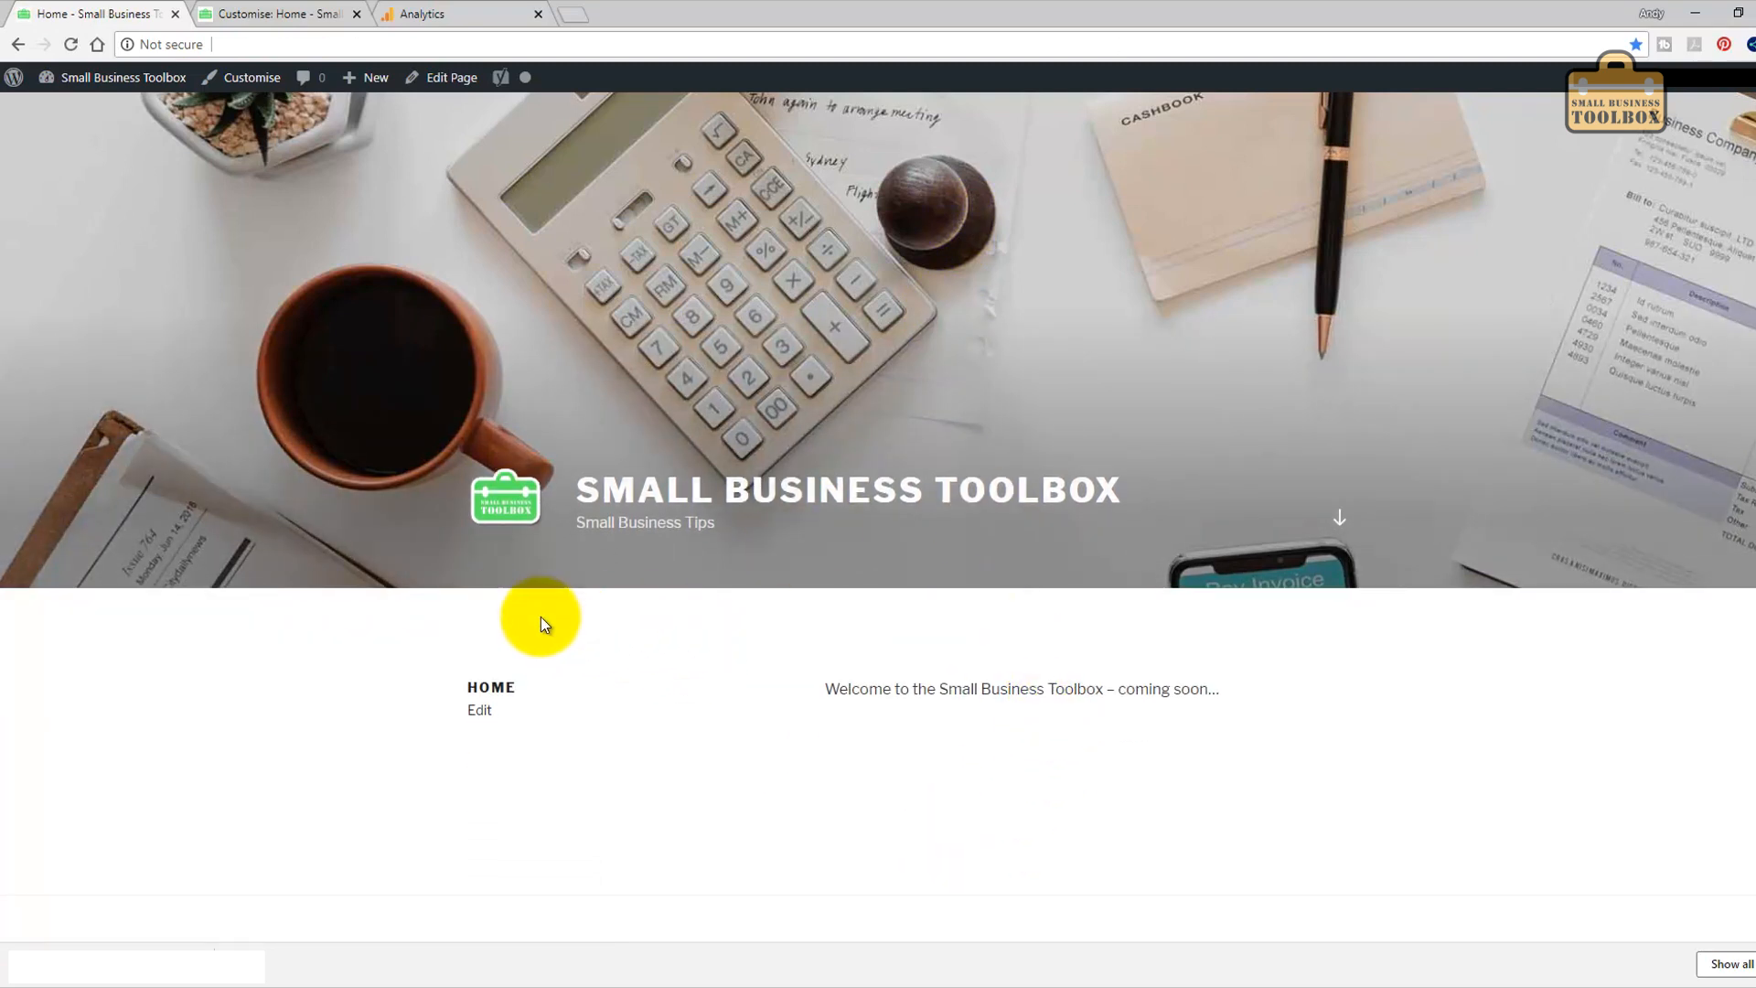
scroll(1023, 677, up, 2)
Create a new navigation menu named "Top Menu".
mouse_move(73, 405)
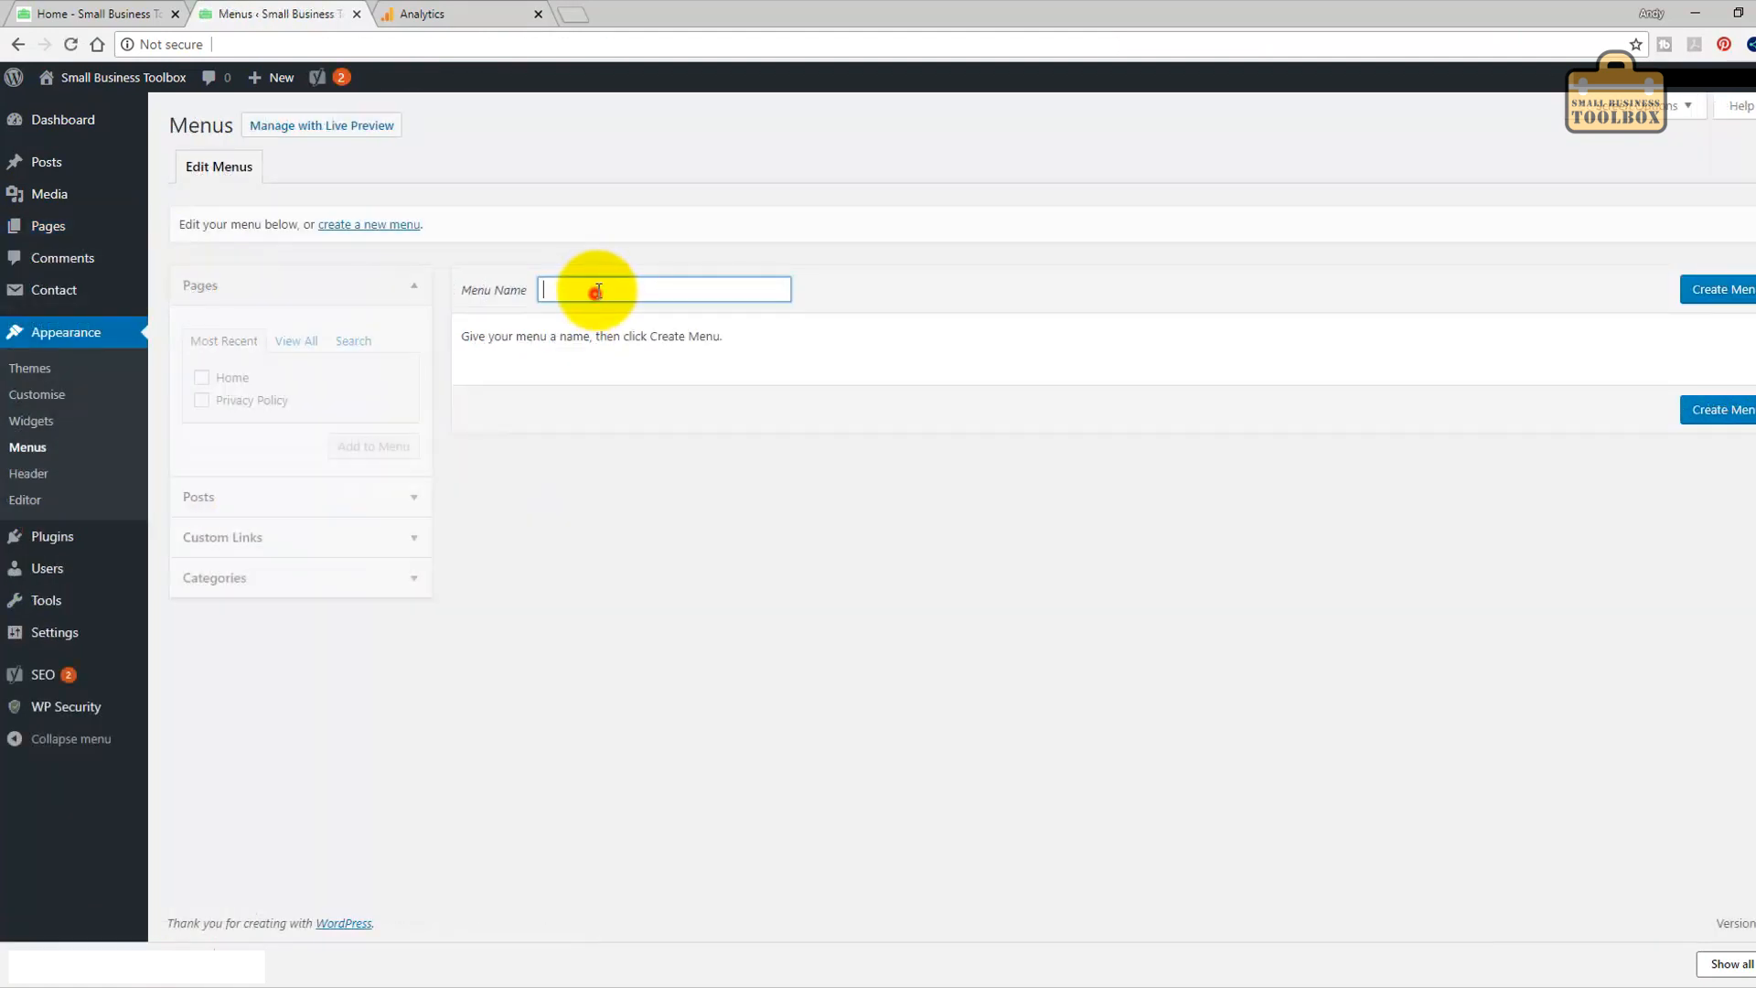
click(595, 295)
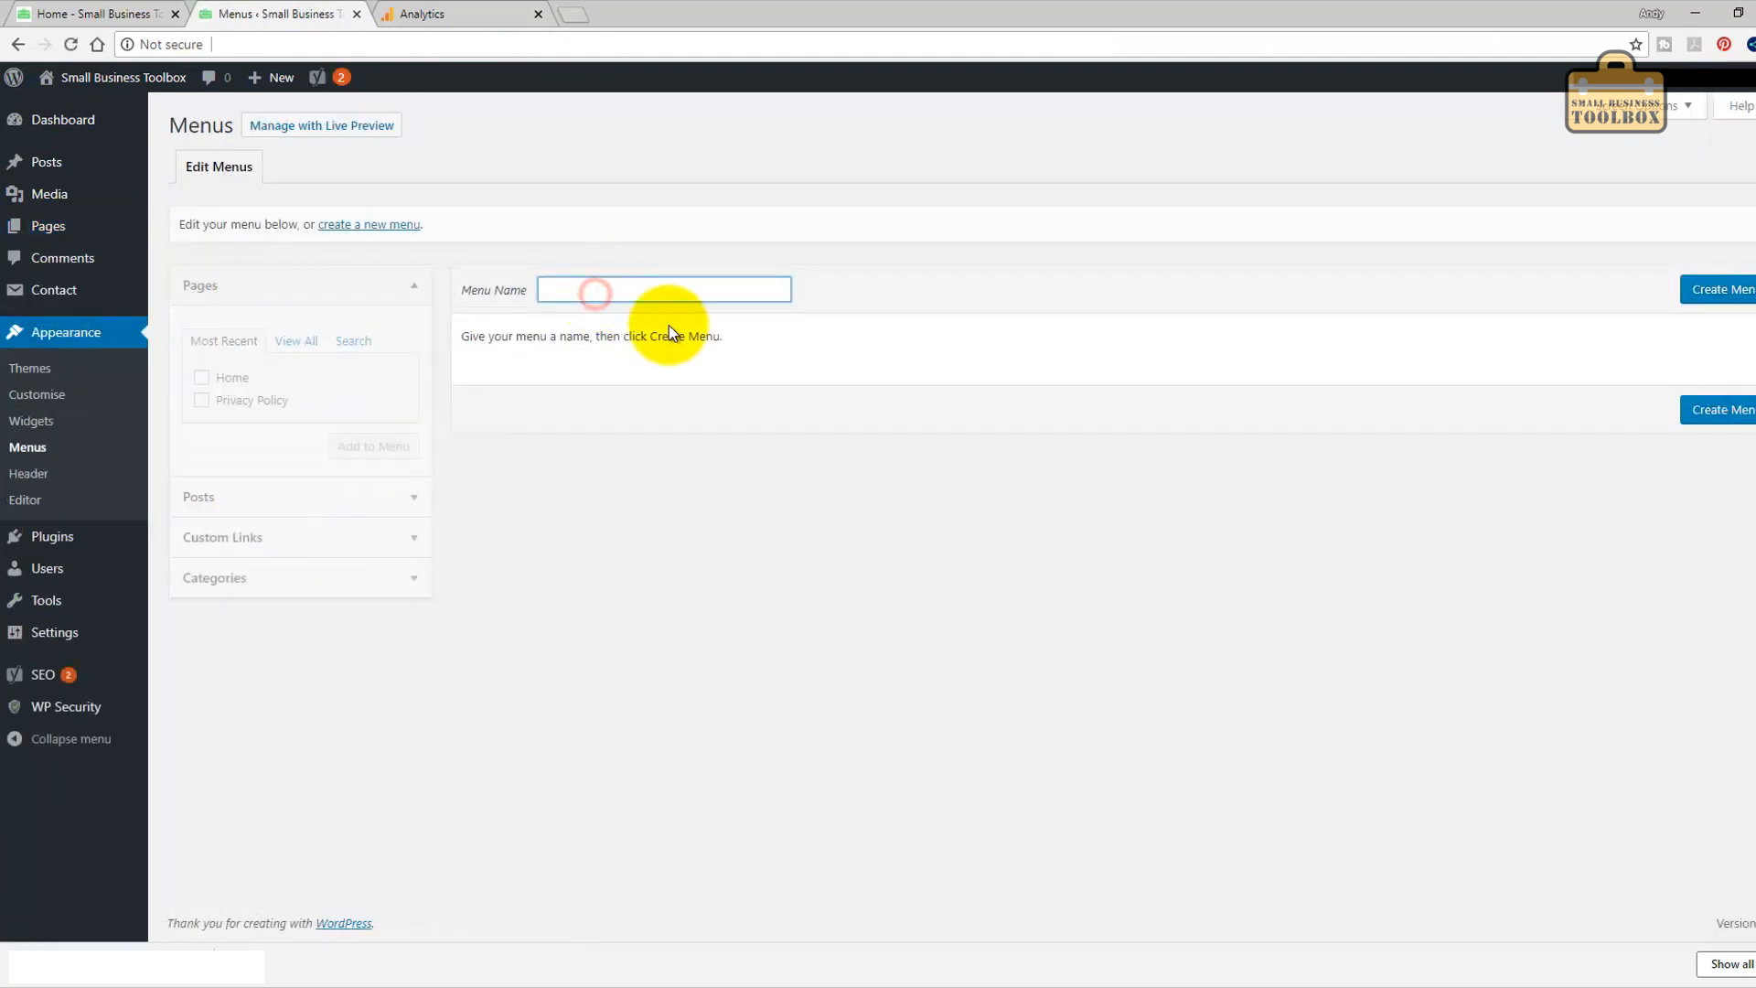
text(Top Menu)
click(1710, 298)
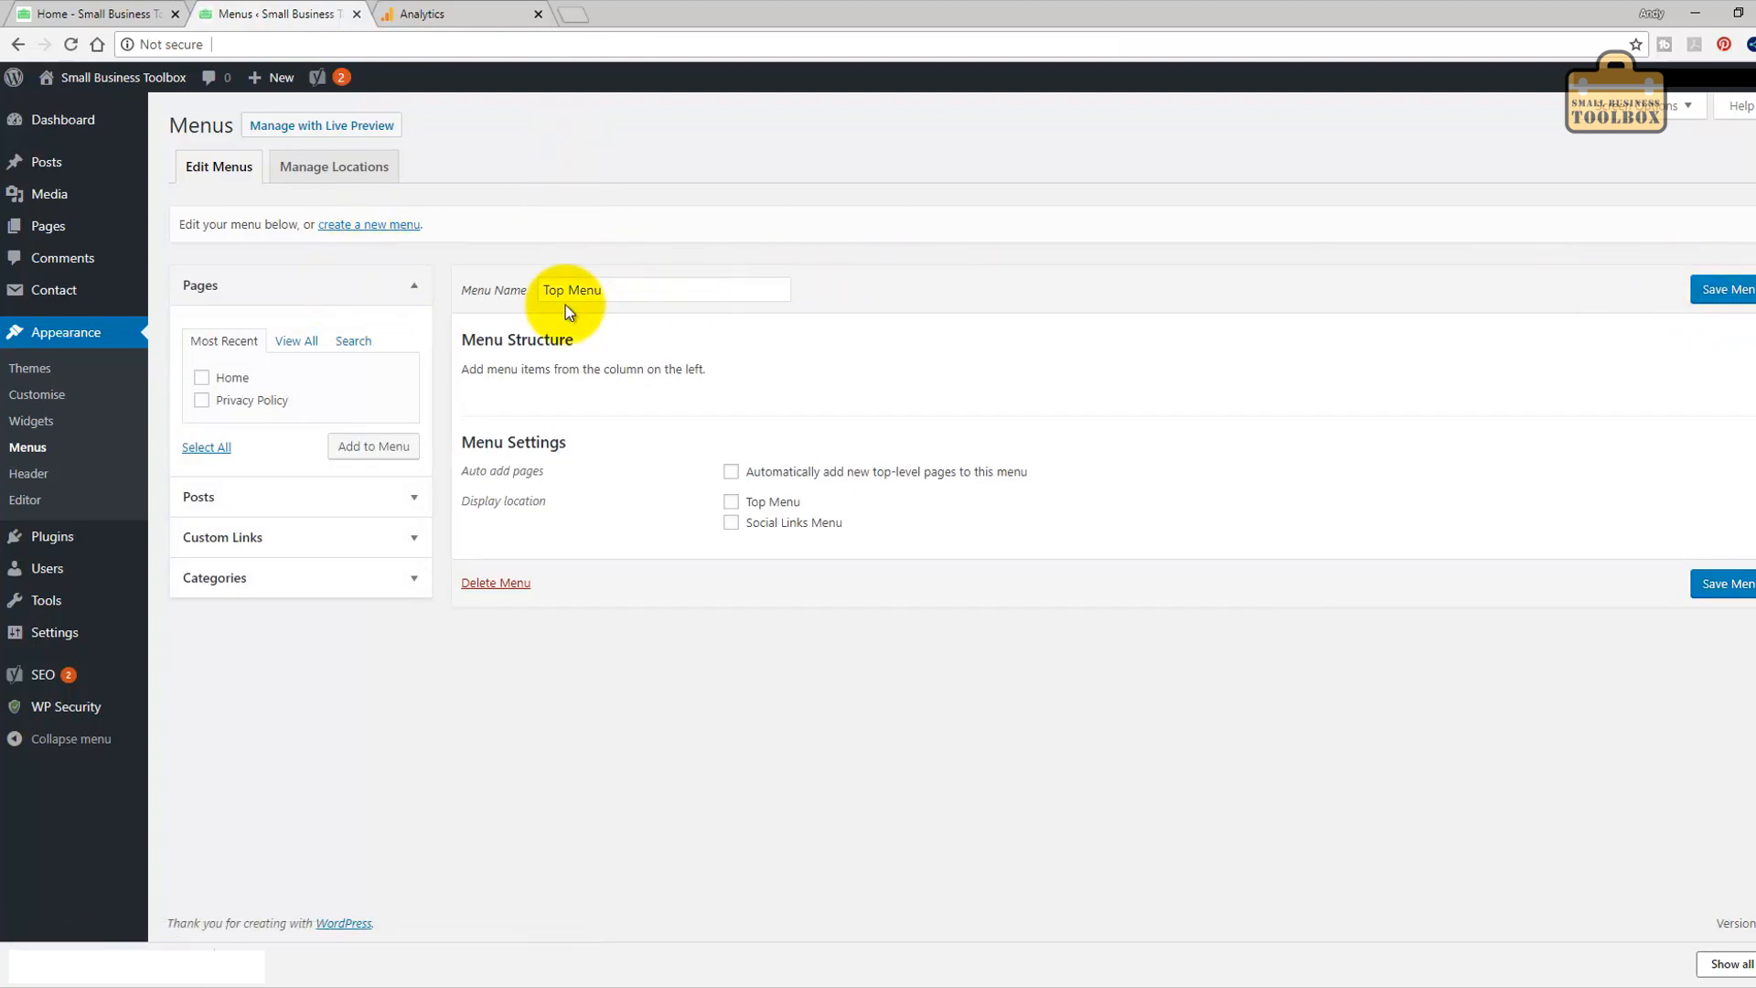
Add the Home and Privacy Policy pages to the menu, assign it to the Top Menu display location and save it.
click(202, 378)
click(202, 398)
click(376, 447)
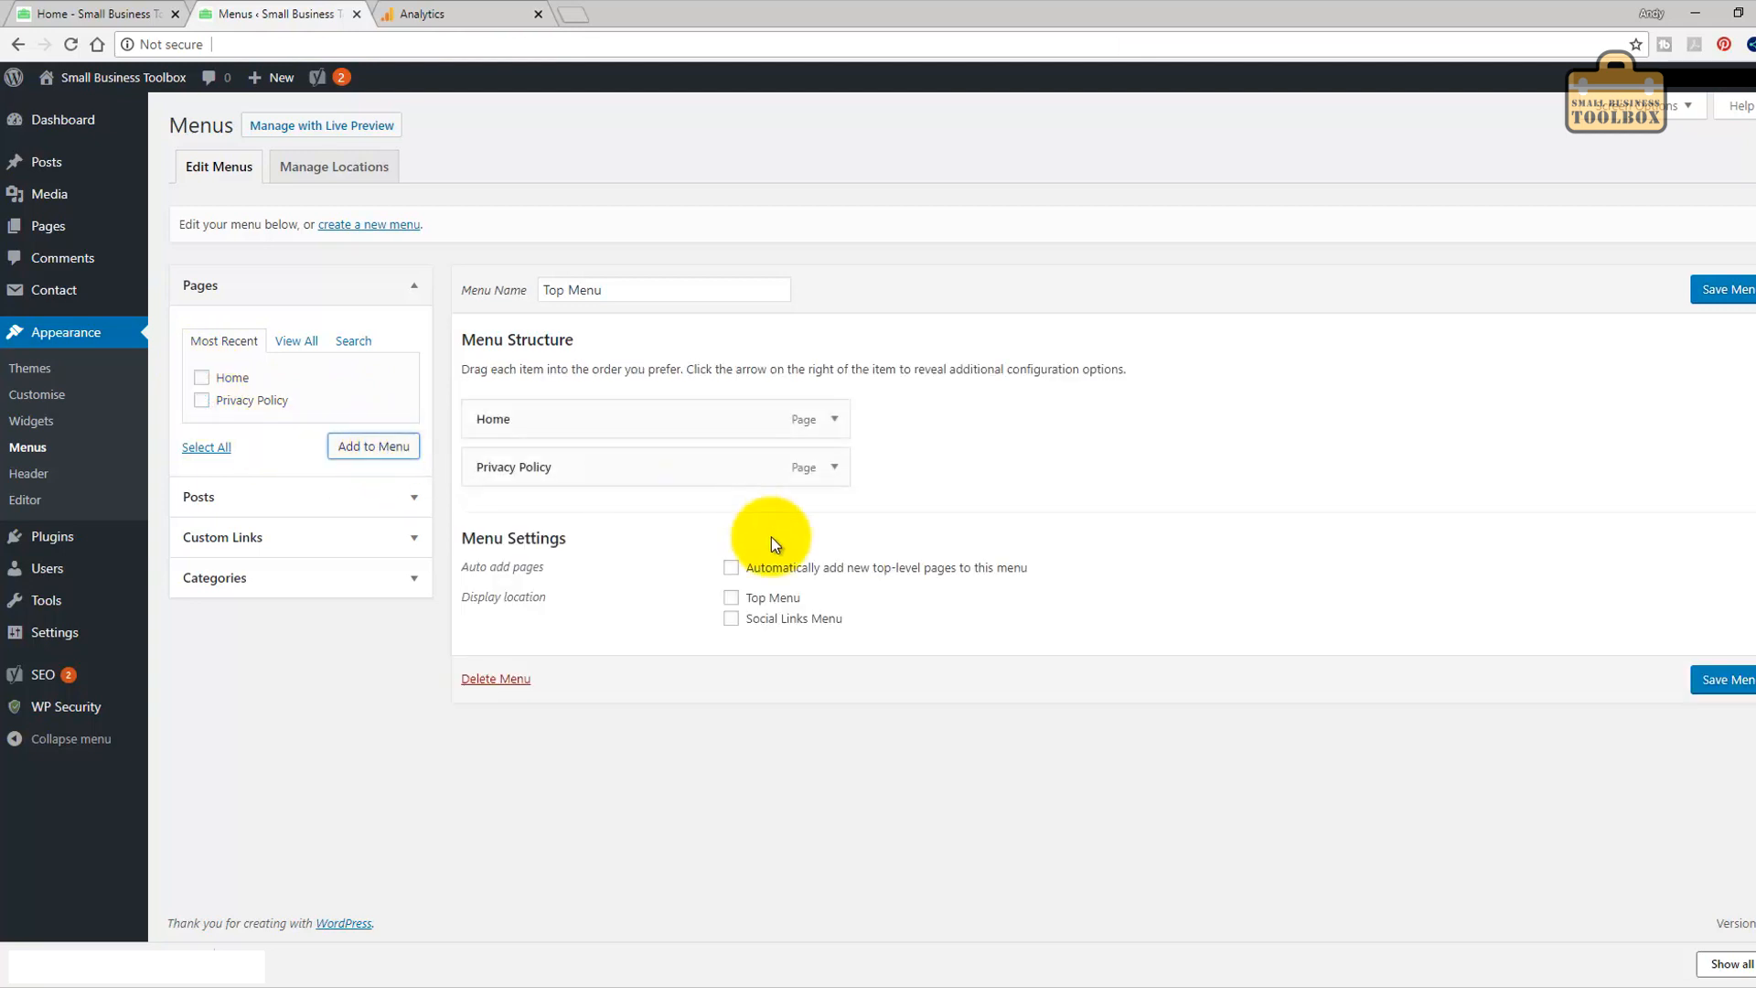
click(731, 597)
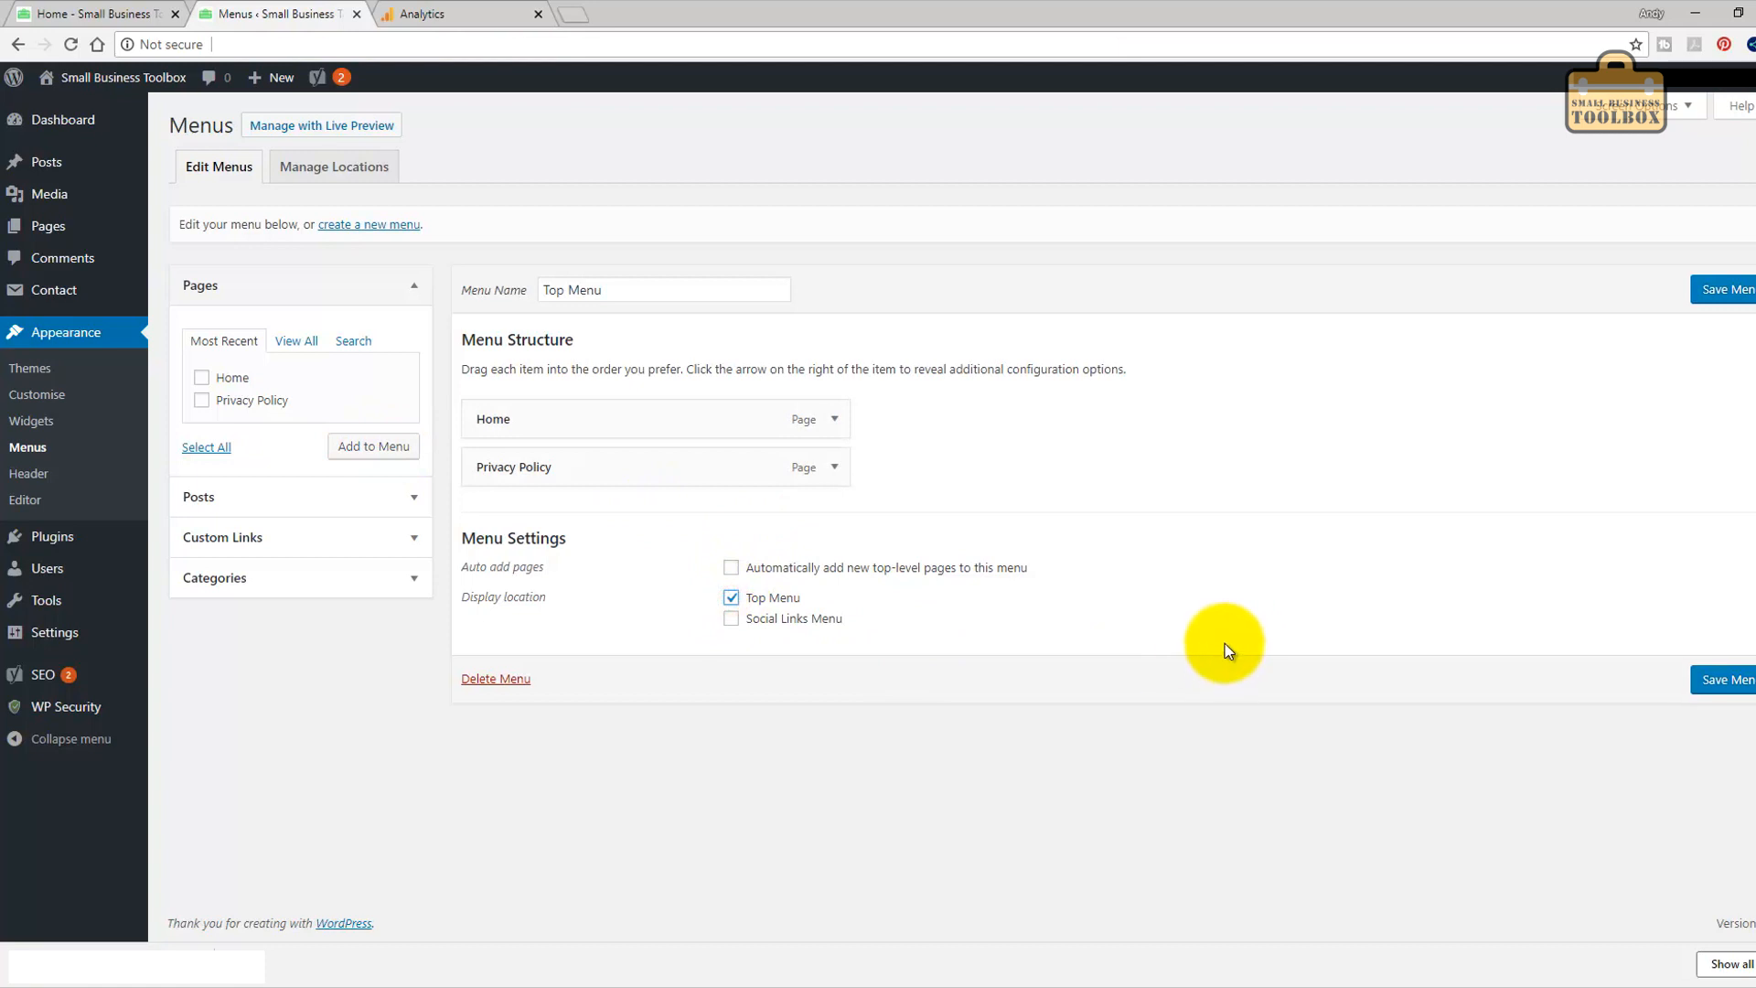
click(1740, 681)
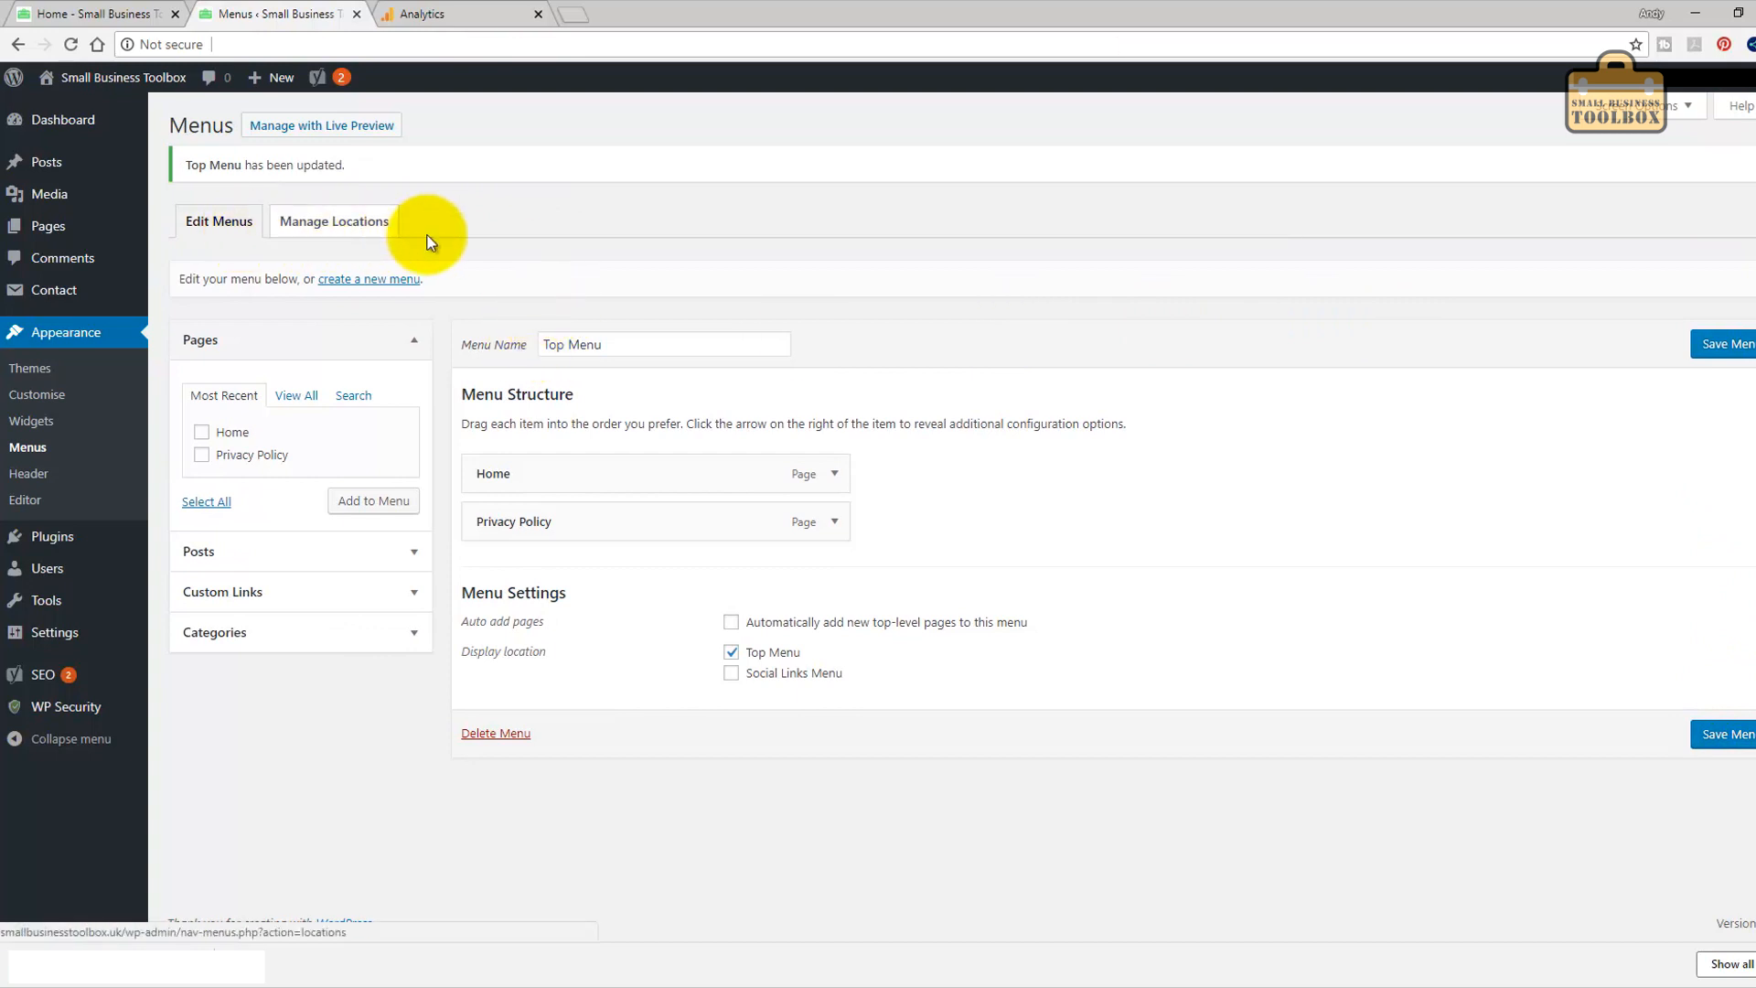
Create and save a second menu named "Bottom Menu" with the Home and Privacy Policy pages, and test the live site's menu links.
click(370, 278)
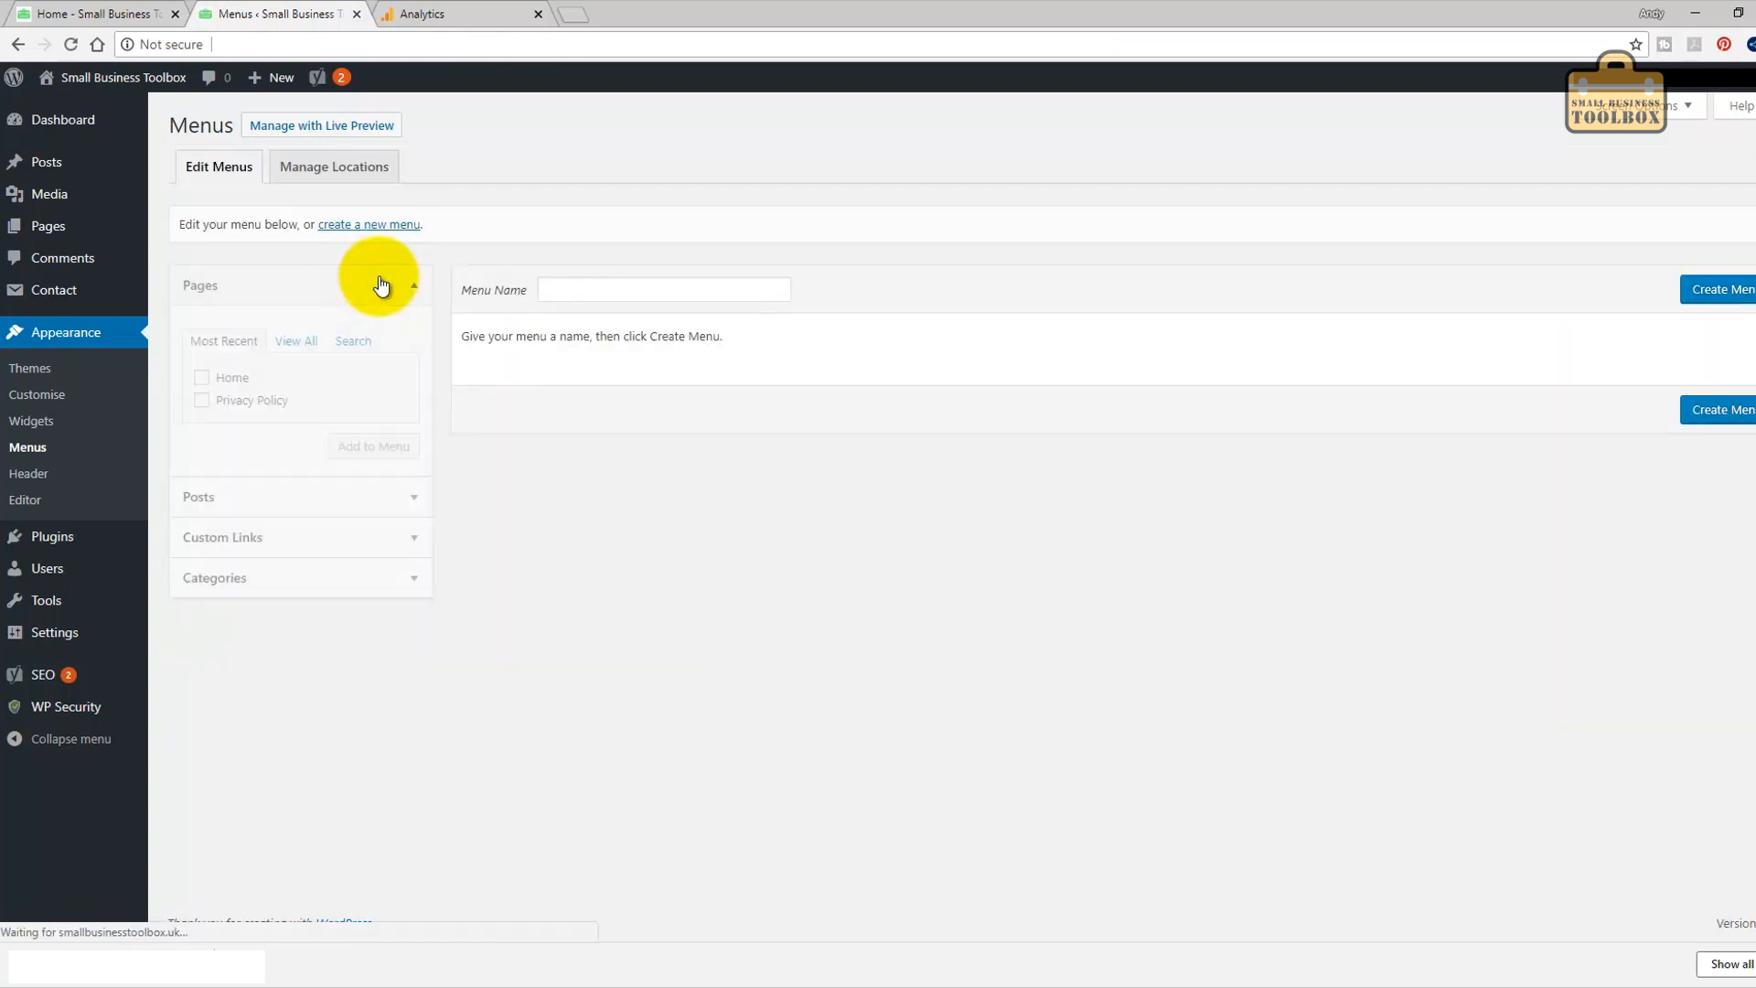
text(Bottom Menu)
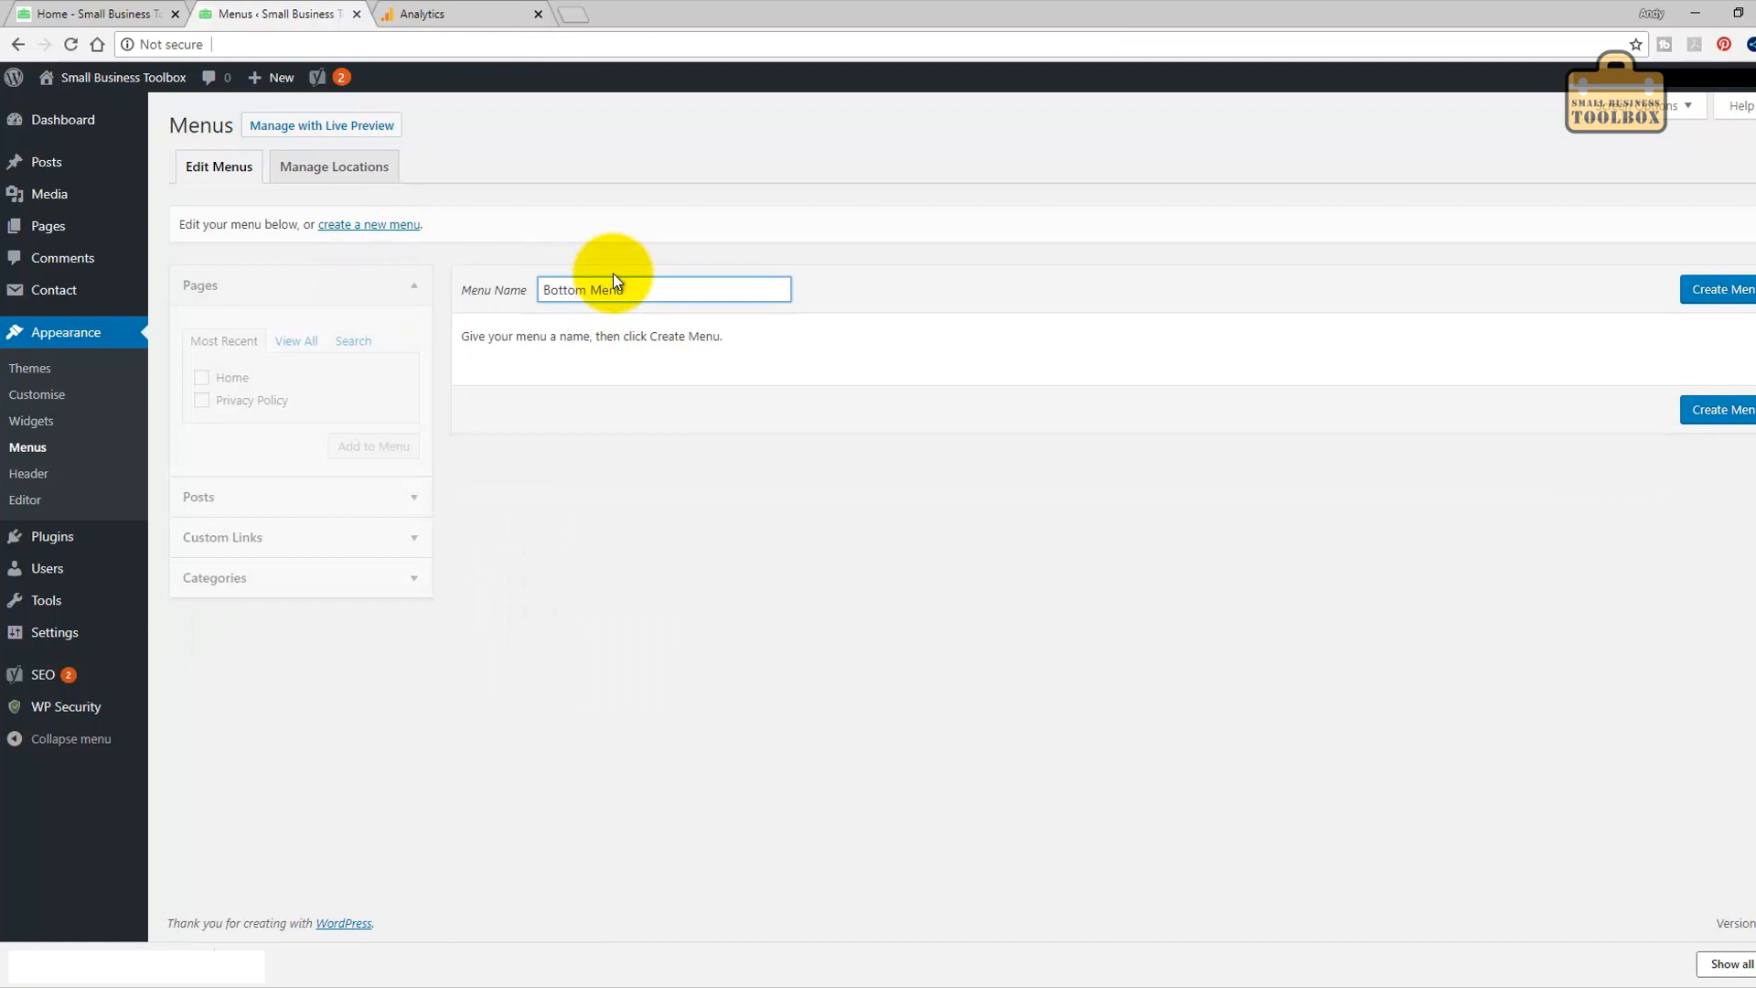
click(1740, 411)
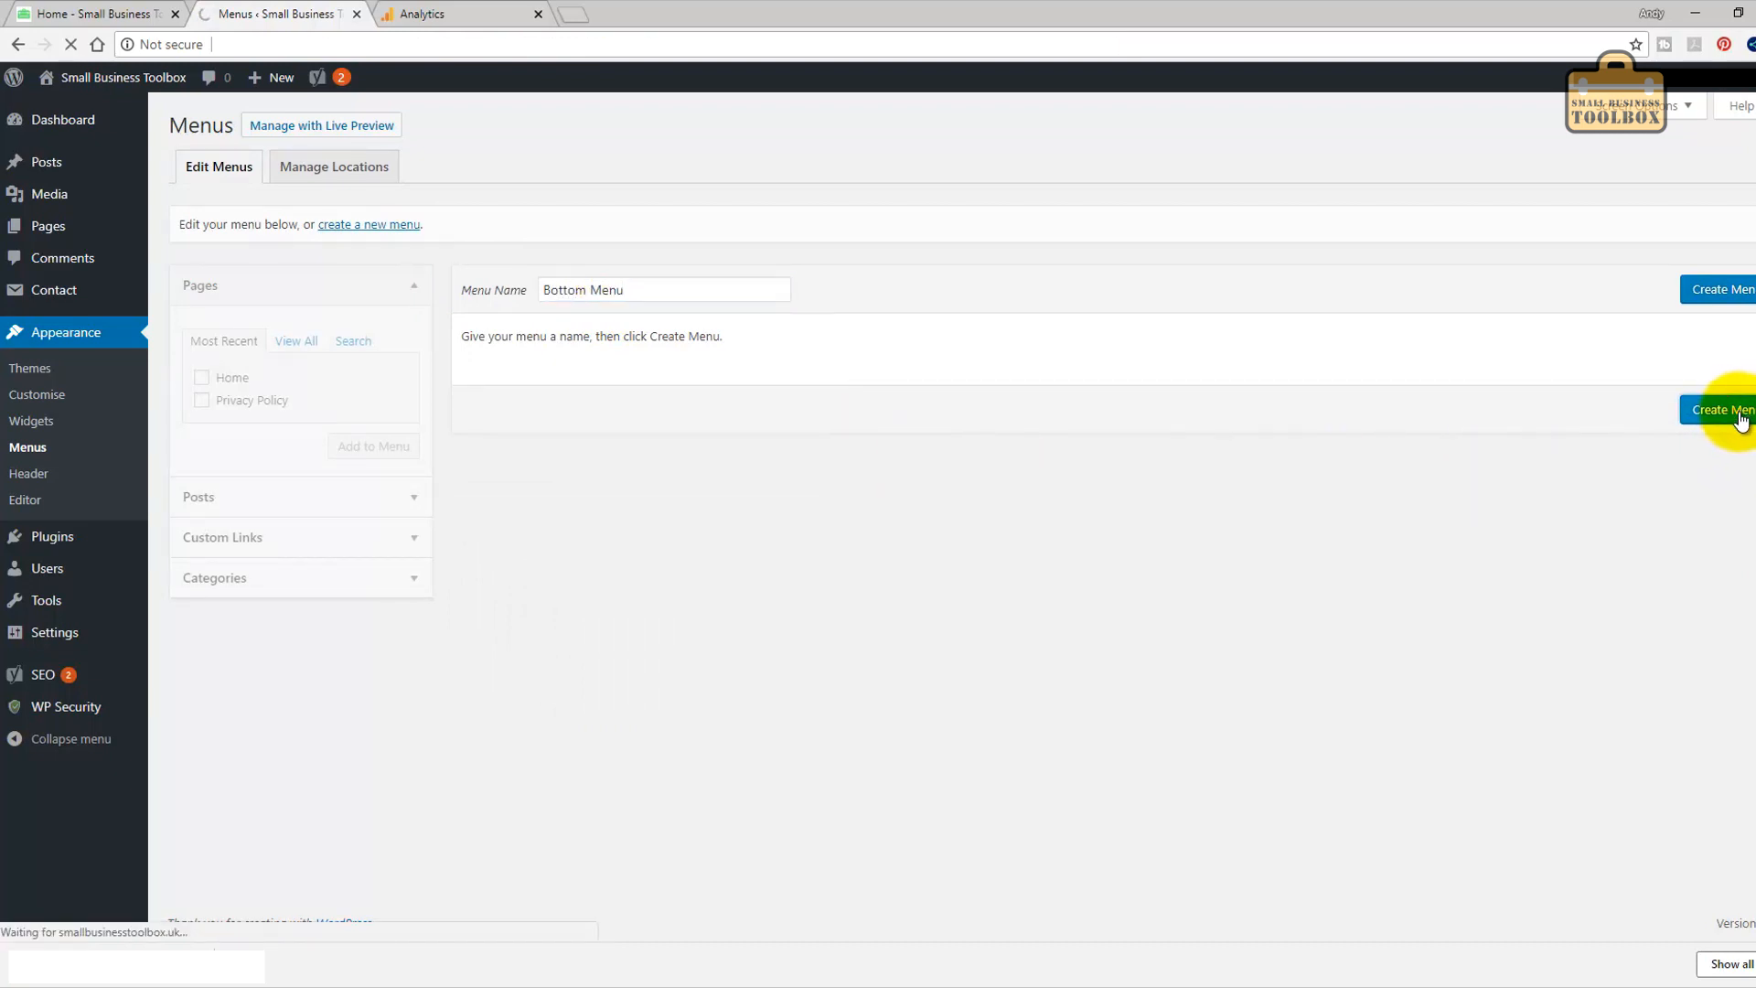
click(202, 390)
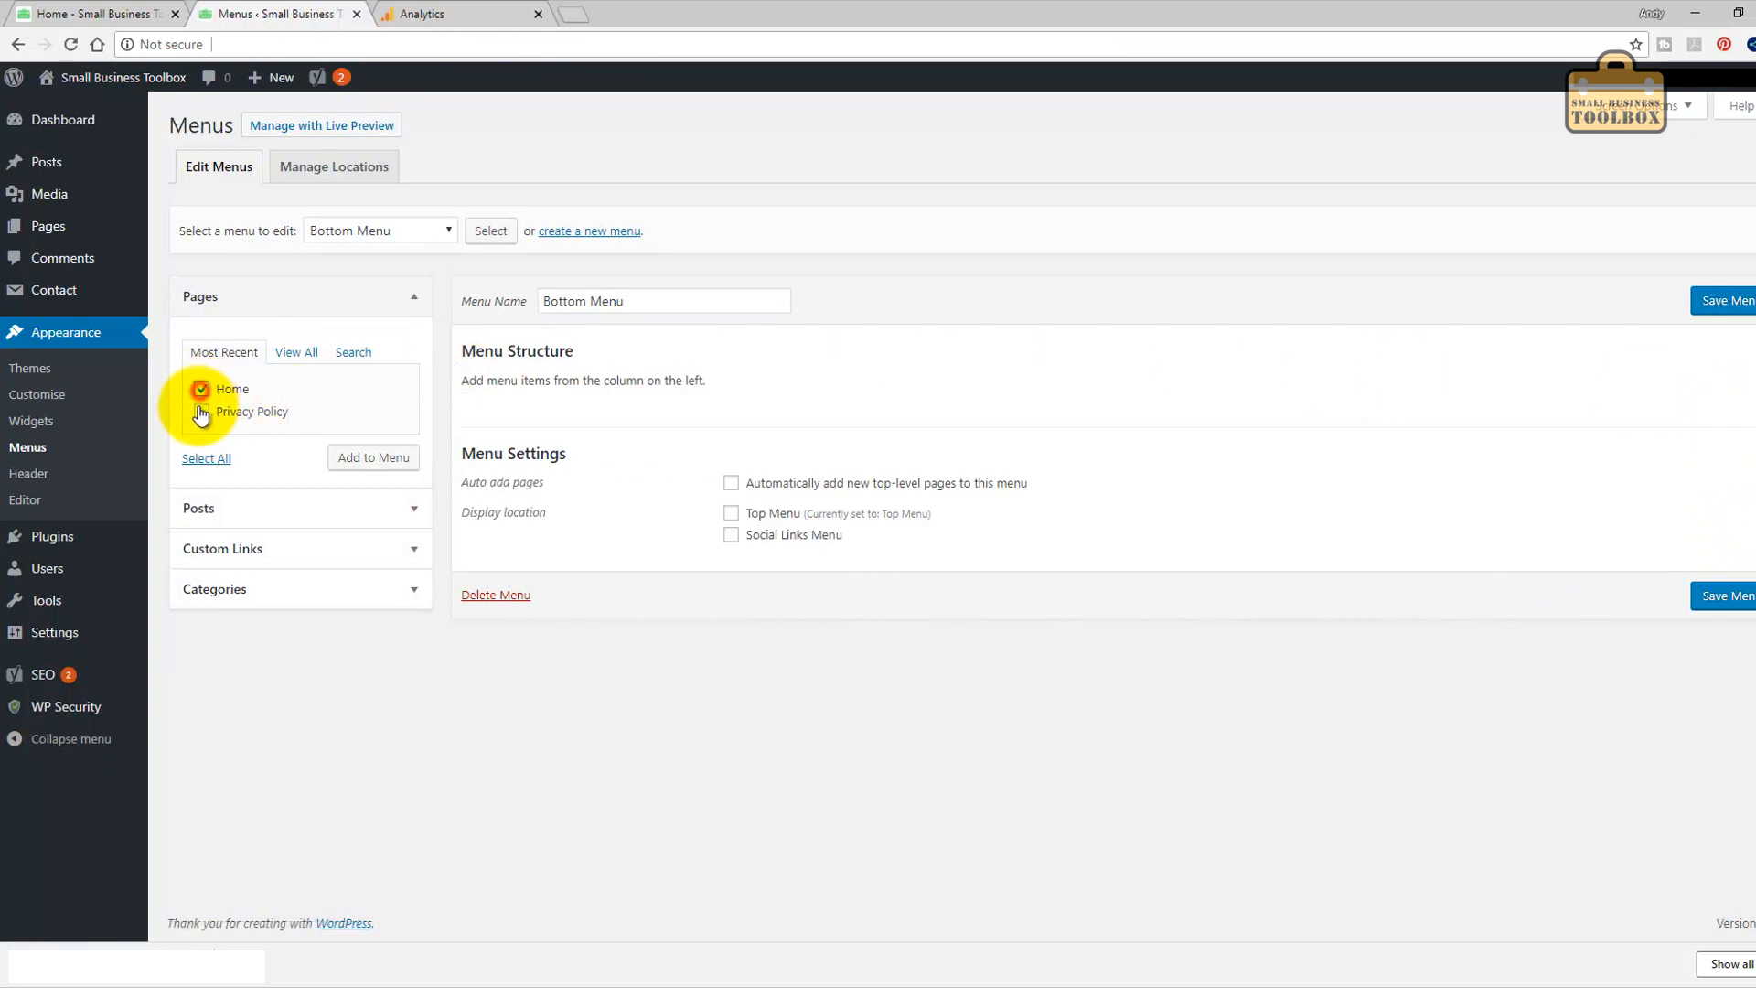
click(201, 413)
click(373, 457)
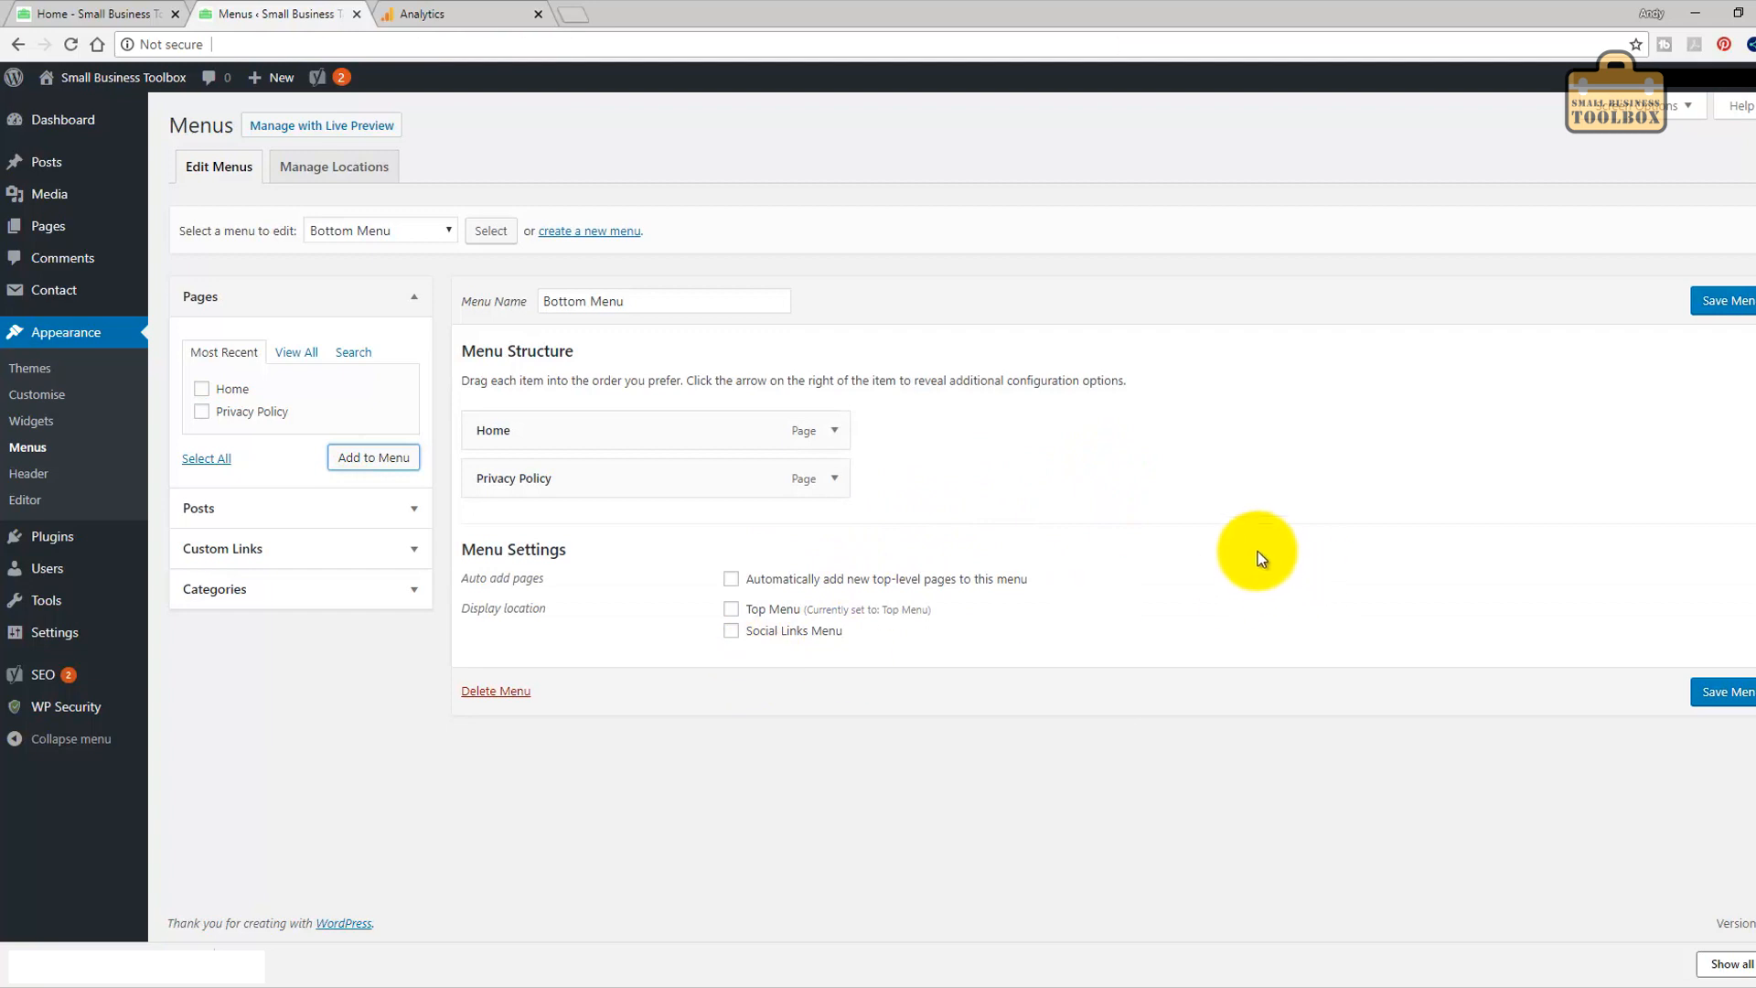
click(1721, 693)
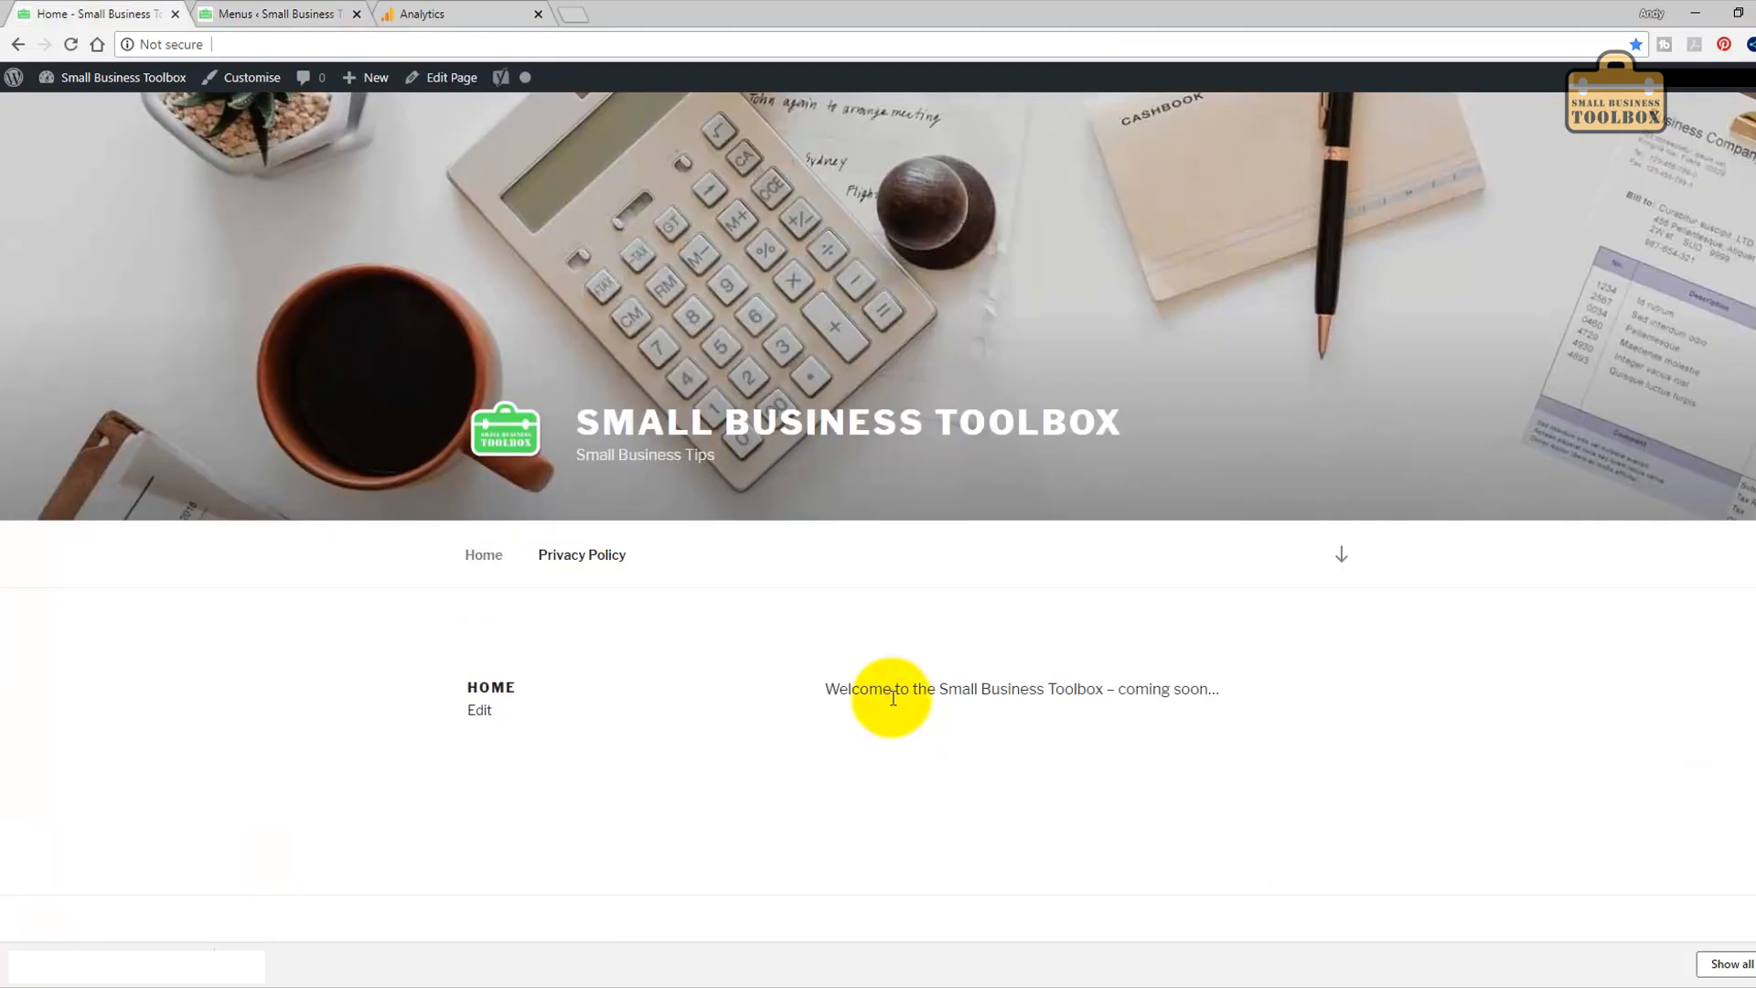
click(485, 560)
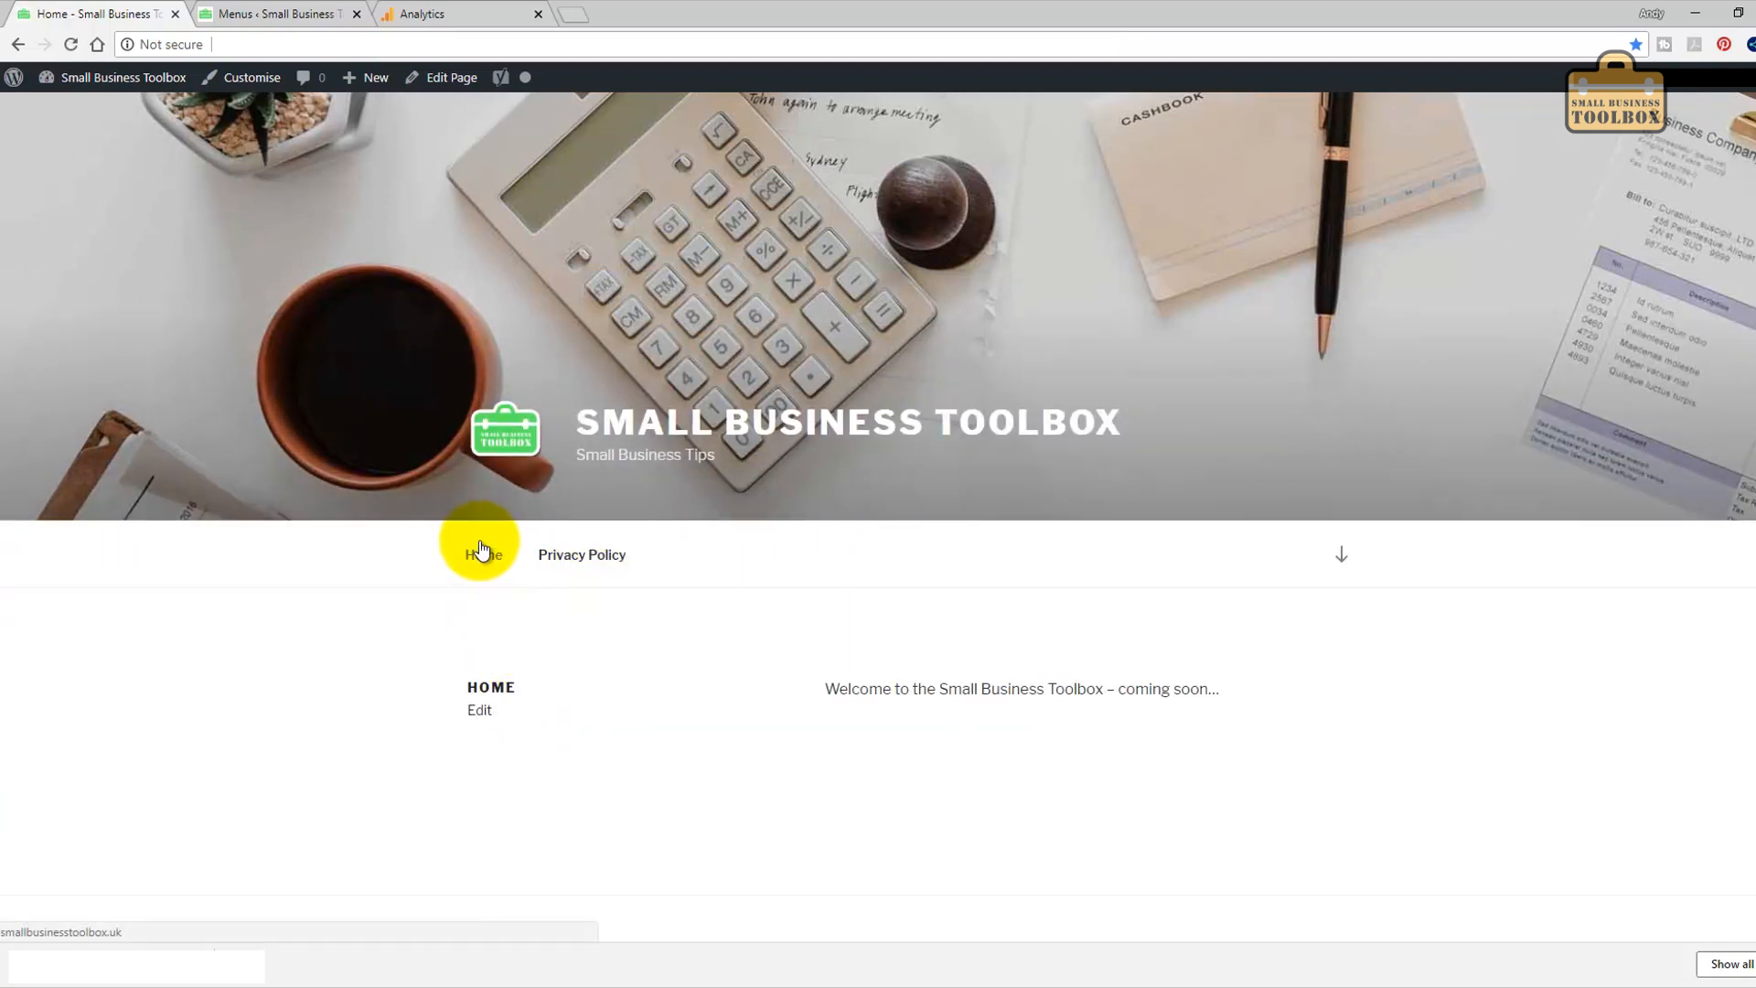
click(586, 556)
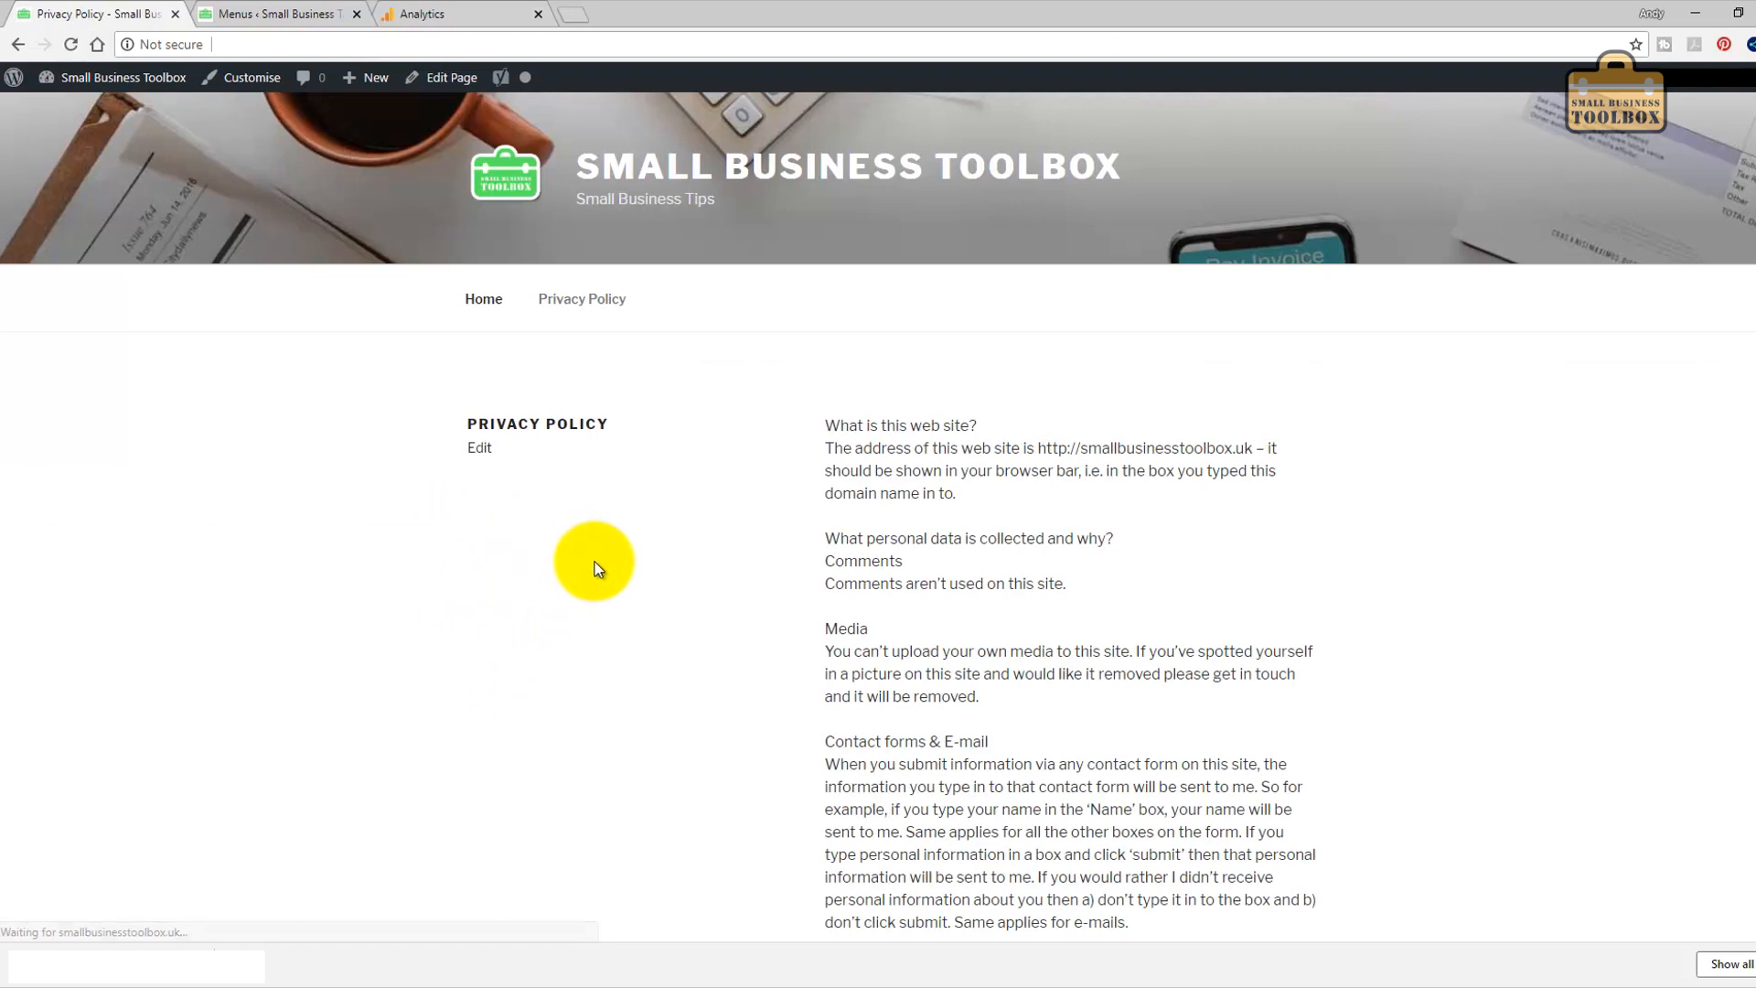
click(483, 302)
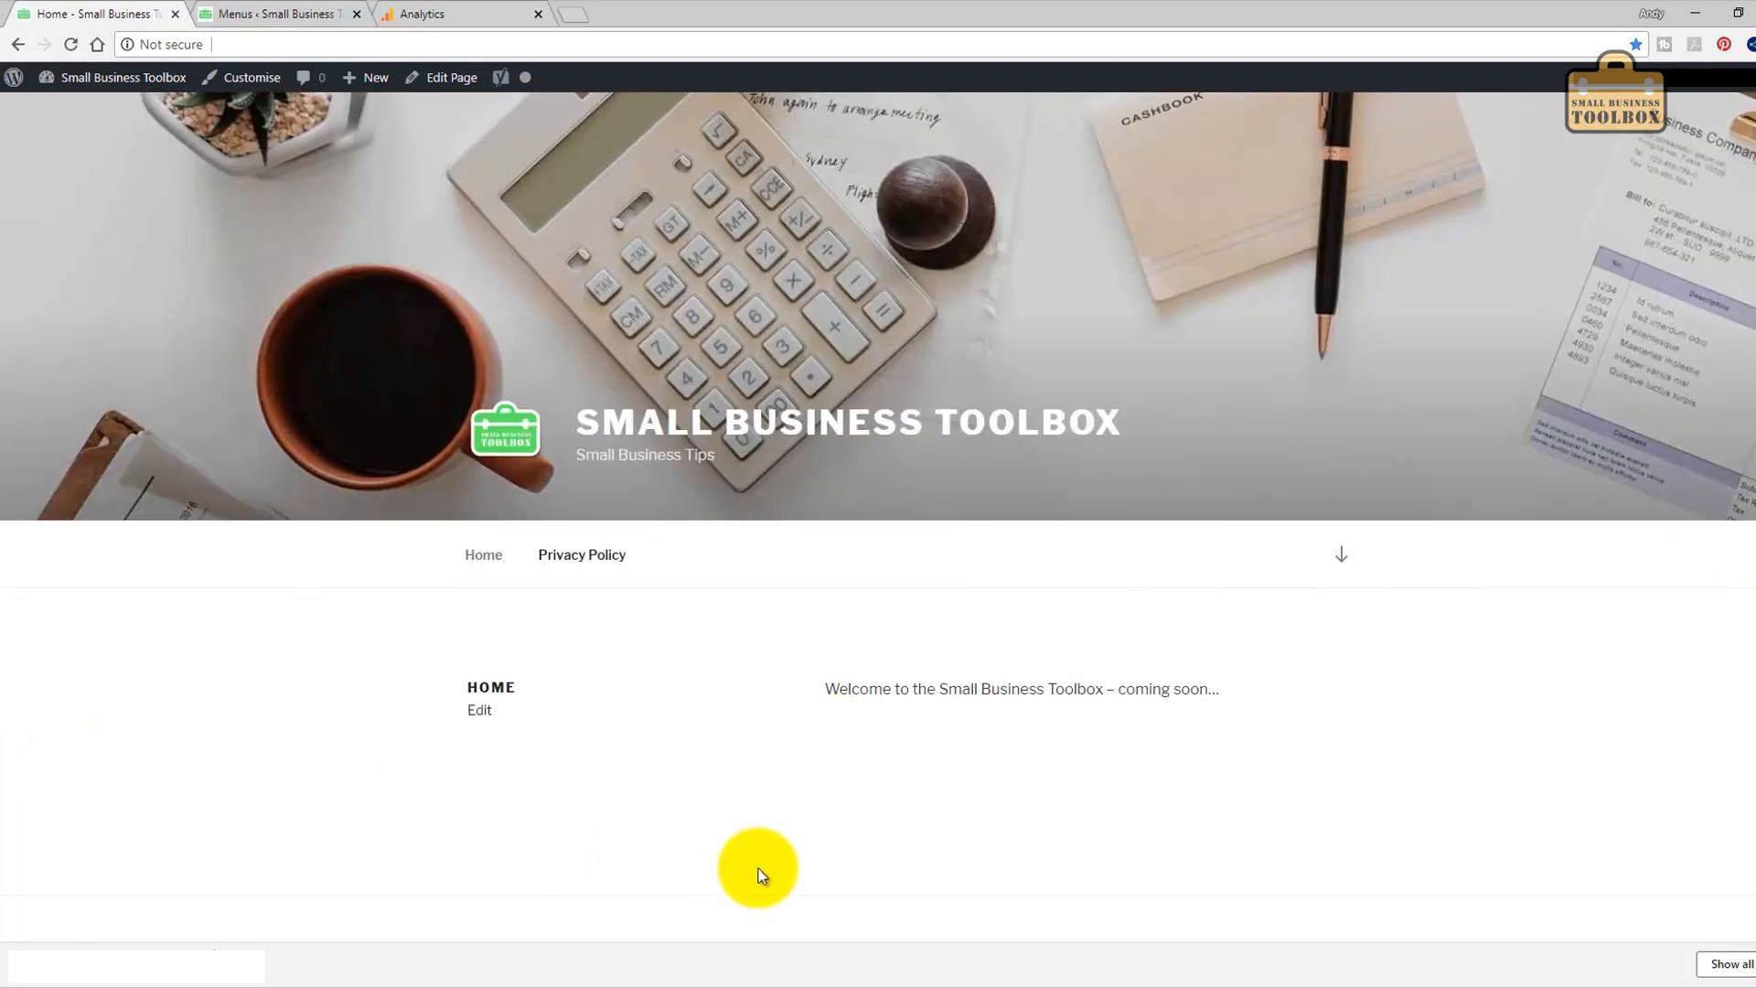
Return to the site admin and add a Navigation Menu widget to Footer 1.
click(291, 11)
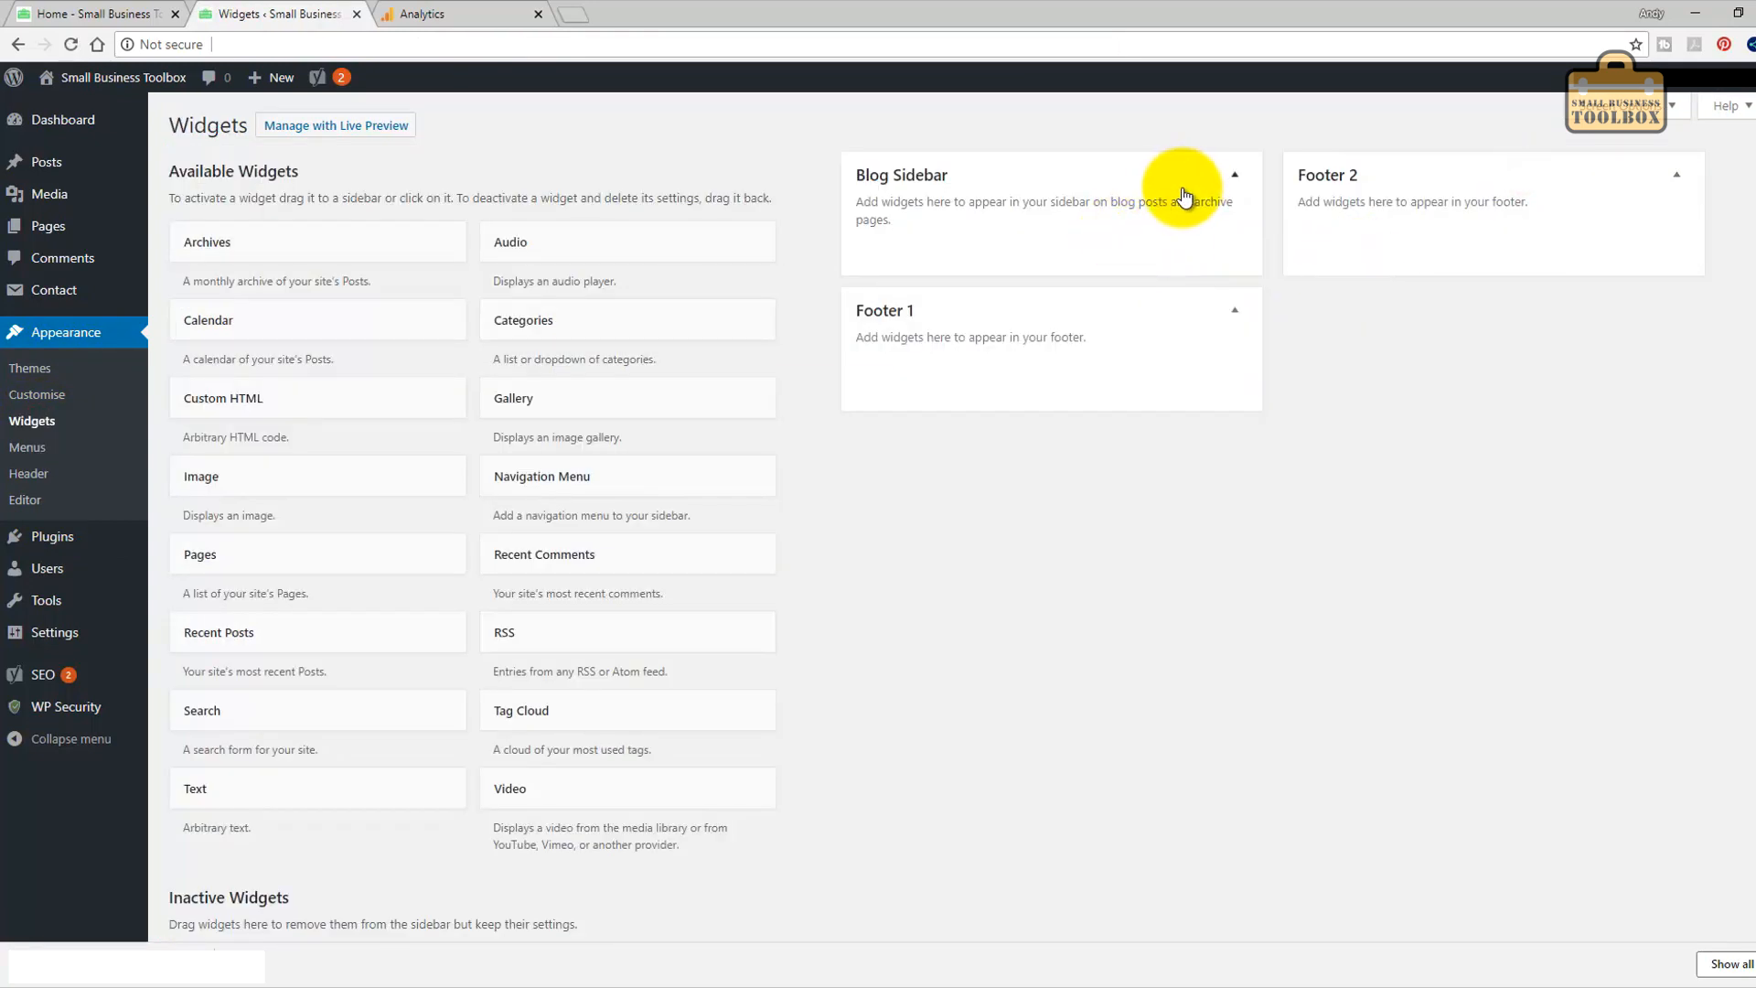
click(596, 468)
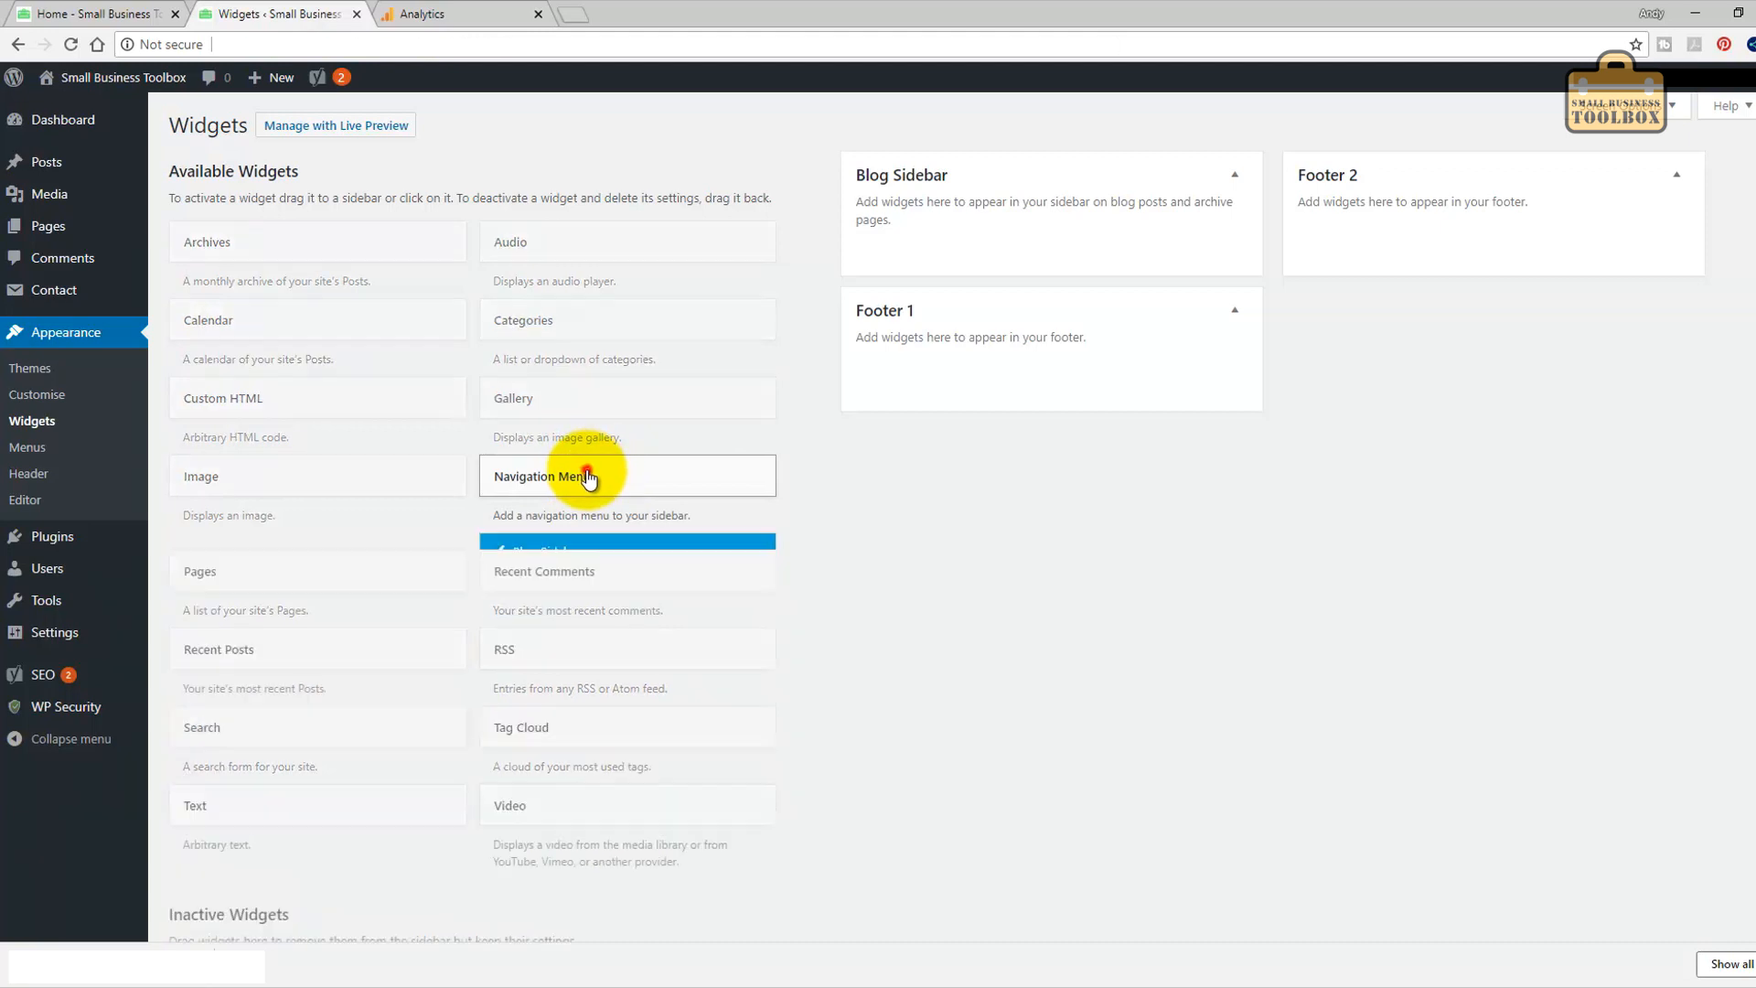
click(560, 588)
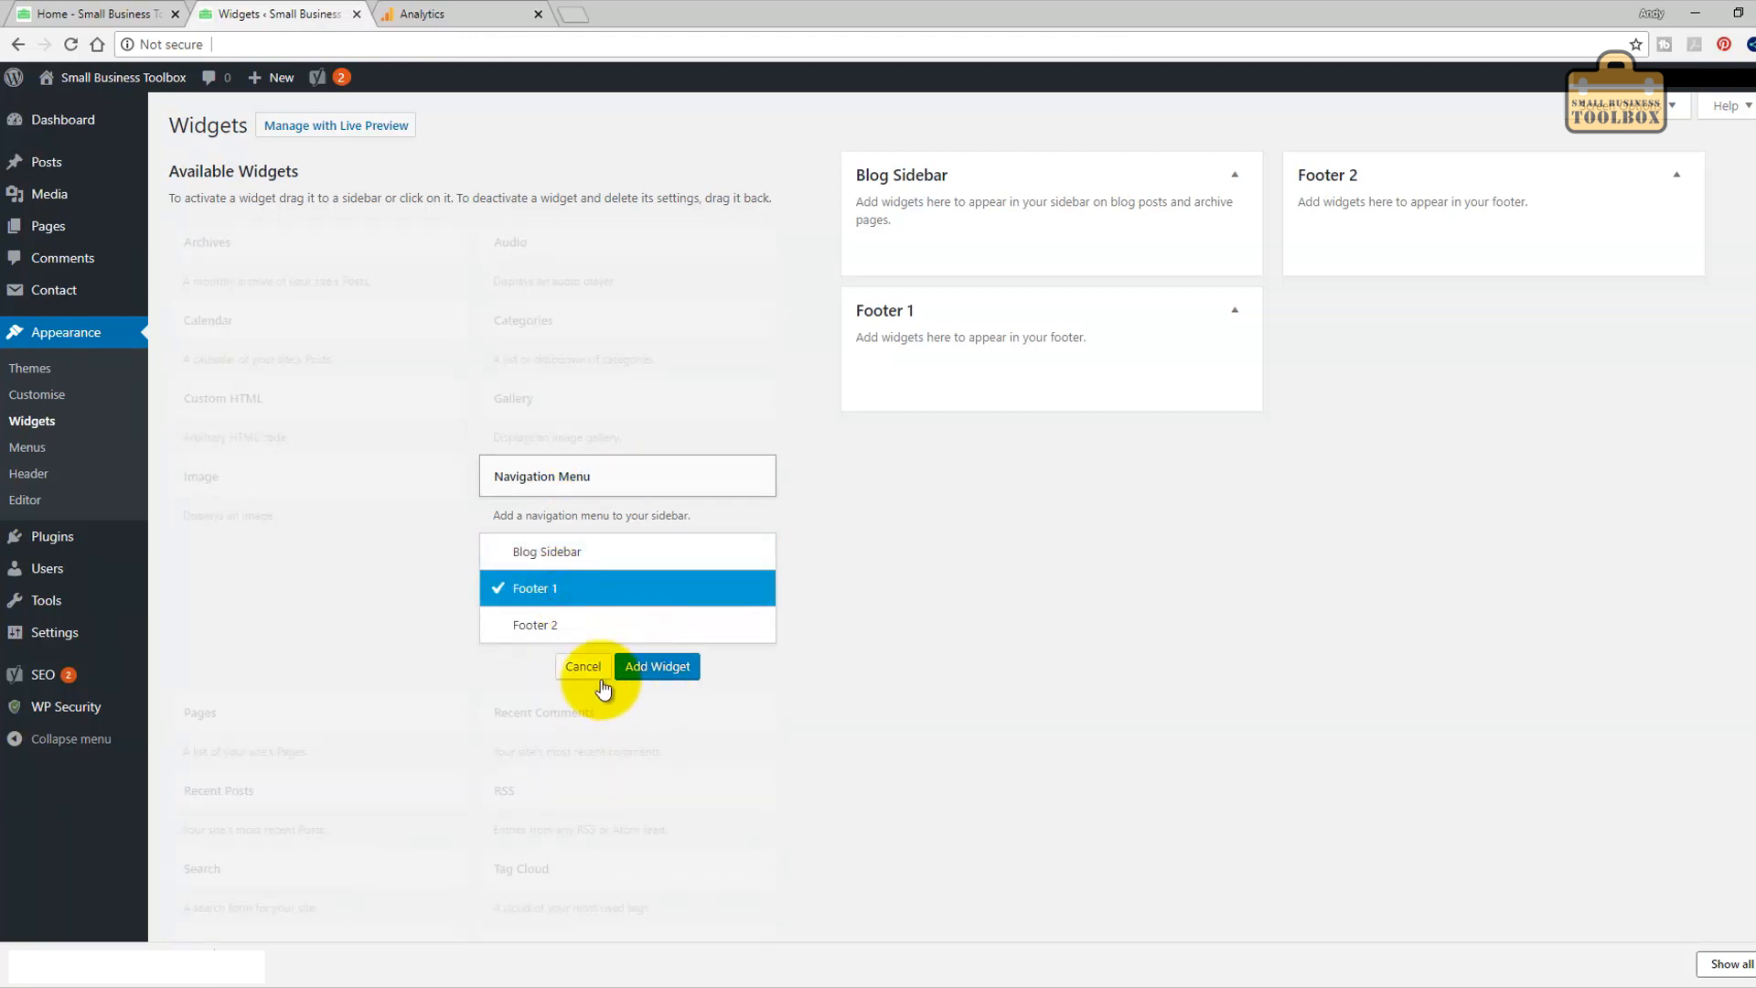
click(658, 666)
Set the footer navigation widget to Bottom Menu with the title "Site Map", save it and refresh the live homepage.
click(1167, 393)
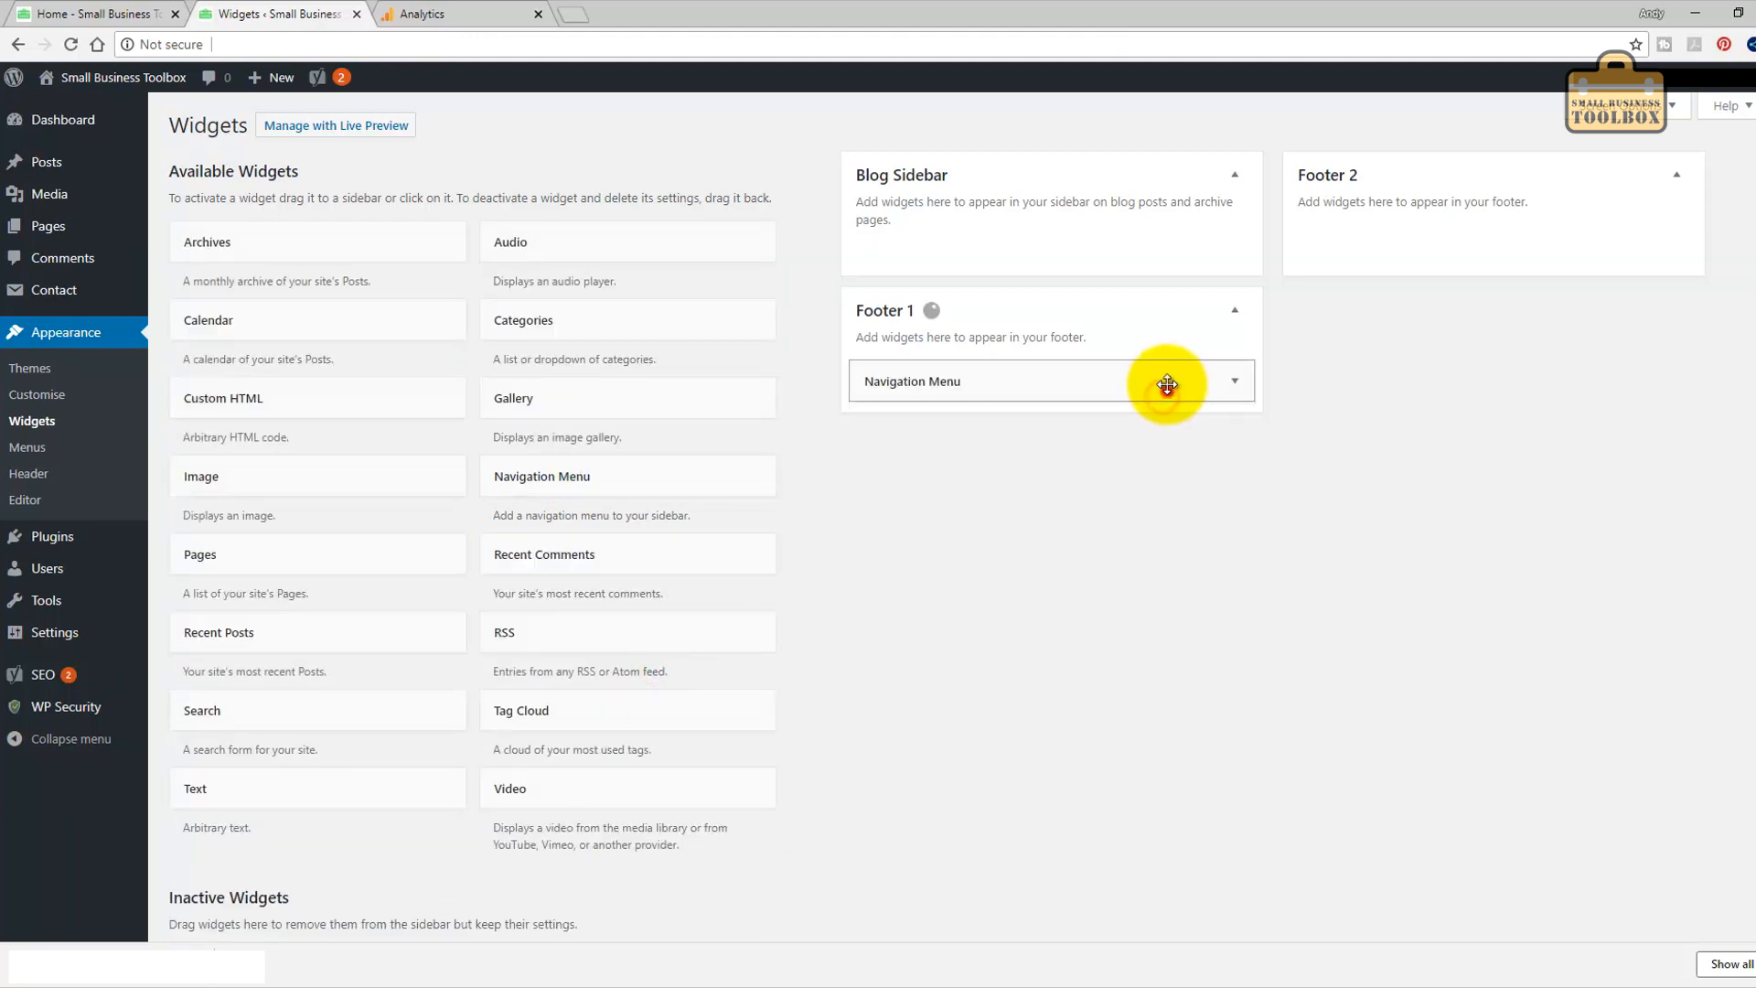
click(1232, 382)
click(1028, 485)
click(997, 530)
click(1059, 447)
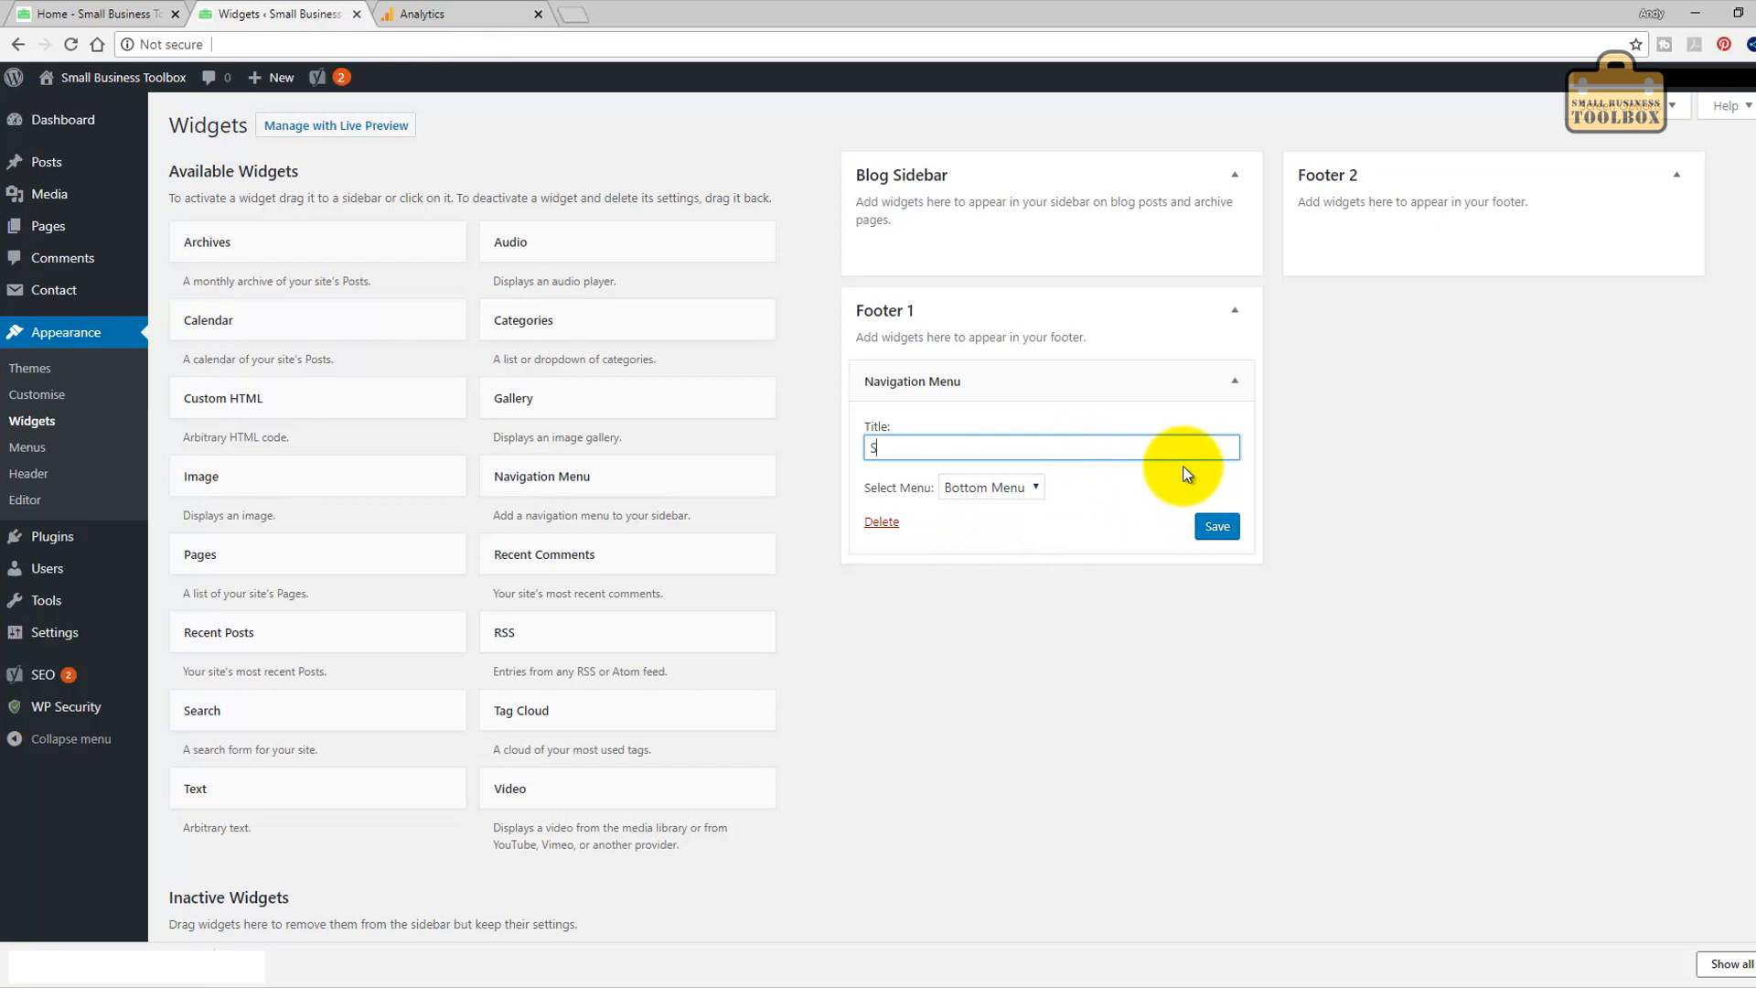
text(Site Map)
click(1225, 538)
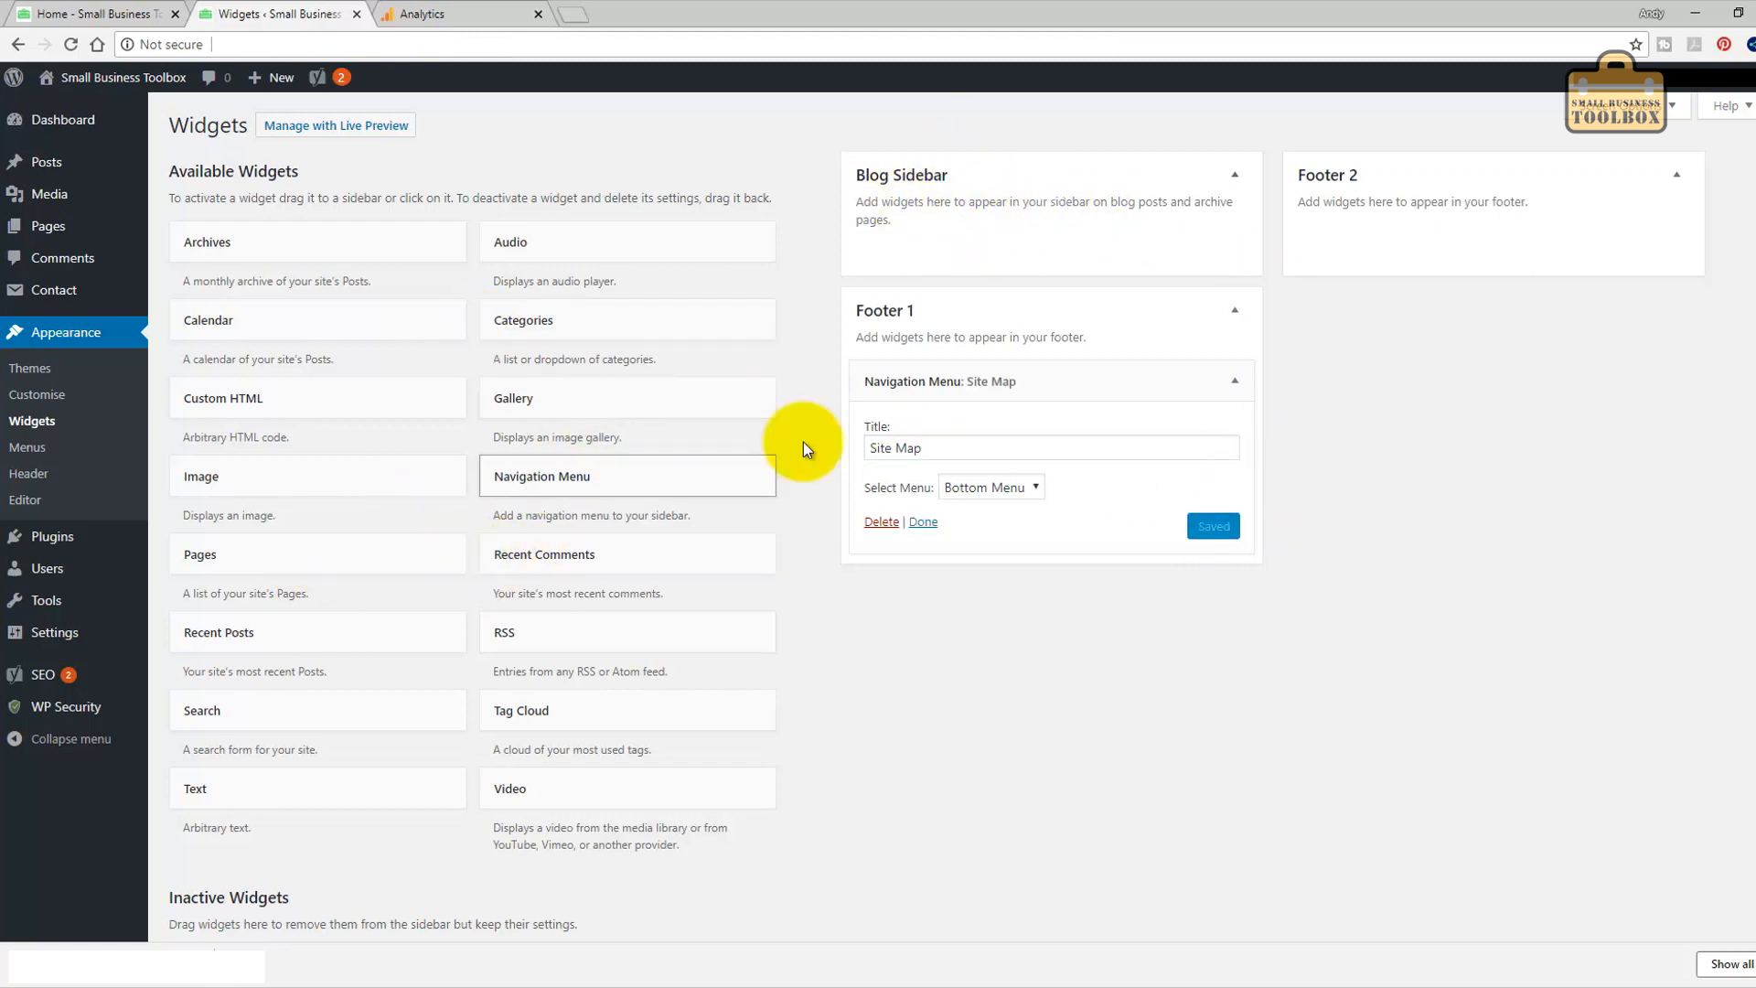
click(114, 11)
key(F5)
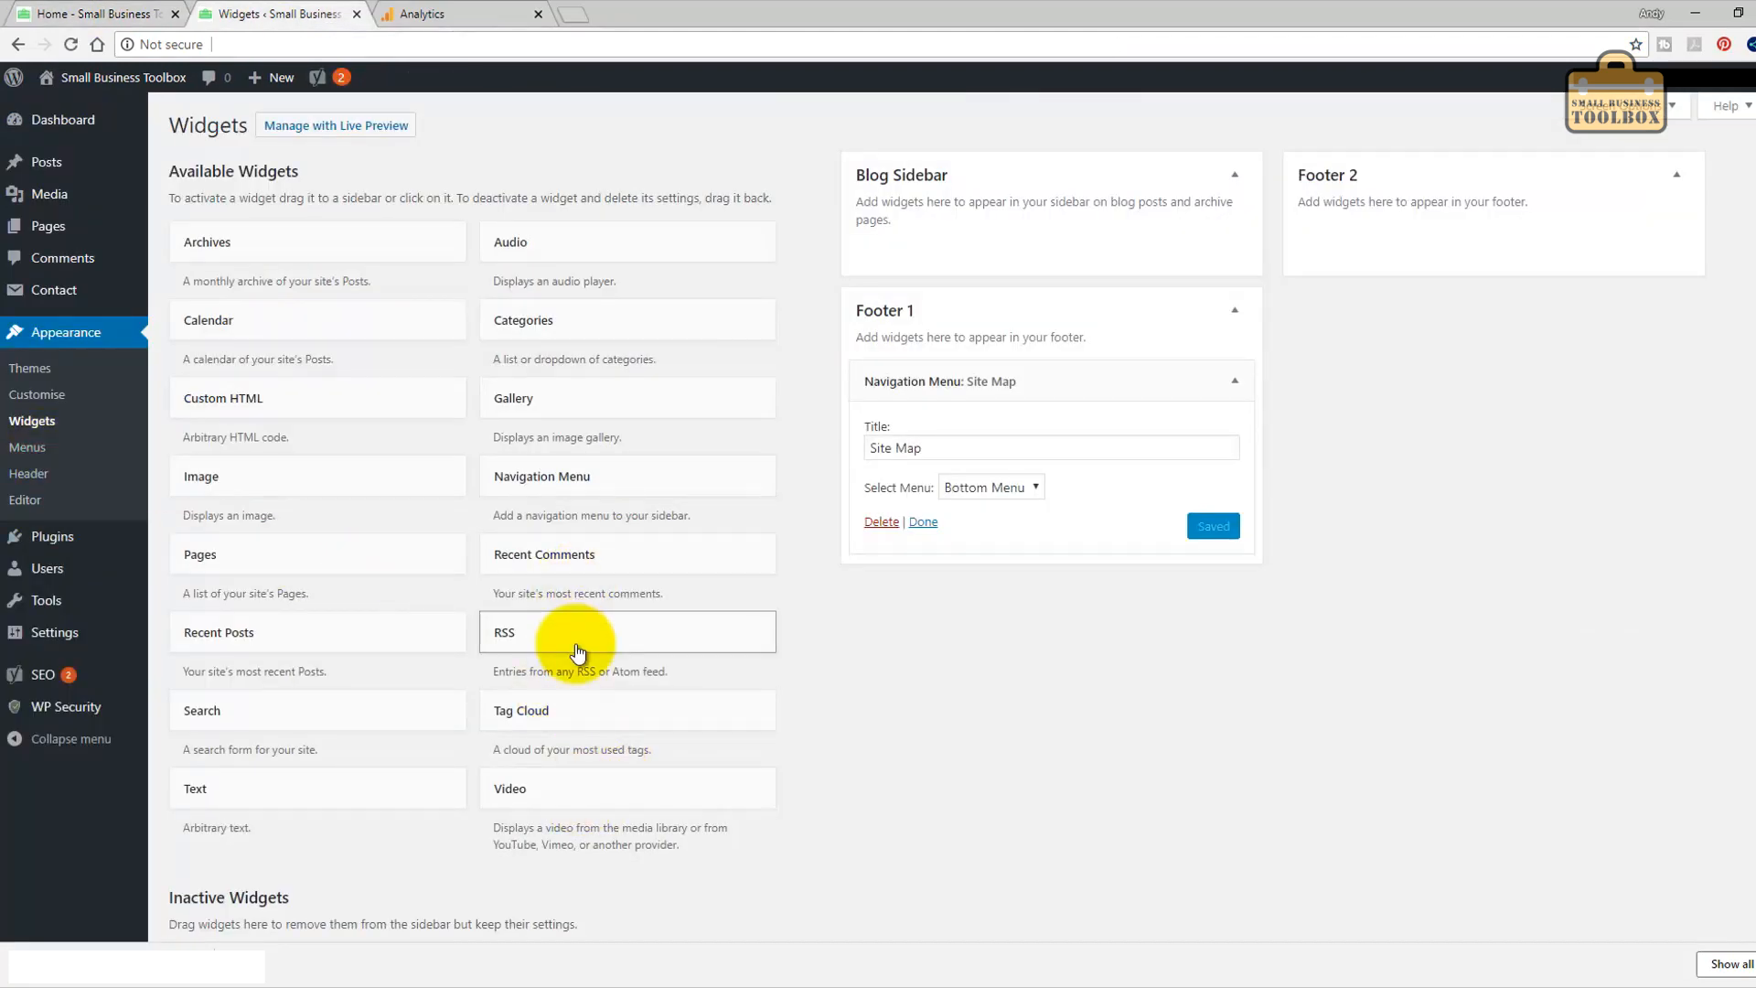
Add a Text widget to Footer 1 and move the Site Map navigation widget to Footer 2.
click(255, 801)
scroll(402, 796, down, 3)
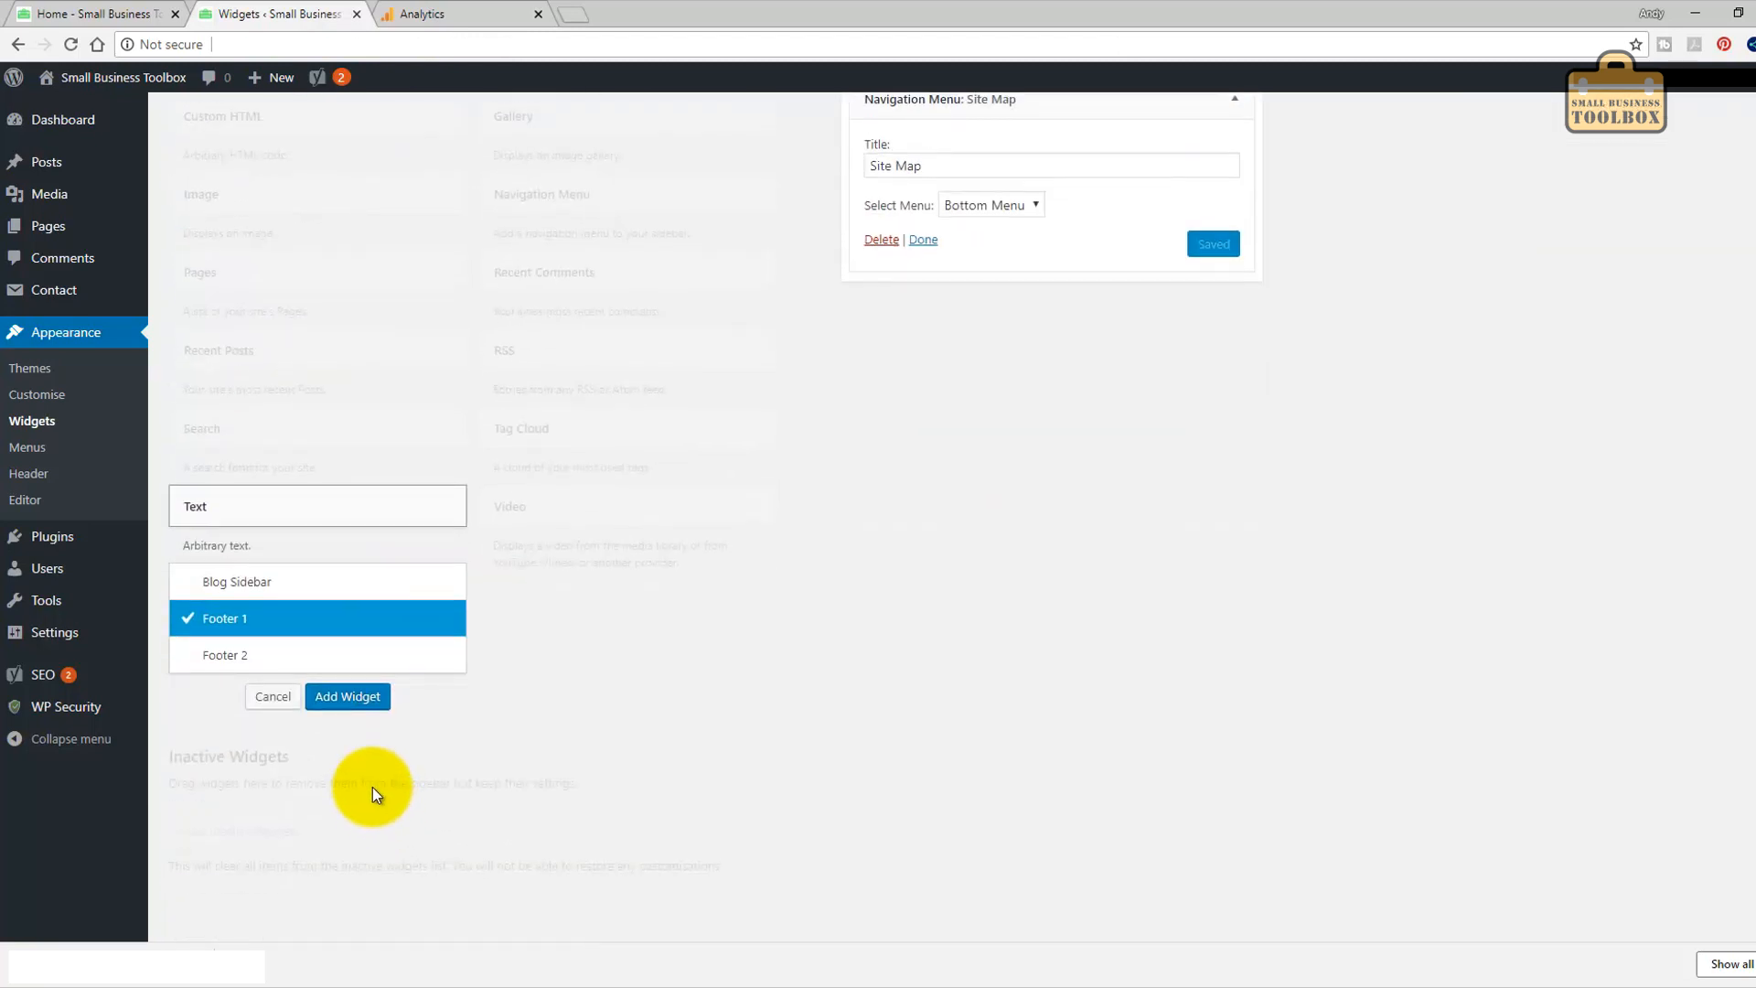
click(352, 709)
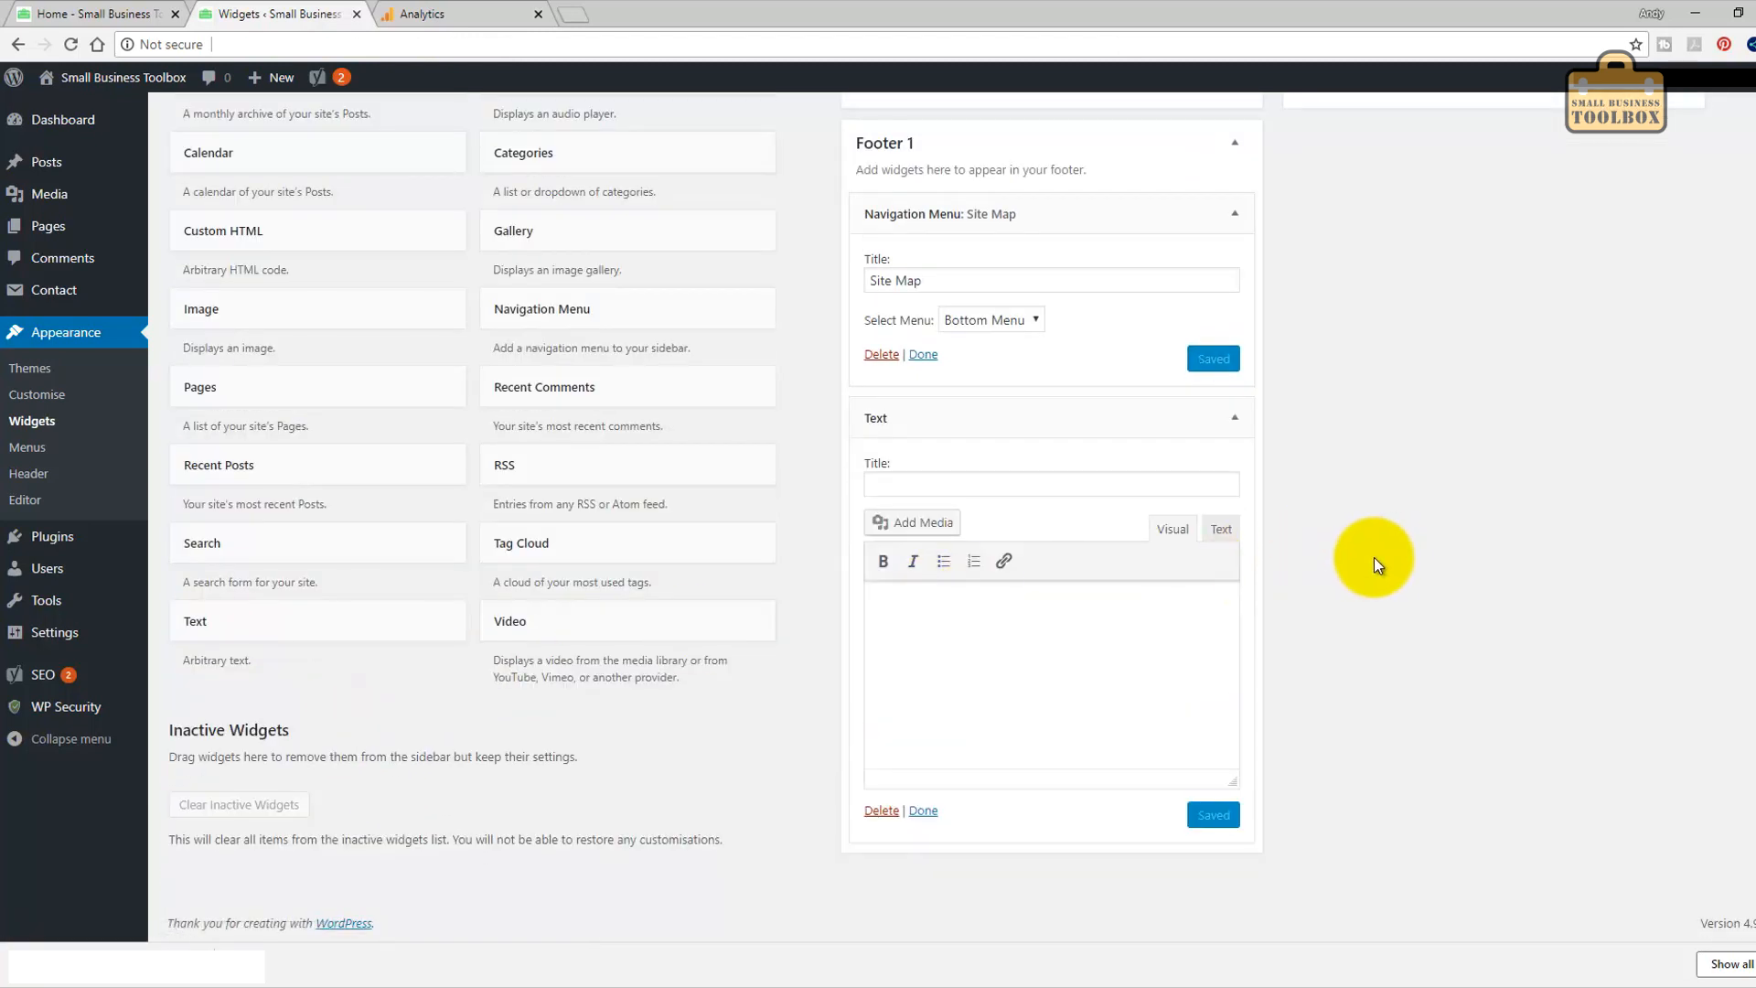
scroll(1369, 551, up, 1)
scroll(1438, 380, up, 1)
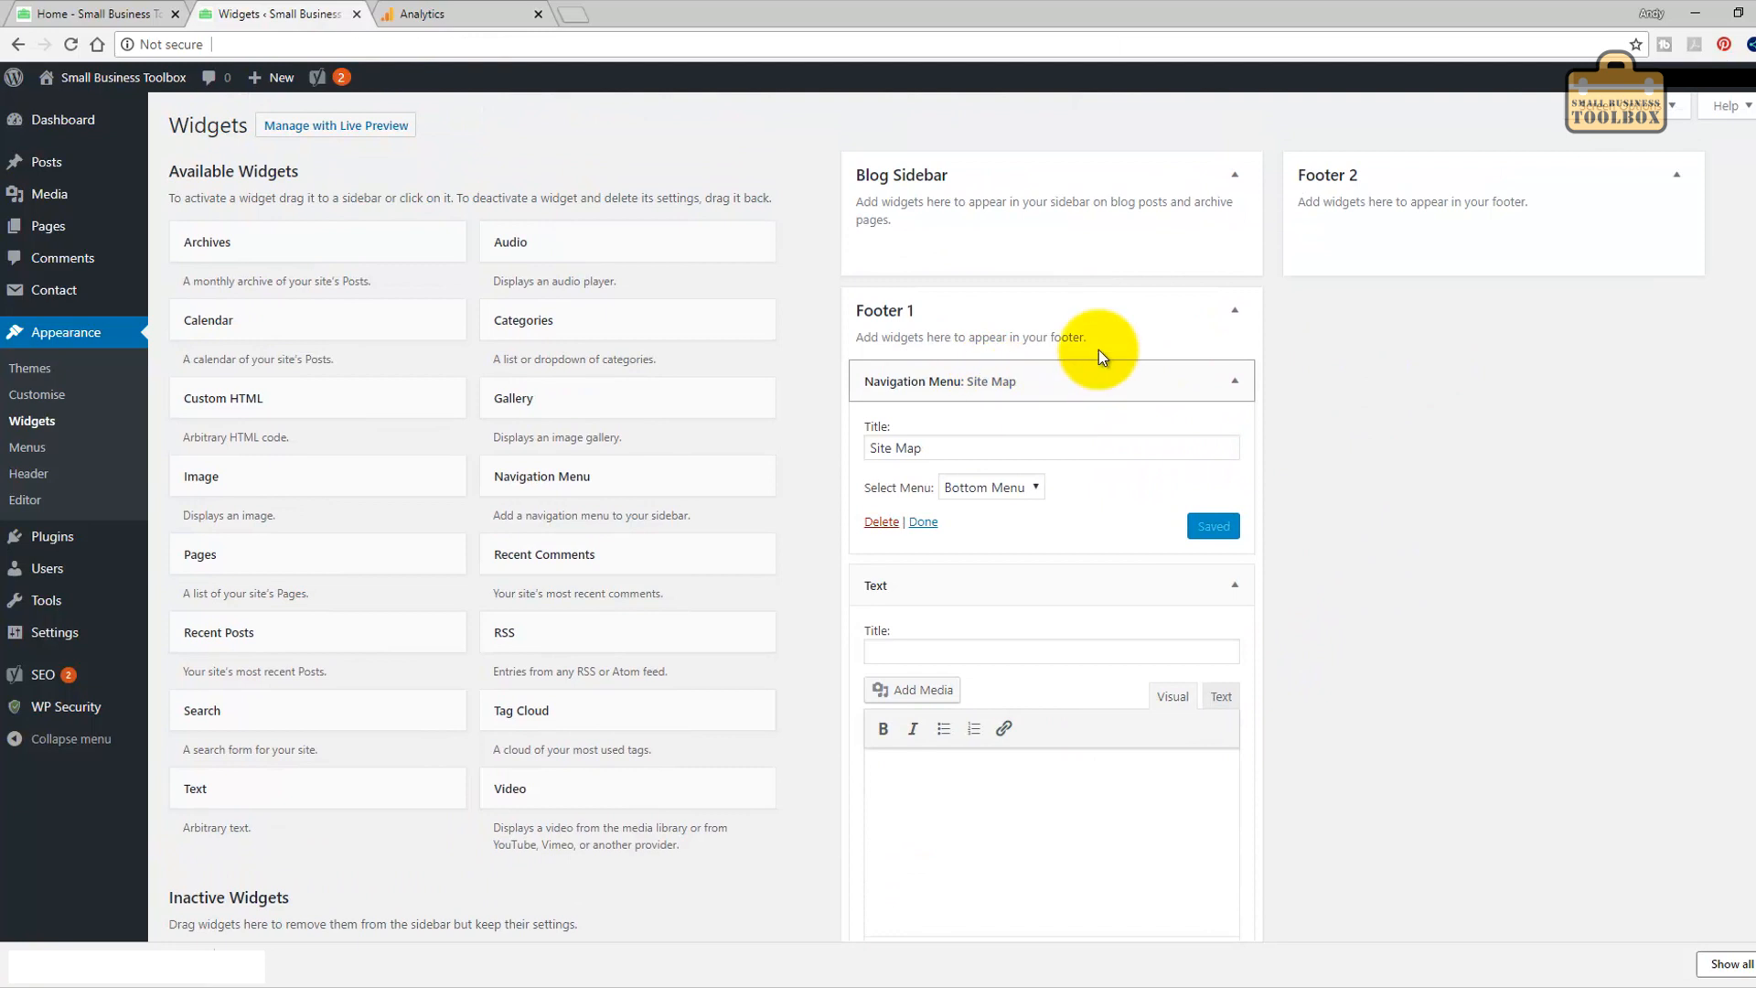
drag(999, 381, 1446, 243)
Title the text widget "Copyright" with the content "Copyright (c) 2018 Small Business Toolbox", save it and refresh the live homepage.
click(960, 446)
text(Copyright)
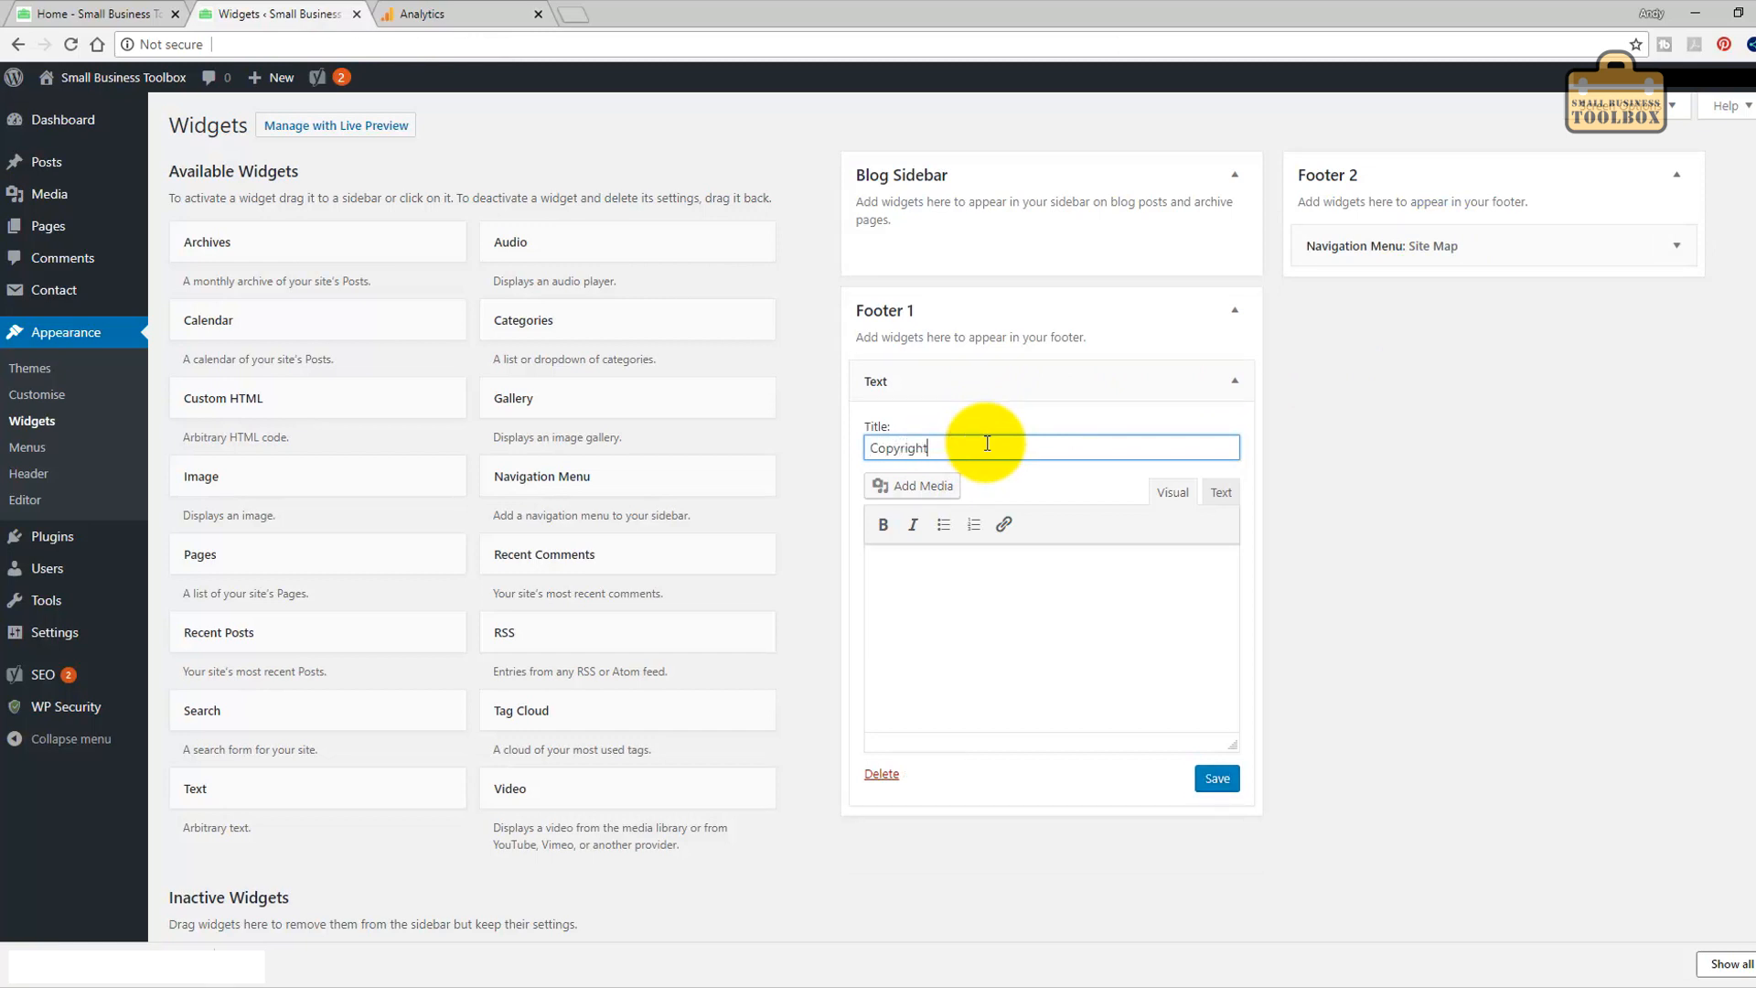
click(974, 602)
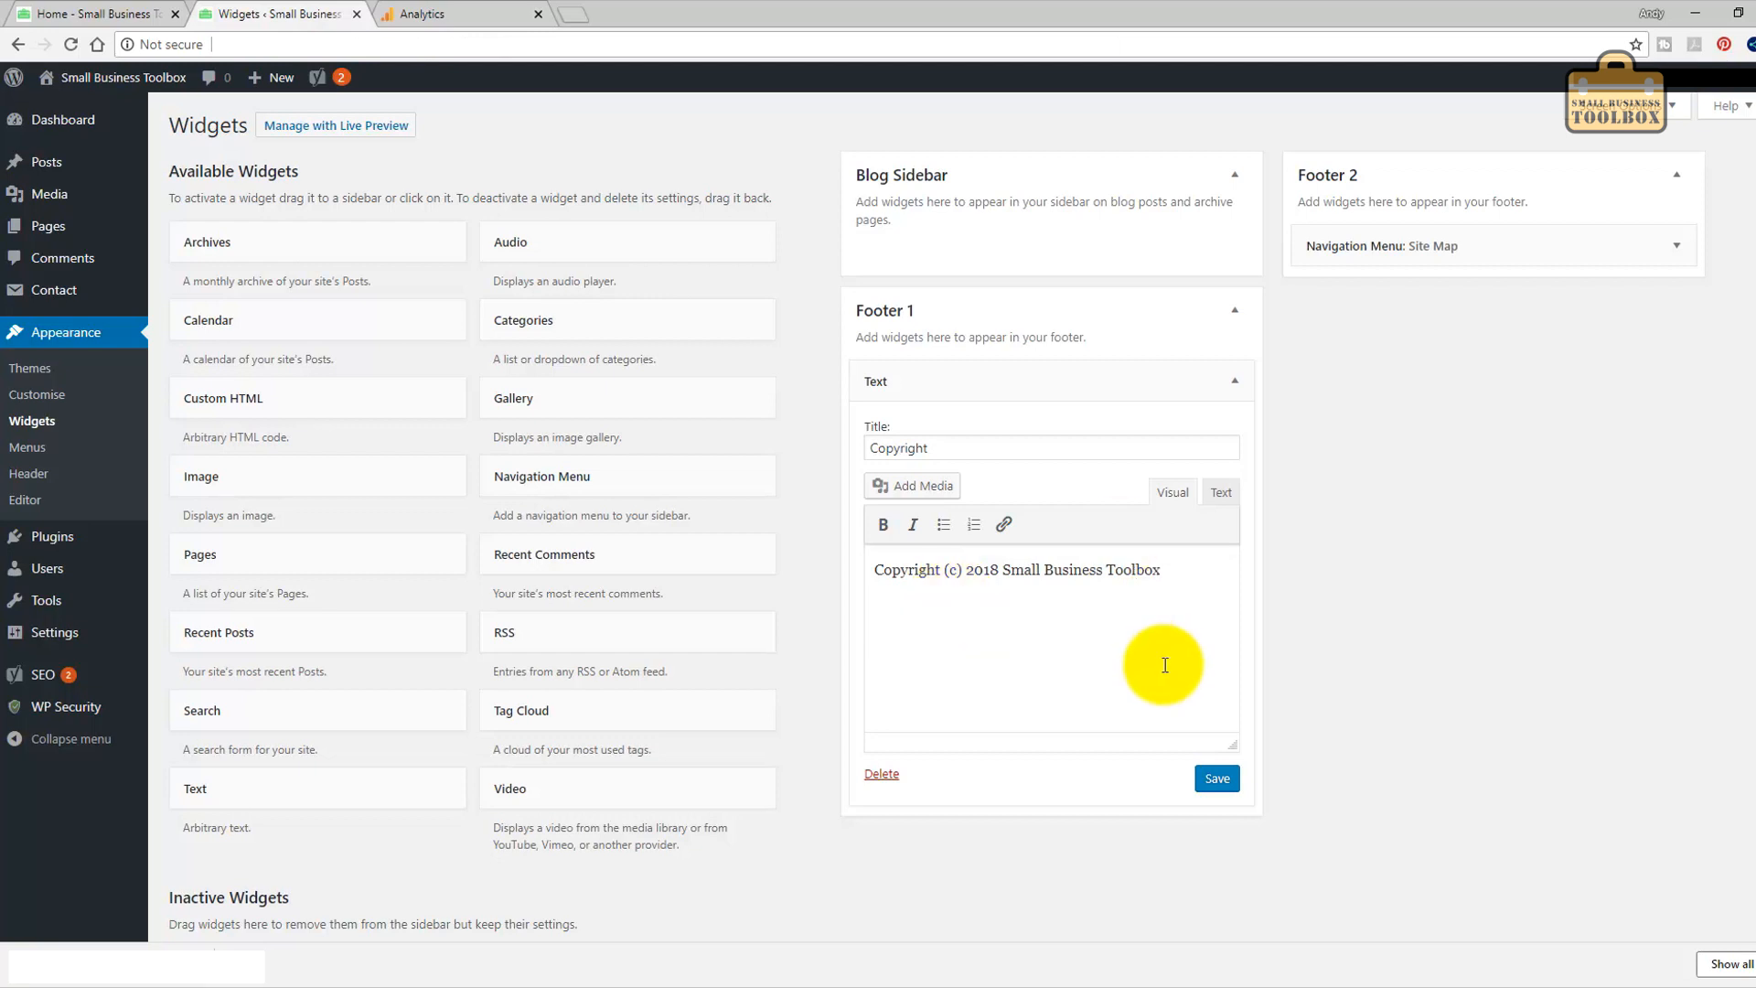
click(1217, 778)
click(126, 7)
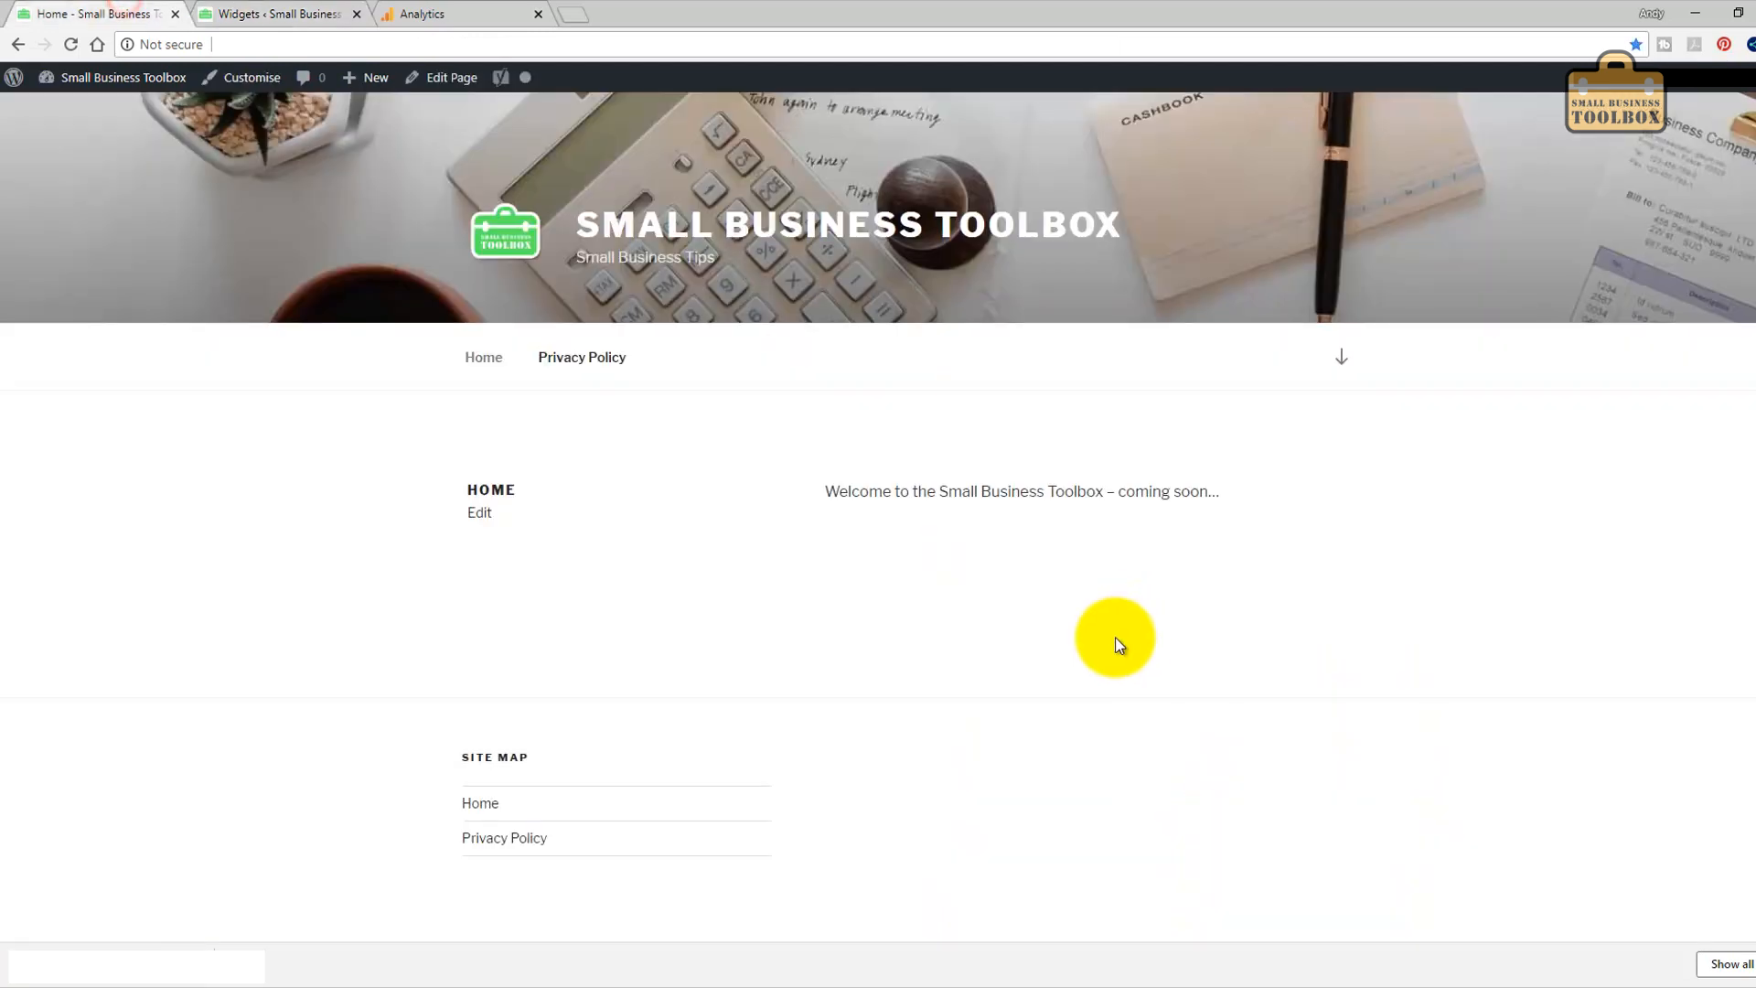
key(F5)
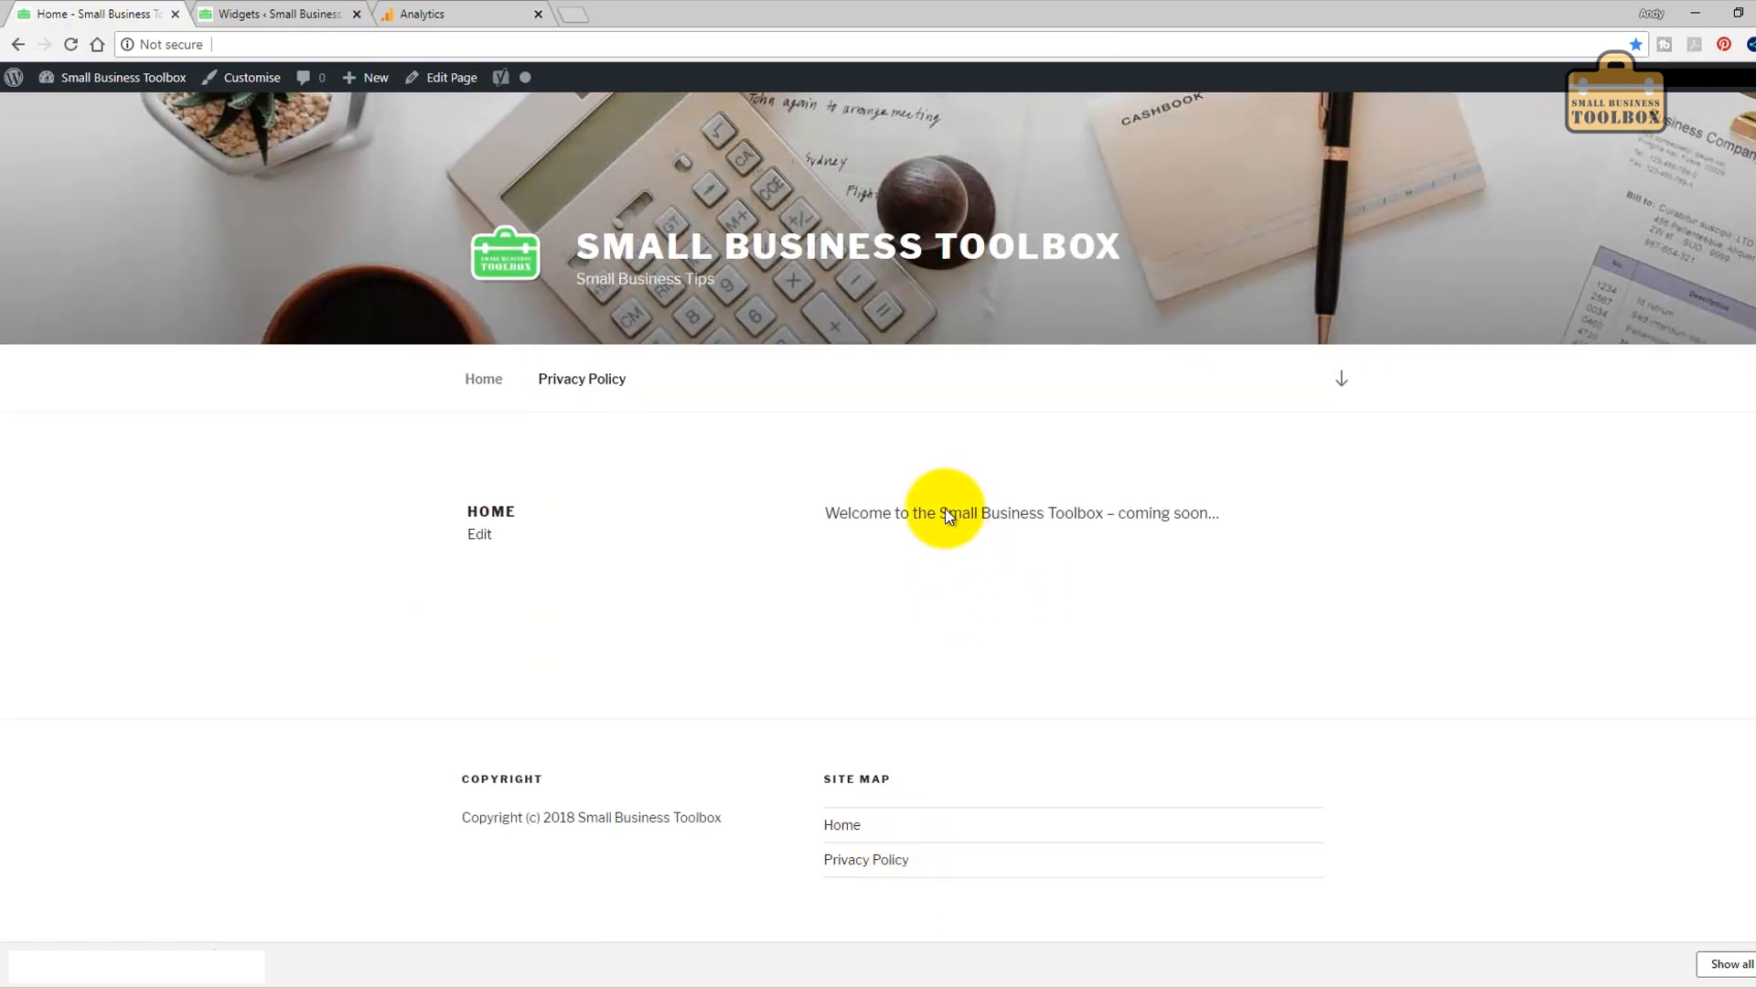
Review the live homepage's header image, top navigation, welcome text and footer widgets.
scroll(897, 830, down, 3)
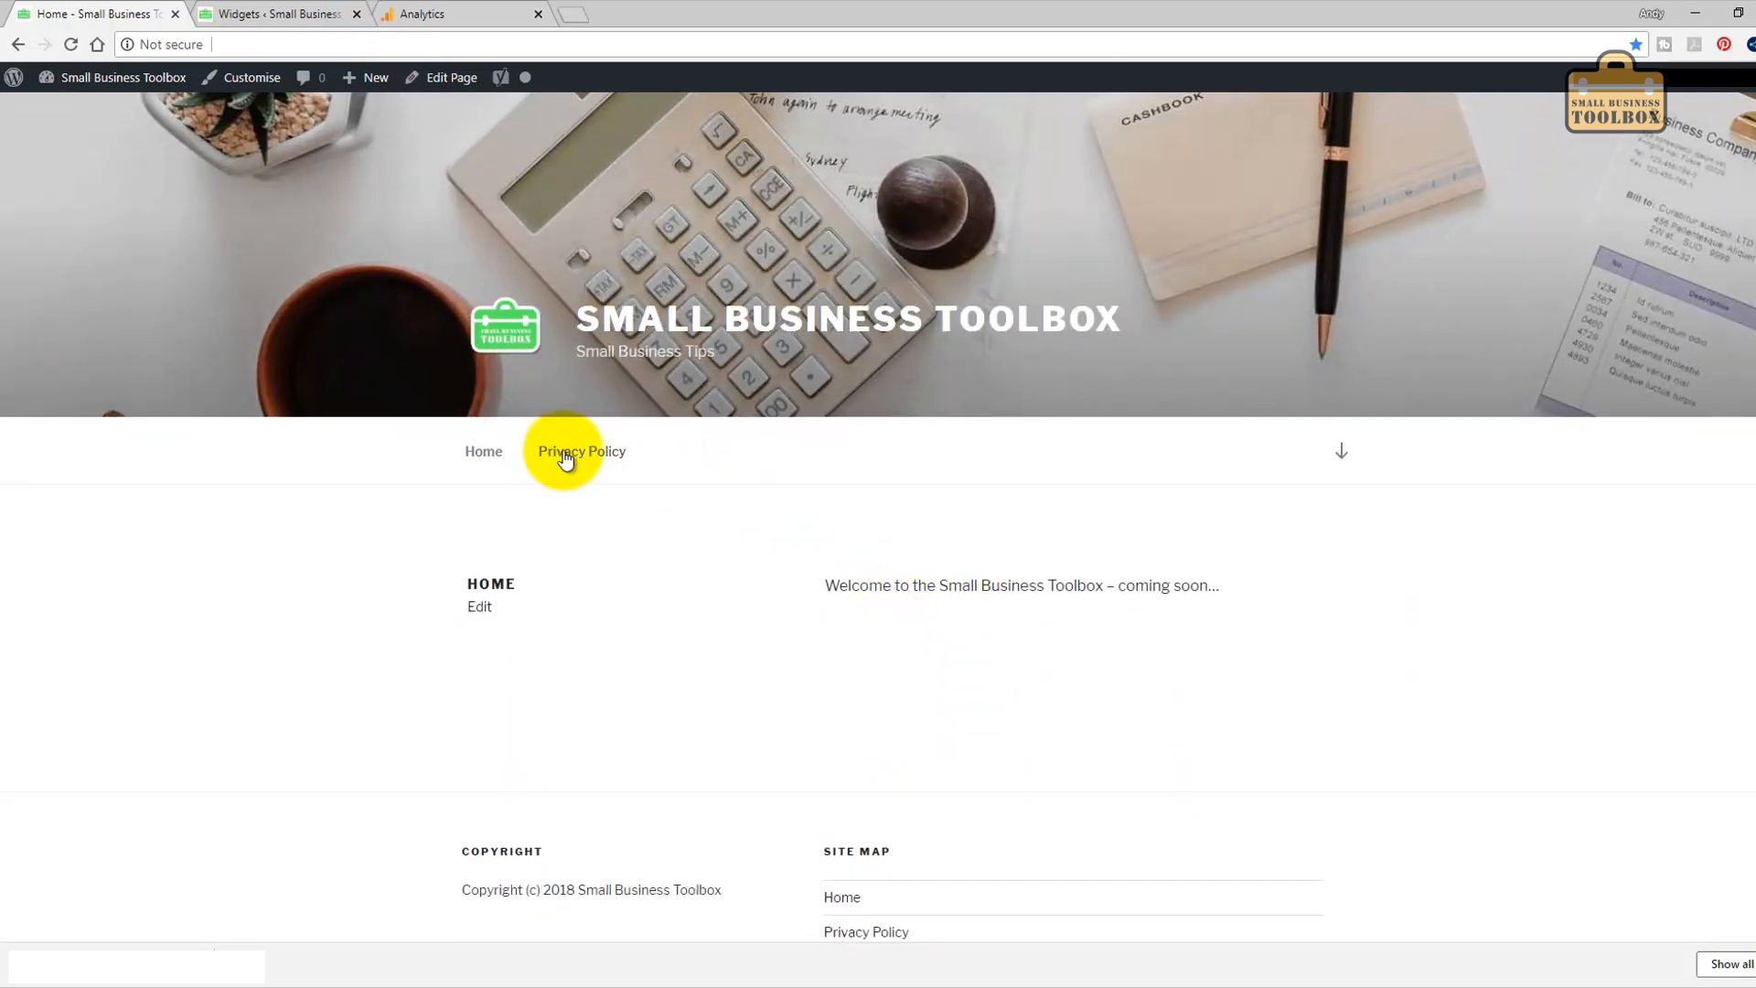
click(571, 453)
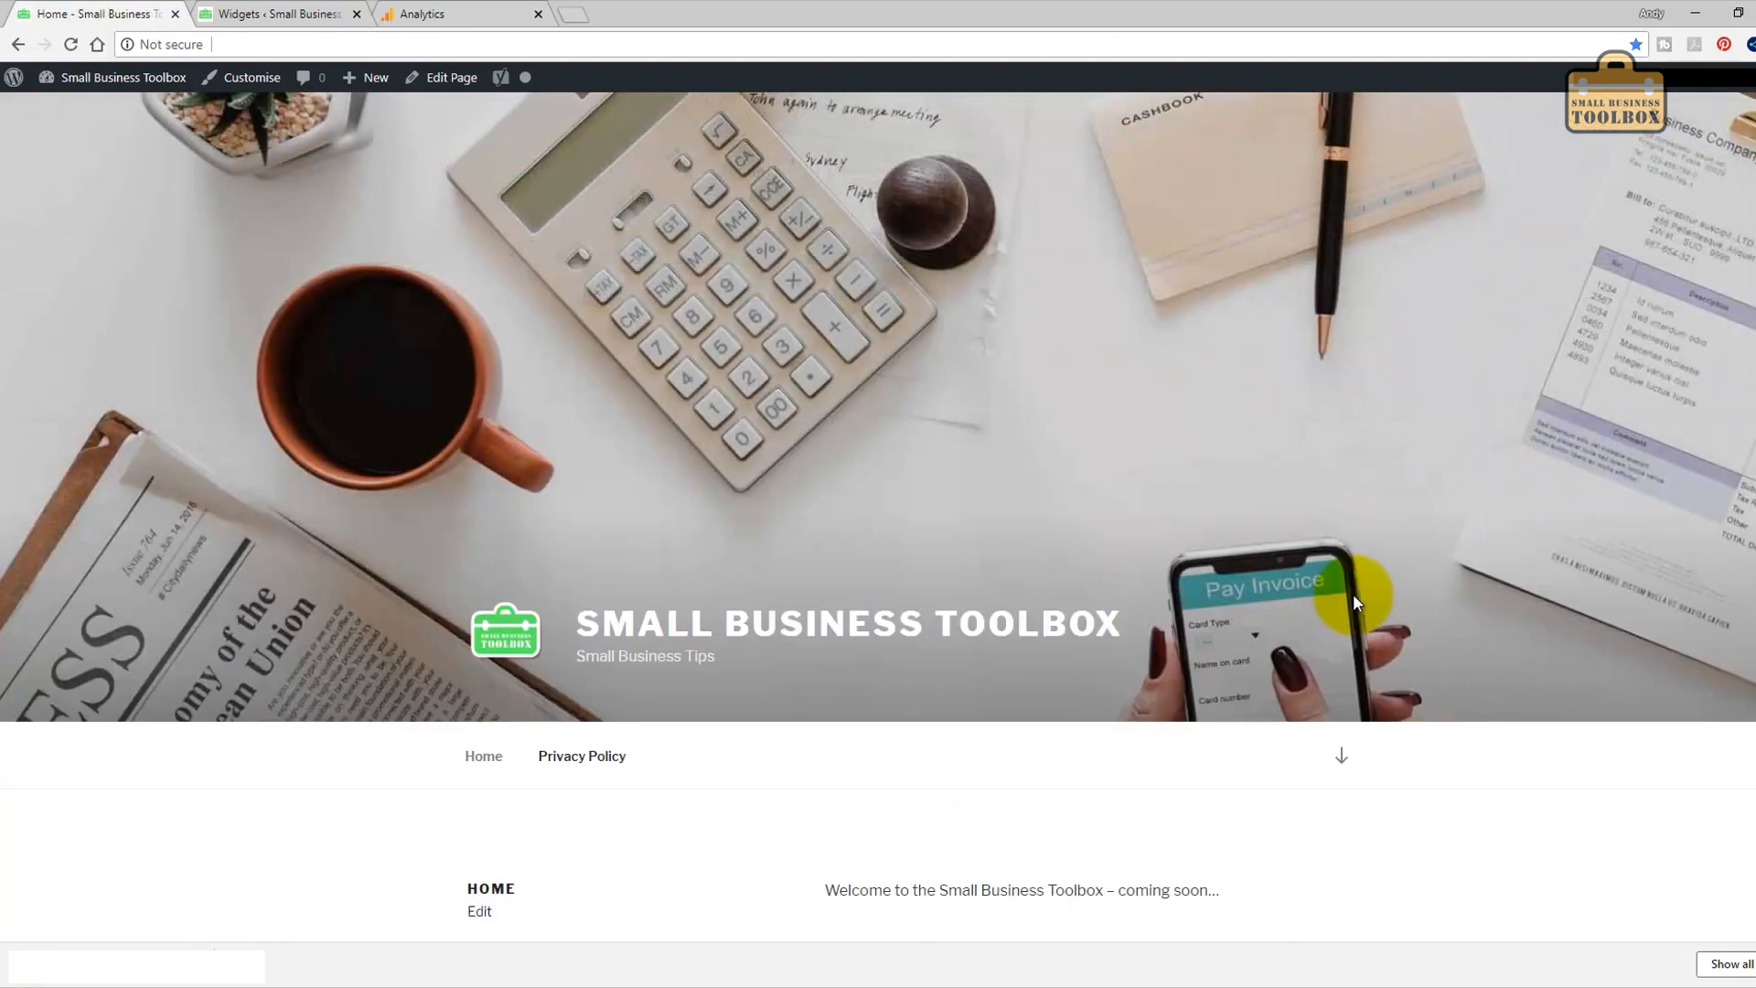
scroll(1352, 596, up, 2)
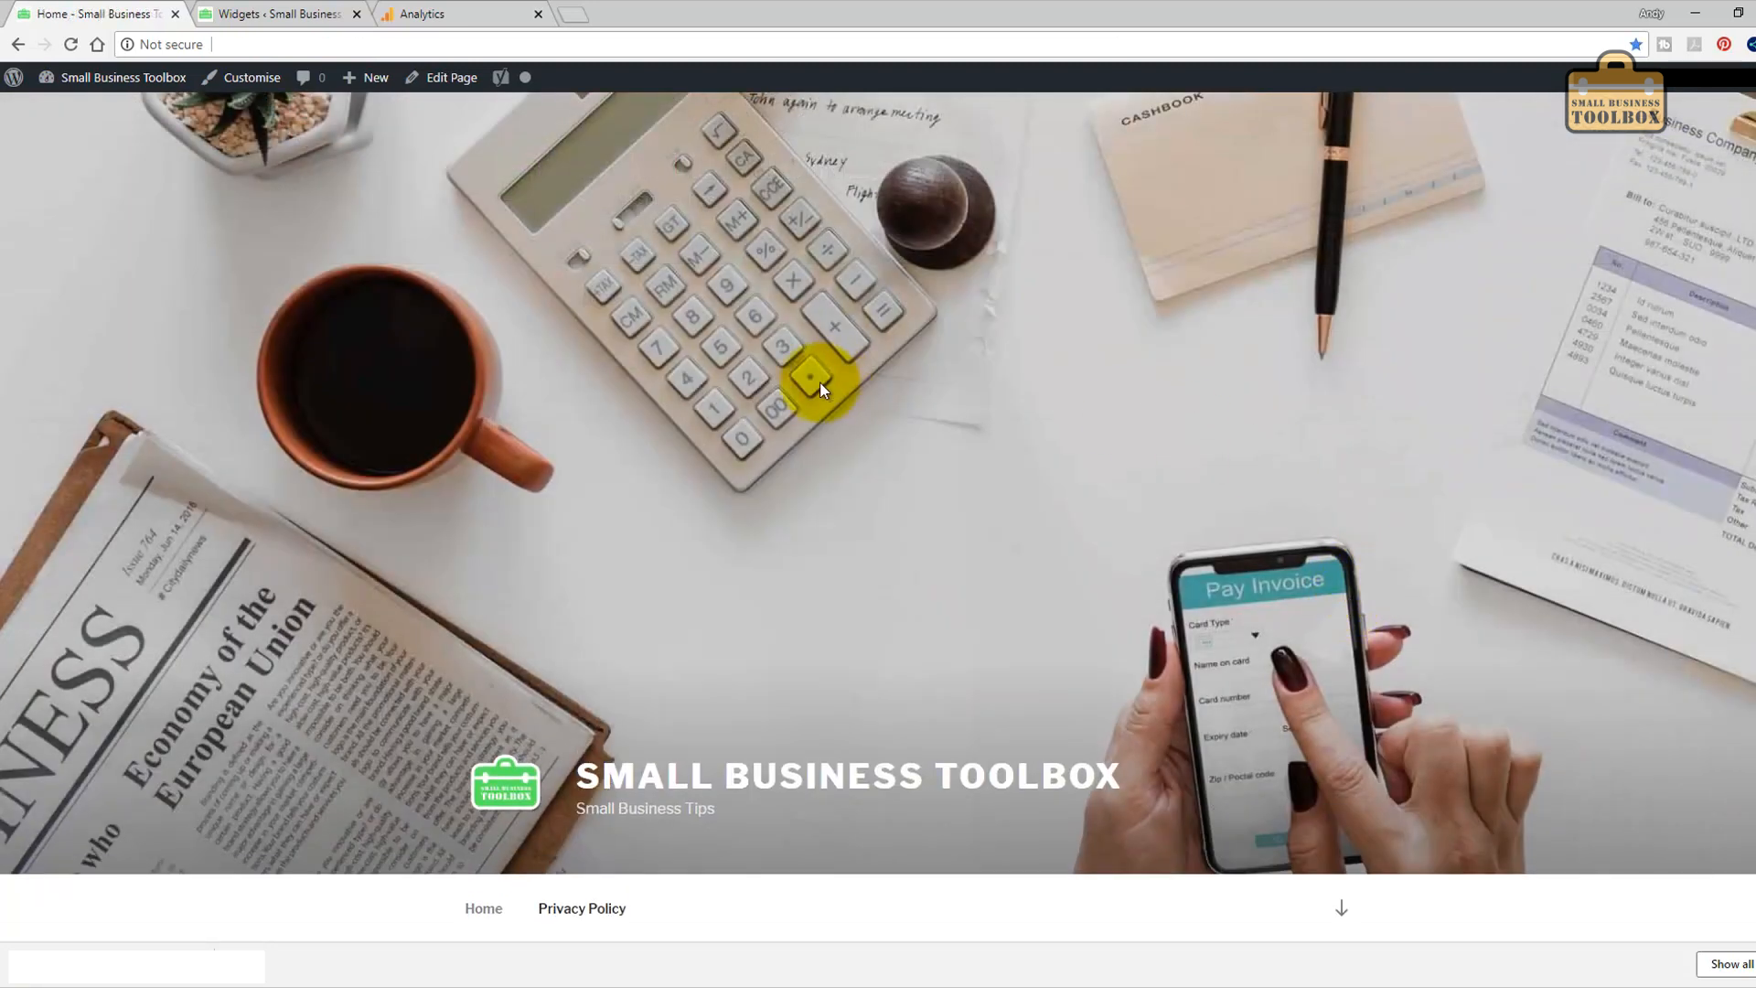
scroll(798, 836, down, 1)
scroll(798, 837, down, 3)
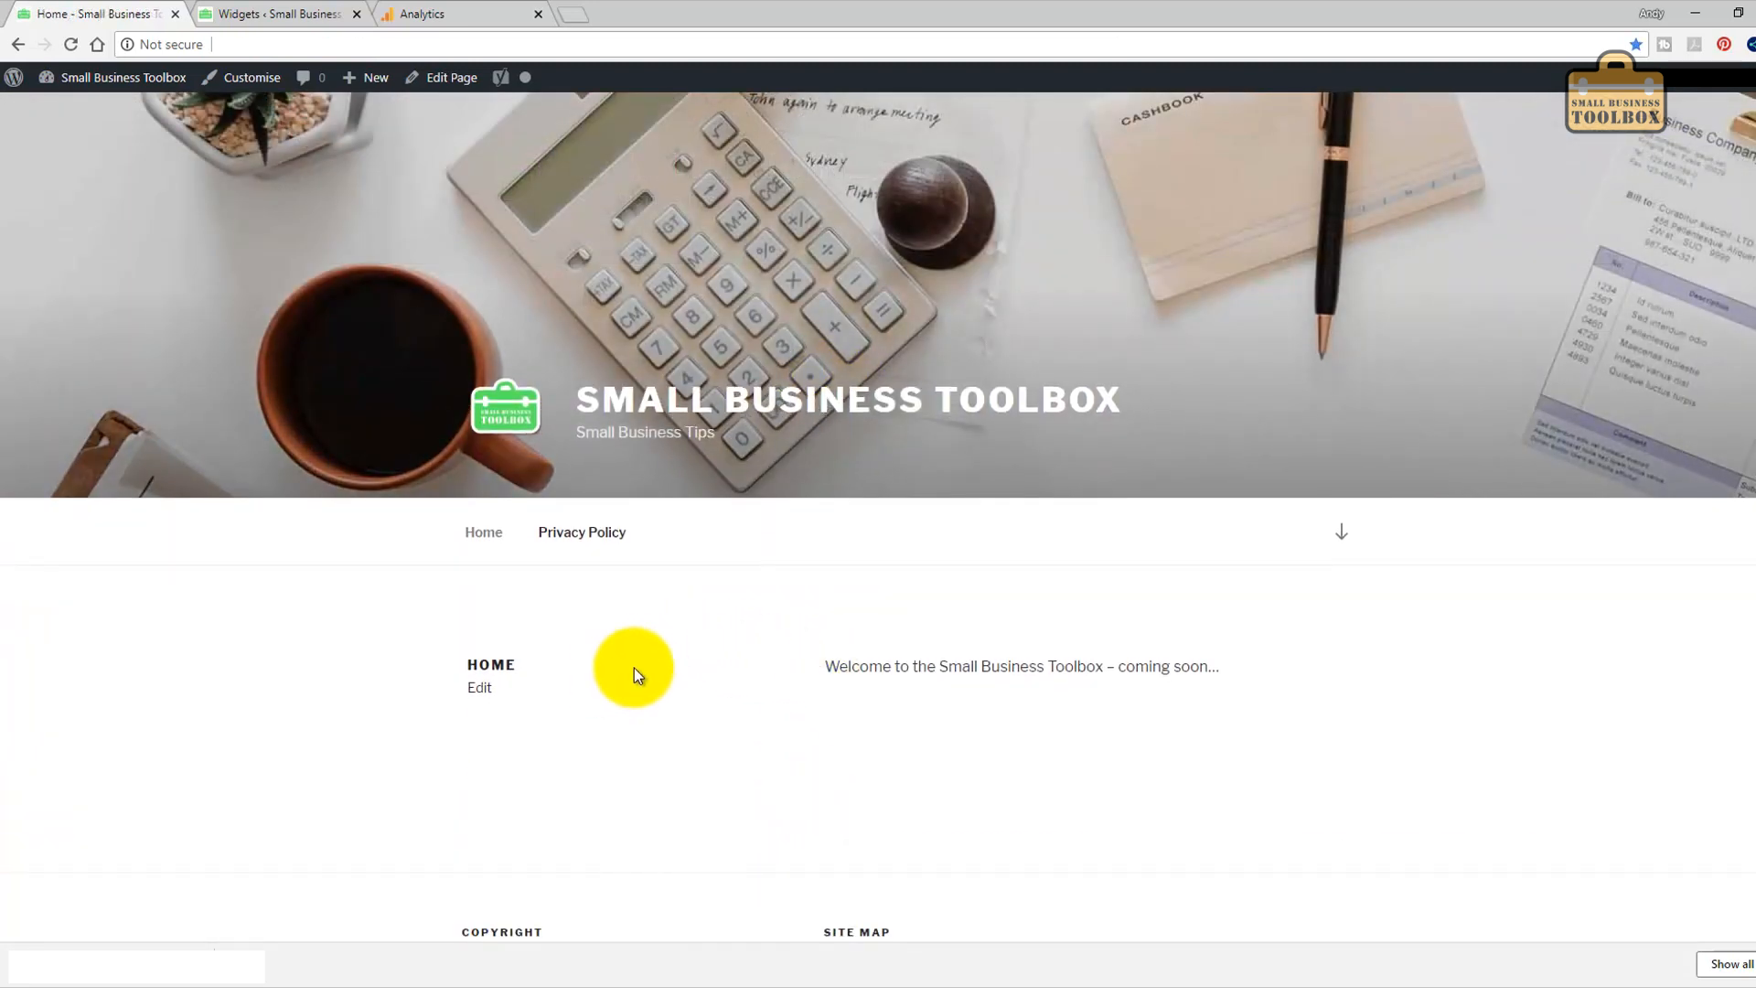
scroll(752, 784, up, 4)
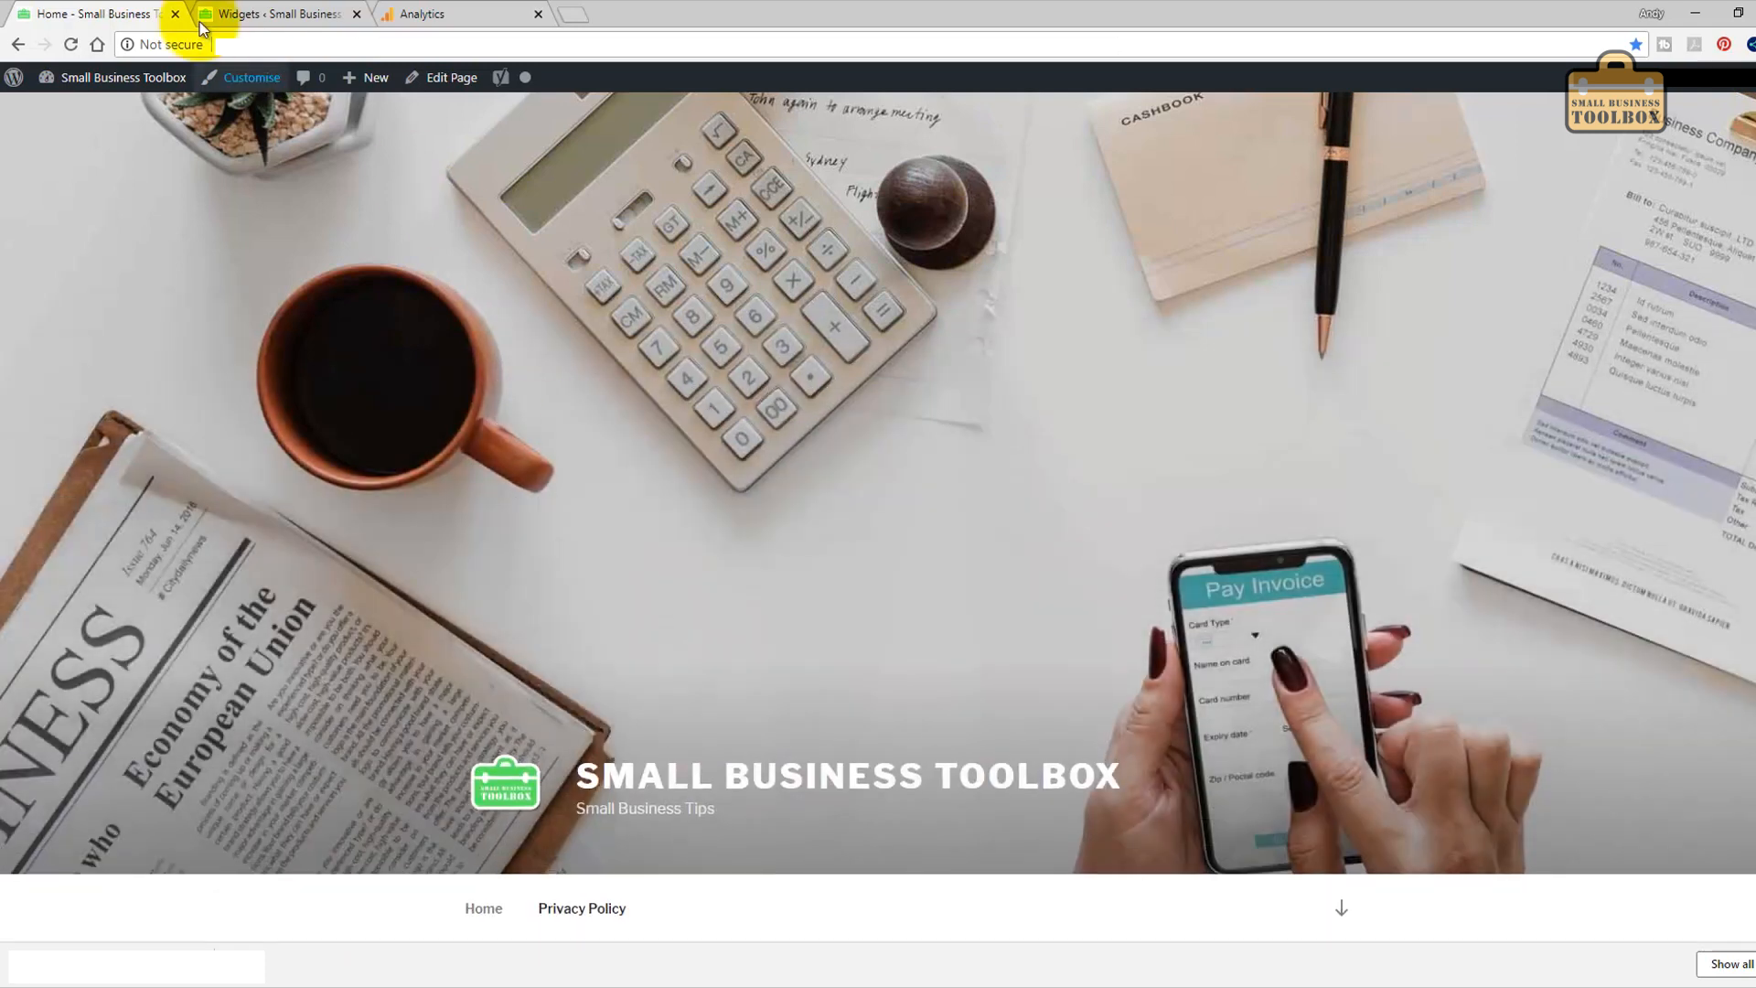
Return to the site admin and open the list of posts.
click(280, 13)
click(46, 166)
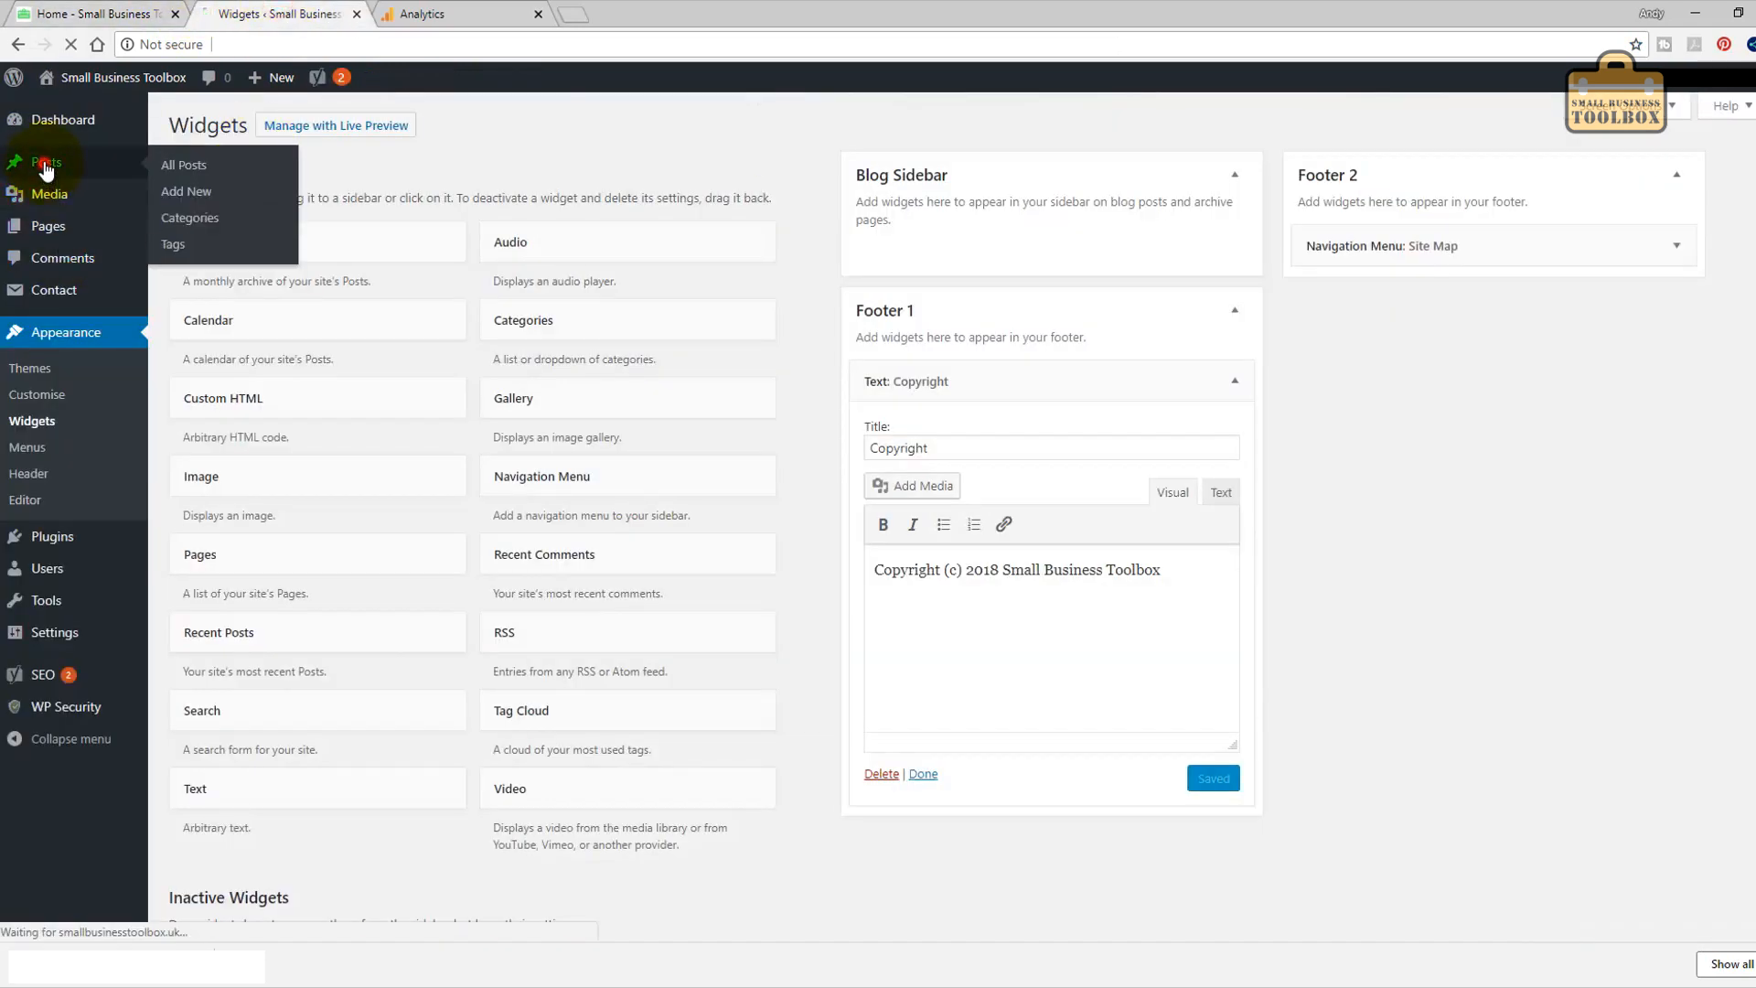